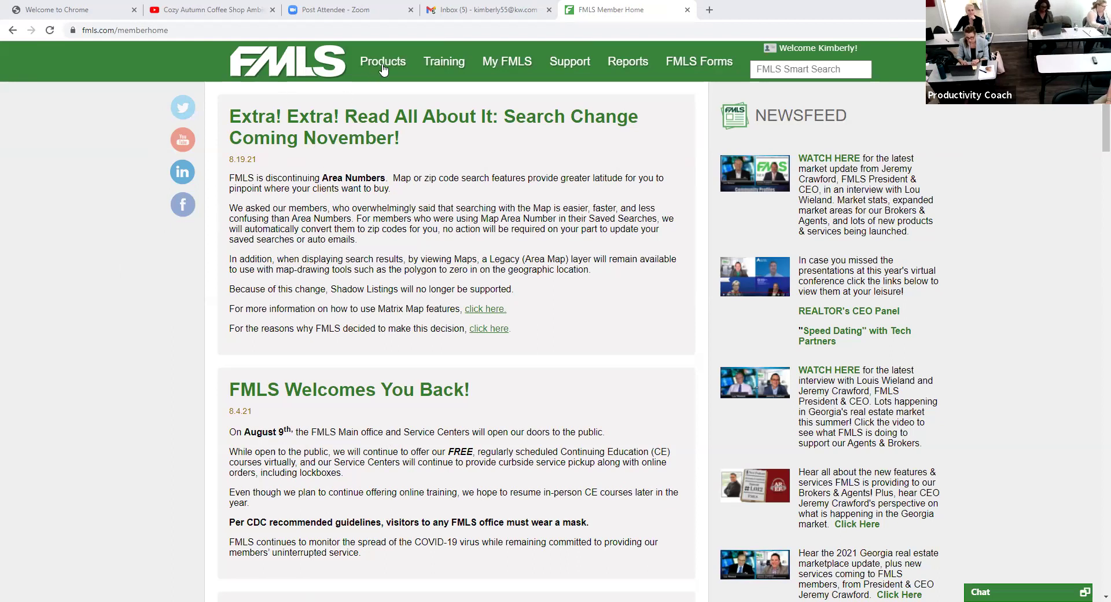
# - Launch Remine in a new tab from the FMLS Products menu
pyautogui.moveTo(382, 68)
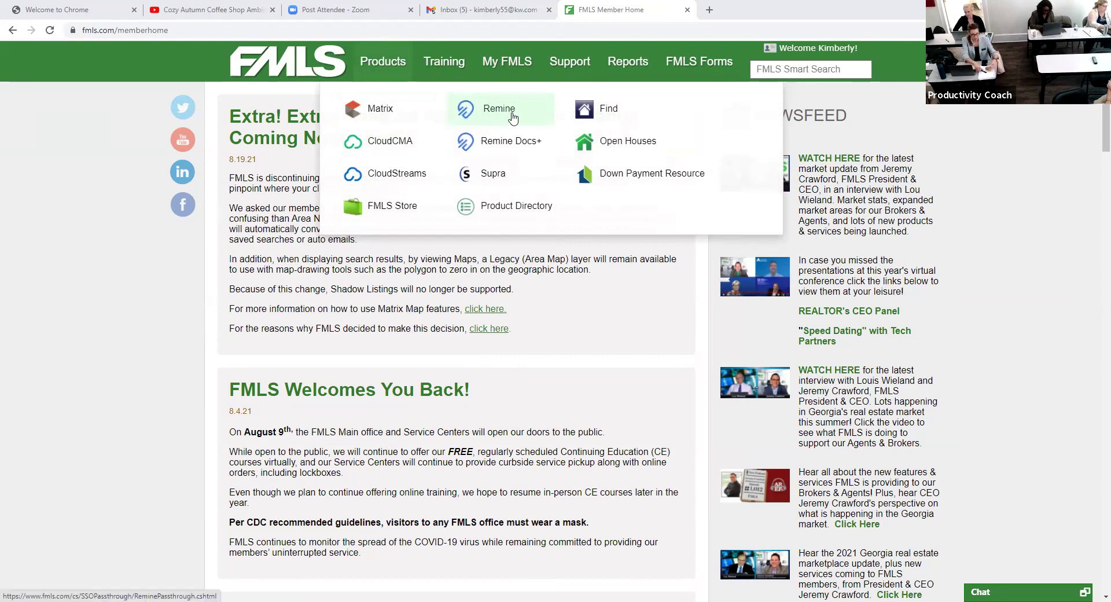
pyautogui.click(507, 113)
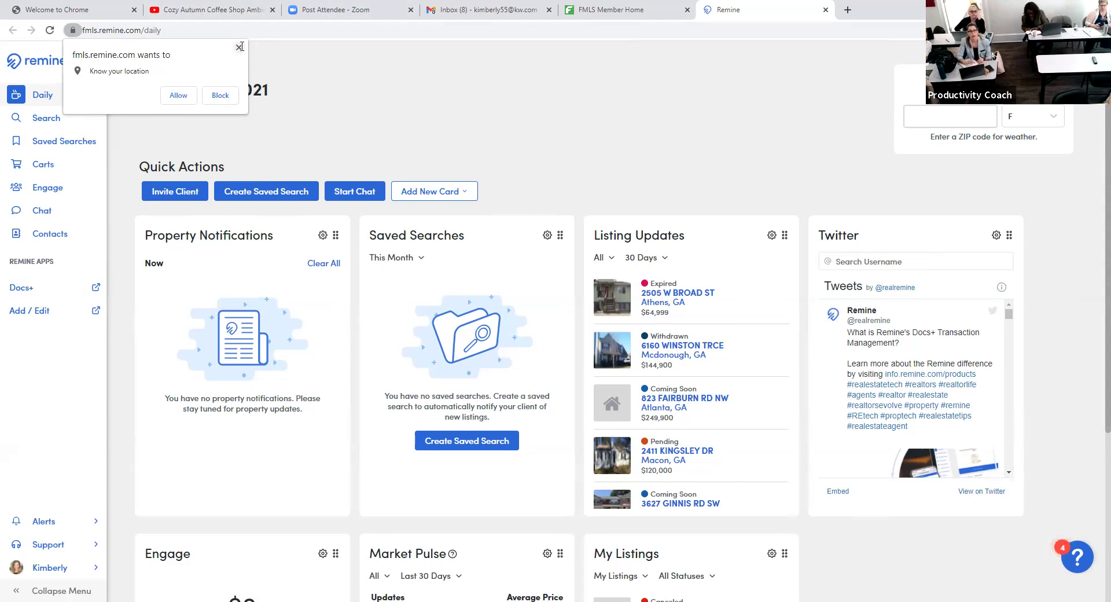
# - Open Docs+ from the Remine Apps sidebar
pyautogui.click(46, 295)
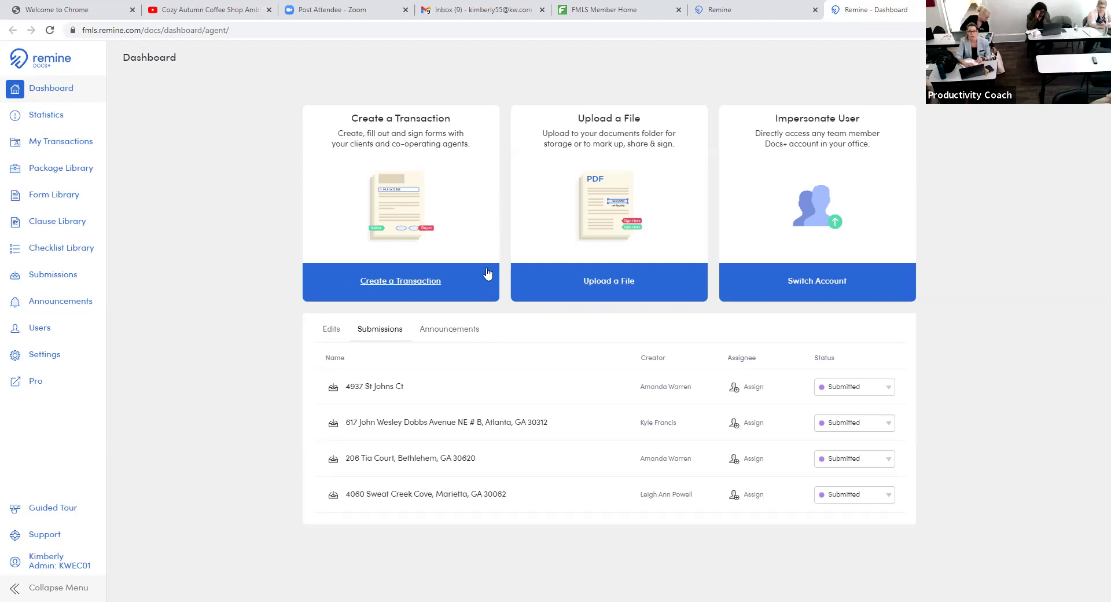
# - Create a Listing Side transaction named 'Remine form' and continue to form selection
pyautogui.click(407, 286)
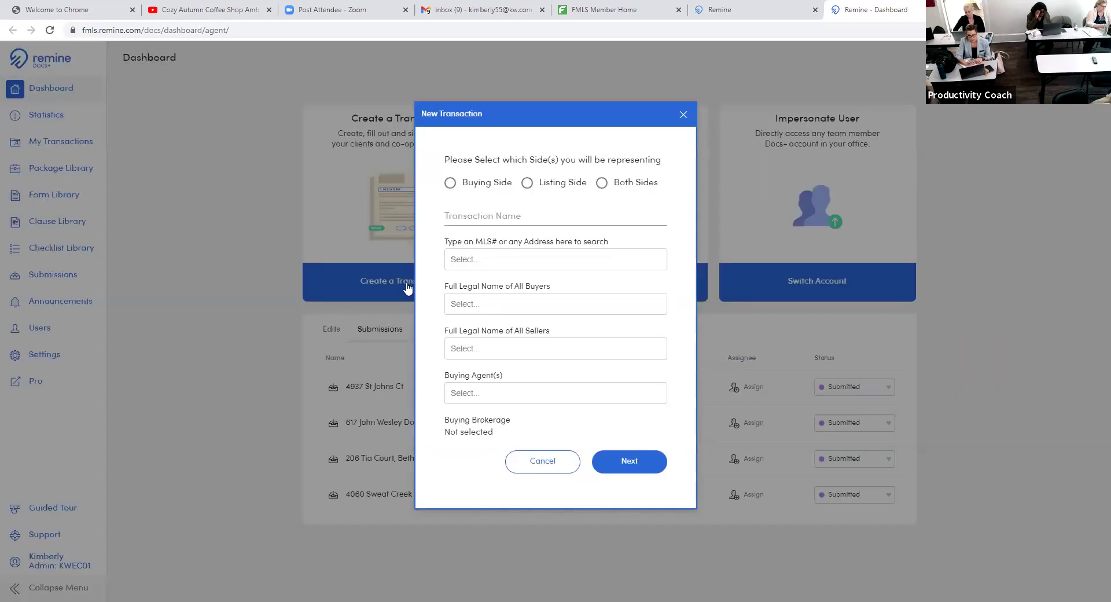
pyautogui.click(526, 182)
pyautogui.click(517, 215)
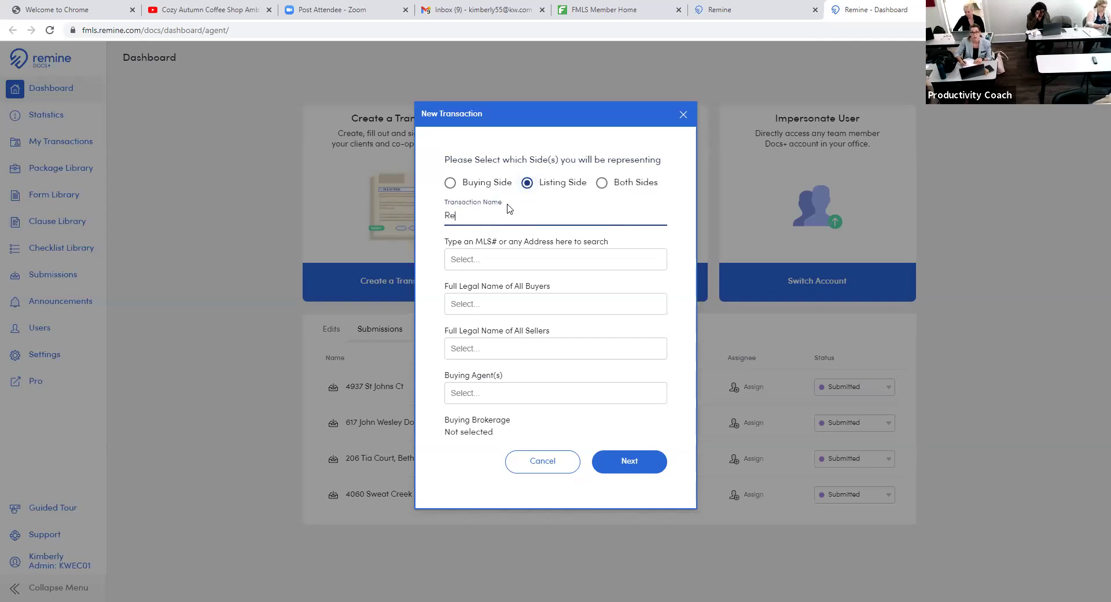
pyautogui.write('Remine frm')
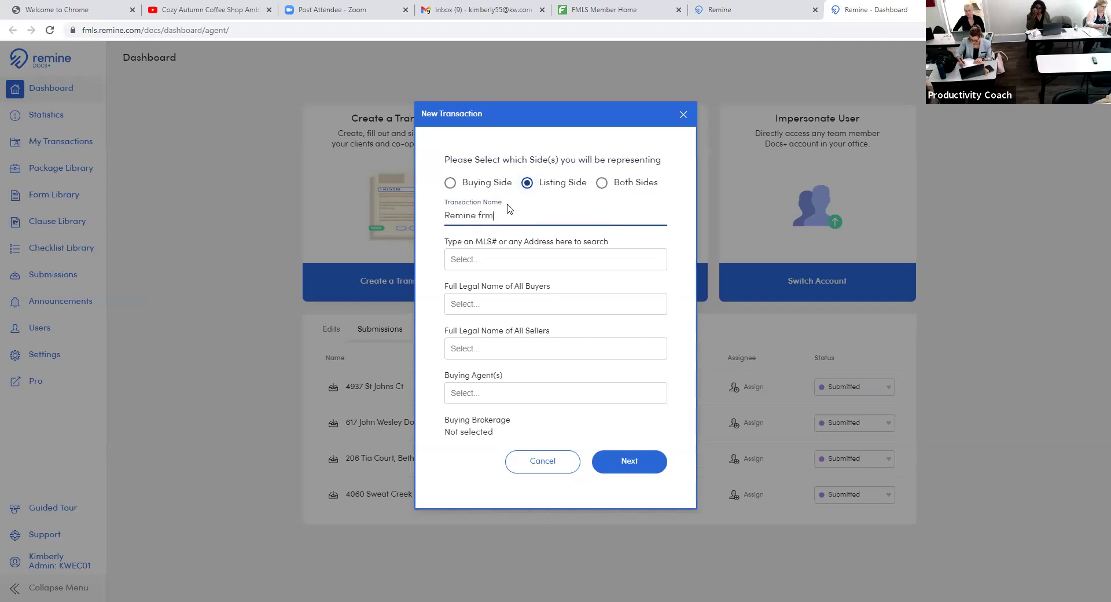
pyautogui.press('BackSpace')
pyautogui.press('BackSpace')
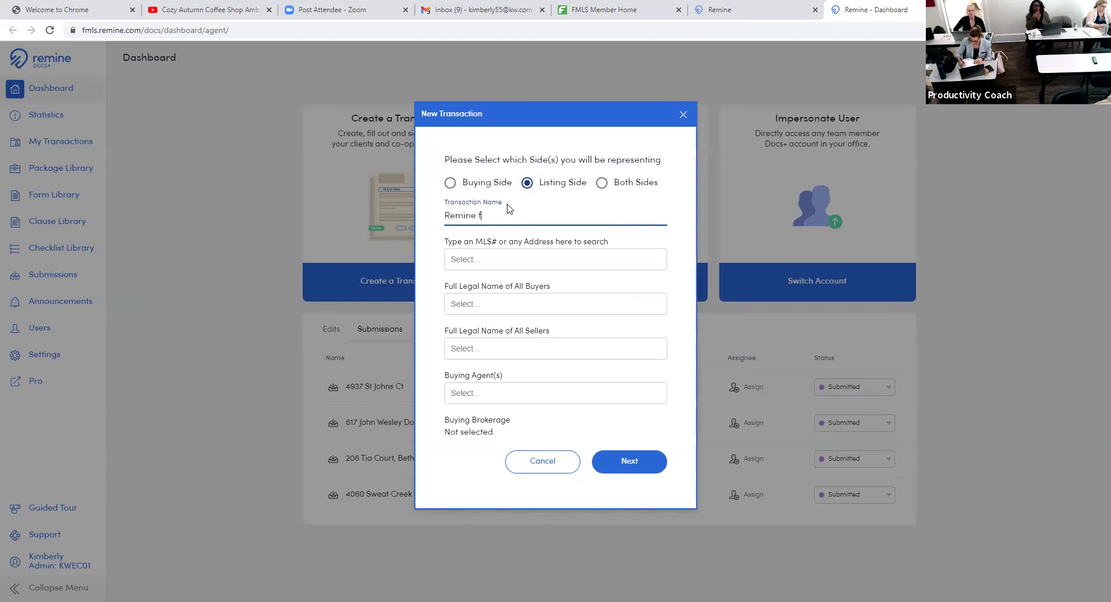
pyautogui.write('orm')
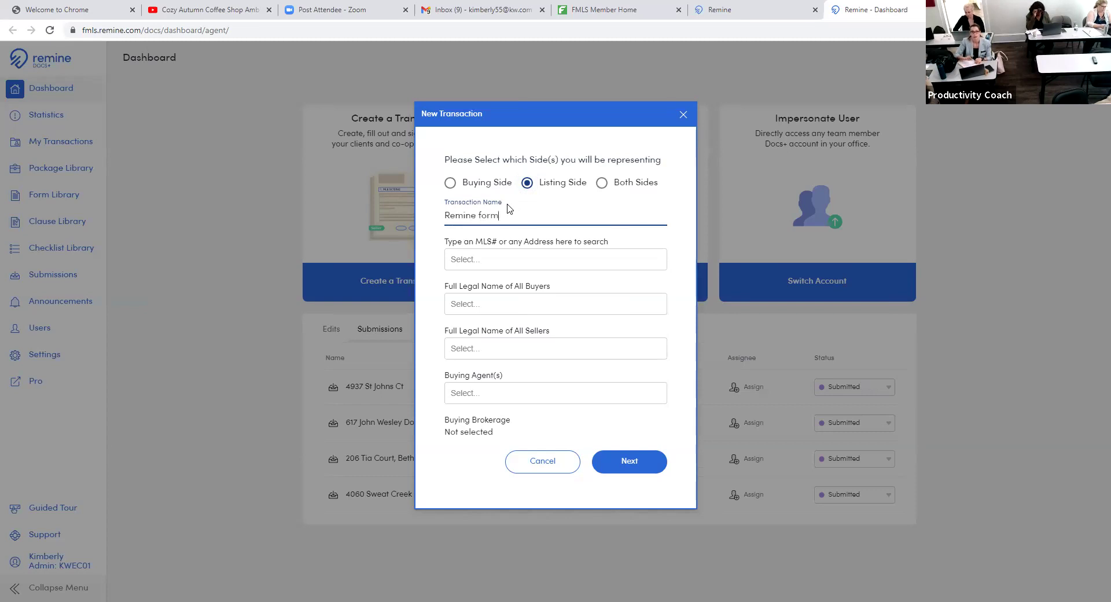
pyautogui.click(632, 467)
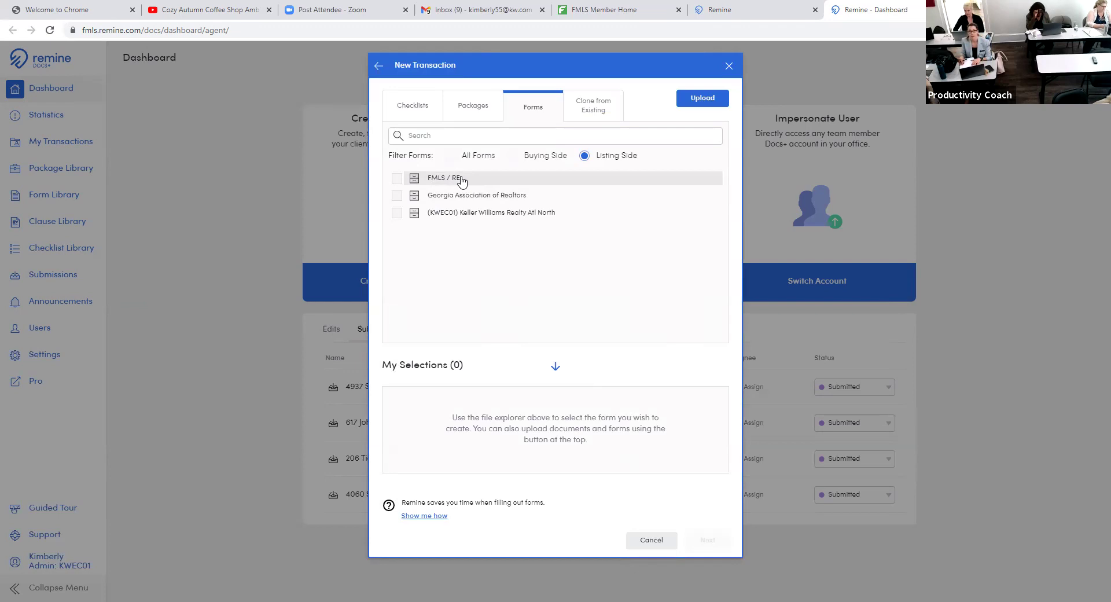
# - Expand the FMLS / RE library and its Dual Entry Forms folder
pyautogui.click(461, 179)
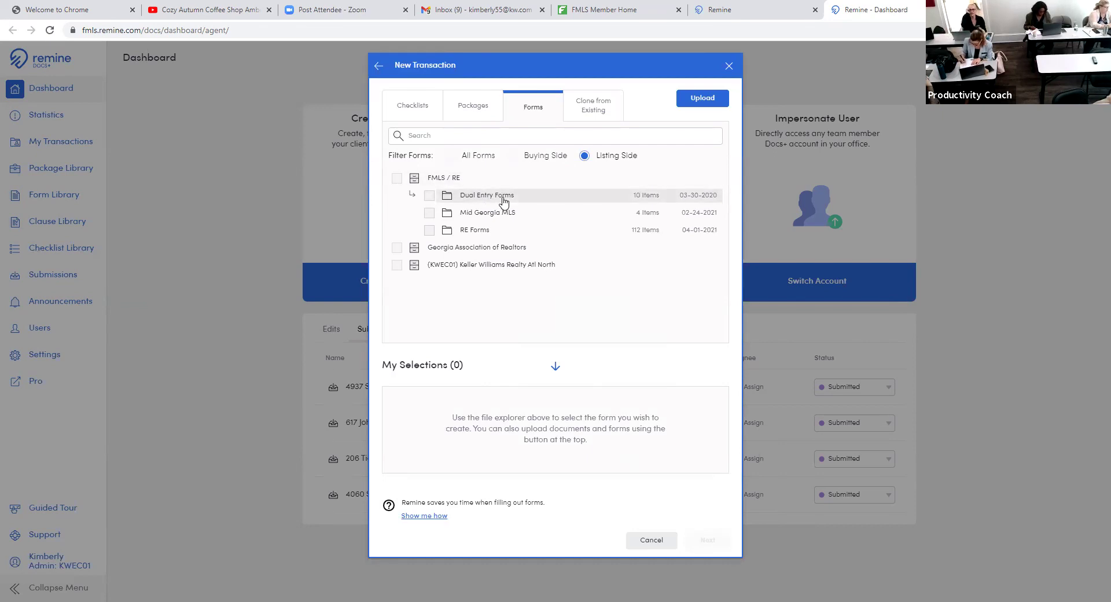
pyautogui.click(487, 196)
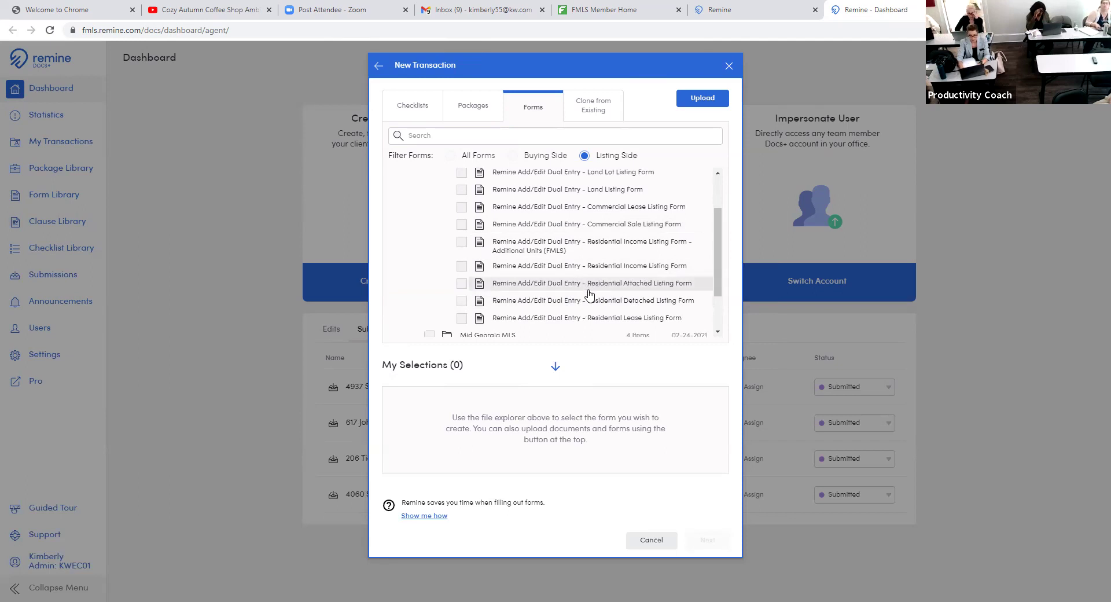
# - Tick Remine Add/Edit Dual Entry – Residential Attached Listing Form
pyautogui.scroll(-1, 589, 301)
pyautogui.scroll(1, 589, 306)
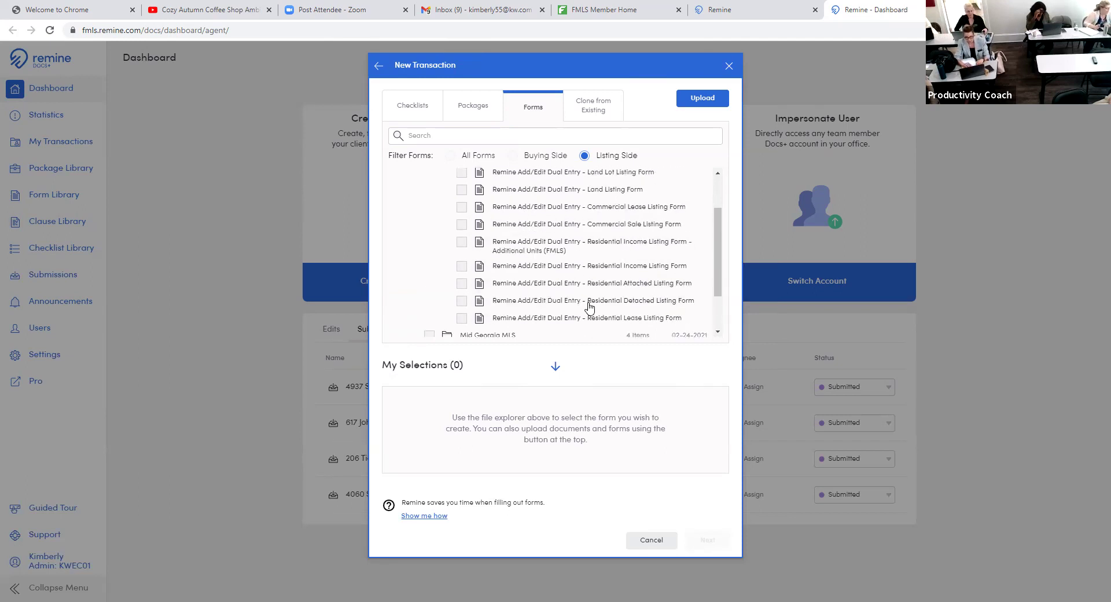
pyautogui.click(463, 285)
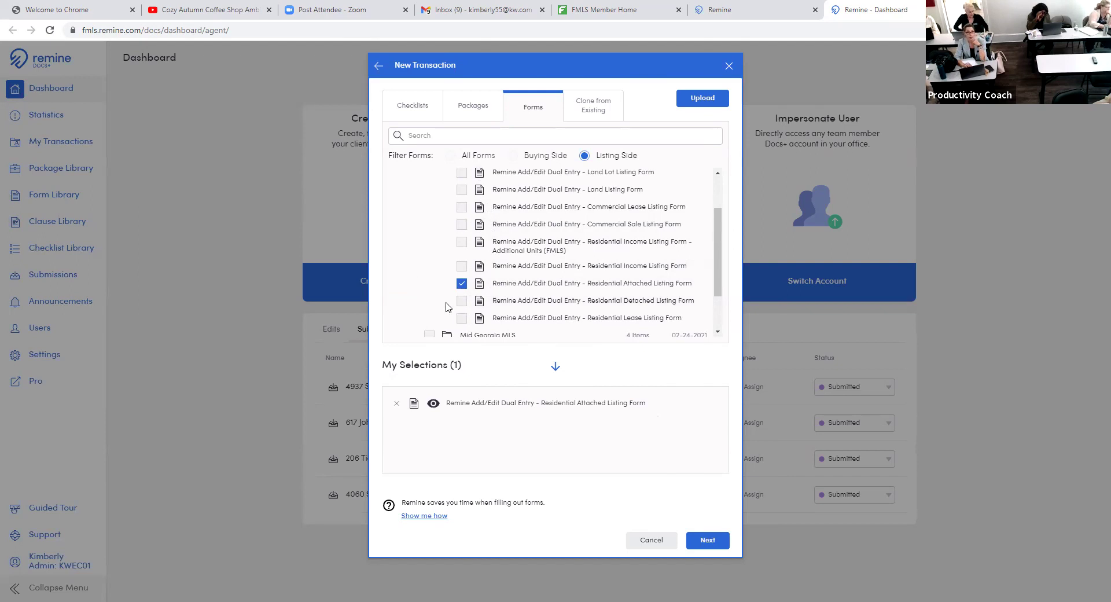
pyautogui.scroll(2, 443, 255)
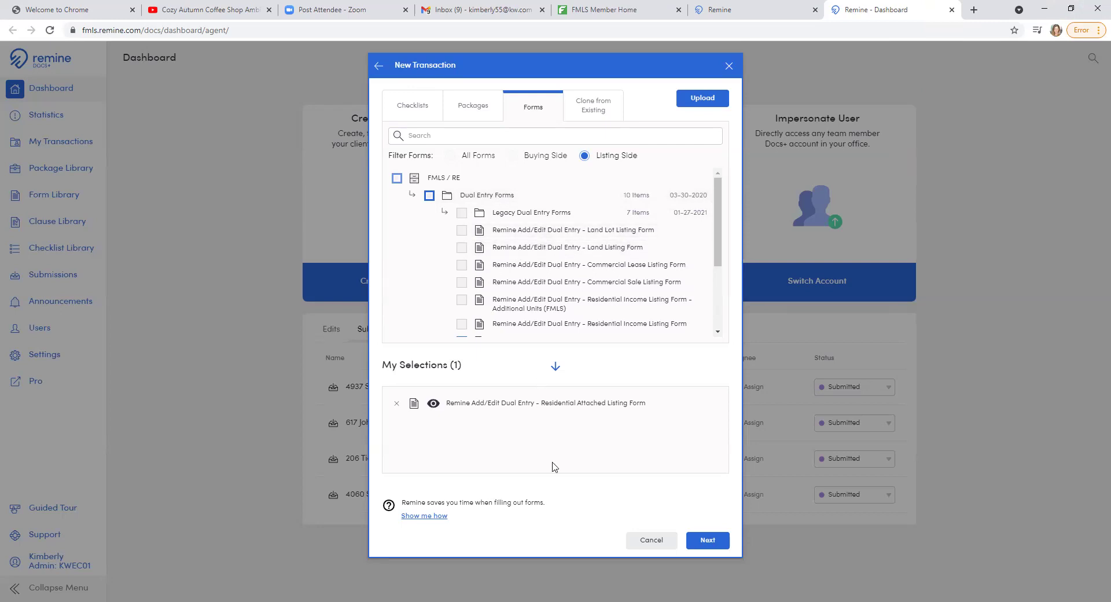
# - Cancel, then recreate the Listing Side 'Remine form' transaction using the suggested name
pyautogui.click(657, 540)
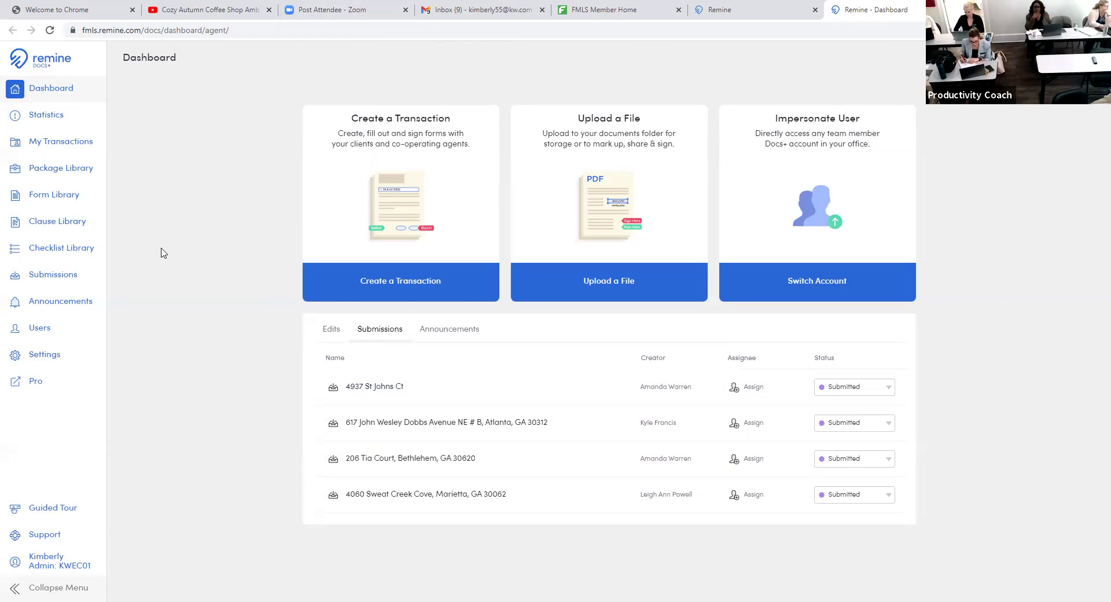
pyautogui.click(388, 281)
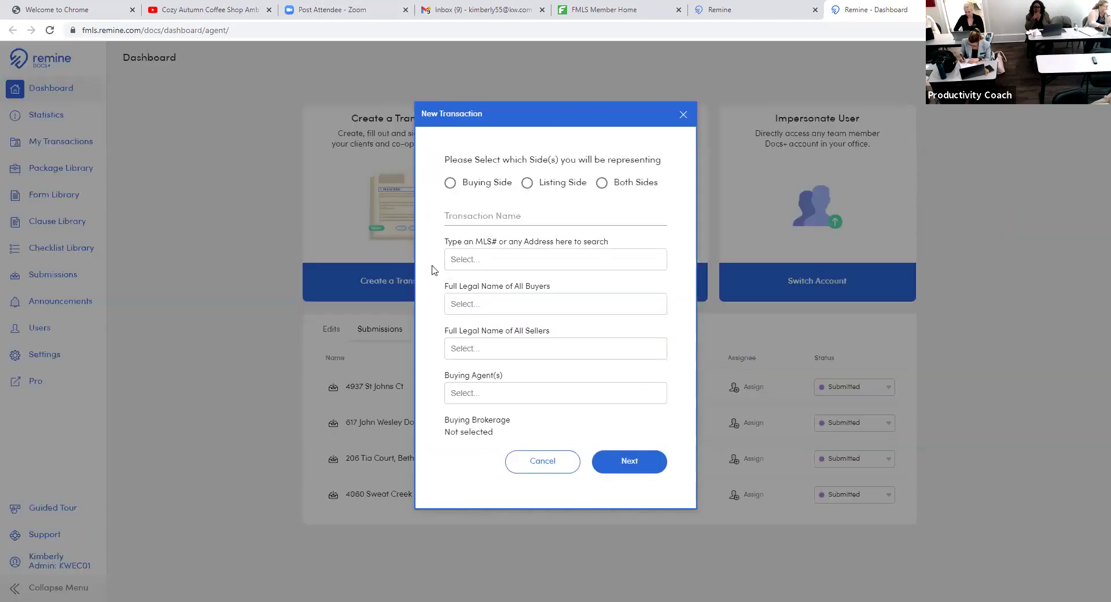
pyautogui.click(528, 184)
pyautogui.click(507, 217)
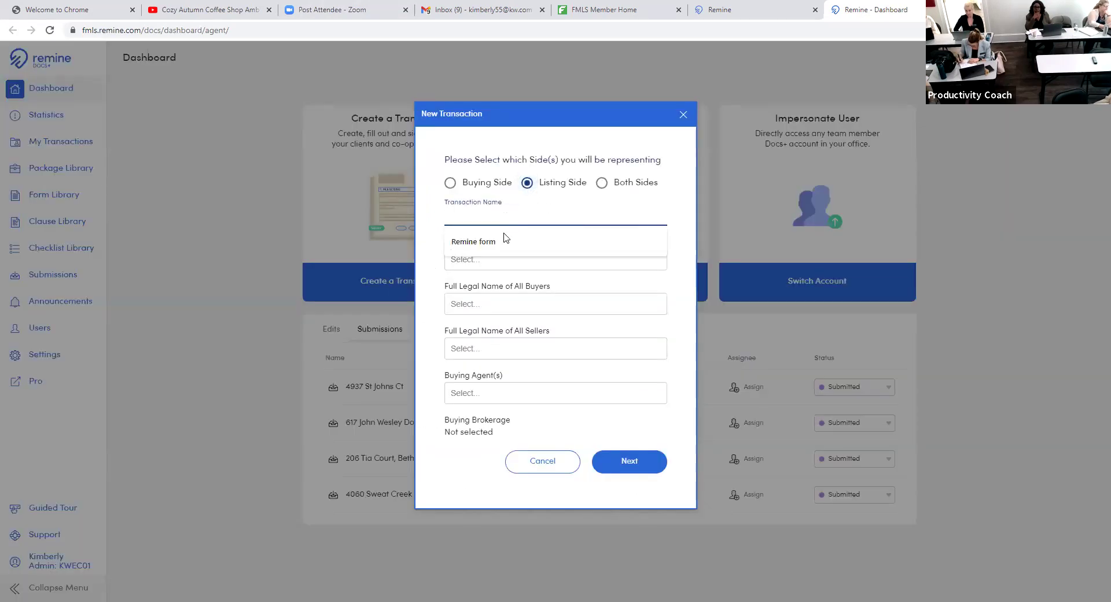
pyautogui.click(509, 248)
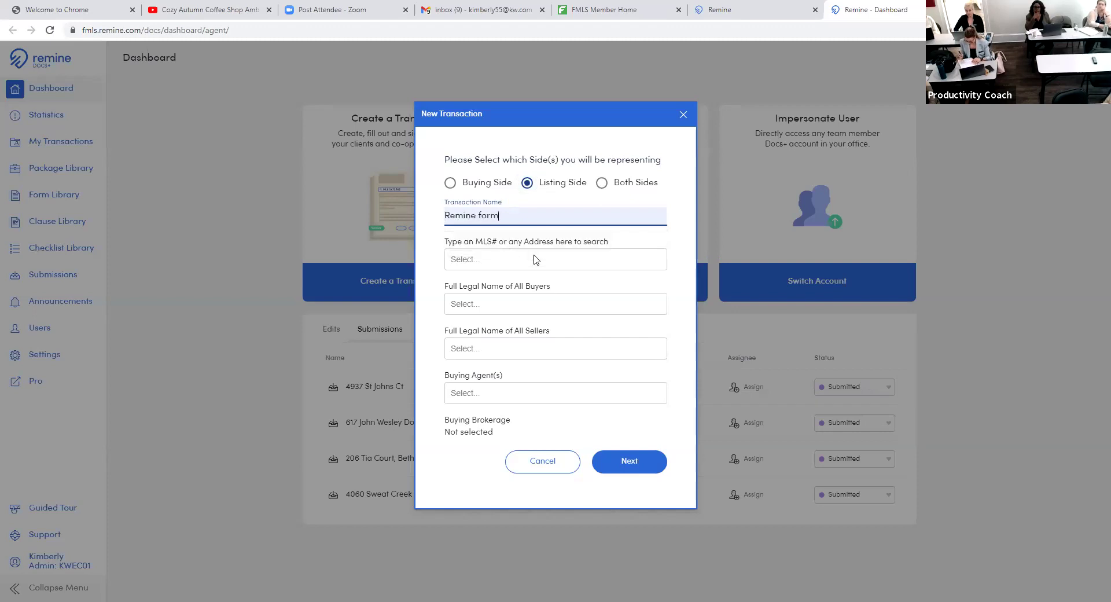
pyautogui.click(636, 469)
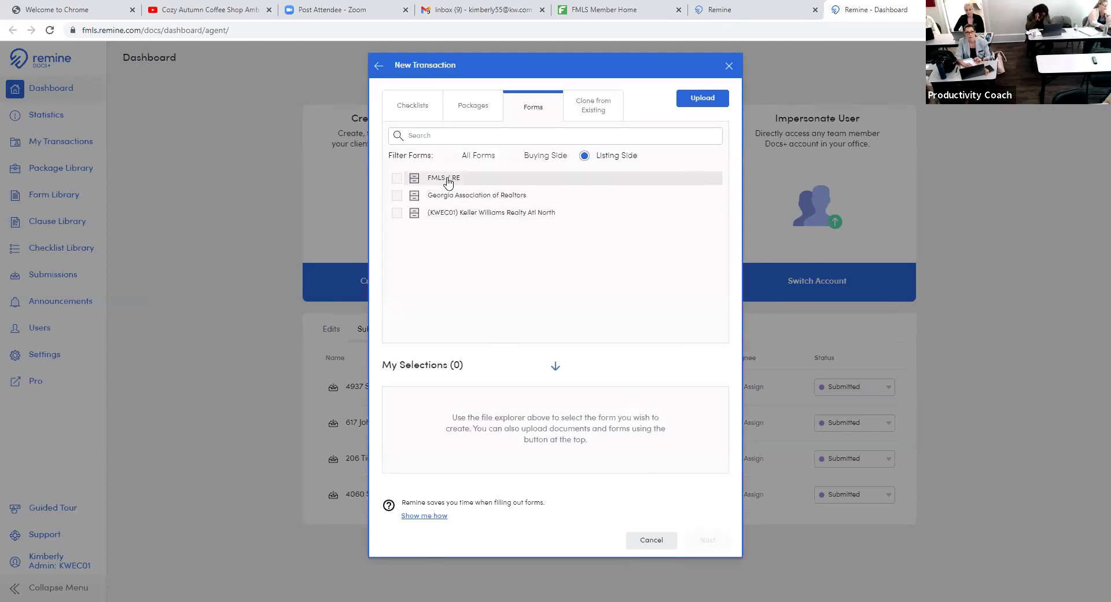
# - Under FMLS / RE > Dual Entry Forms, tick the Residential Detached Listing Form
pyautogui.click(448, 180)
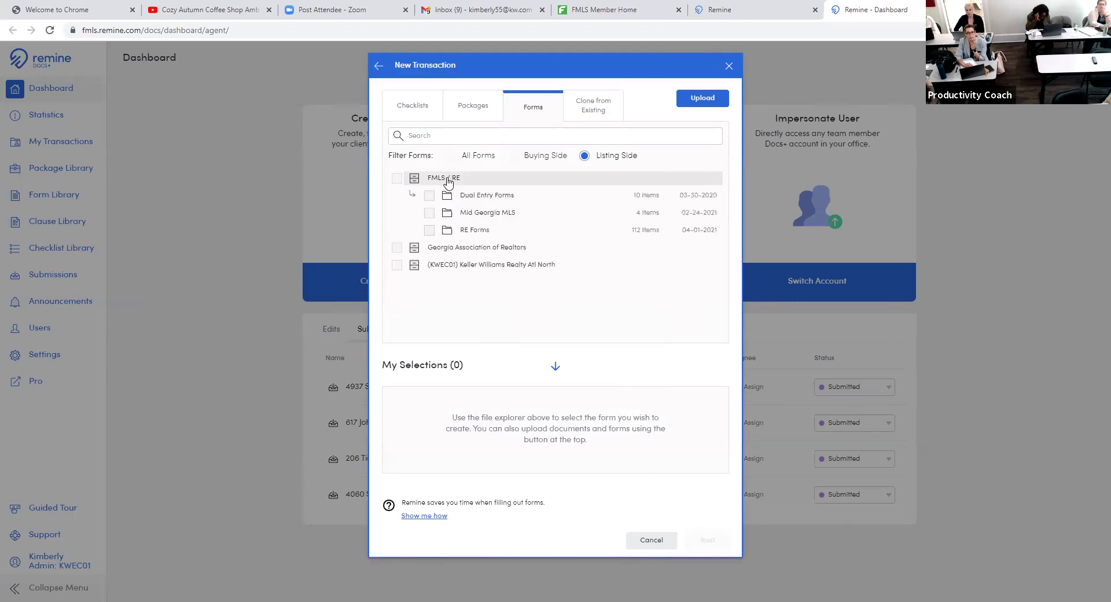
pyautogui.click(490, 197)
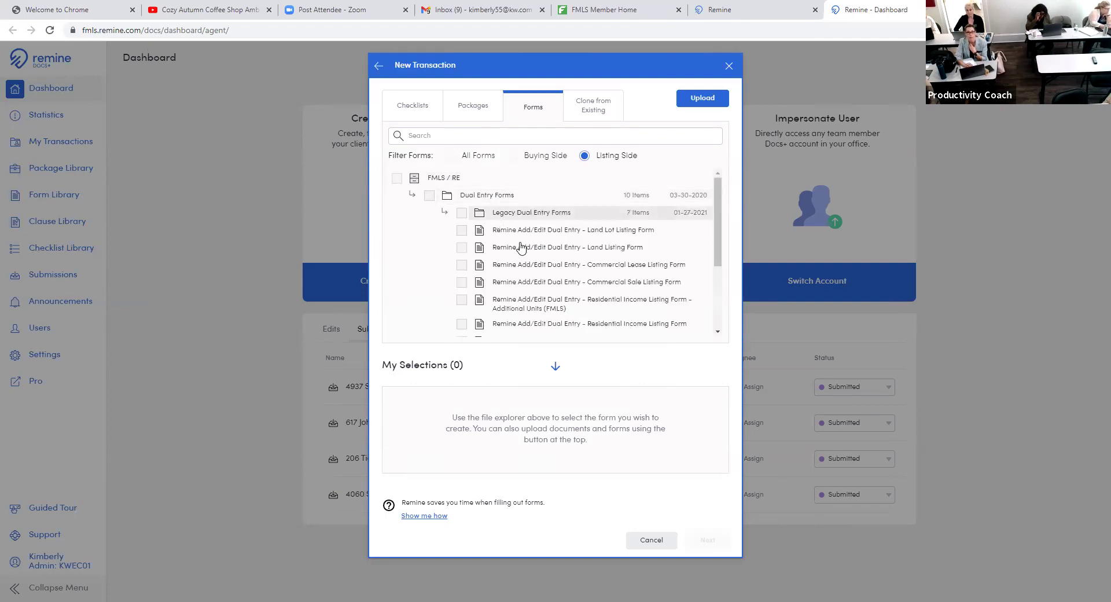
pyautogui.scroll(-2, 526, 311)
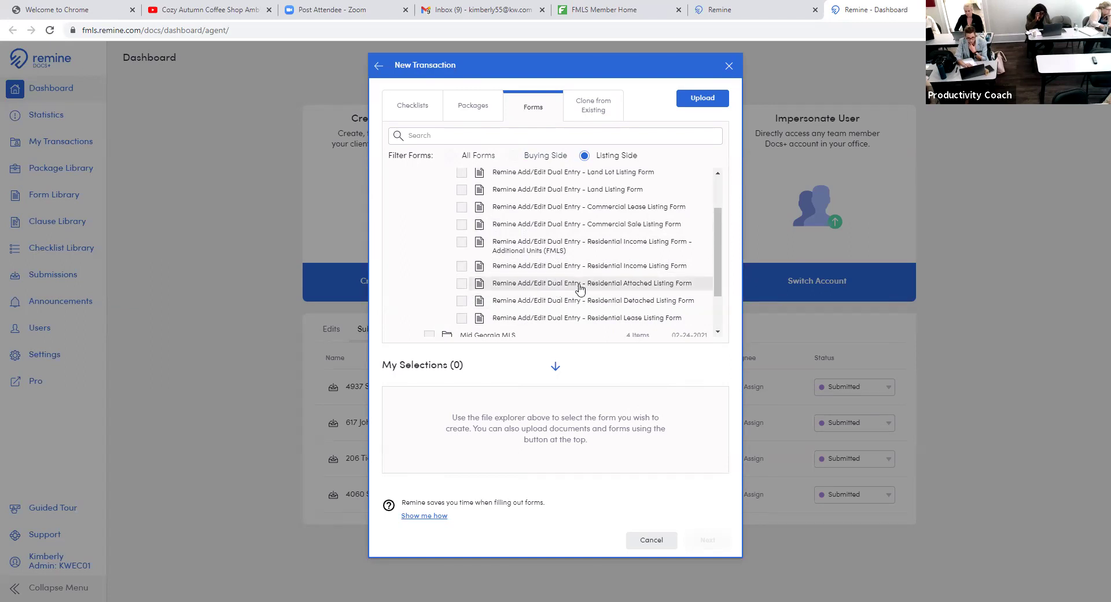
pyautogui.click(462, 301)
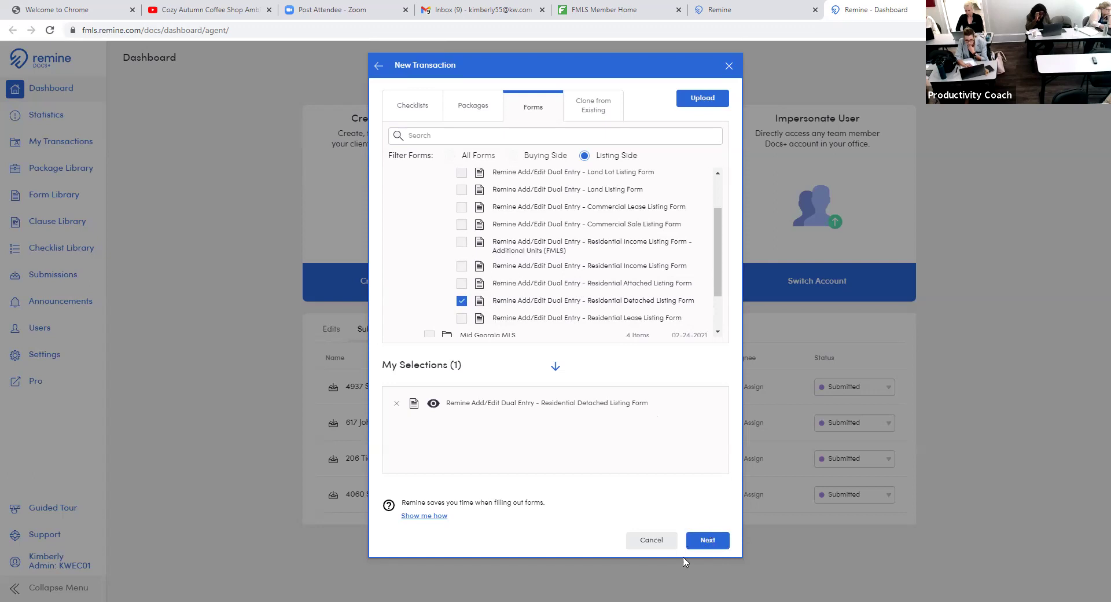
pyautogui.click(703, 547)
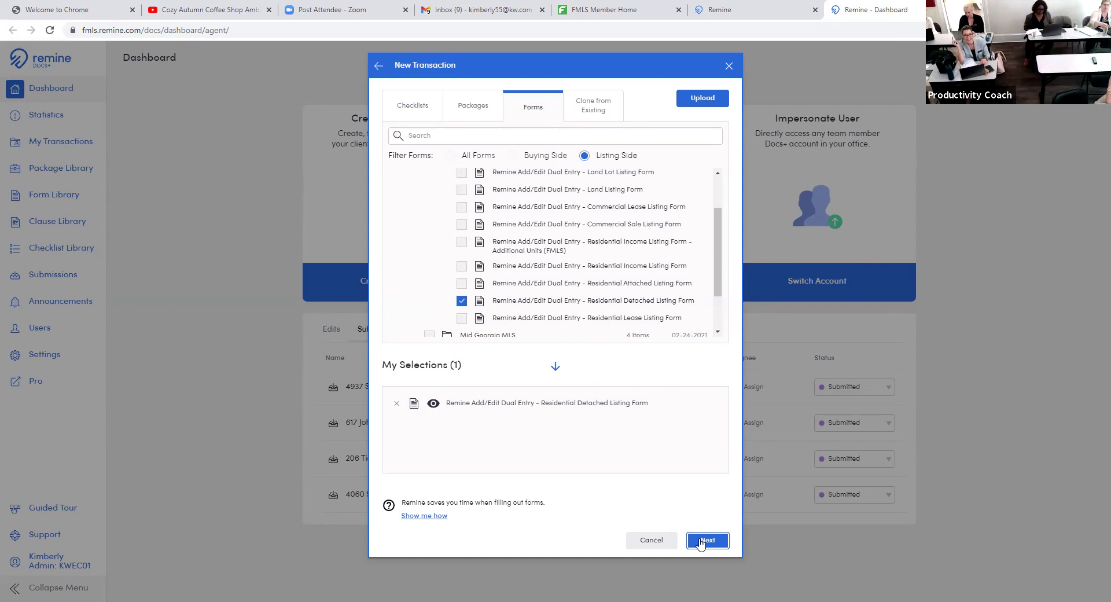
# - Create the transaction with the Detached form and open that document's ••• action menu
pyautogui.click(701, 541)
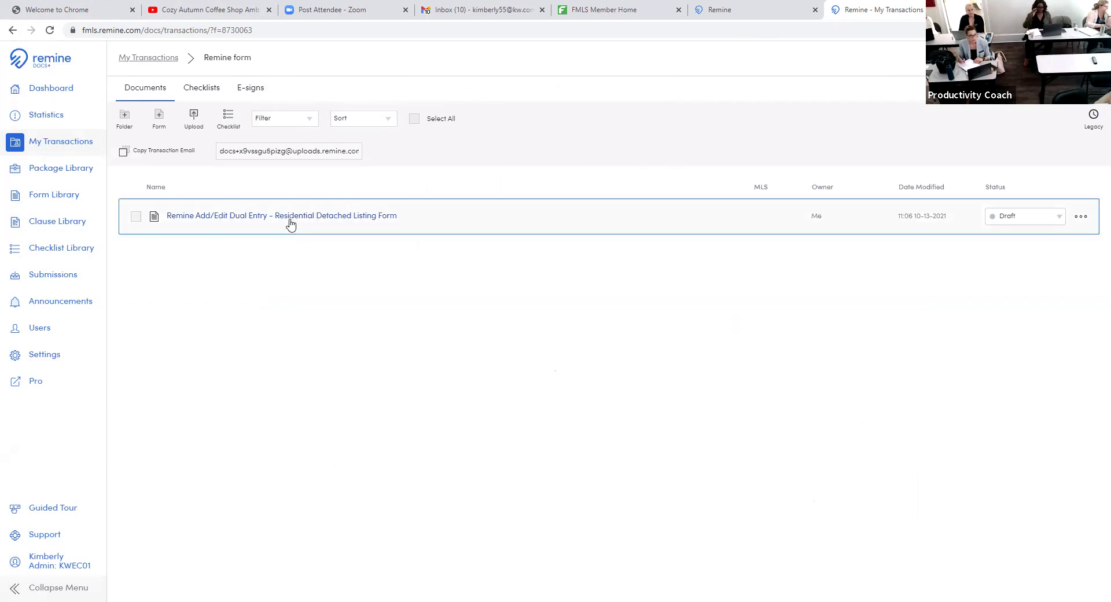
pyautogui.click(137, 217)
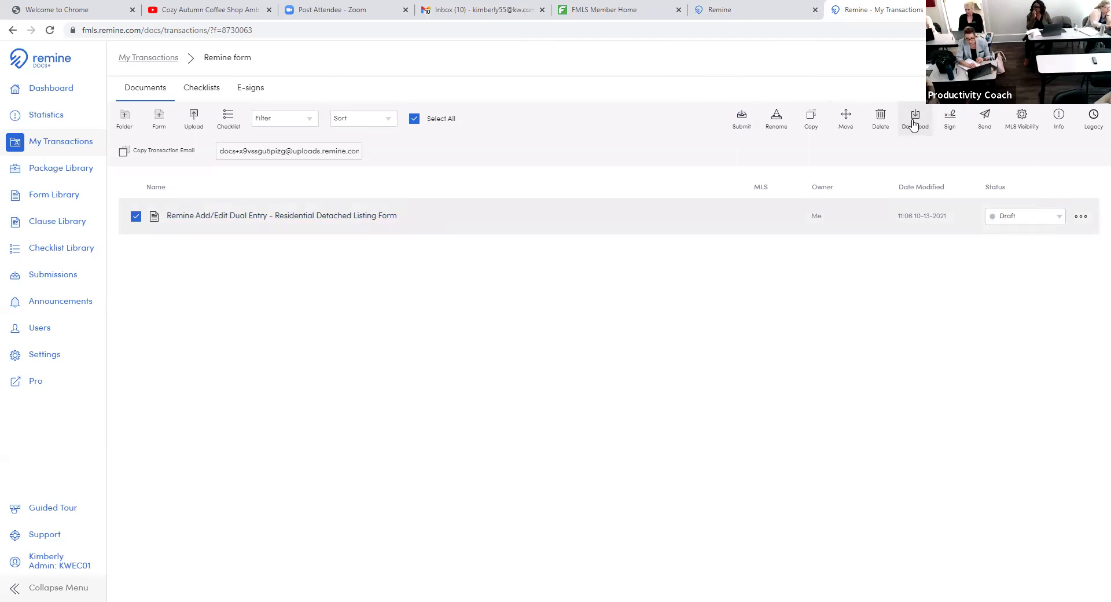
pyautogui.click(1080, 216)
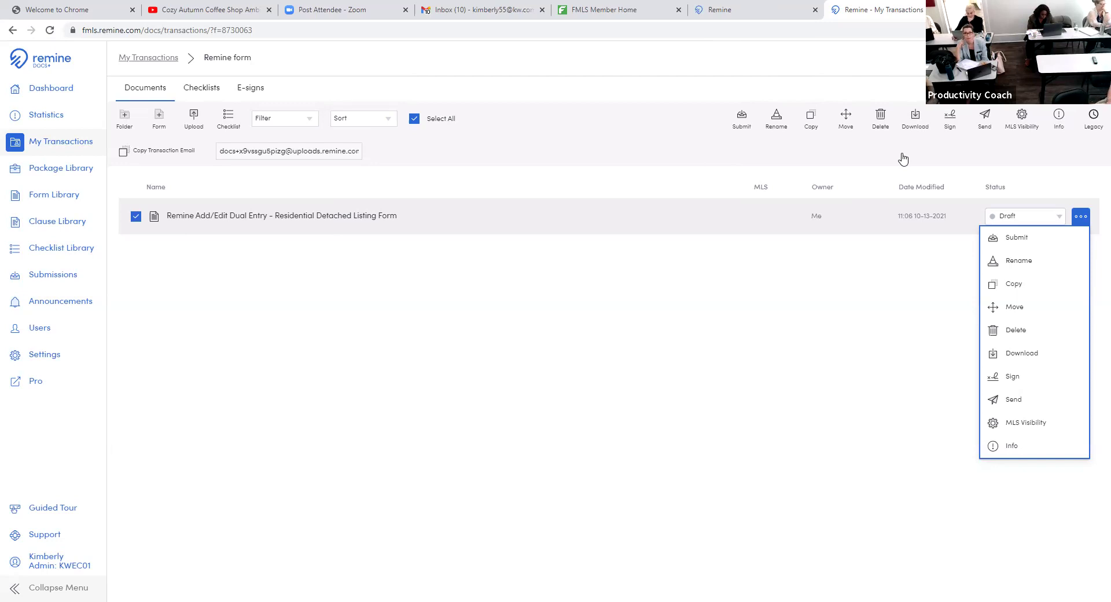
# - Download the Residential Detached Listing Form PDF and open it from the download shelf
pyautogui.click(1025, 357)
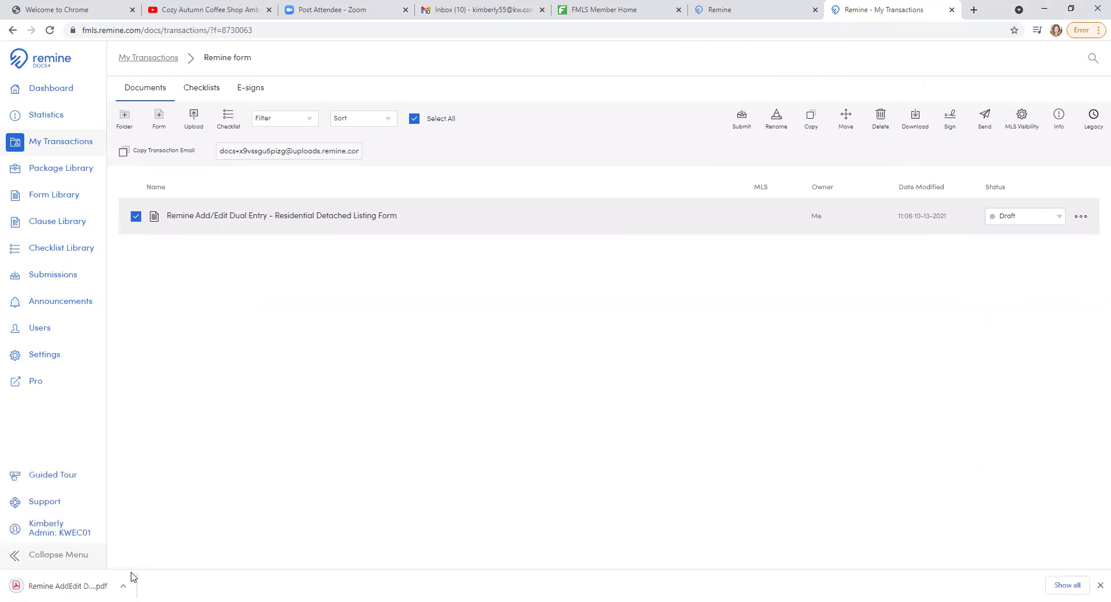
pyautogui.click(74, 587)
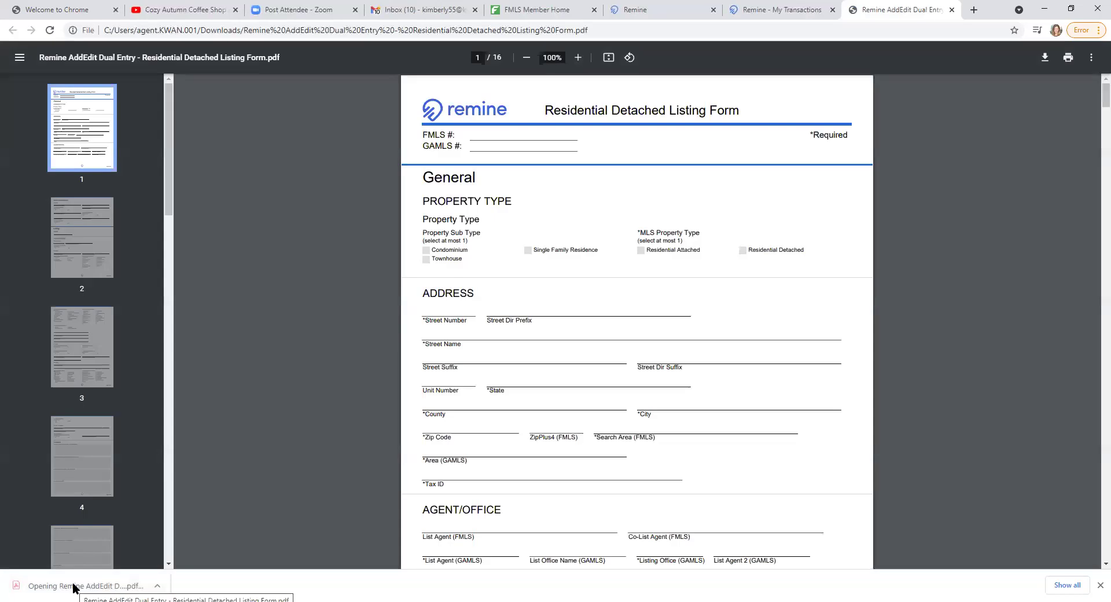
# - Scroll through the 16-page listing form PDF, then return to the Remine My Transactions tab
pyautogui.scroll(-10, 500, 396)
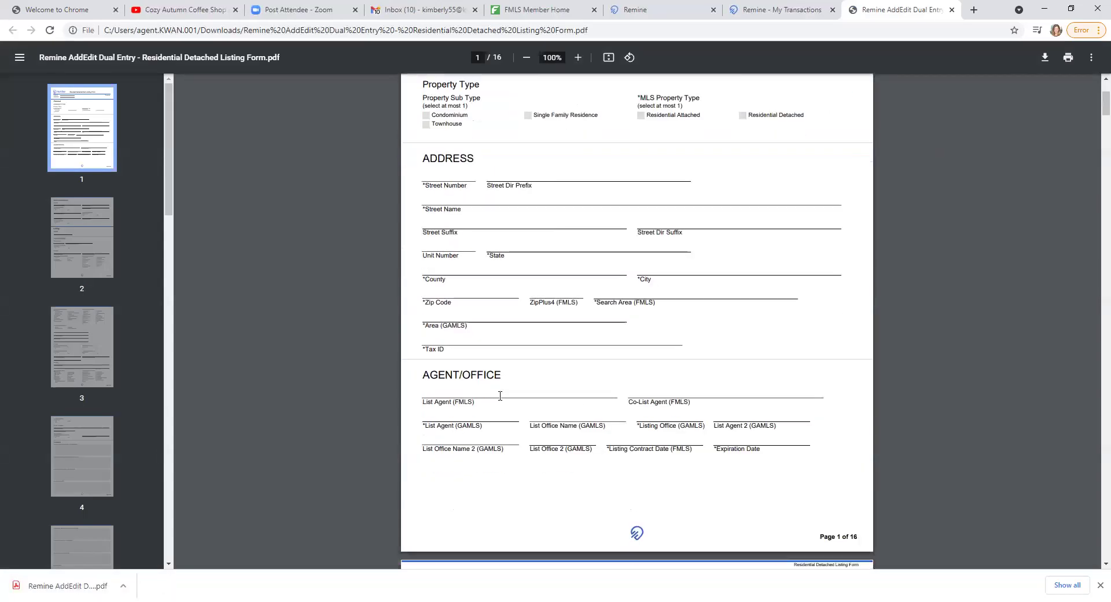
pyautogui.scroll(-4, 501, 396)
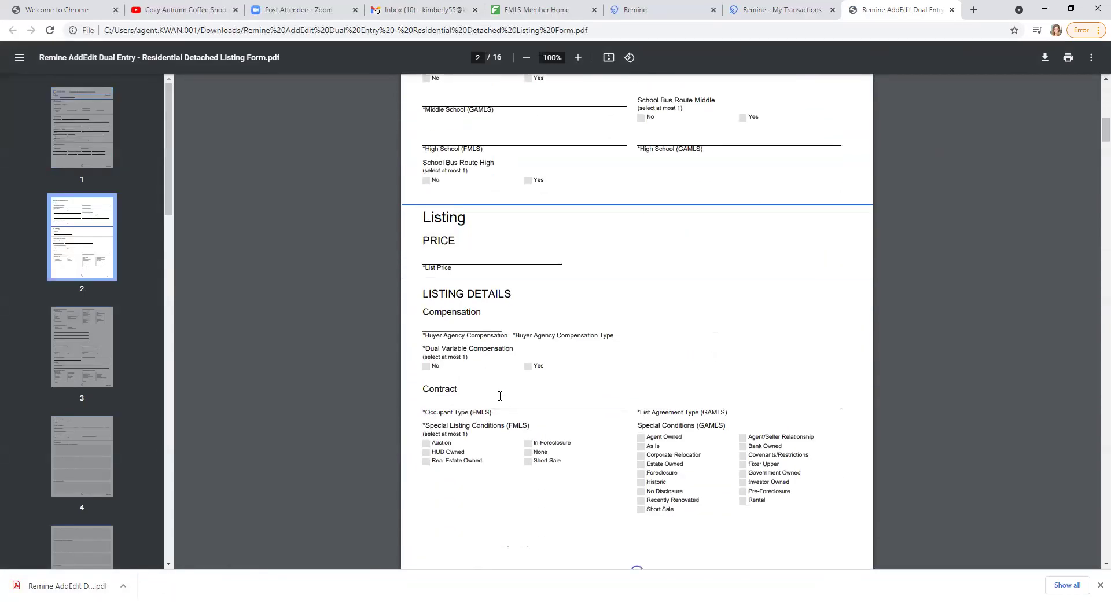
pyautogui.scroll(2, 500, 396)
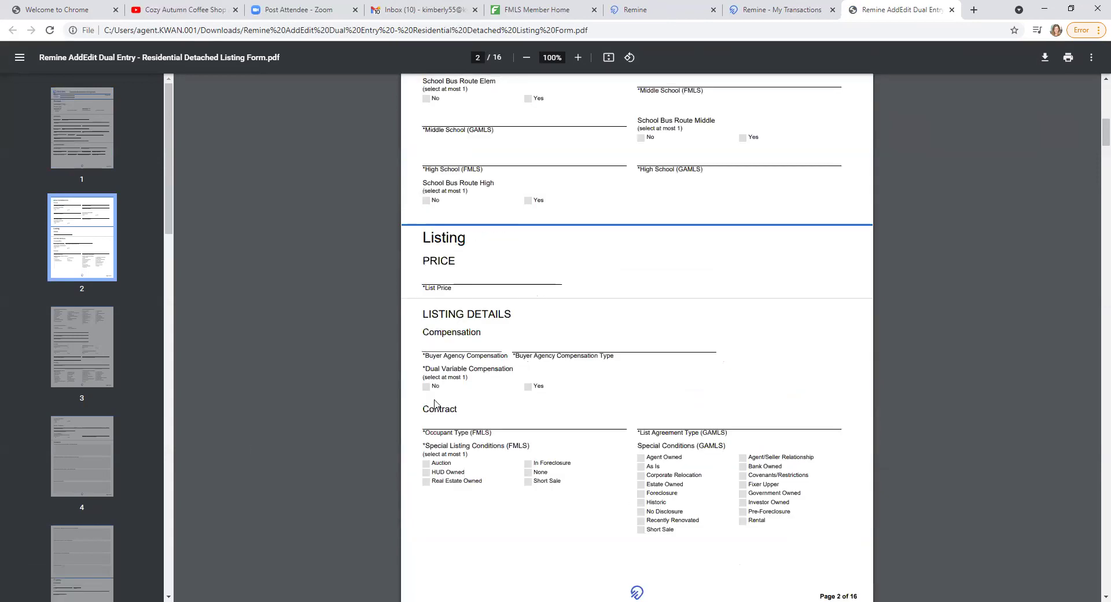
pyautogui.scroll(-1, 95, 508)
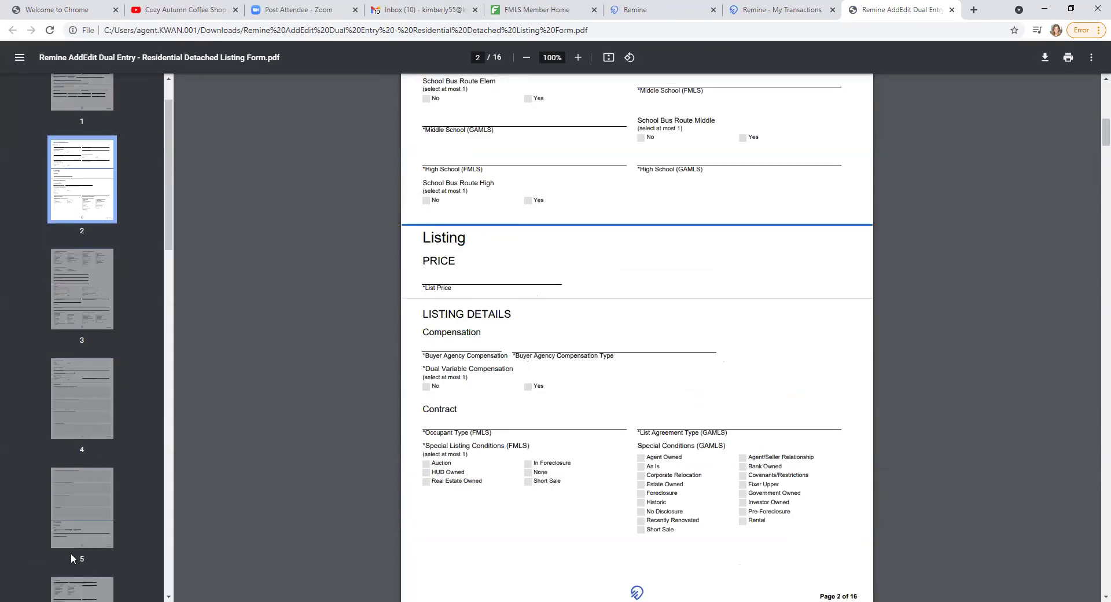
pyautogui.scroll(-3, 71, 553)
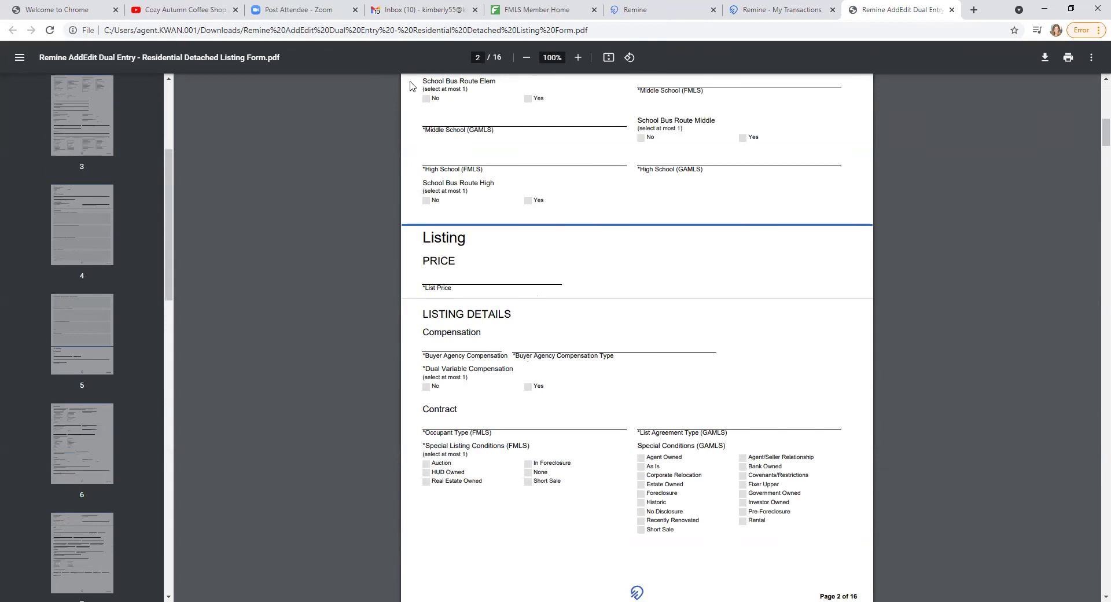
pyautogui.scroll(12, 560, 386)
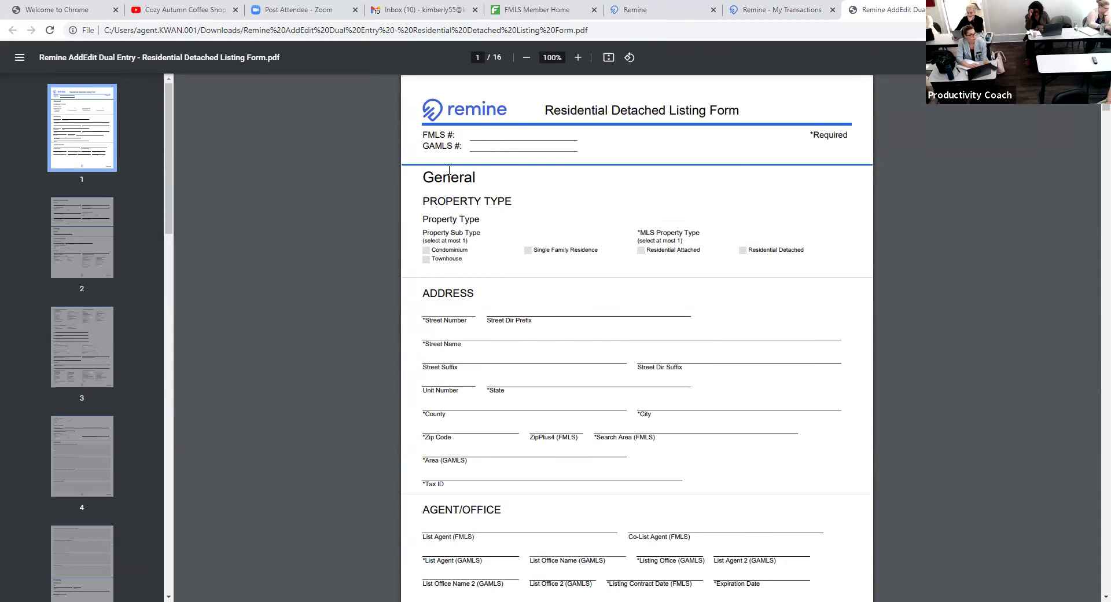
pyautogui.click(778, 10)
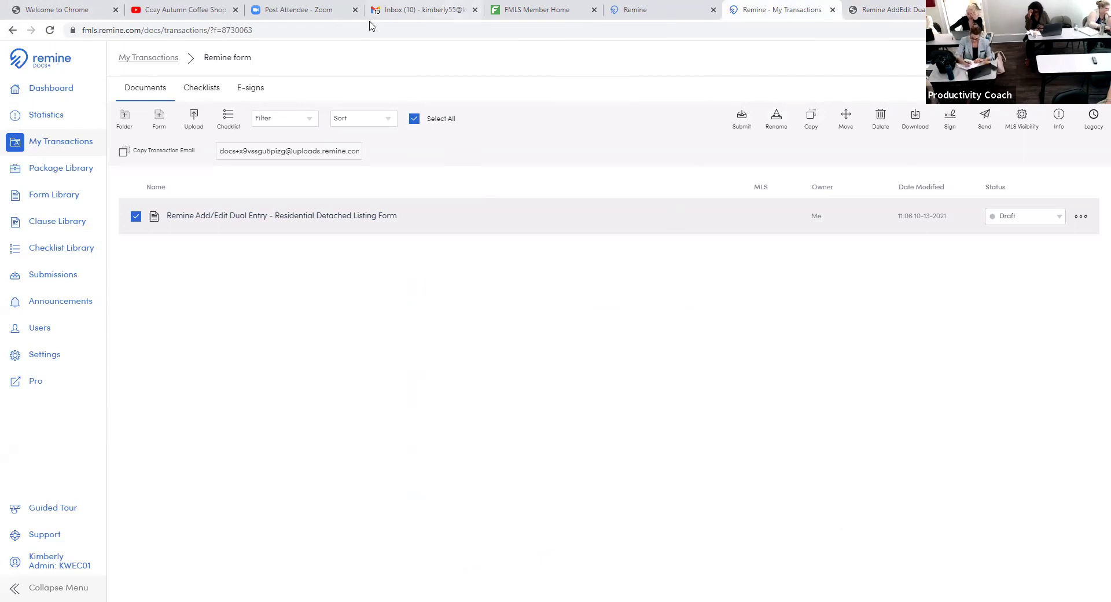
# - Return to the Remine Daily dashboard and open the Add / Edit listings app in a new tab
pyautogui.click(67, 75)
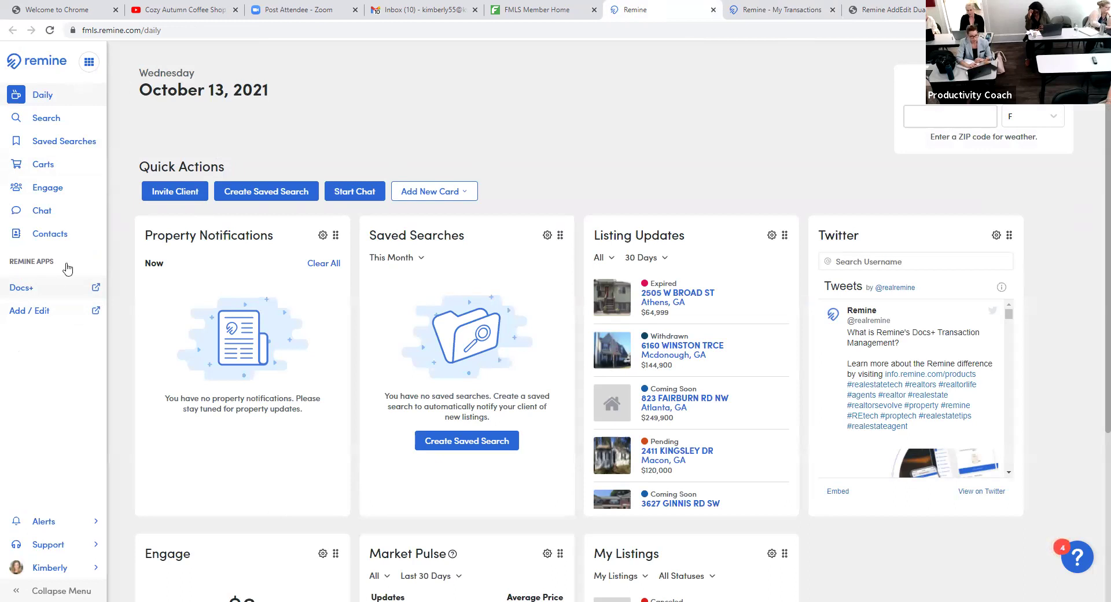
pyautogui.click(31, 317)
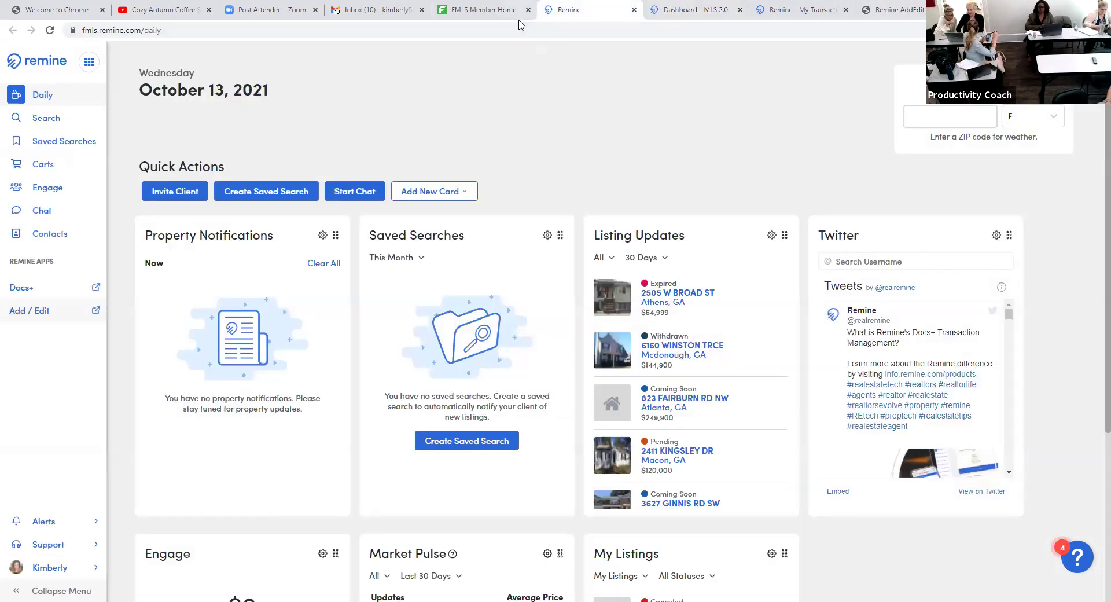
# - From the FMLS Member Home Products offerings, launch Remine in a new tab
pyautogui.click(455, 20)
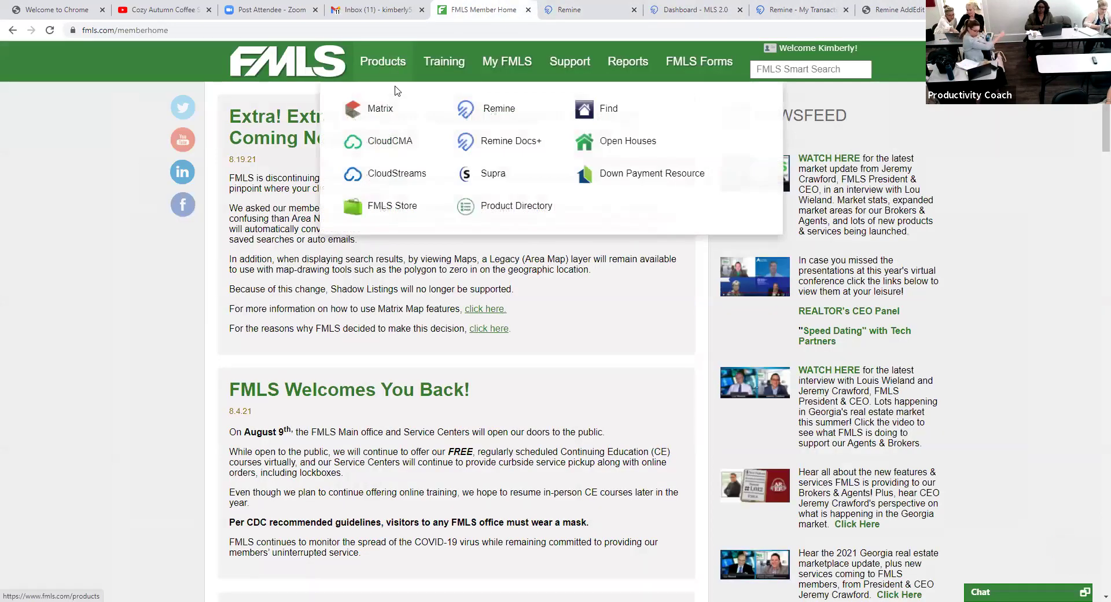
pyautogui.click(494, 111)
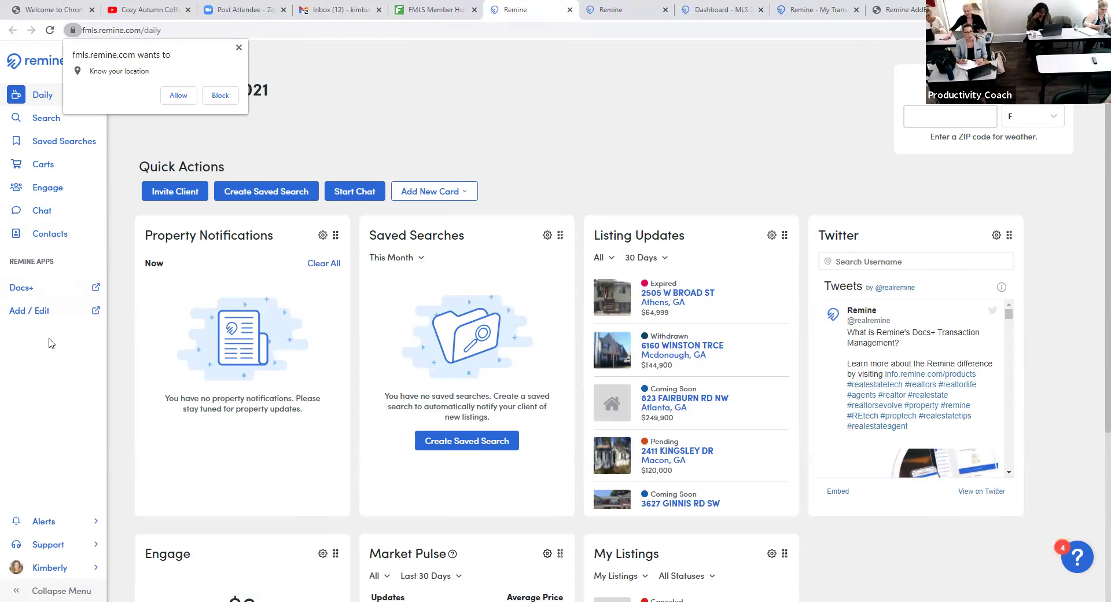
# - Open Remine Add / Edit and begin a new listing with Create Listing
pyautogui.click(31, 312)
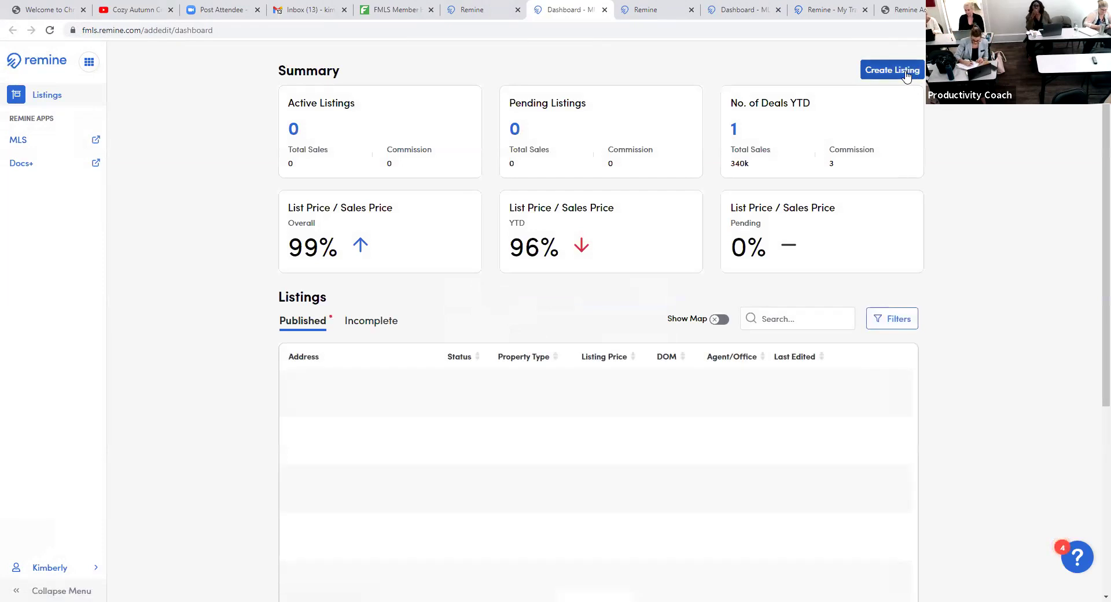
pyautogui.click(906, 74)
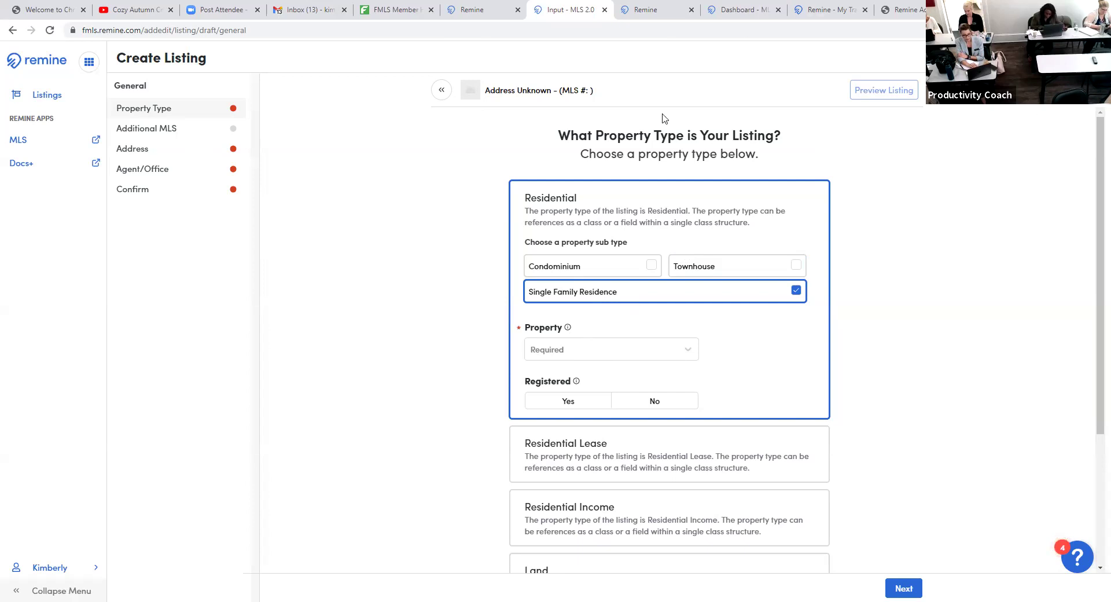
# - Set the Residential listing's Property field to Residential Detached and scroll down the form
pyautogui.click(609, 350)
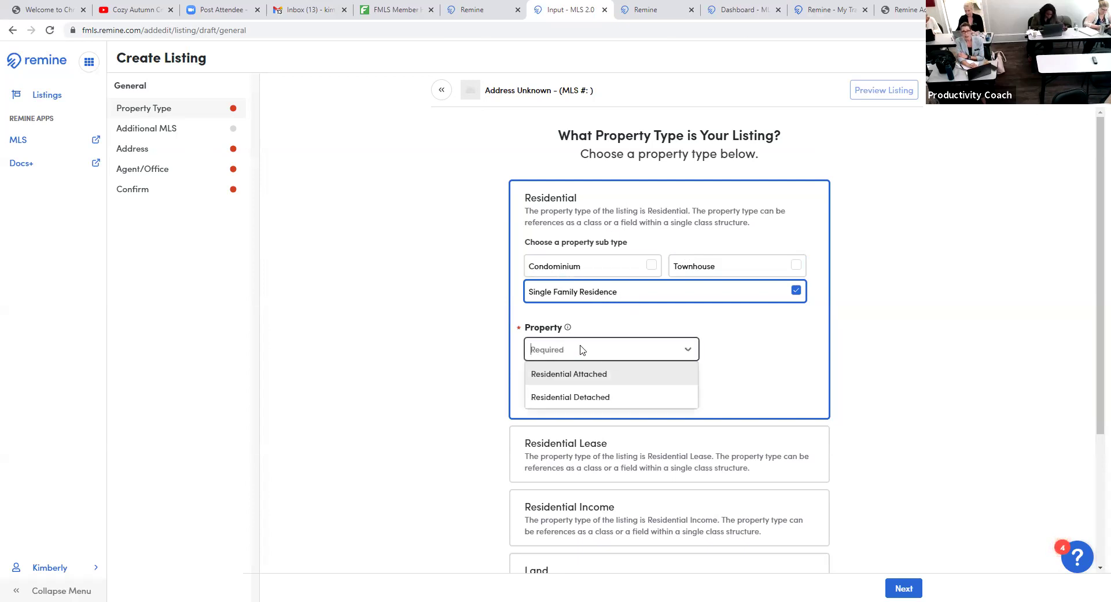
pyautogui.click(606, 406)
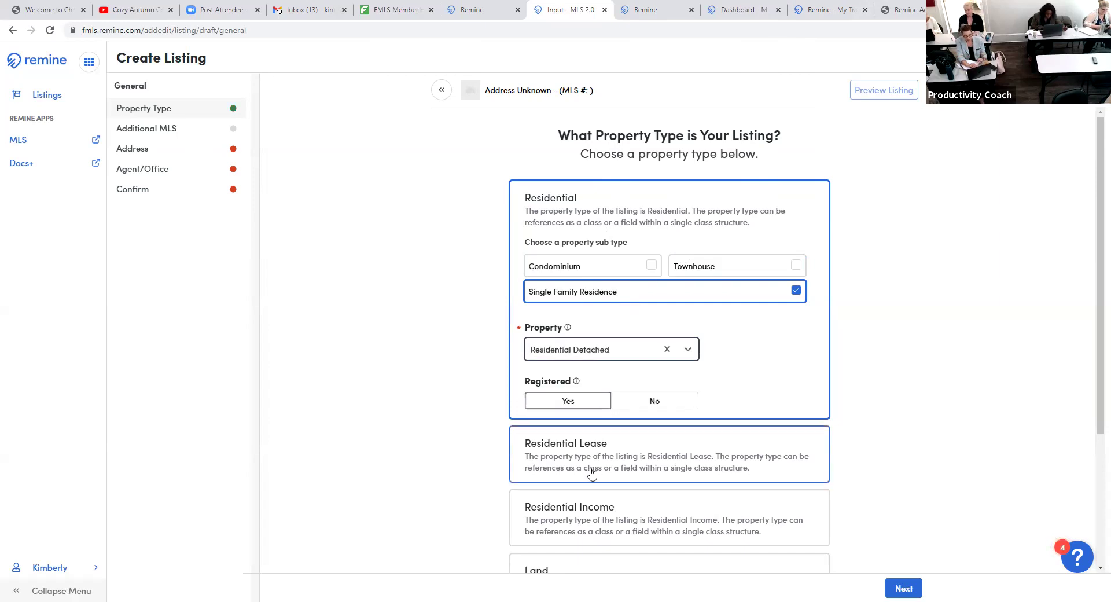
pyautogui.scroll(-2, 992, 400)
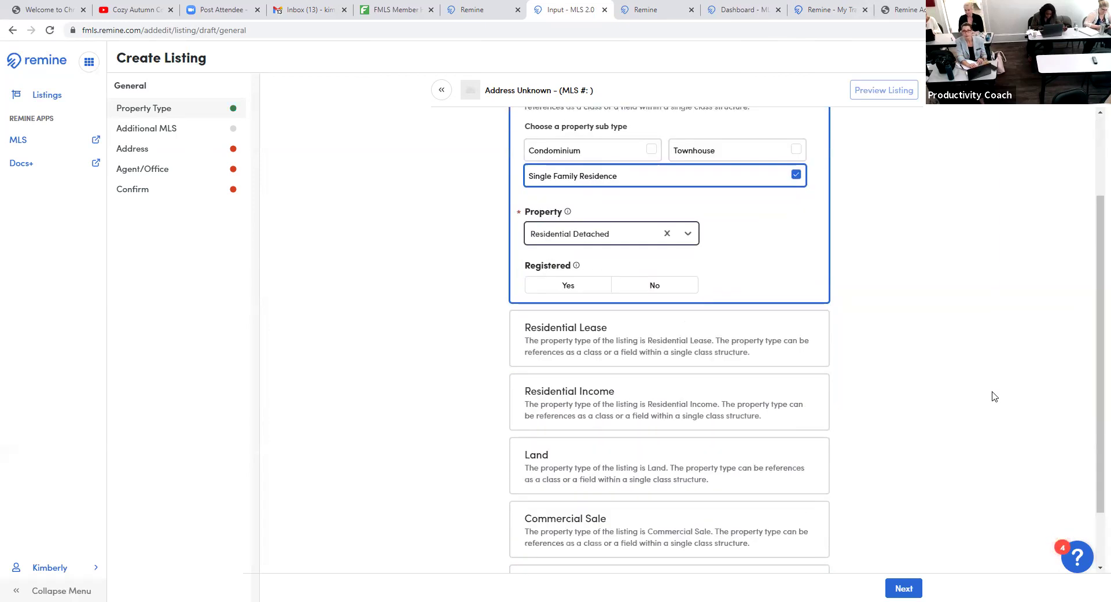
pyautogui.scroll(-1, 993, 394)
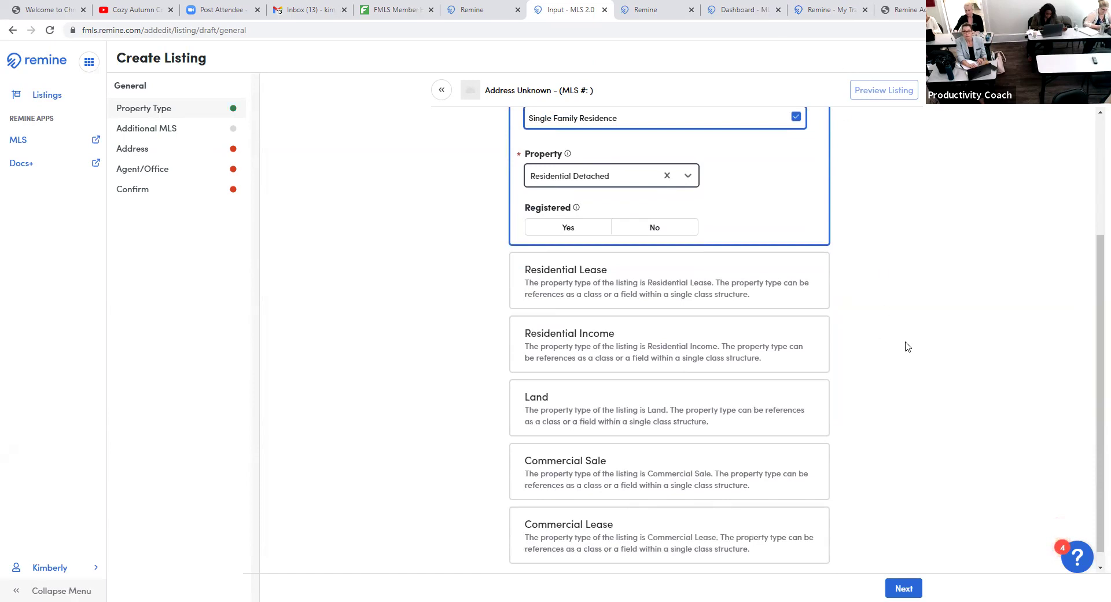
pyautogui.scroll(-1, 919, 337)
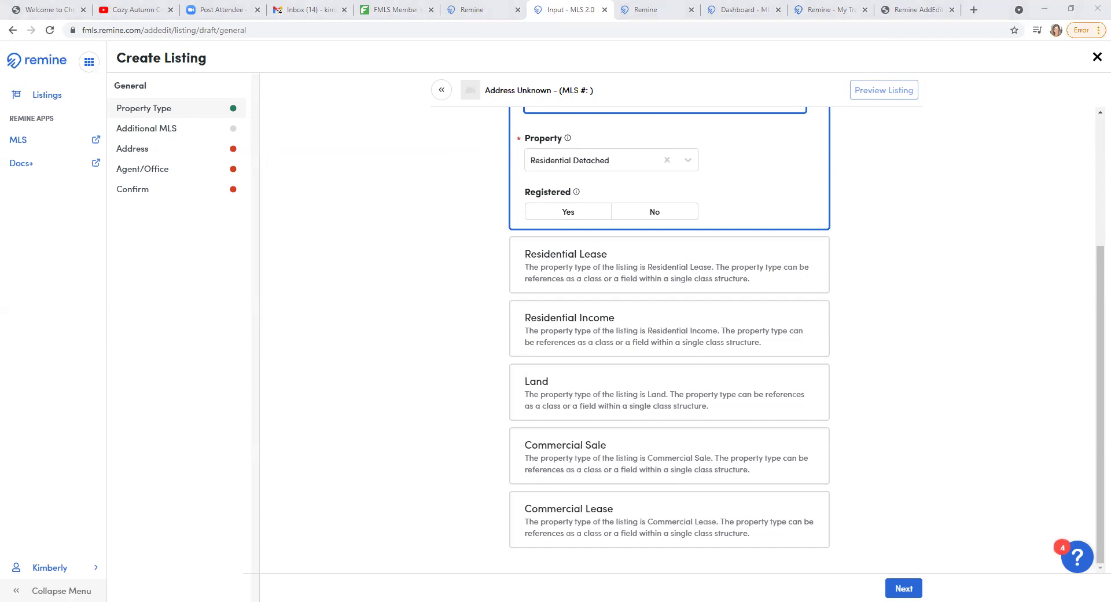
# - Review the Listings dashboard summary, then begin a fresh Create Listing draft
pyautogui.click(943, 285)
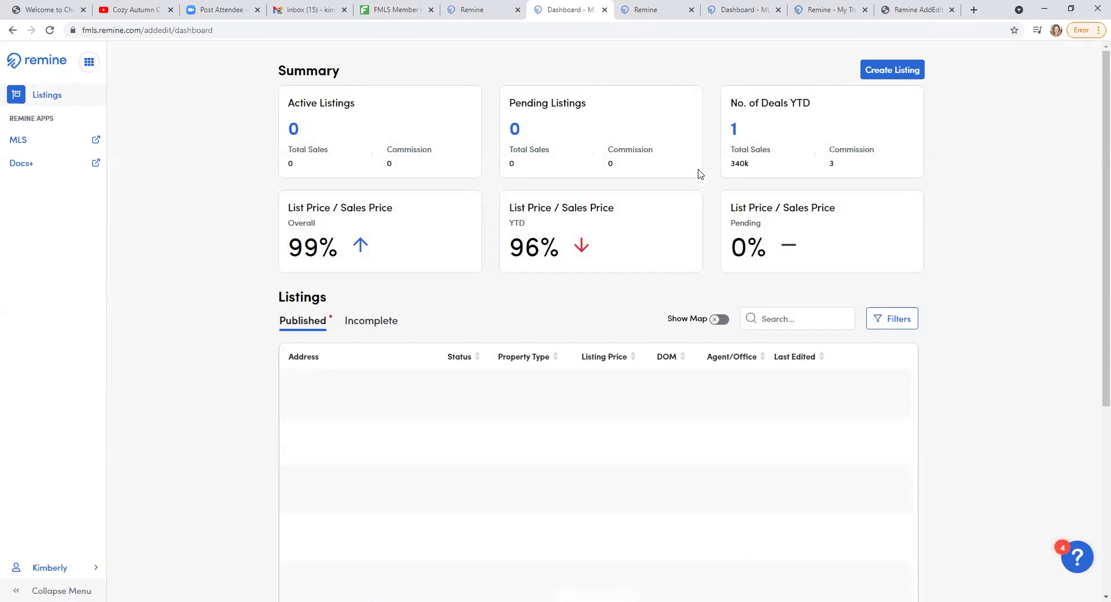
pyautogui.scroll(-1, 1000, 335)
pyautogui.scroll(1, 1004, 336)
pyautogui.scroll(-4, 998, 308)
pyautogui.scroll(4, 1006, 312)
pyautogui.click(883, 71)
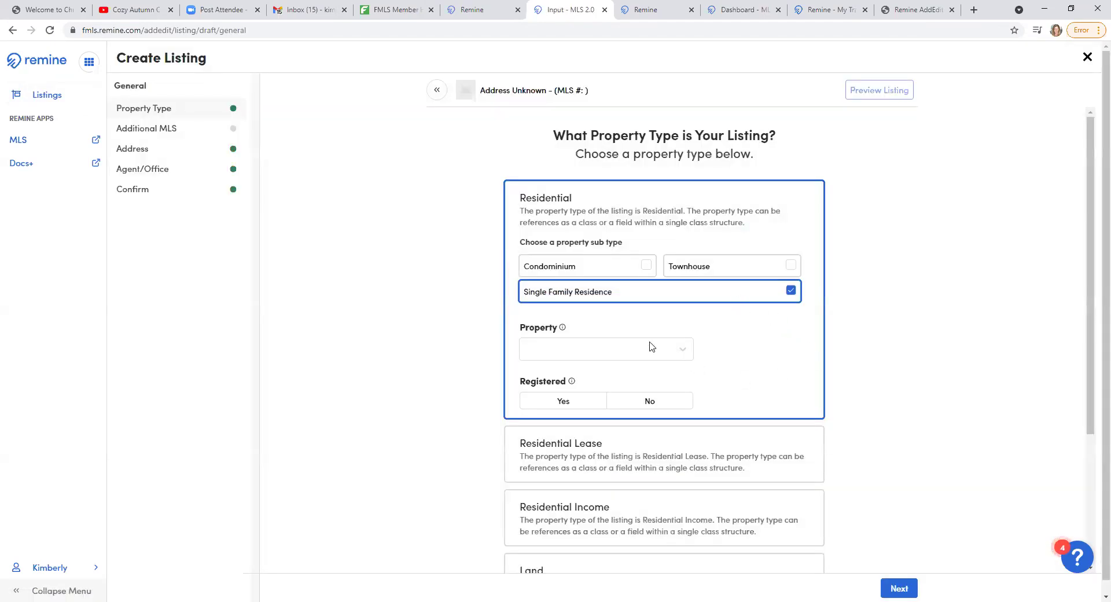
# - Choose Residential Detached as the Property and advance to the Additional MLS Submission step
pyautogui.click(652, 348)
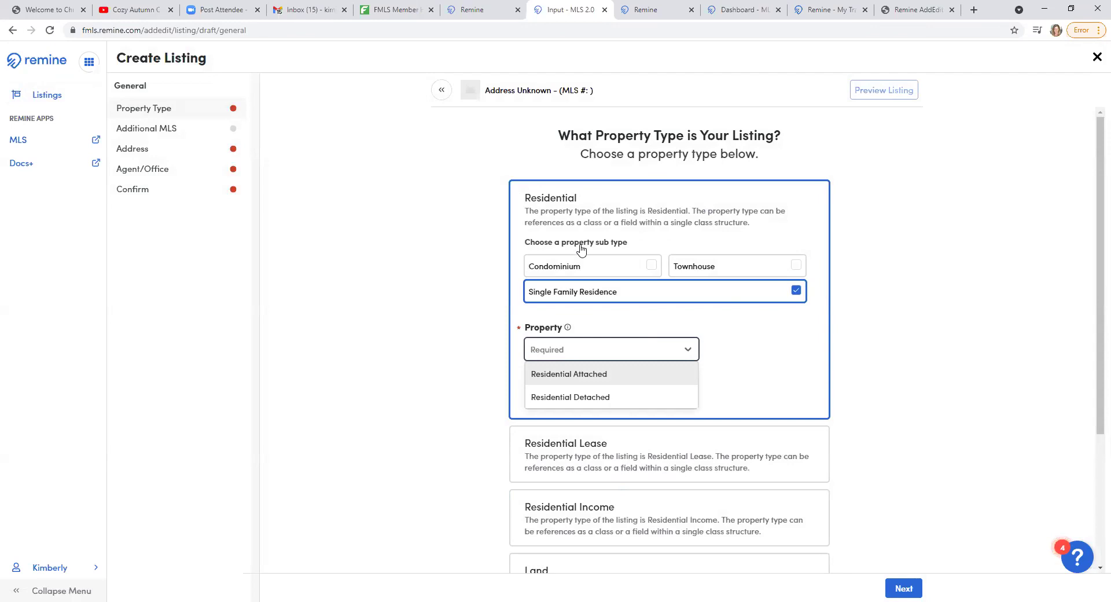
pyautogui.press('Return')
pyautogui.scroll(-2, 992, 393)
pyautogui.scroll(-1, 992, 394)
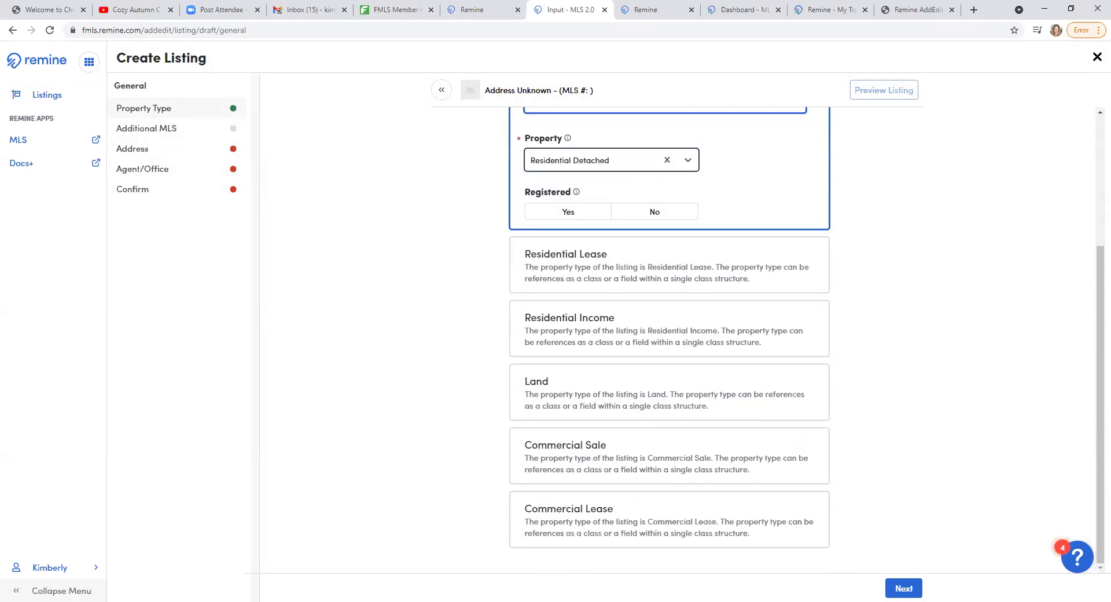
pyautogui.click(900, 590)
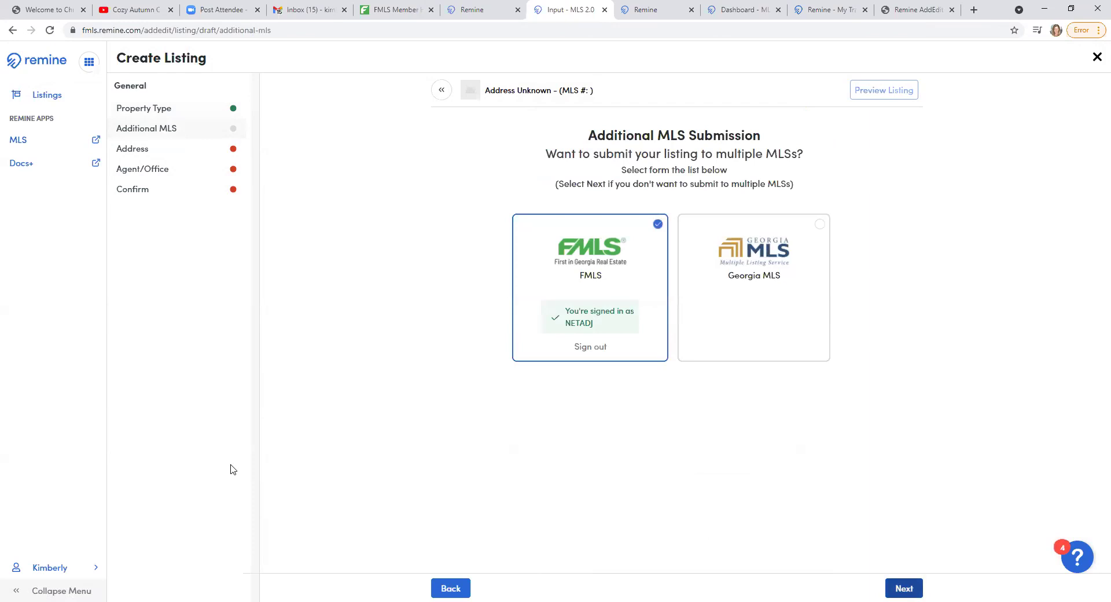
# - Add Georgia MLS alongside FMLS as a submission target and proceed to the address step
pyautogui.click(818, 226)
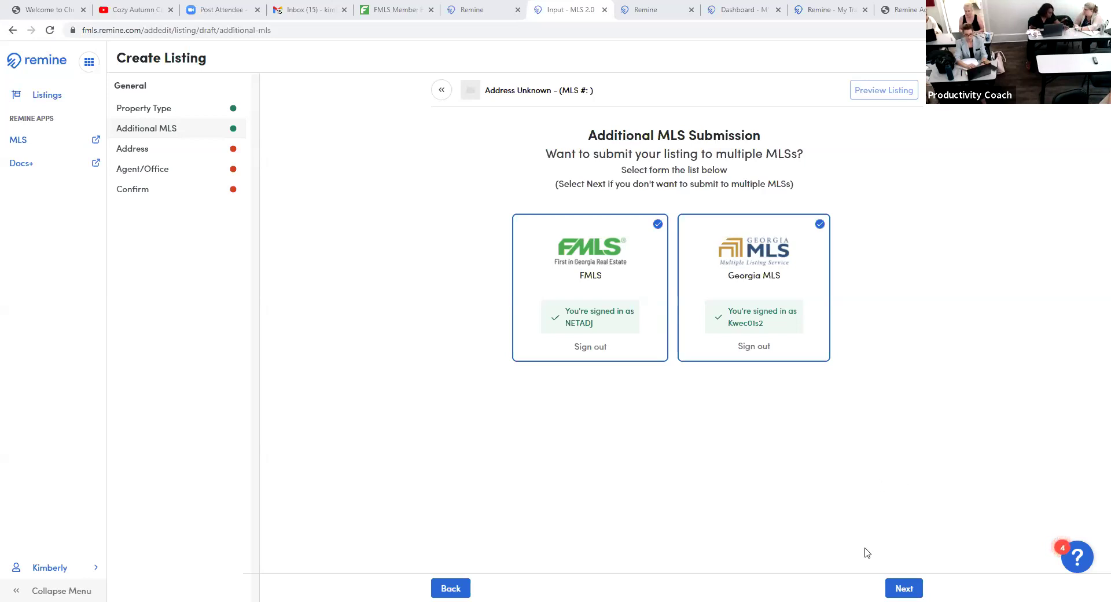
pyautogui.click(899, 589)
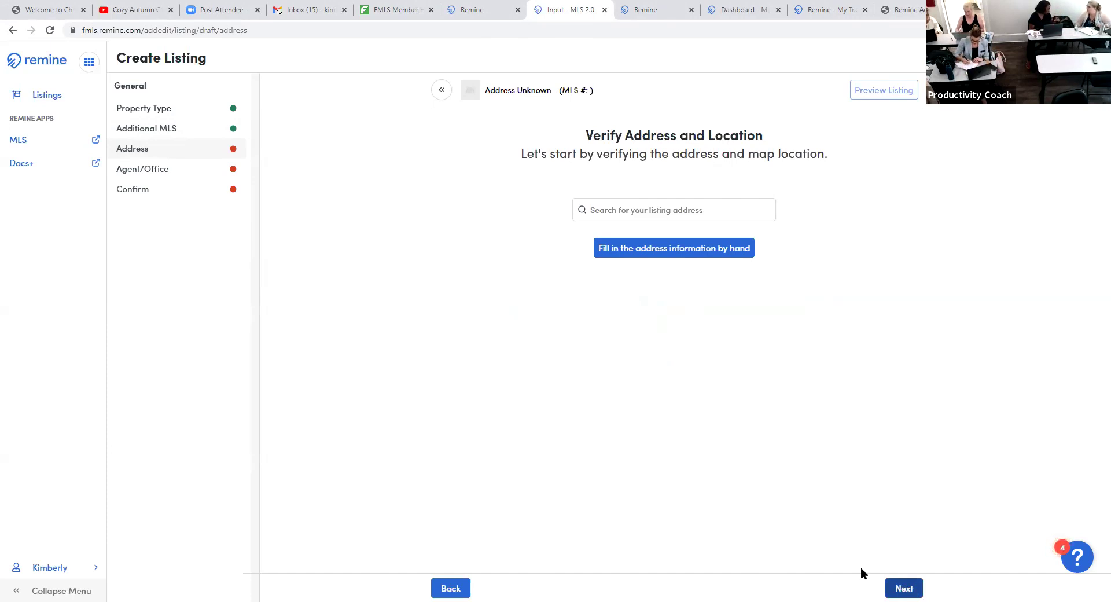
pyautogui.click(607, 214)
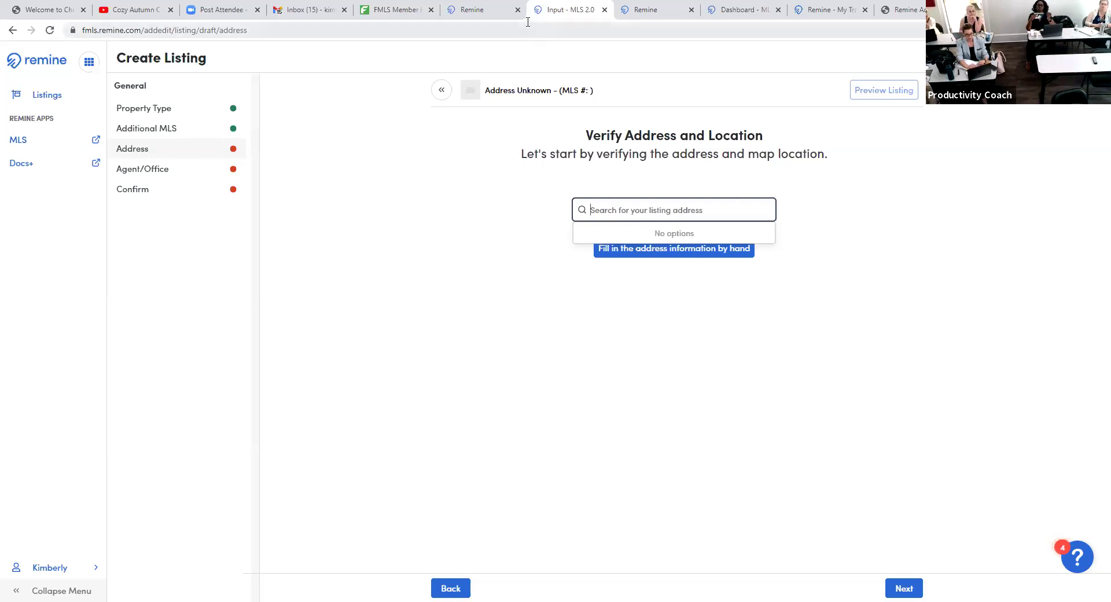
pyautogui.write('kolk')
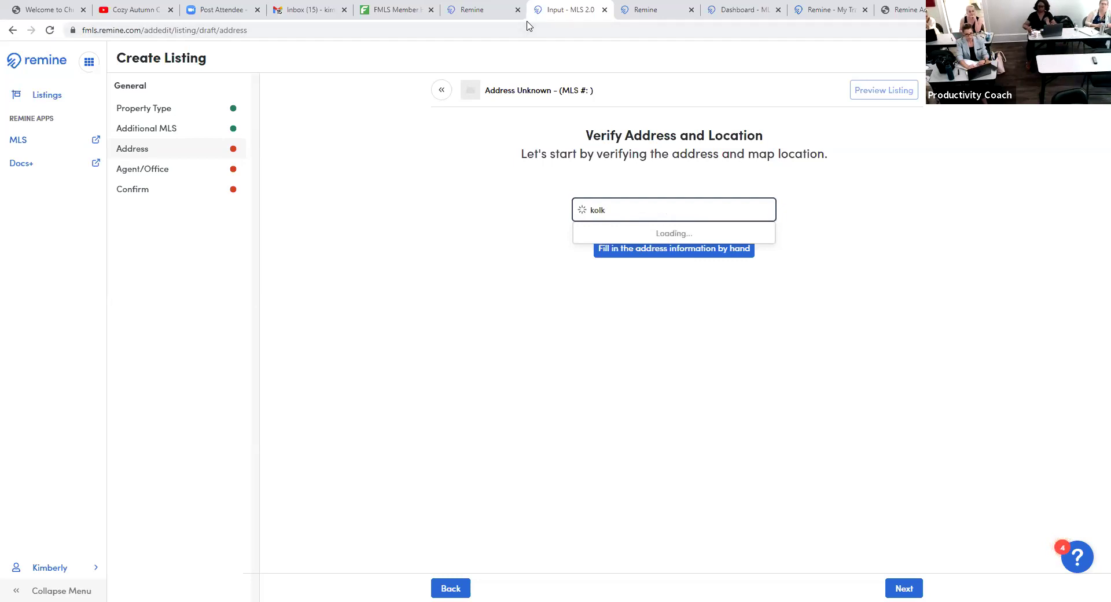
pyautogui.press('BackSpace')
pyautogui.press('BackSpace')
pyautogui.press('BackSpace')
pyautogui.press('BackSpace')
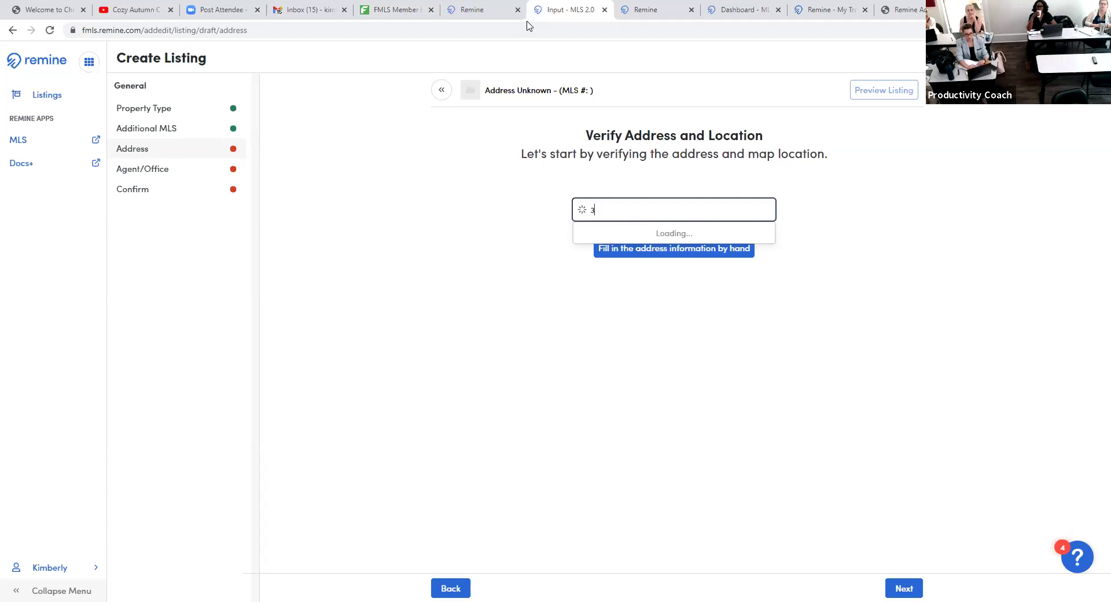
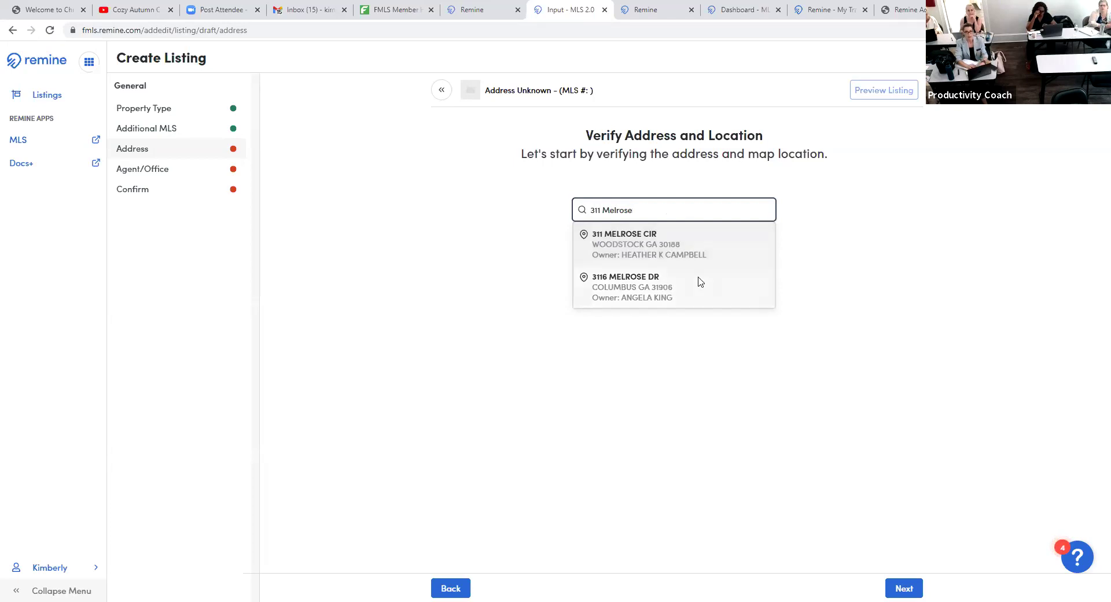
pyautogui.click(683, 253)
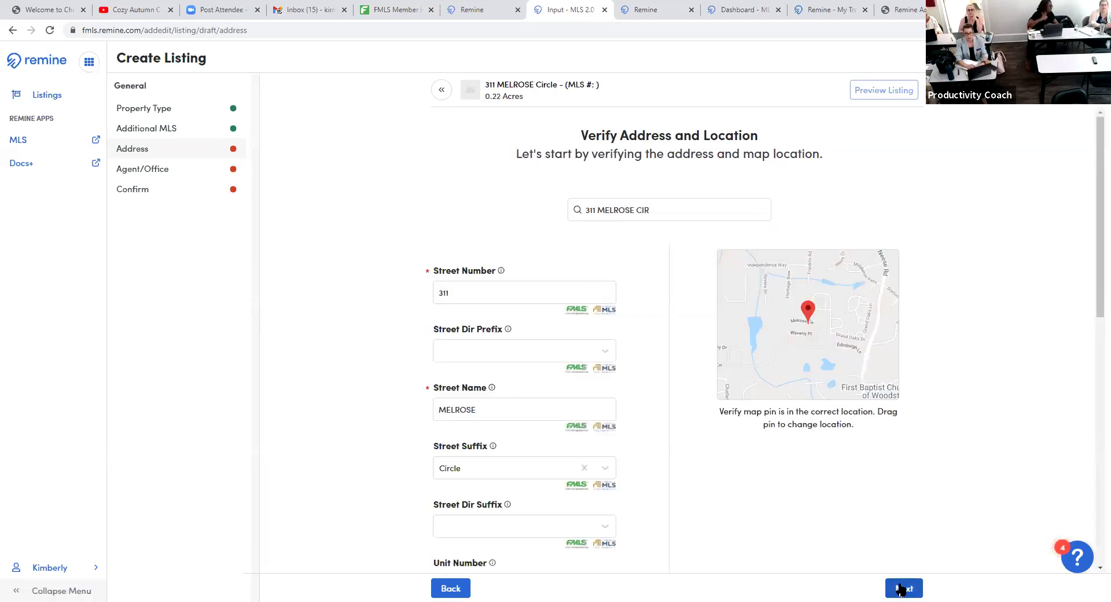
pyautogui.scroll(-1, 556, 432)
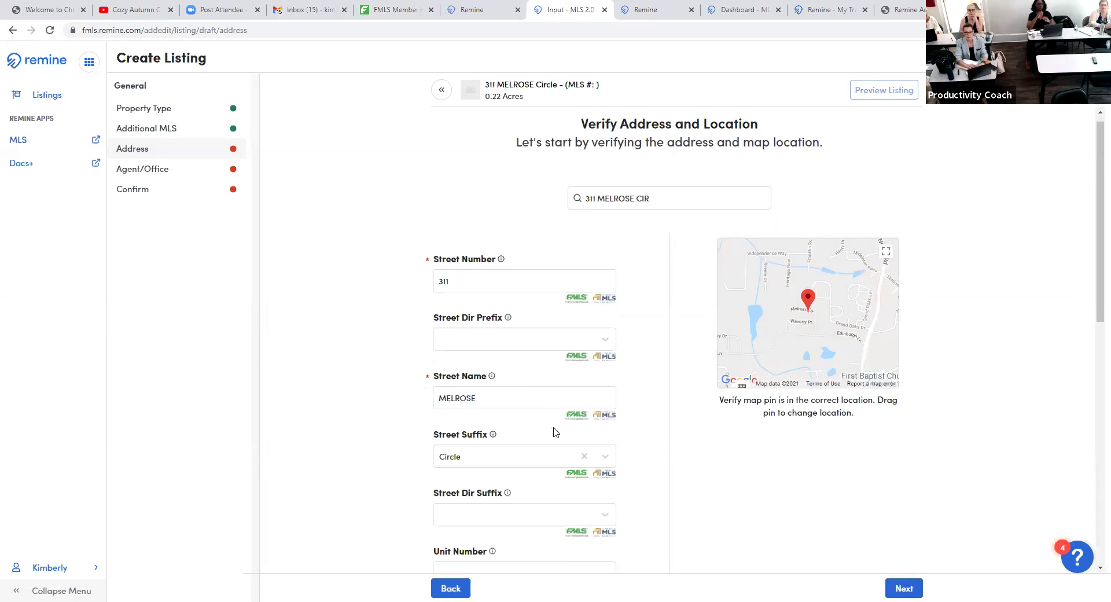
pyautogui.scroll(-7, 555, 432)
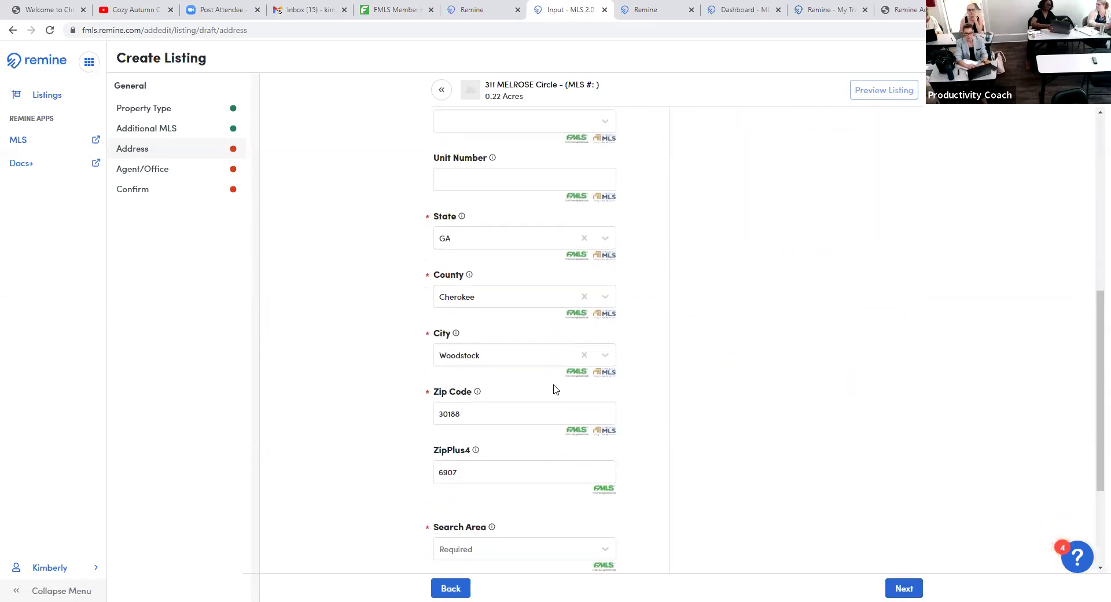
pyautogui.scroll(-3, 557, 400)
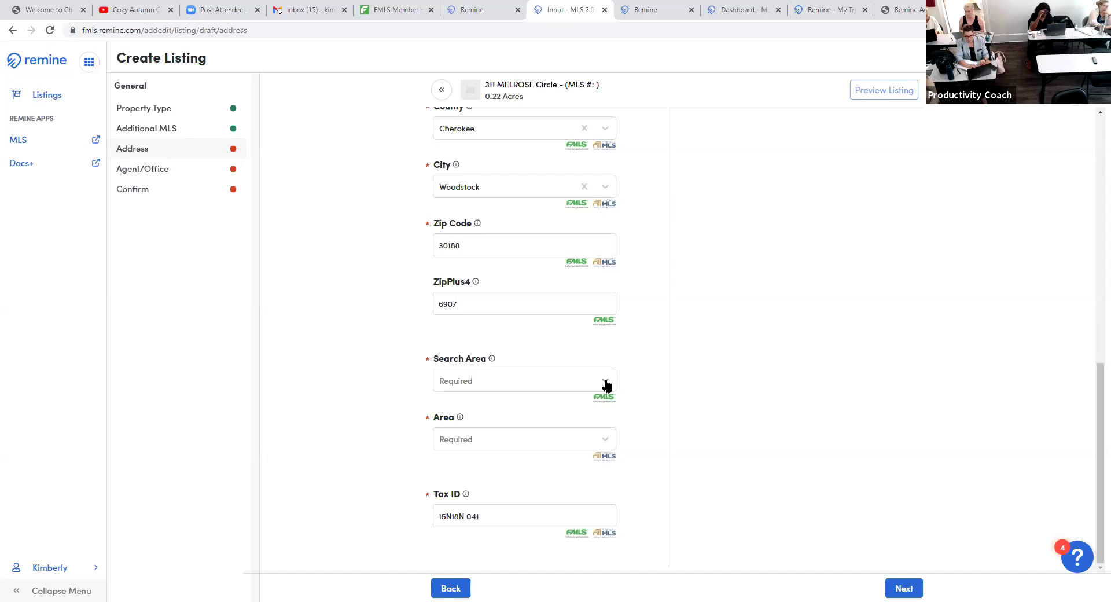
pyautogui.scroll(4, 694, 396)
pyautogui.scroll(4, 706, 390)
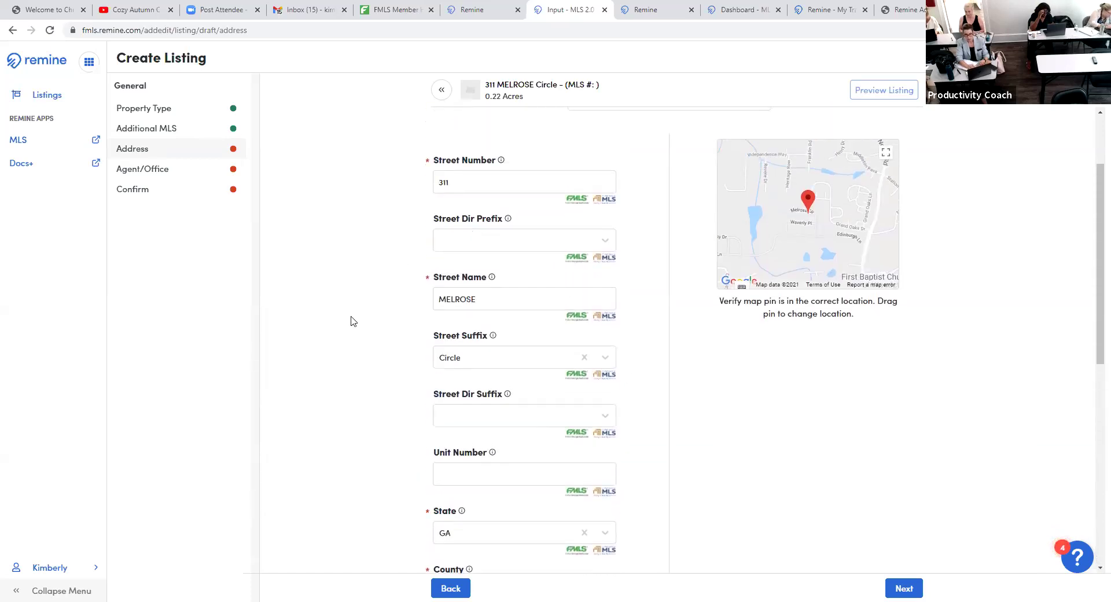
pyautogui.scroll(-7, 381, 340)
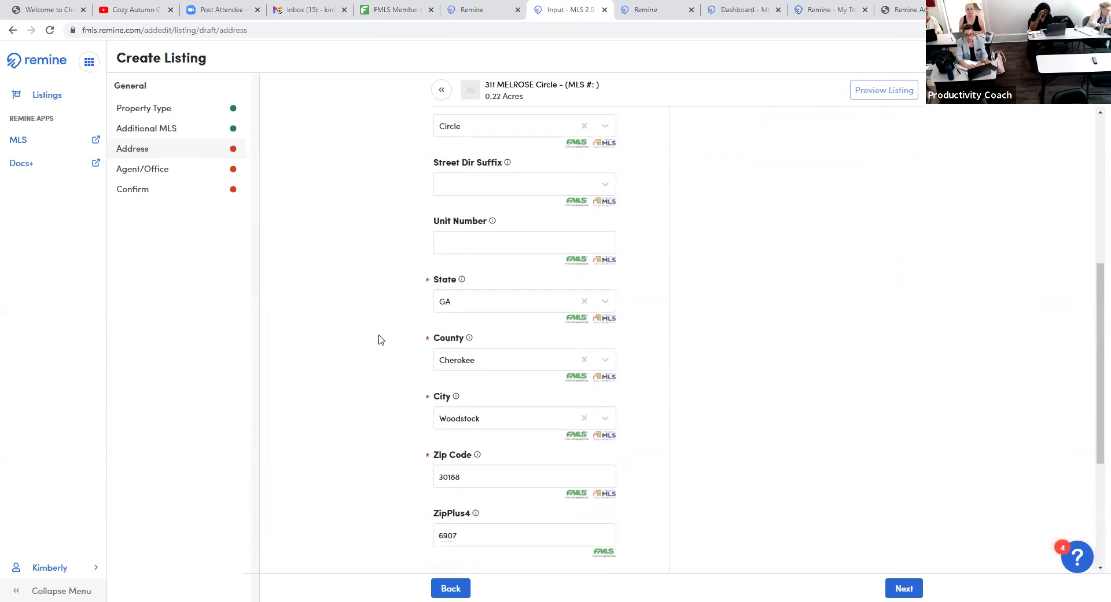
pyautogui.scroll(-1, 381, 340)
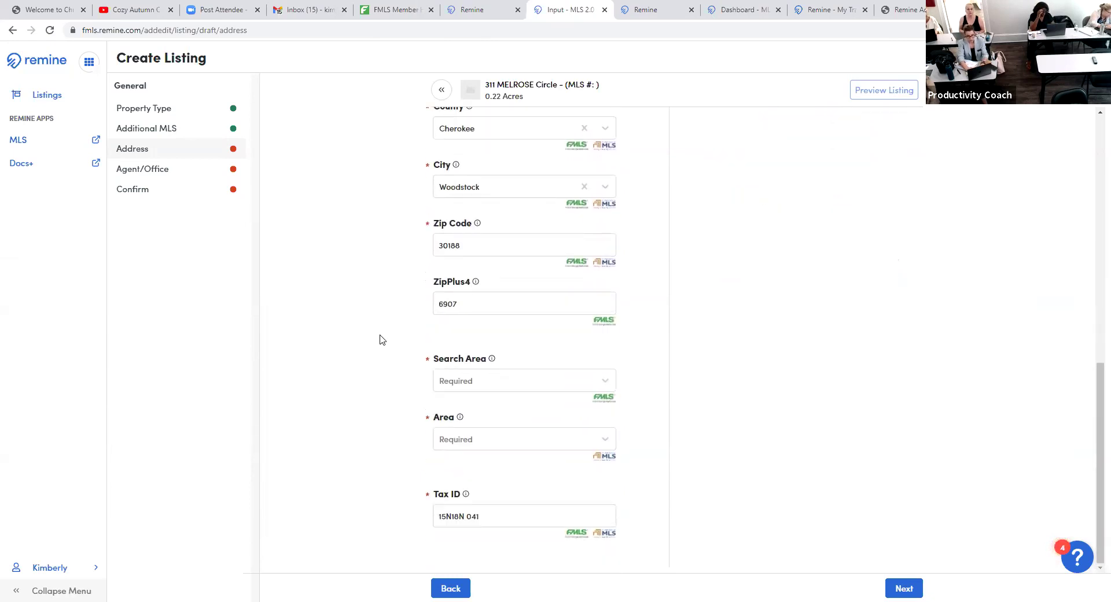
pyautogui.scroll(10, 382, 340)
pyautogui.scroll(-3, 382, 340)
pyautogui.scroll(-5, 381, 340)
pyautogui.scroll(4, 380, 340)
pyautogui.scroll(-5, 381, 340)
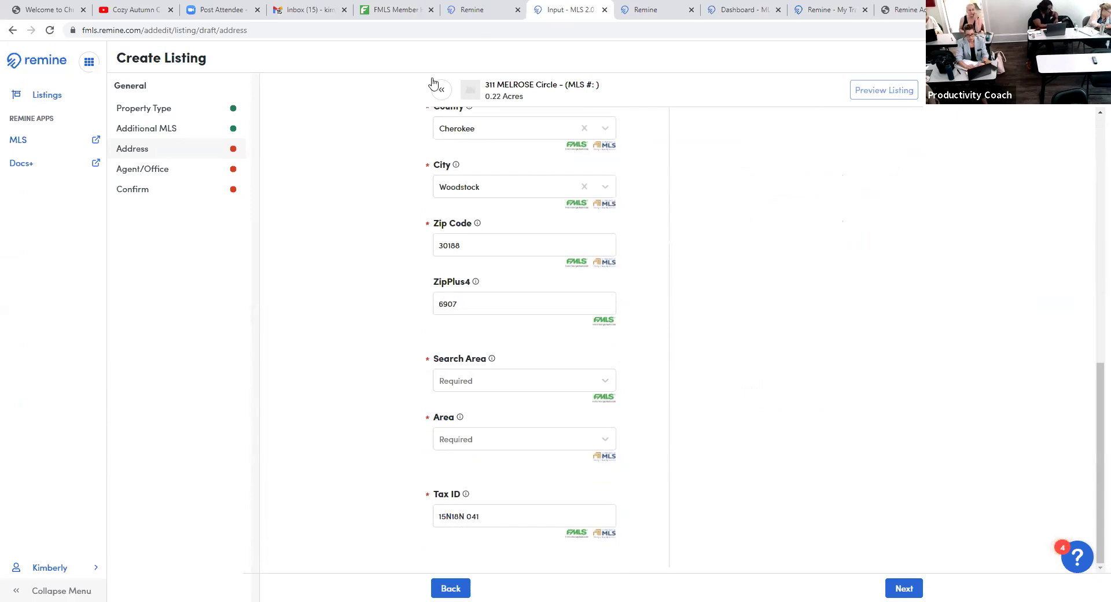
# - Open Matrix from the FMLS Member Home products
pyautogui.click(394, 10)
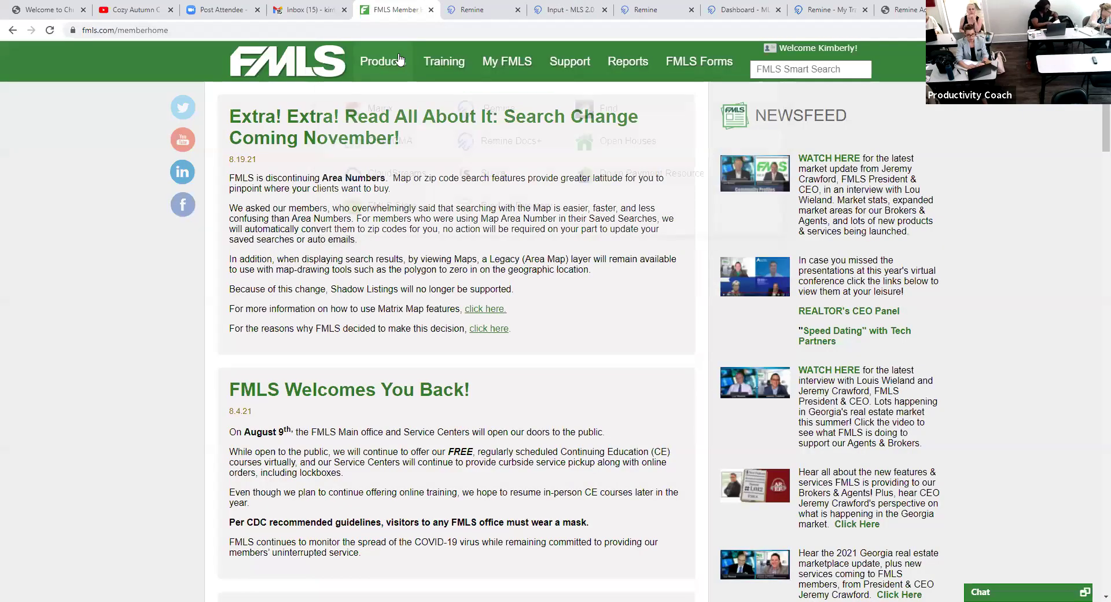
pyautogui.moveTo(382, 59)
pyautogui.click(377, 107)
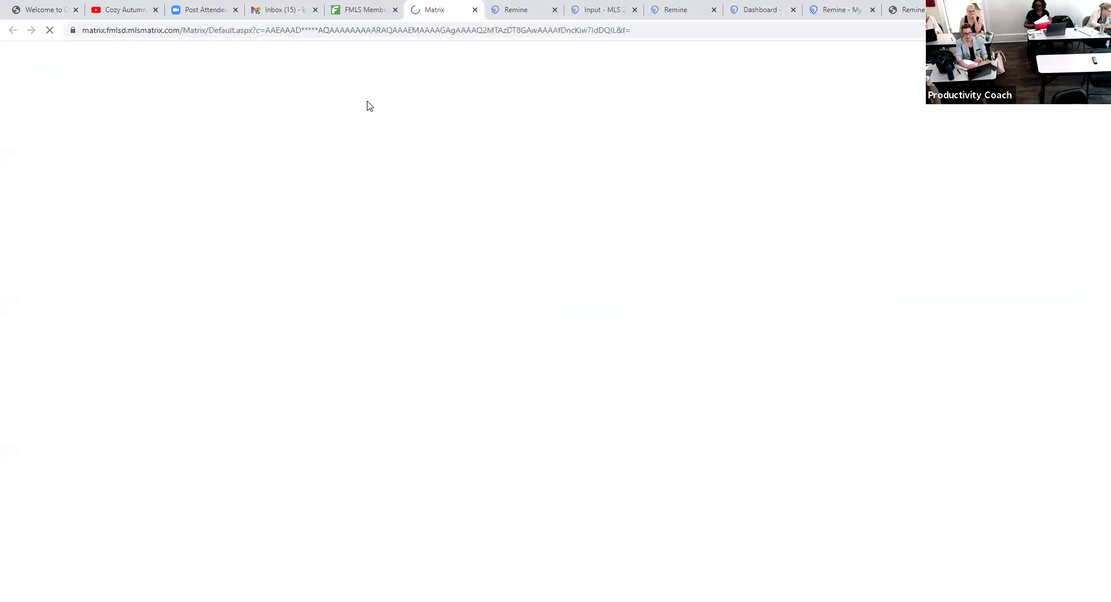
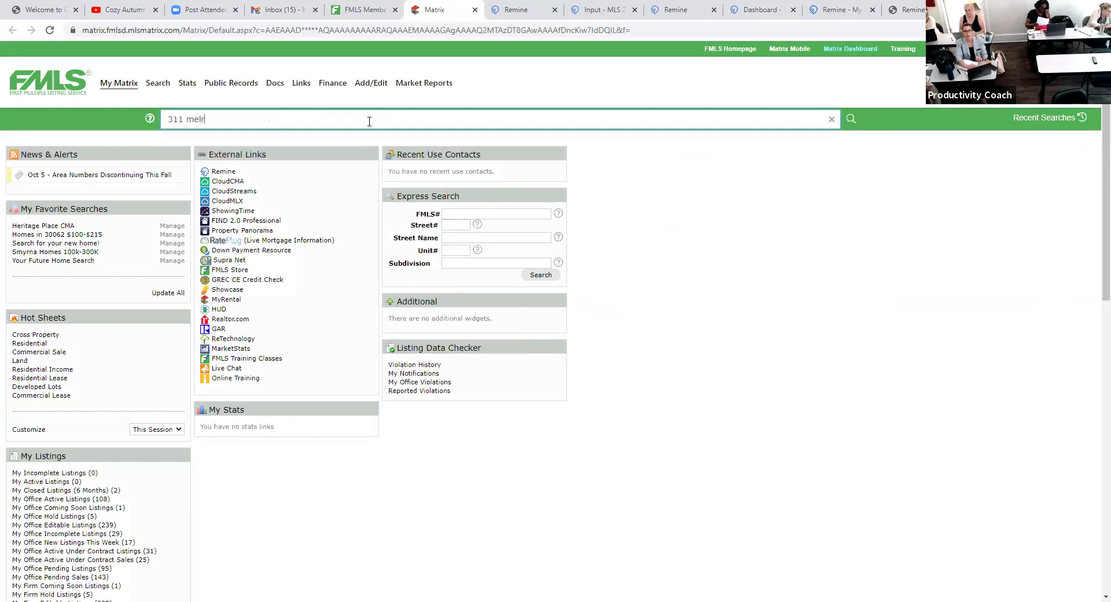
pyautogui.press('Return')
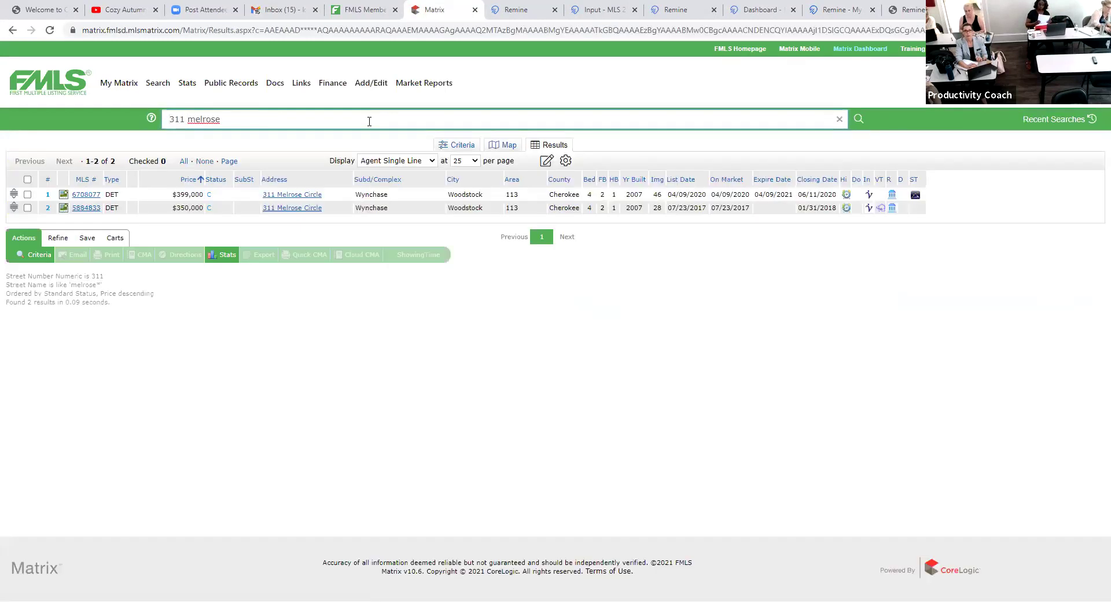
pyautogui.click(86, 194)
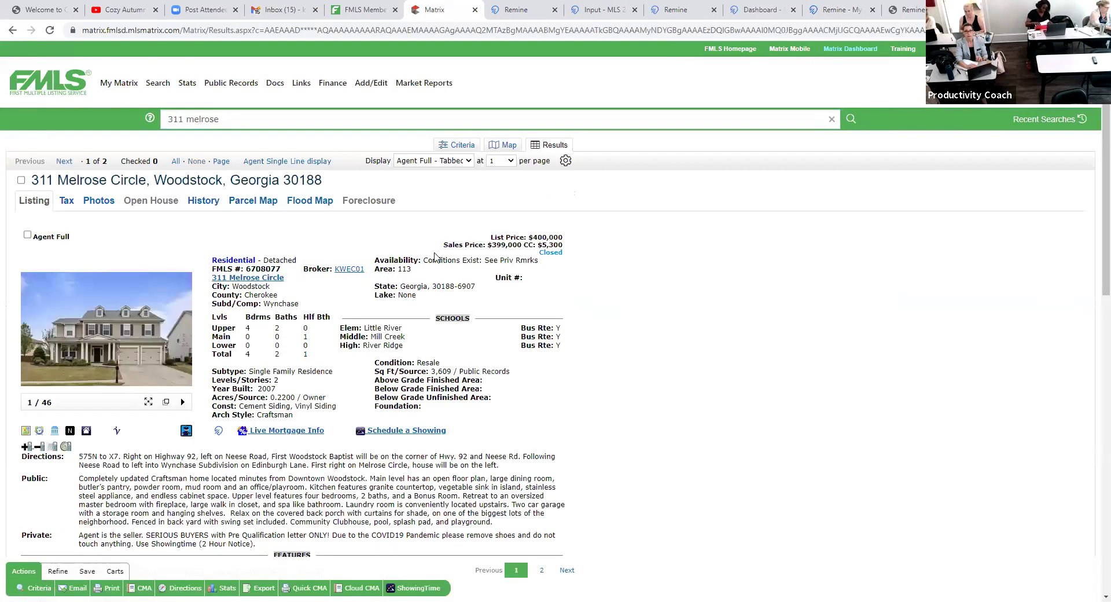
pyautogui.click(648, 10)
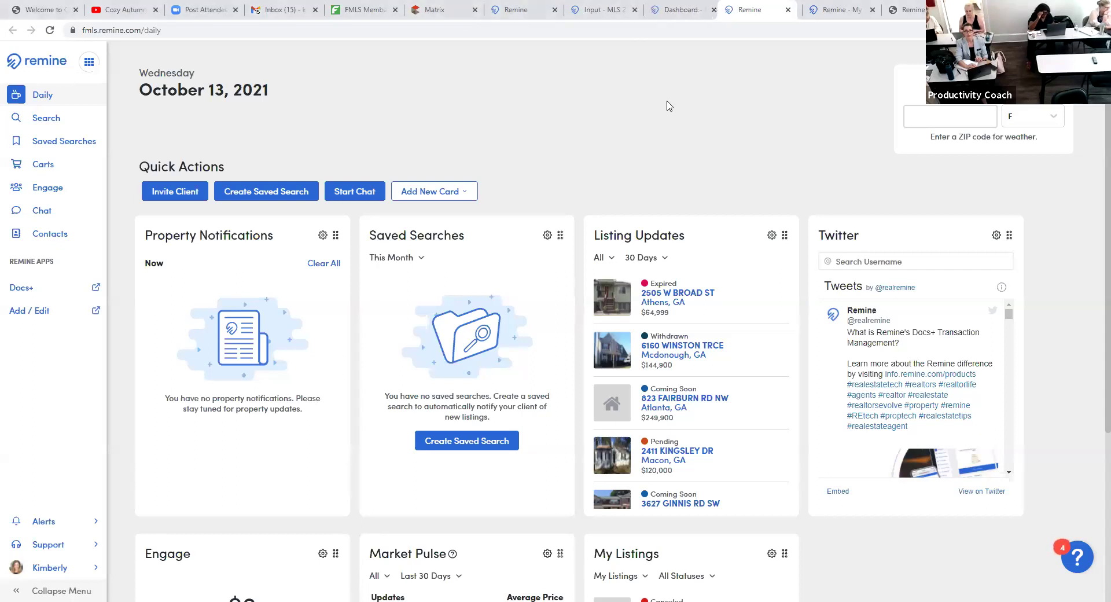
pyautogui.moveTo(440, 9); pyautogui.dragTo(300, 13)
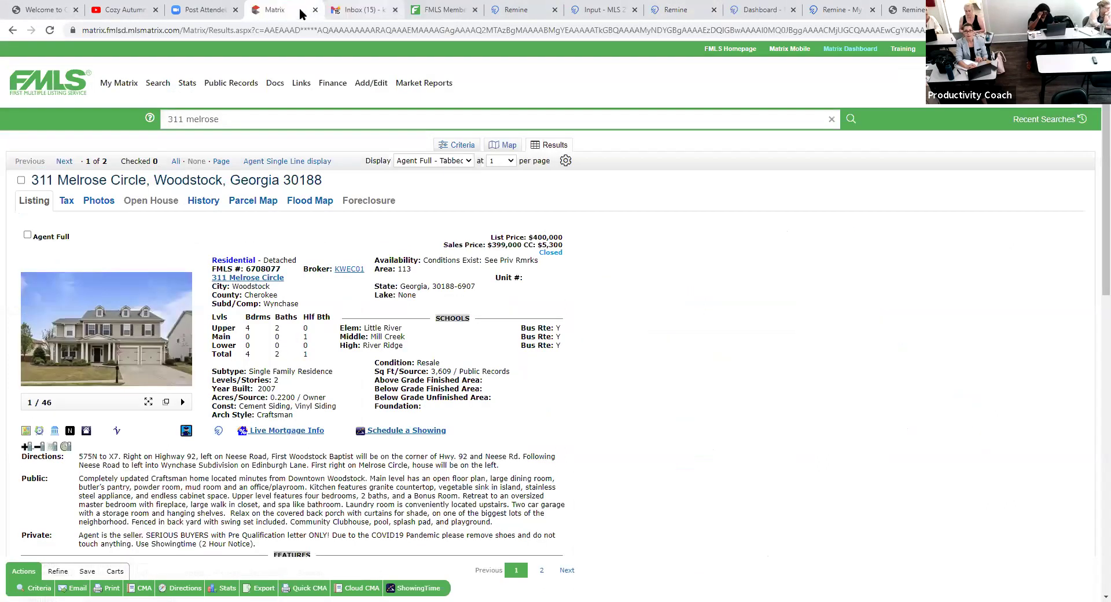
pyautogui.click(155, 10)
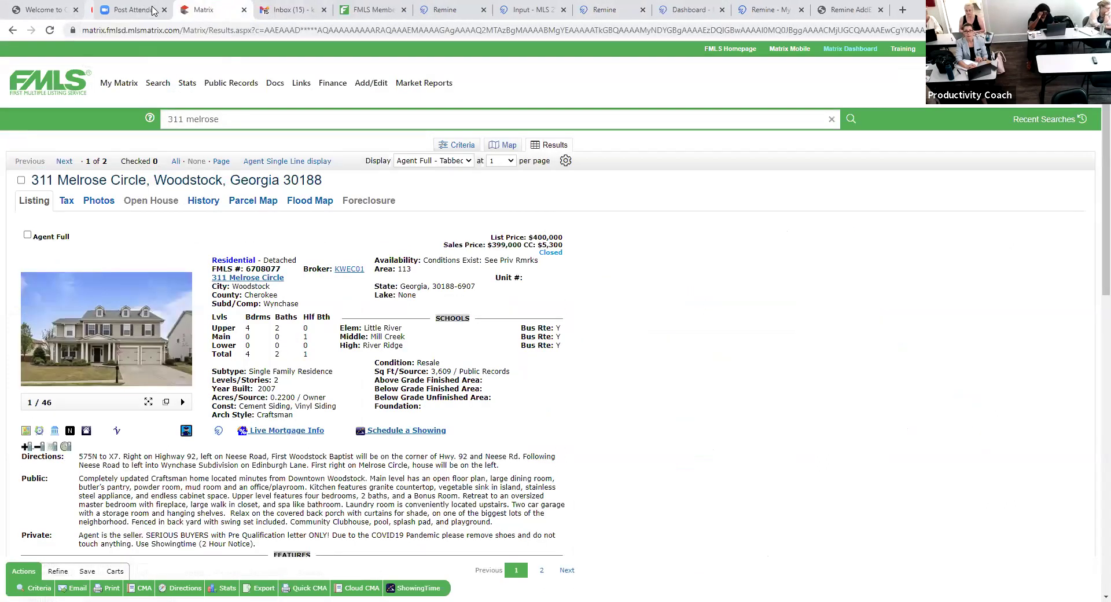
pyautogui.click(75, 10)
pyautogui.hotkey('ctrl', '5')
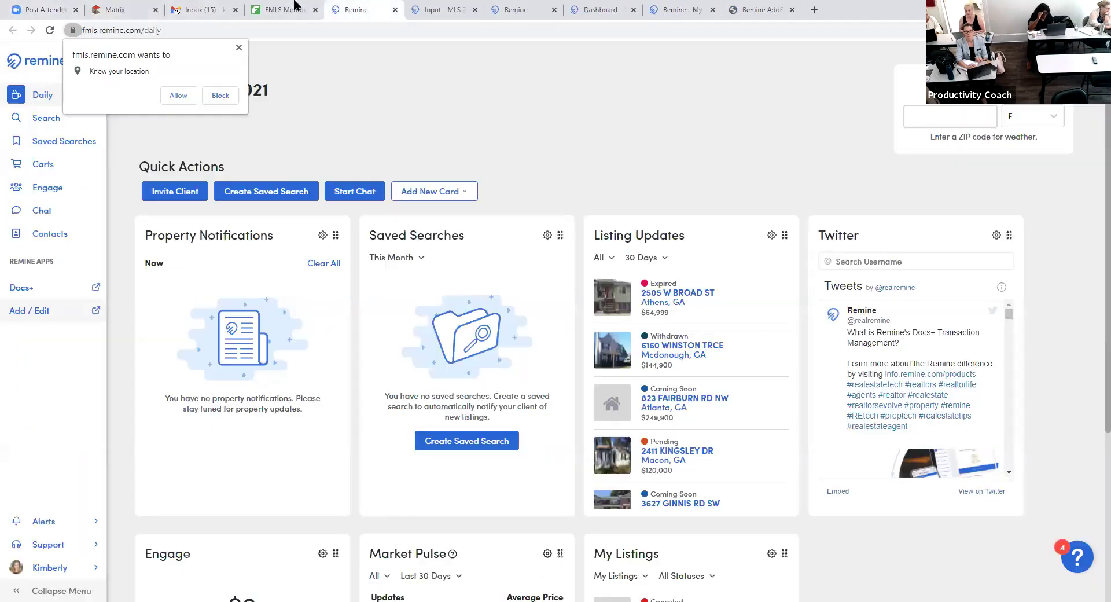
pyautogui.hotkey('ctrl', '6')
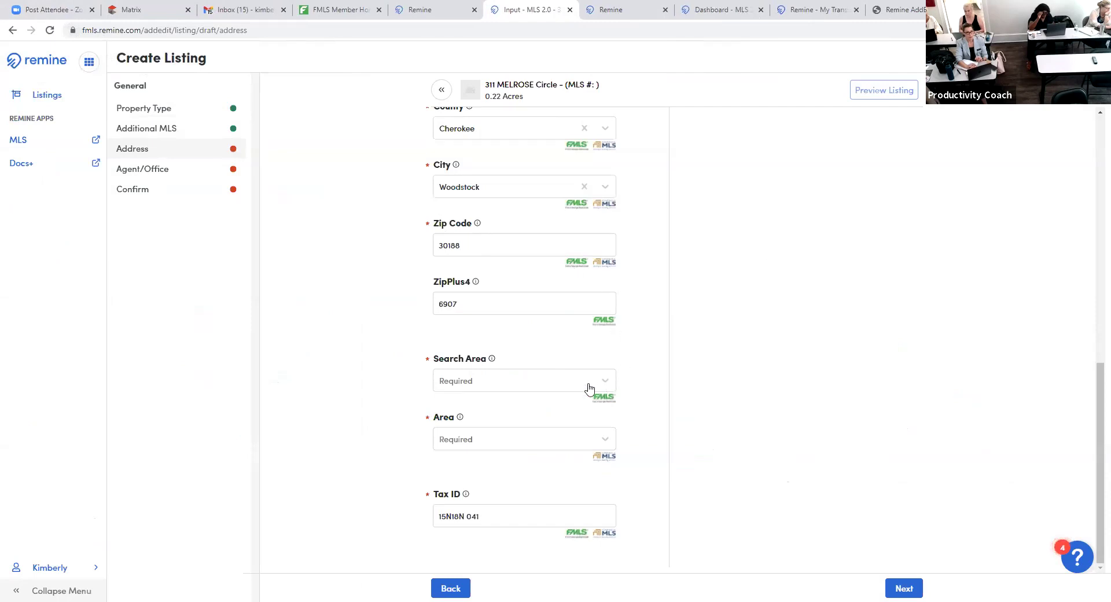
# - Set Search Area to 113 - Cherokee County, keep Area CHK3, and continue to Agent/Office
pyautogui.click(609, 391)
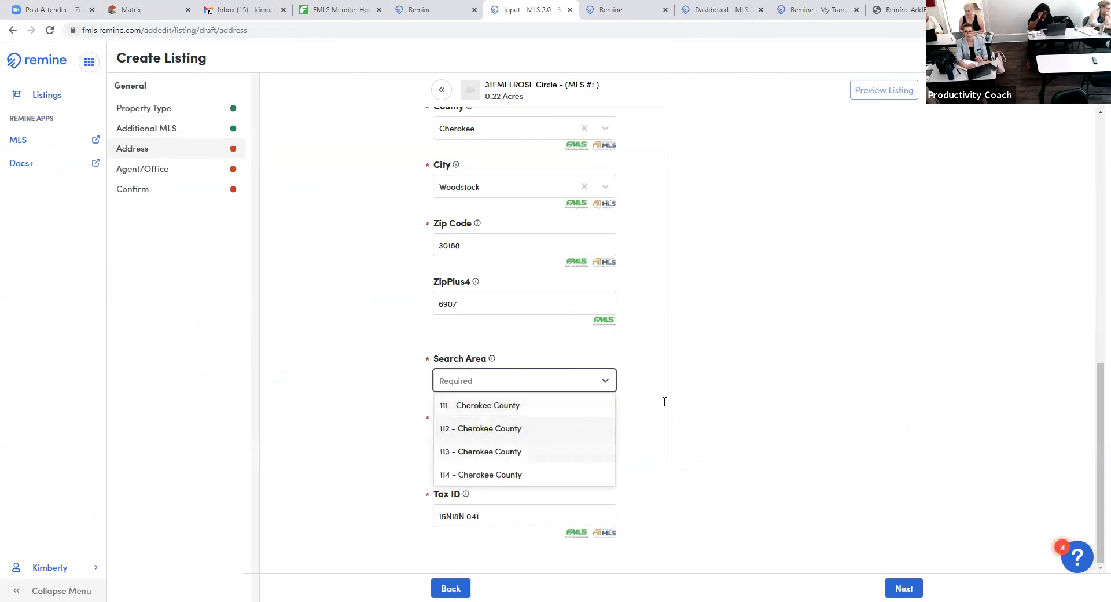
pyautogui.click(607, 446)
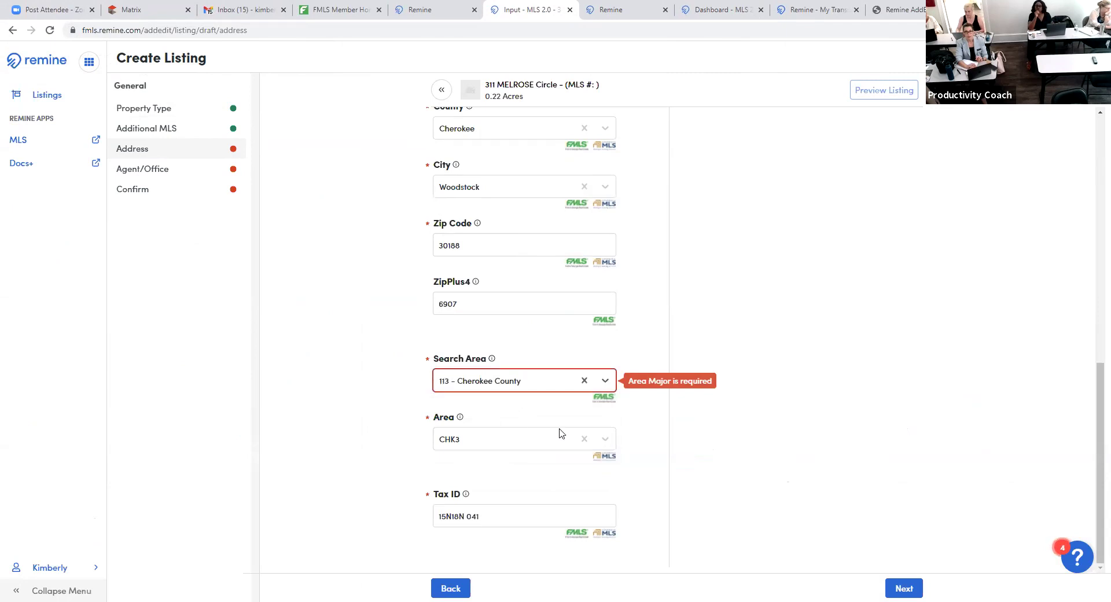
pyautogui.click(609, 442)
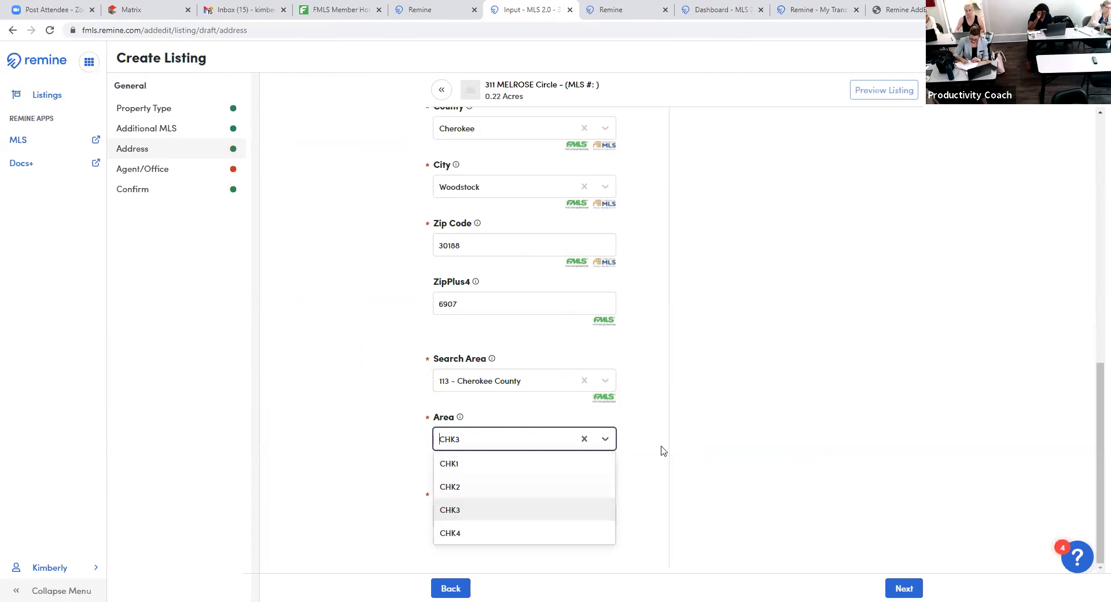
pyautogui.click(687, 440)
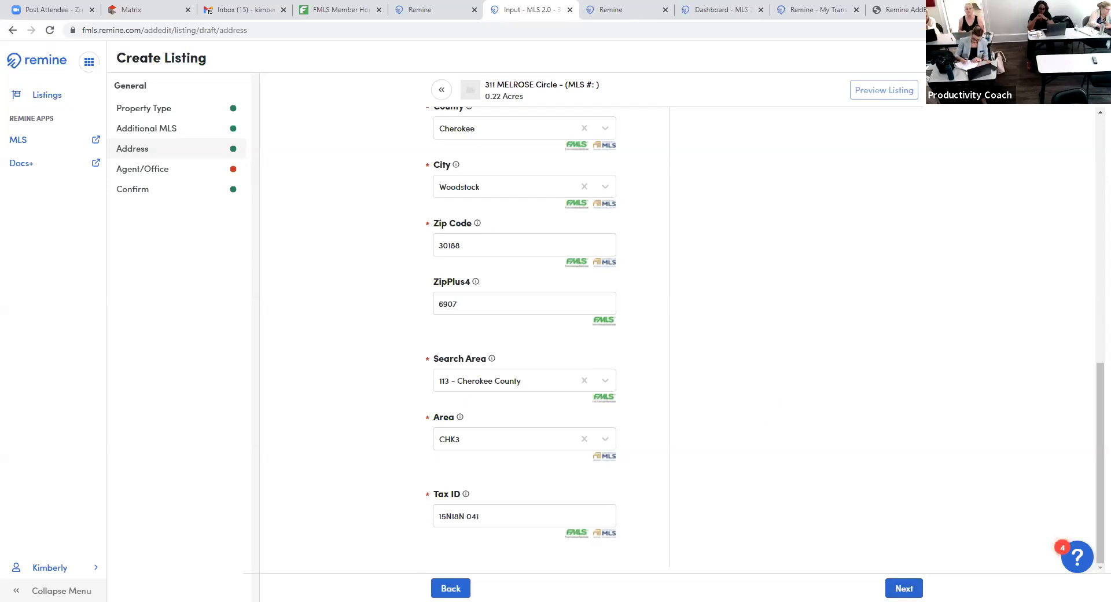
pyautogui.click(905, 587)
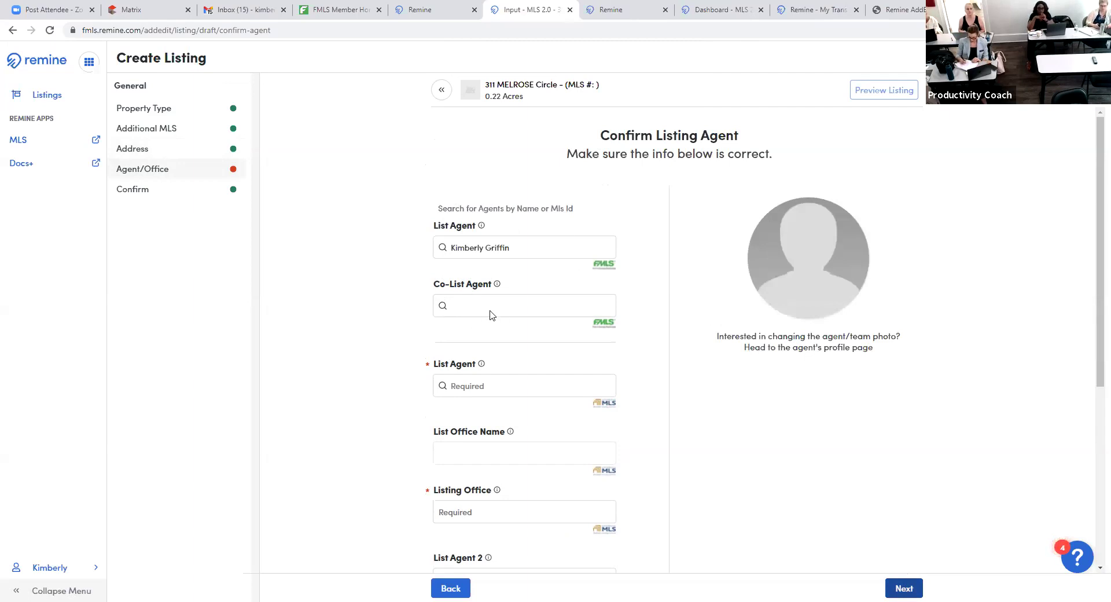
# - Search for the list agent by name and assign their MLS entry as List Agent
pyautogui.click(520, 389)
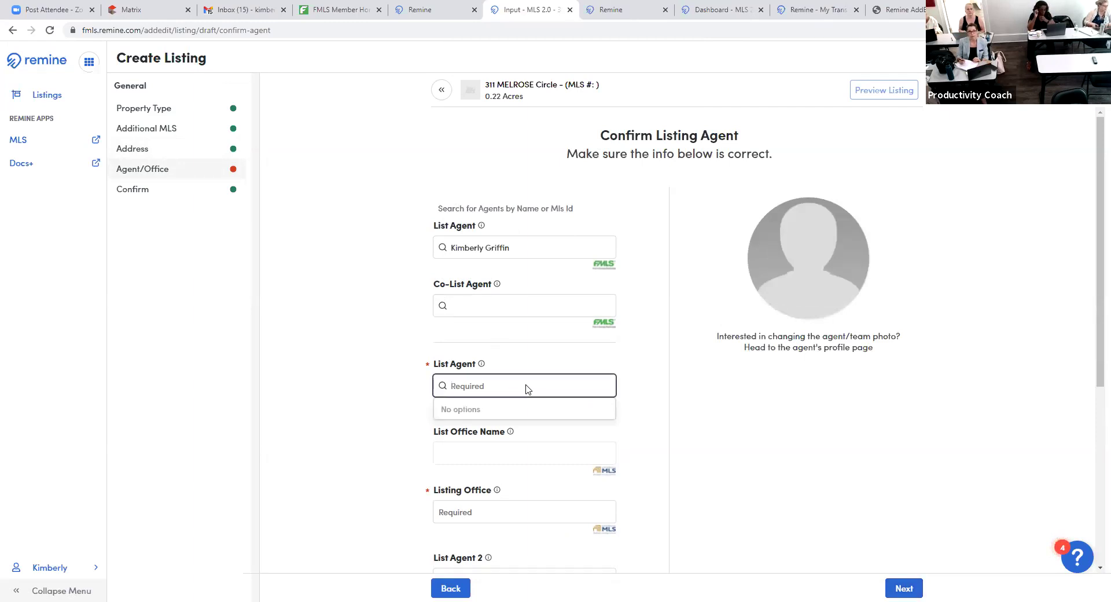
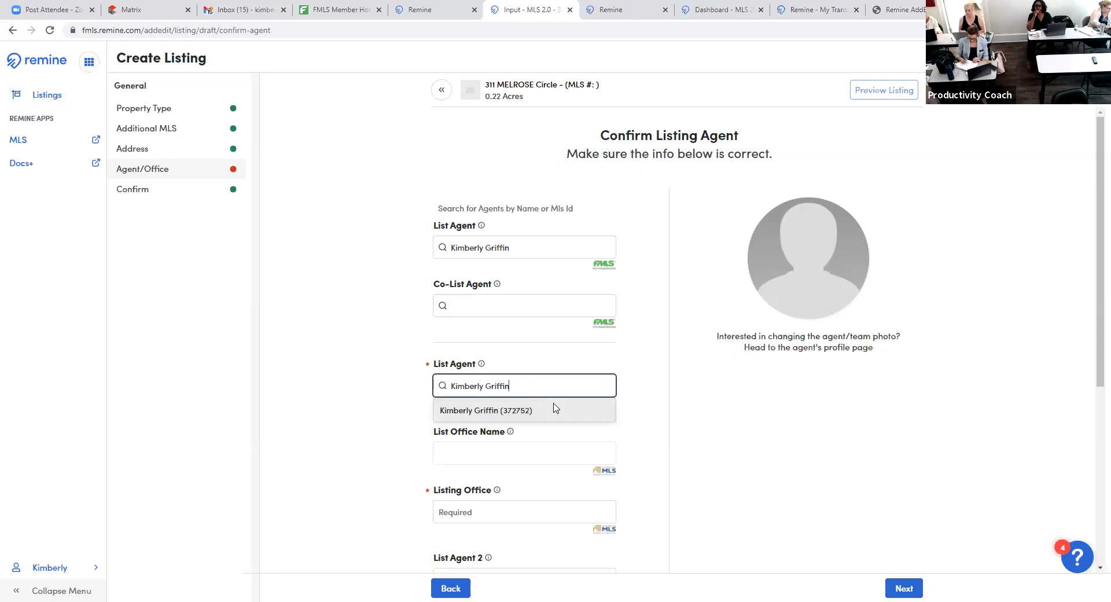
pyautogui.click(556, 409)
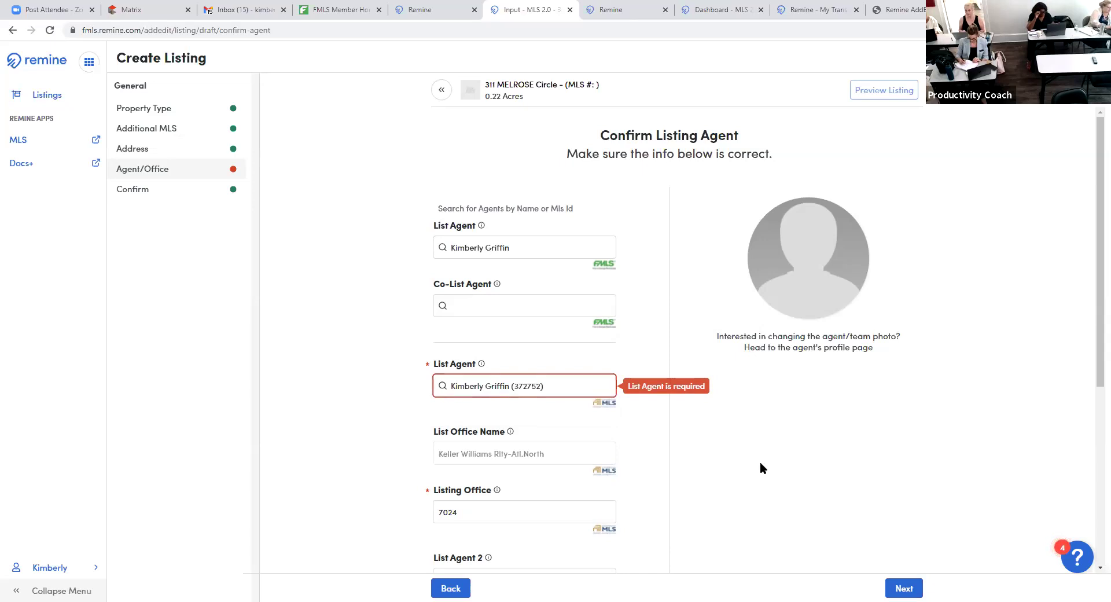
# - Set the listing contract date to 10/13/2021 and continue to Confirm Listing Info
pyautogui.scroll(-1, 759, 460)
pyautogui.scroll(-4, 755, 457)
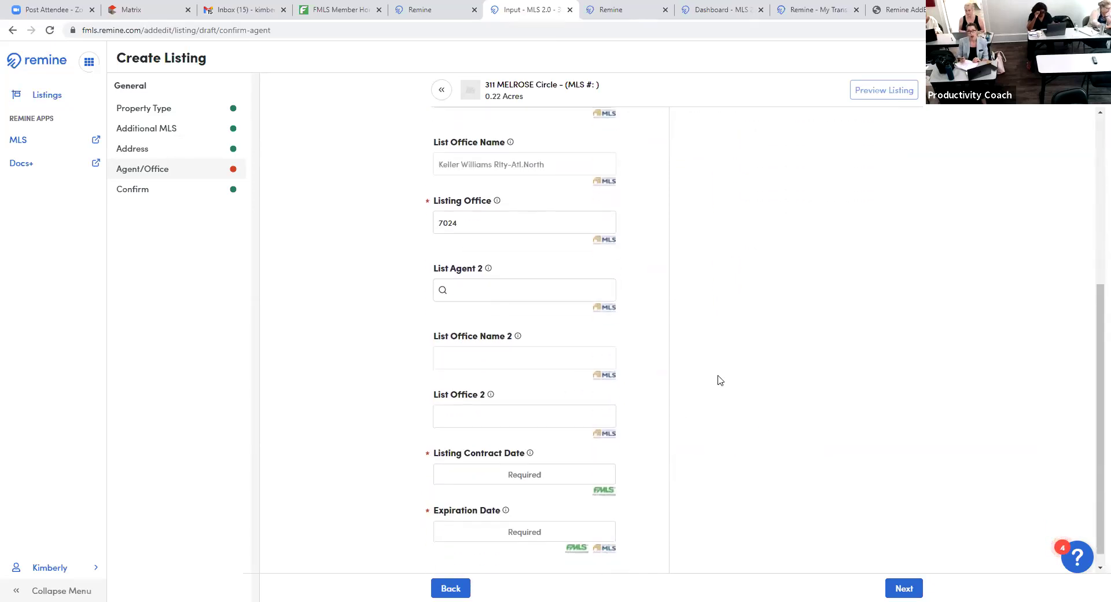
pyautogui.scroll(-1, 718, 379)
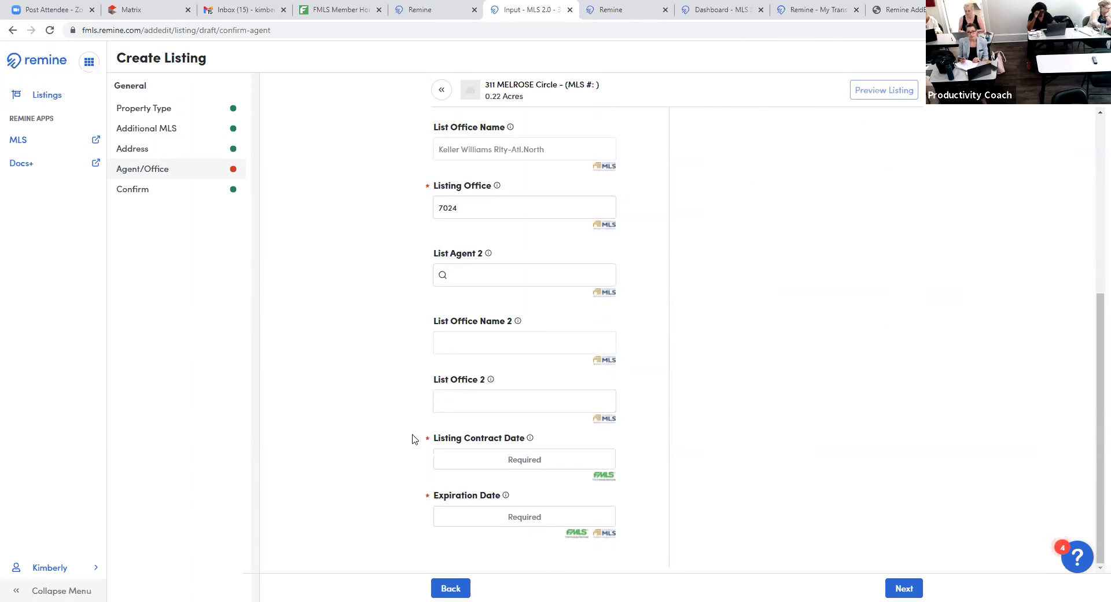
pyautogui.click(552, 459)
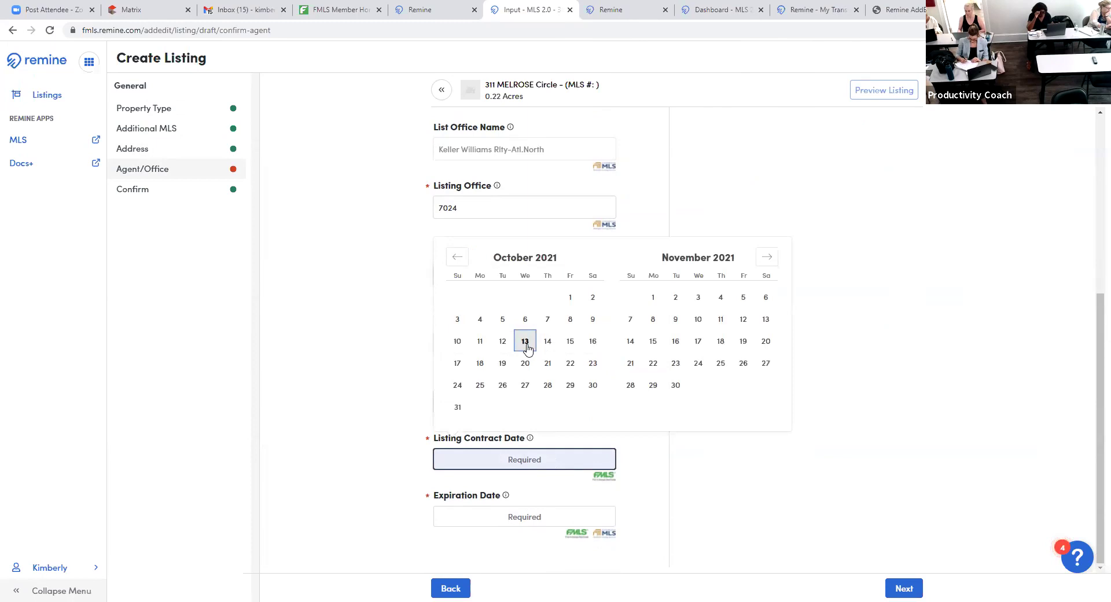
pyautogui.click(526, 345)
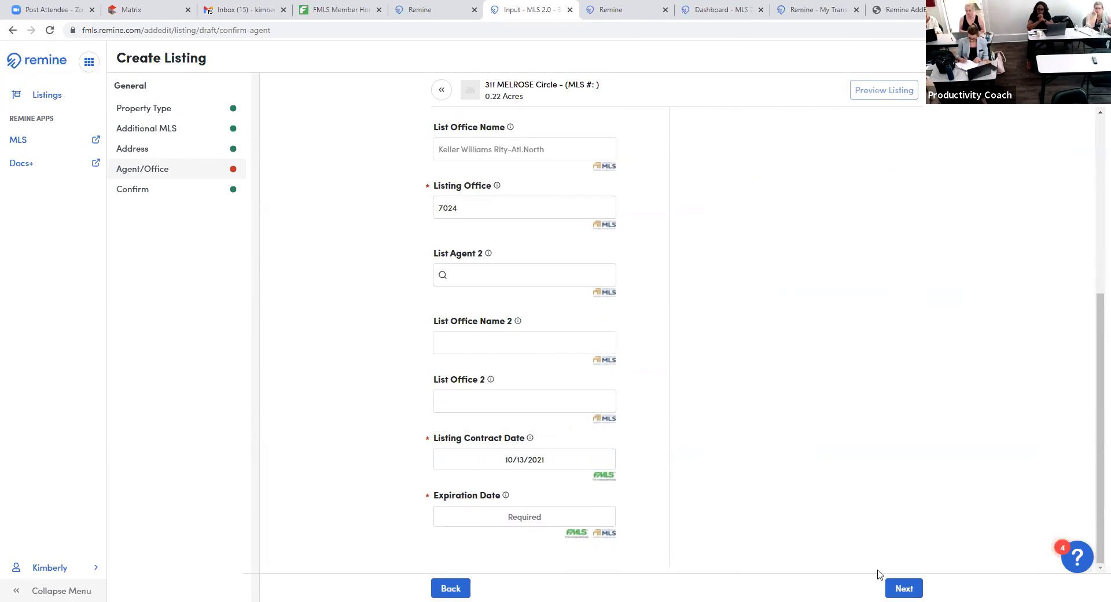
pyautogui.click(905, 588)
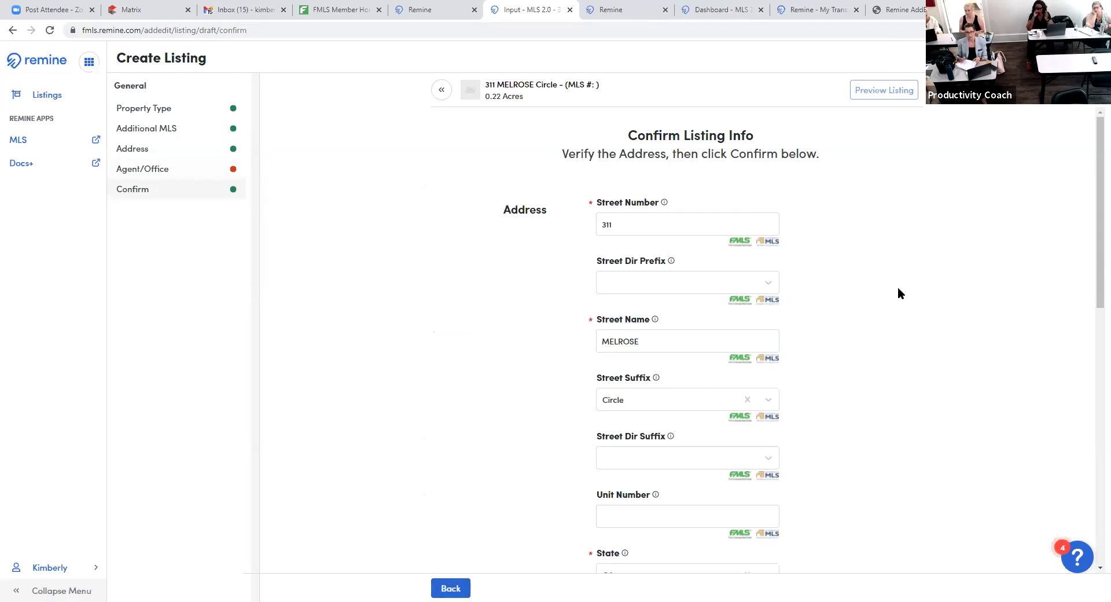
pyautogui.scroll(-2, 852, 192)
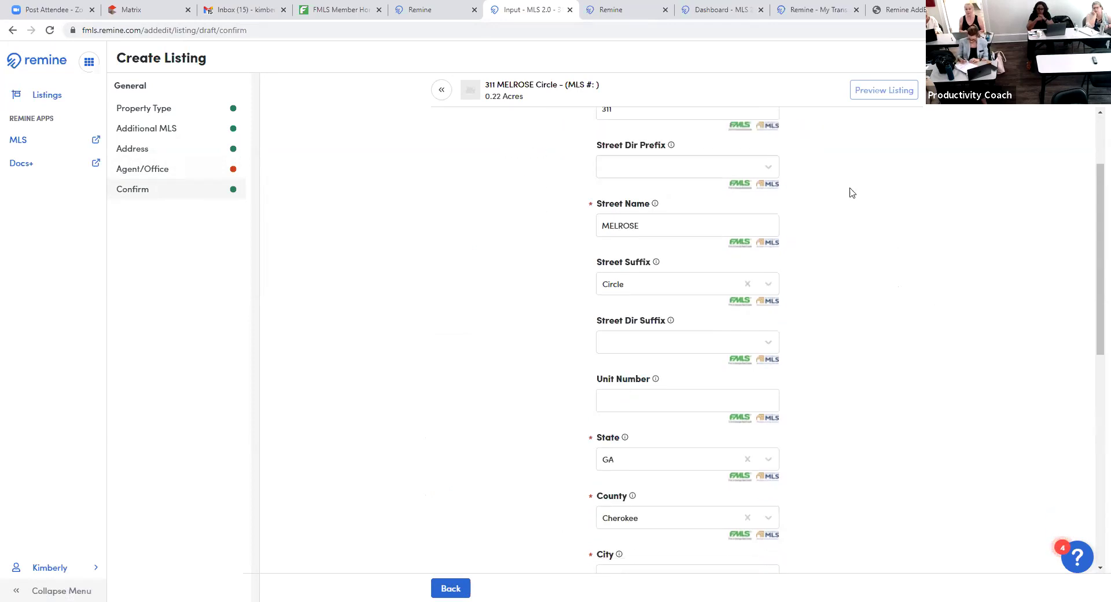
pyautogui.scroll(-3, 786, 313)
pyautogui.scroll(-4, 751, 266)
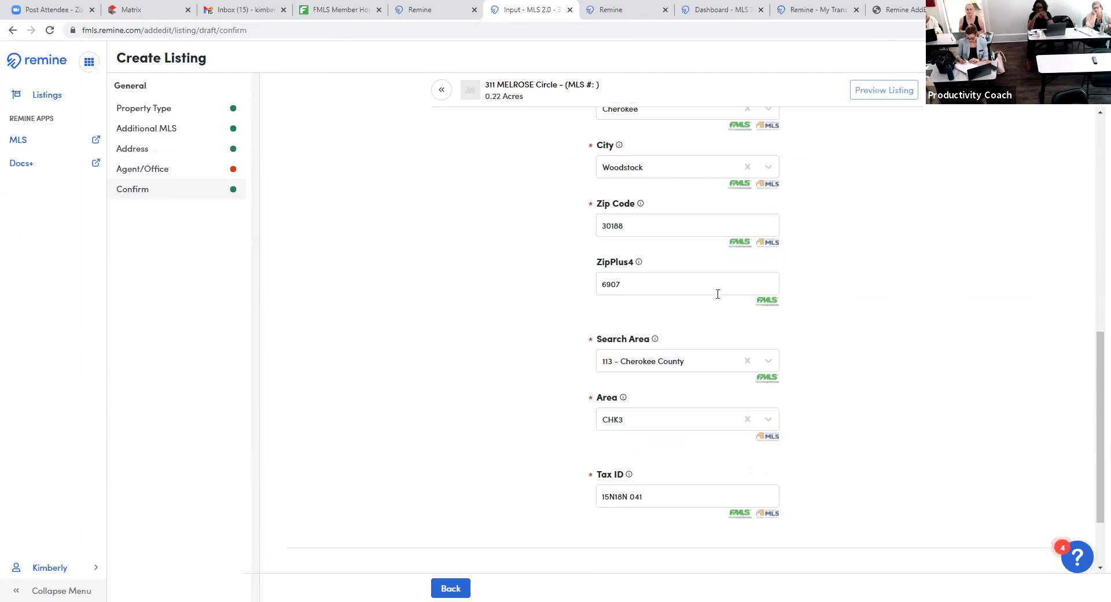
pyautogui.scroll(-2, 718, 295)
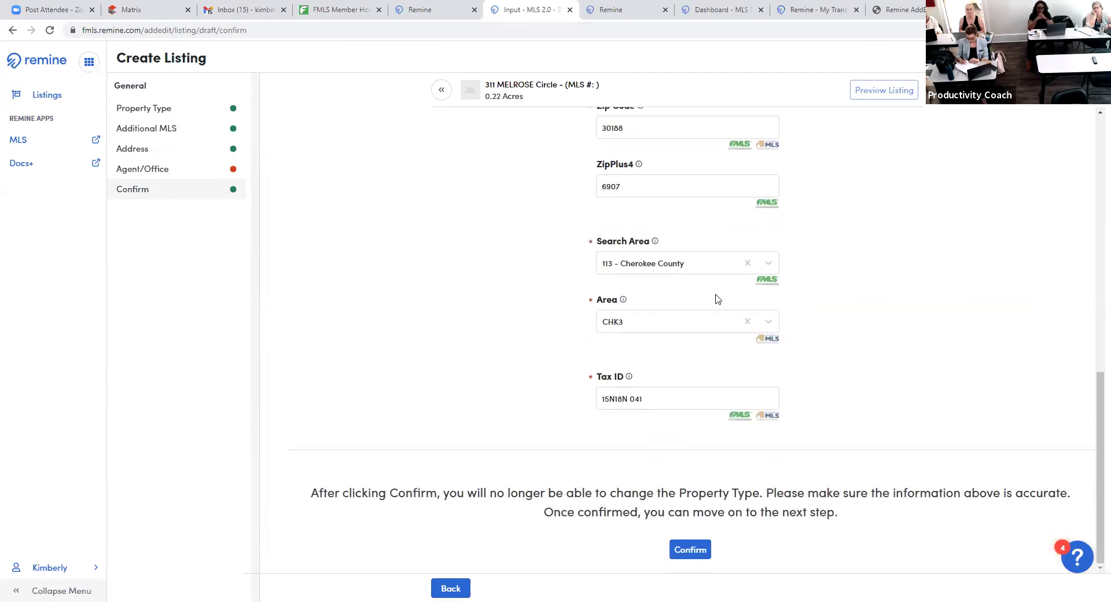
pyautogui.click(691, 551)
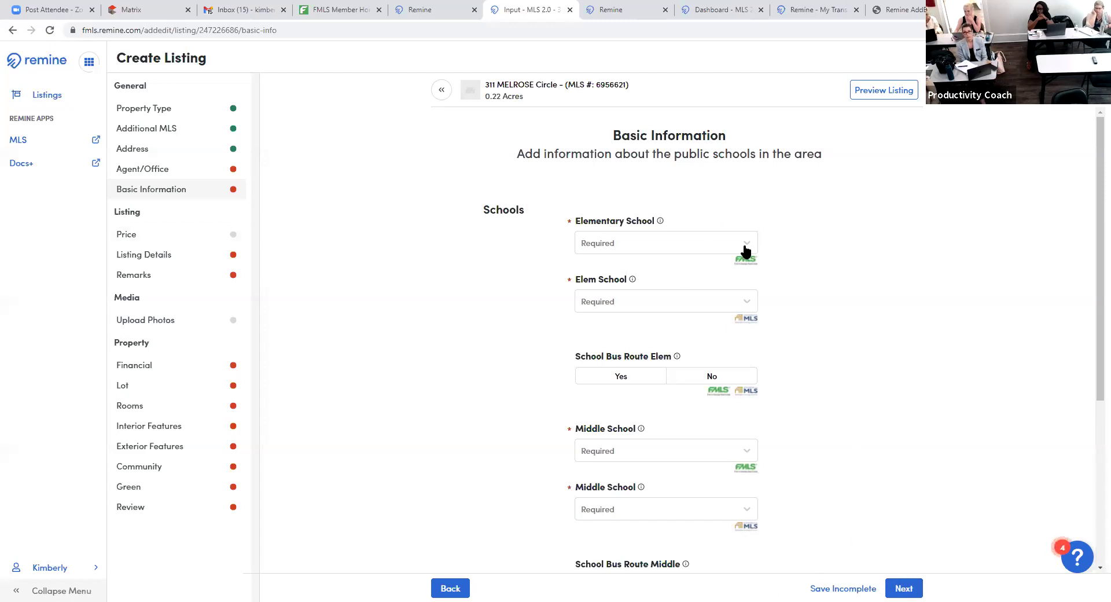
# - Choose Bascomb elementary, attempt Woodstock high school, then advance to Price and select List Price
pyautogui.click(665, 241)
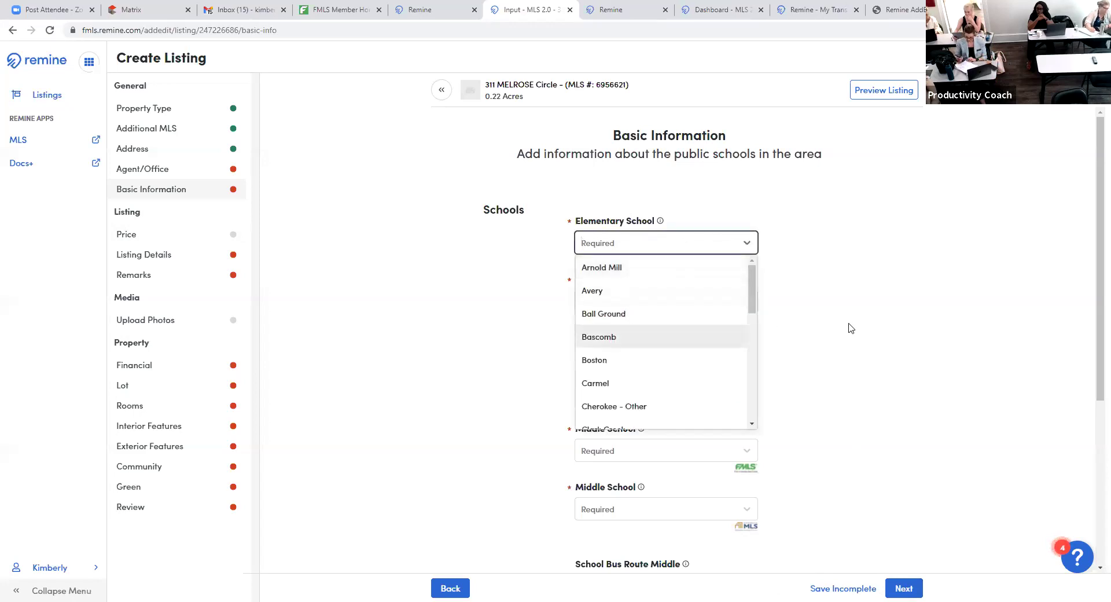
pyautogui.press('Return')
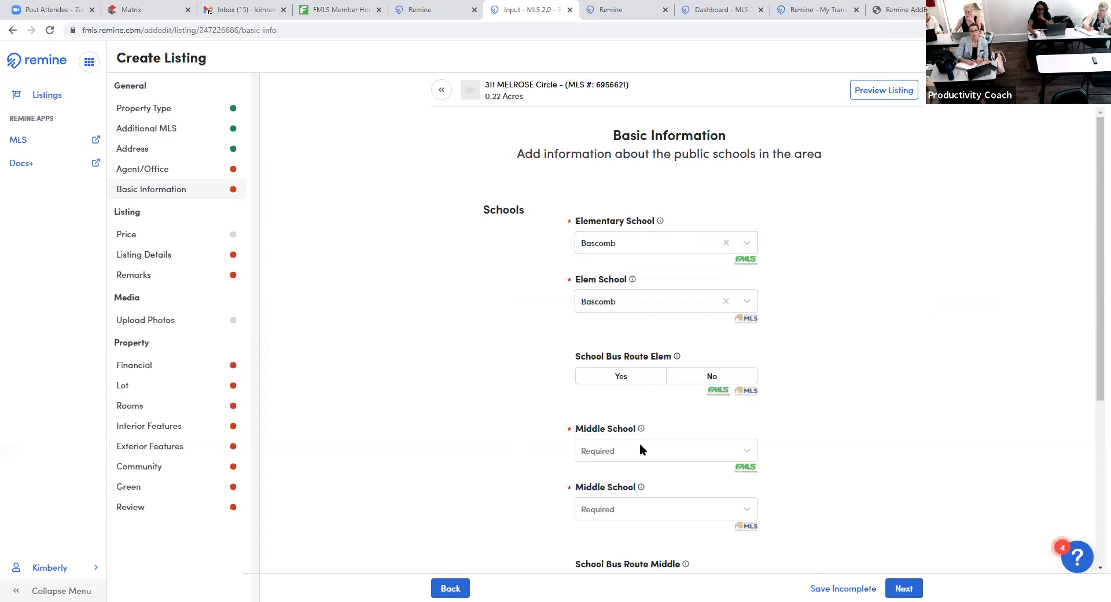
pyautogui.scroll(-3, 837, 445)
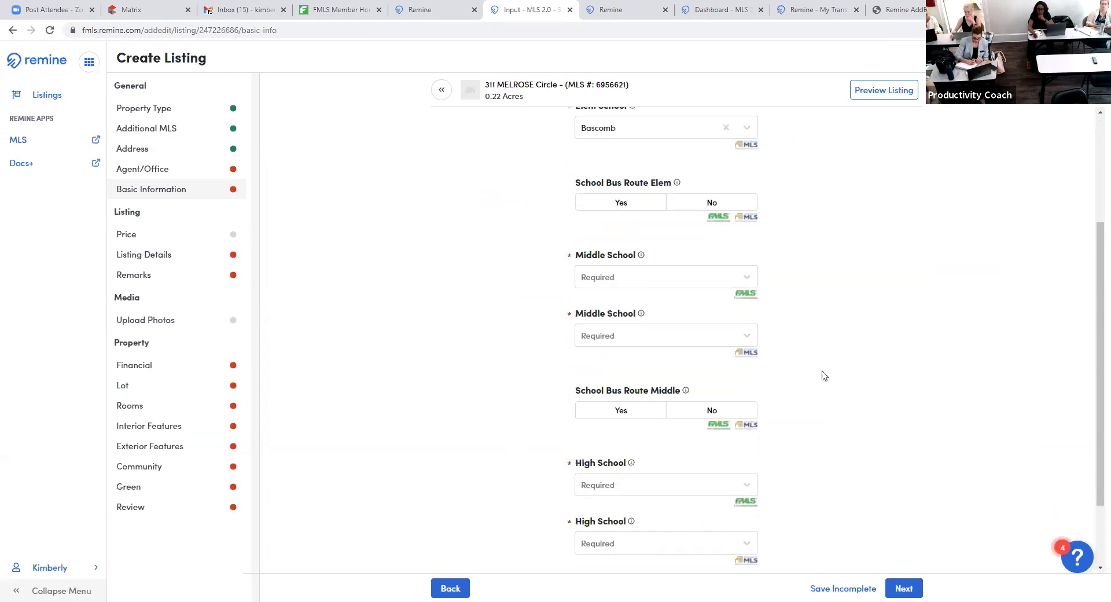
pyautogui.scroll(-2, 874, 489)
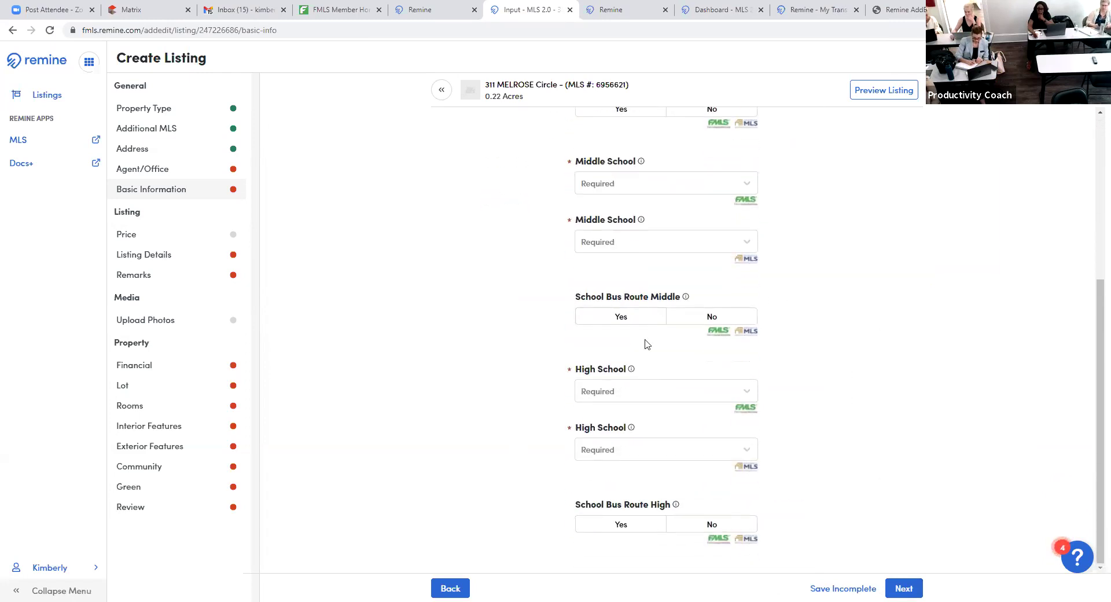
pyautogui.click(747, 397)
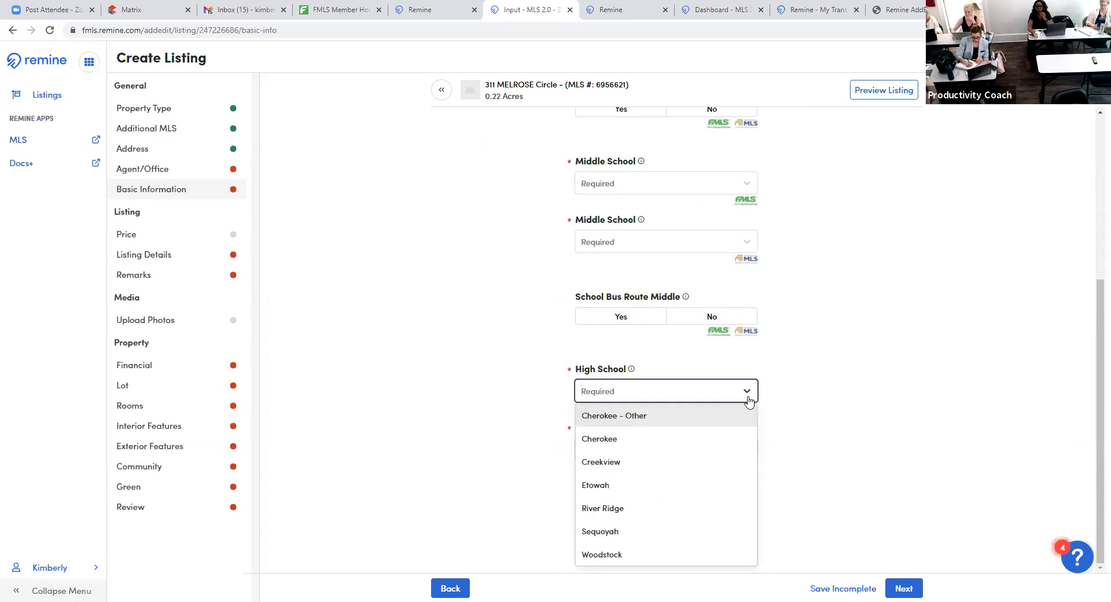
pyautogui.write('woo')
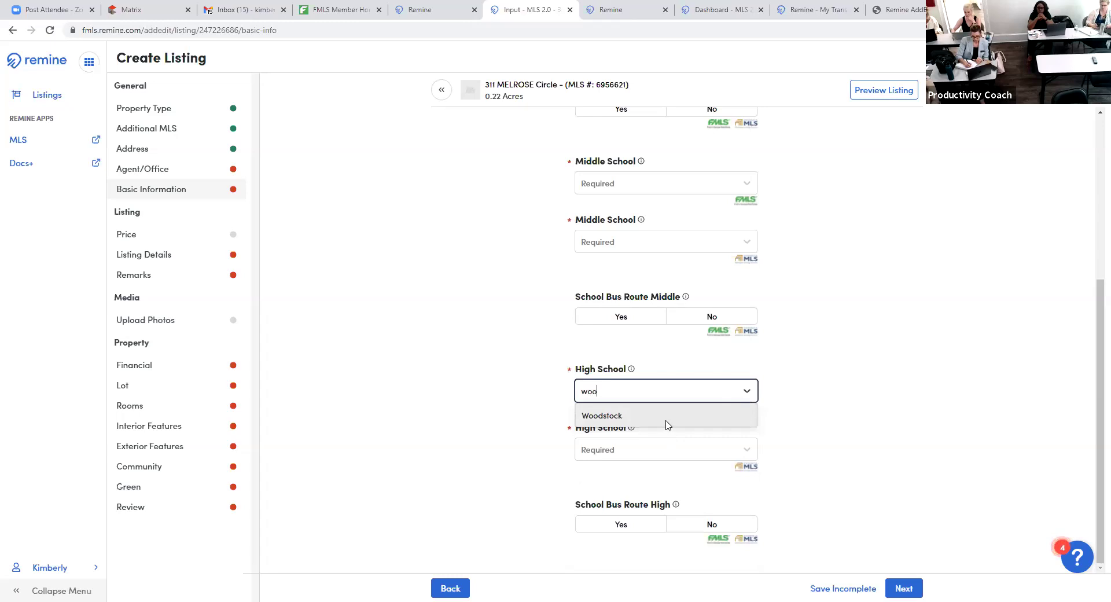
pyautogui.click(813, 432)
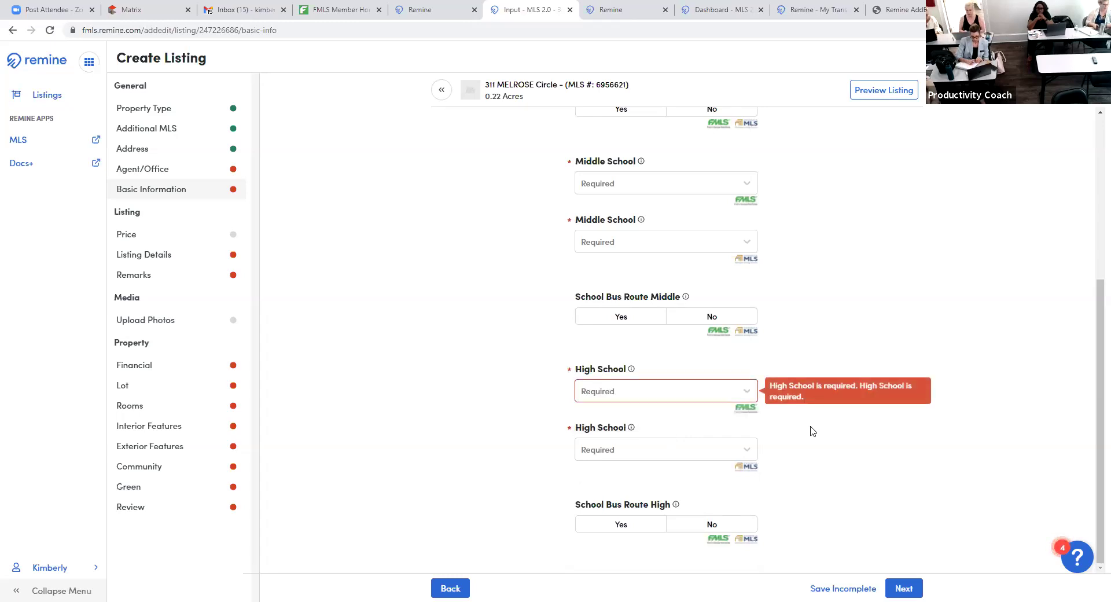
pyautogui.click(906, 589)
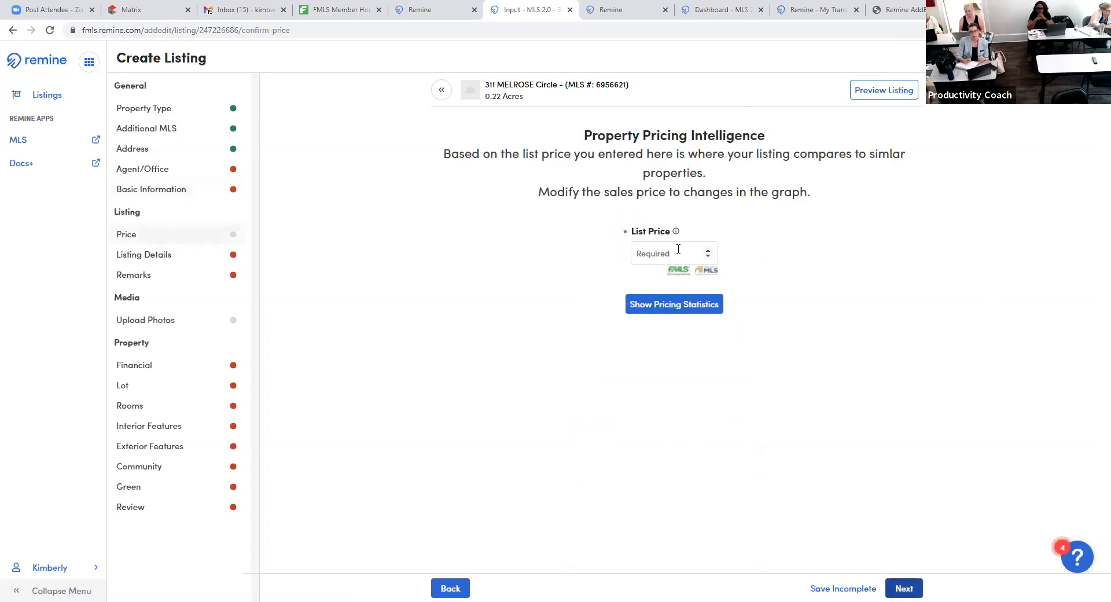
pyautogui.click(678, 249)
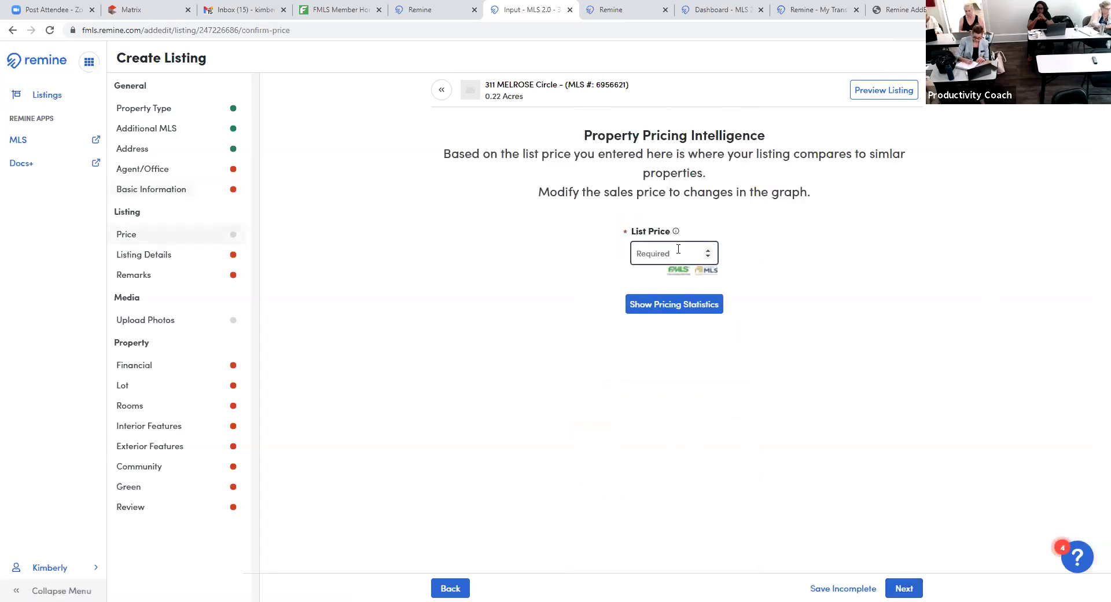
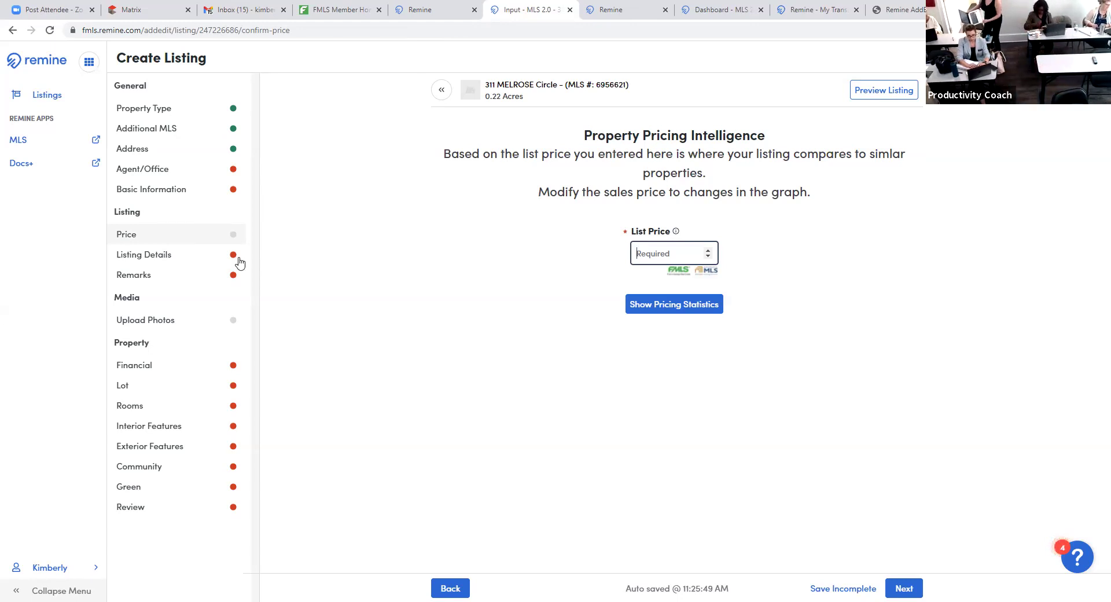
pyautogui.click(913, 589)
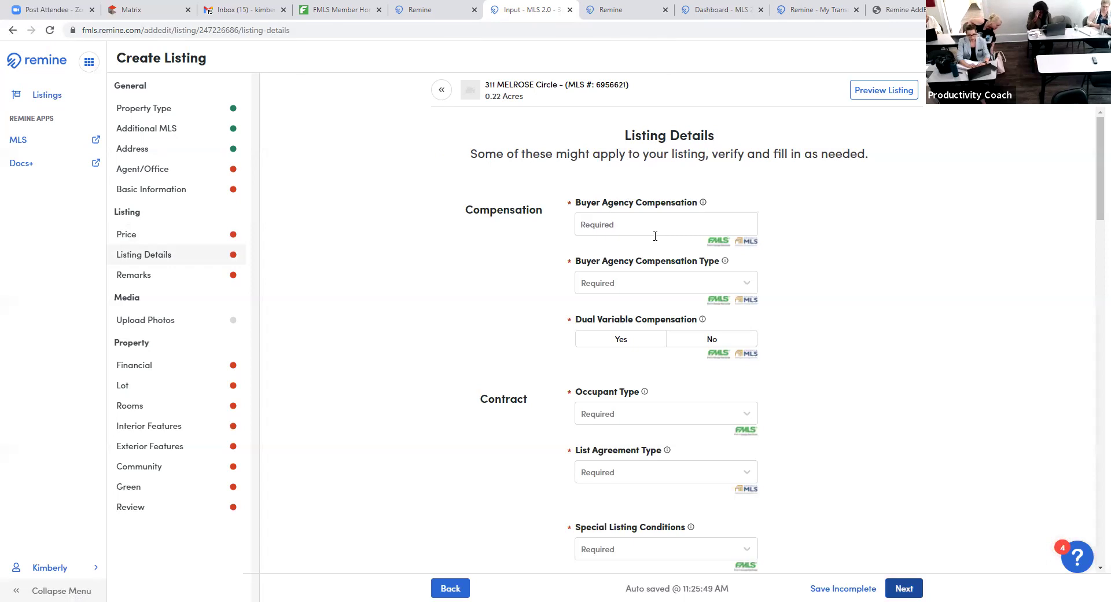
pyautogui.click(638, 219)
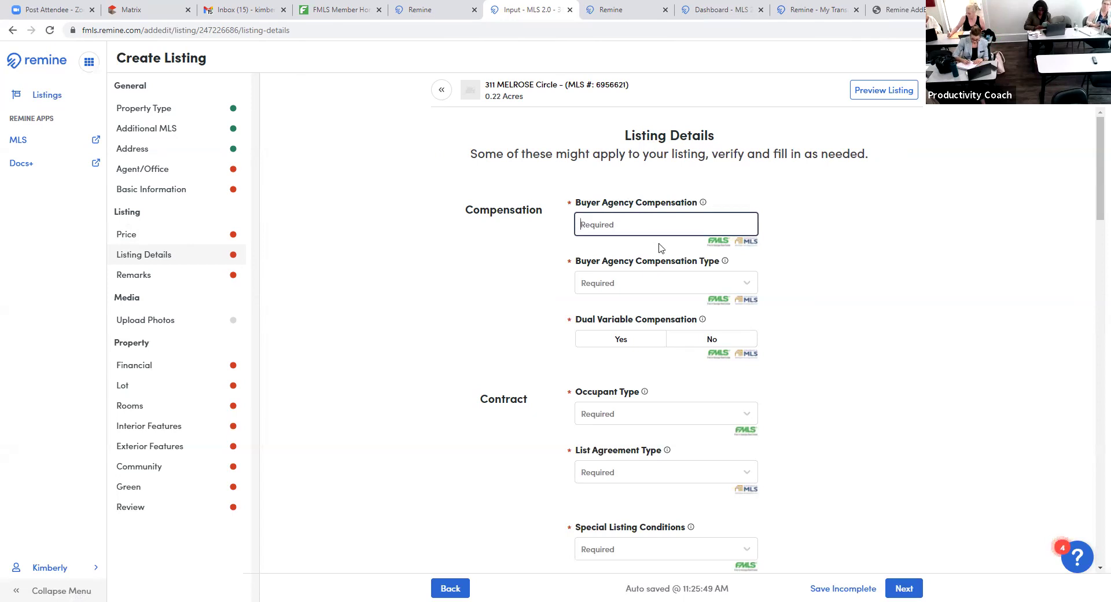
pyautogui.write('3')
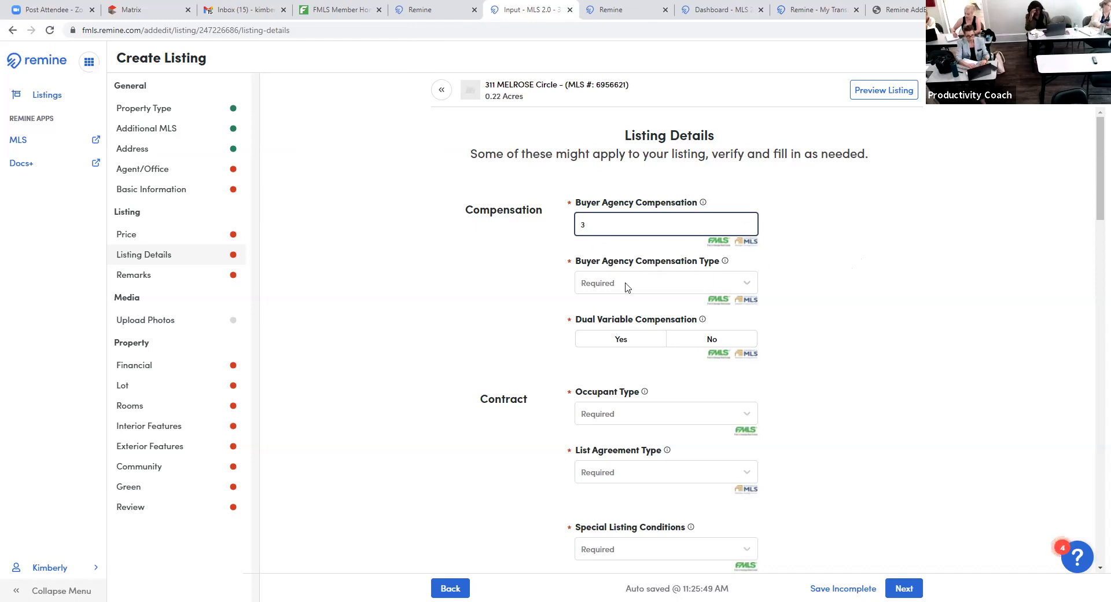
pyautogui.click(745, 283)
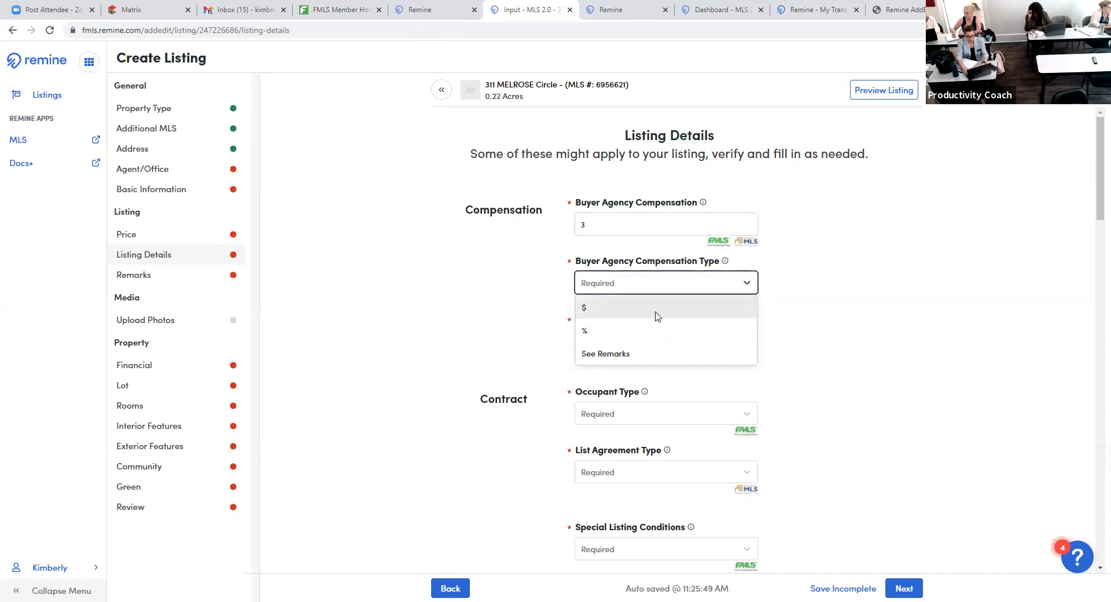
pyautogui.click(860, 319)
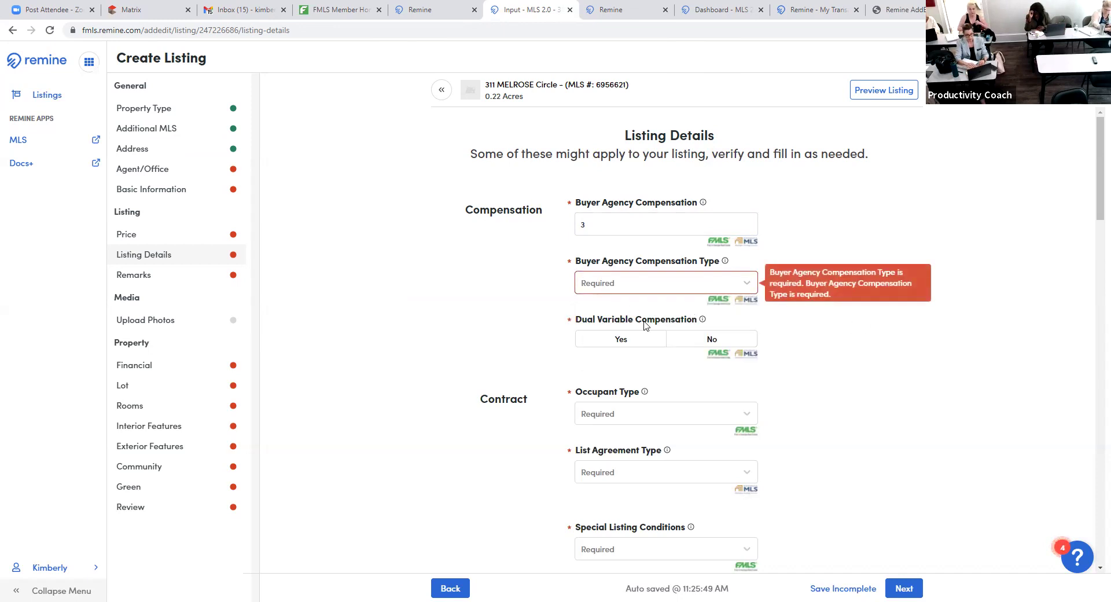
# - Answer No for Dual Variable Compensation
pyautogui.click(746, 346)
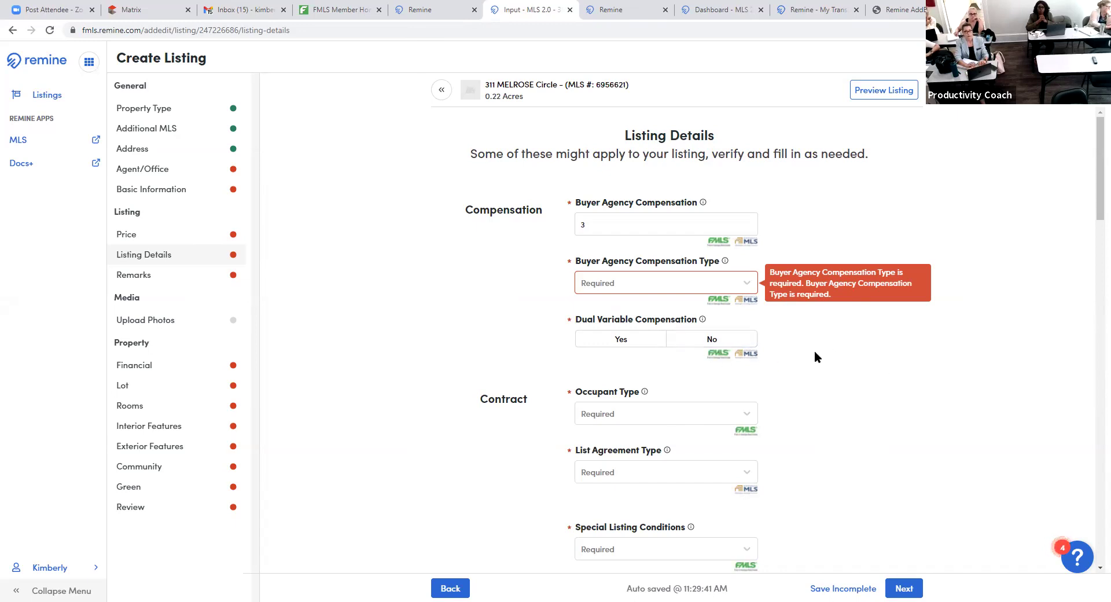
# - Review Occupant Type and List Agreement Type choices leaving both blank, then show Special Listing Conditions options
pyautogui.scroll(-3, 805, 353)
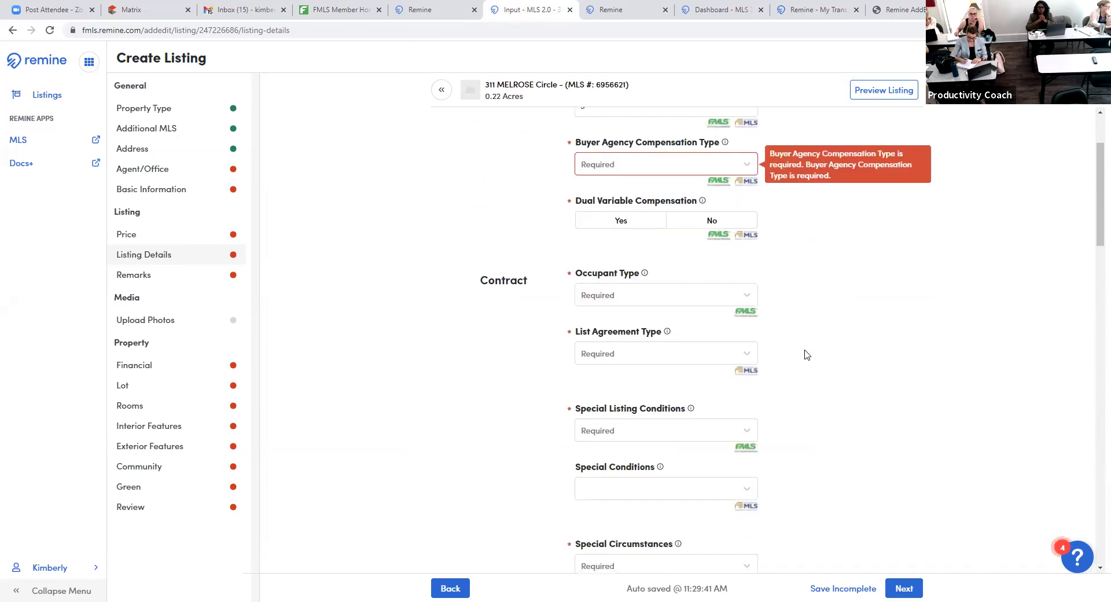
pyautogui.click(744, 241)
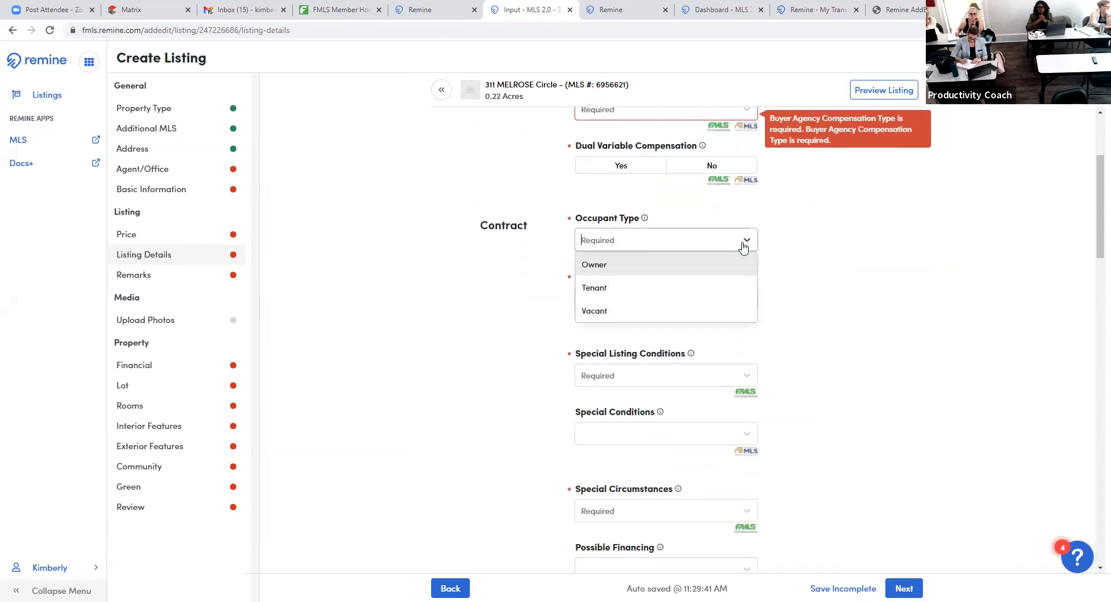
pyautogui.click(1046, 296)
pyautogui.scroll(-1, 744, 256)
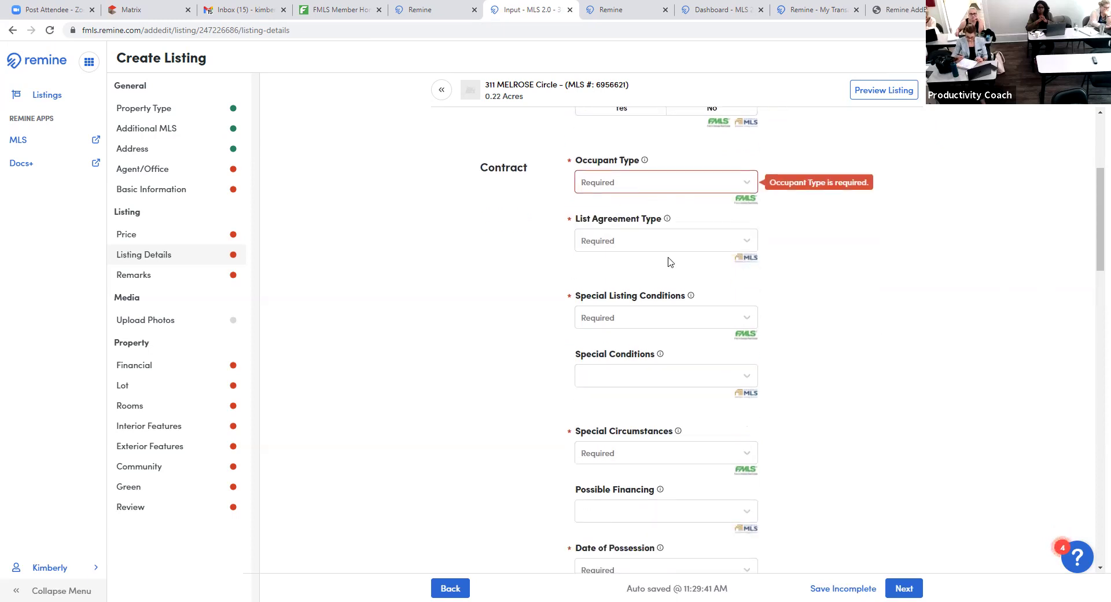
pyautogui.click(749, 242)
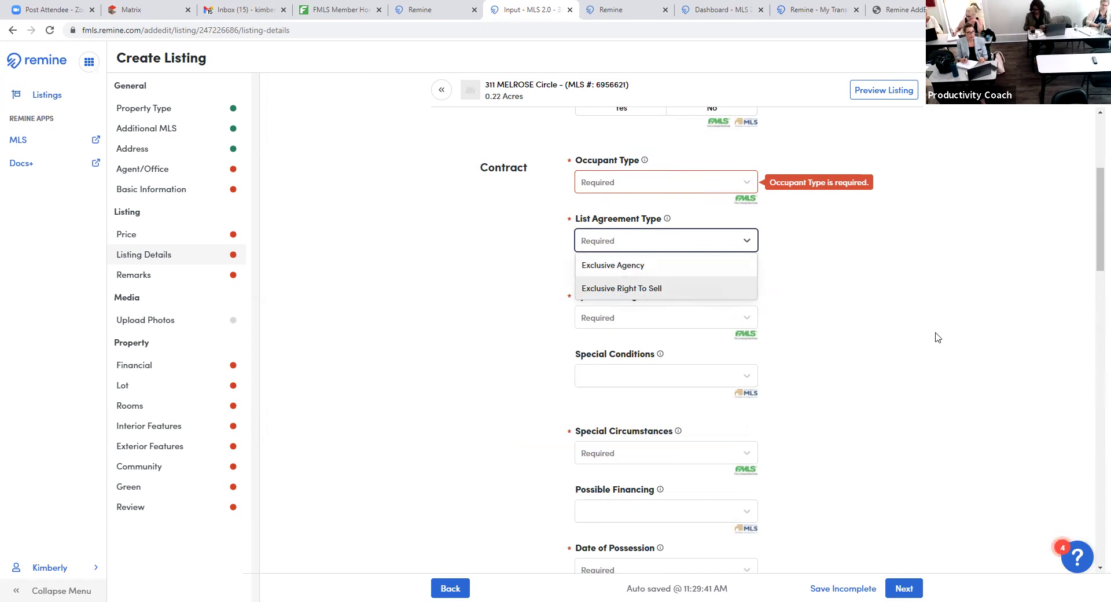
pyautogui.click(906, 336)
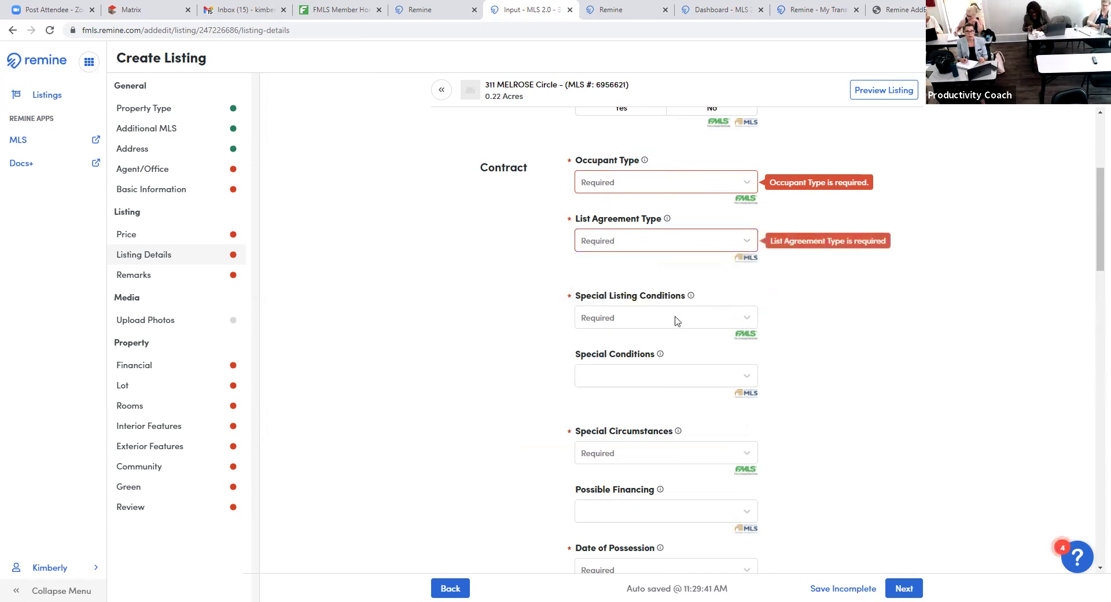
pyautogui.click(739, 322)
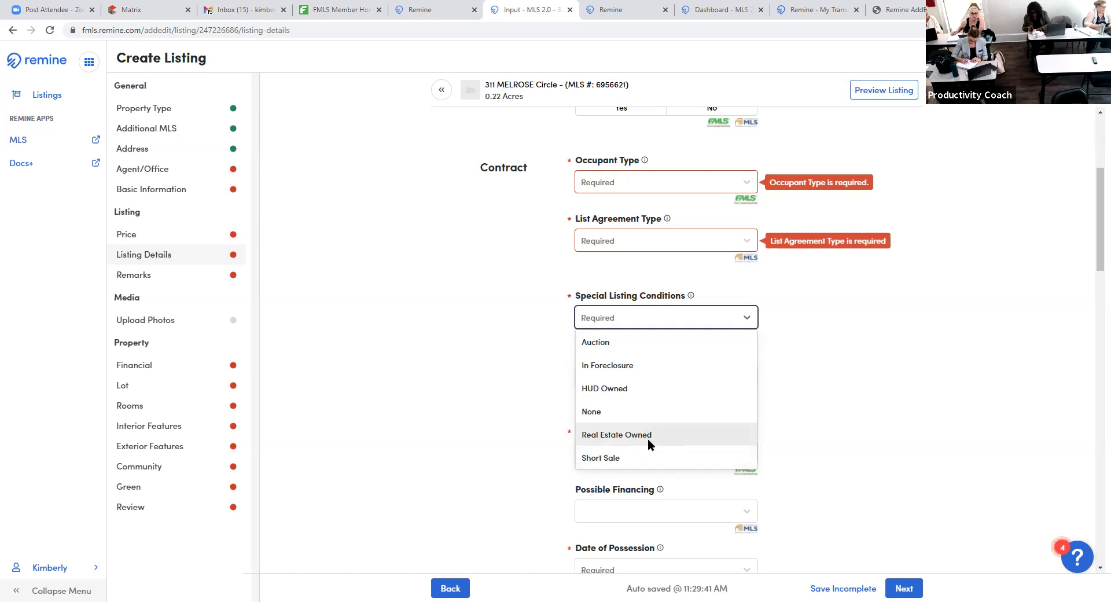
# - Close Special Listing Conditions unselected and browse the Special Conditions options without picking one
pyautogui.scroll(-2, 648, 443)
pyautogui.click(959, 315)
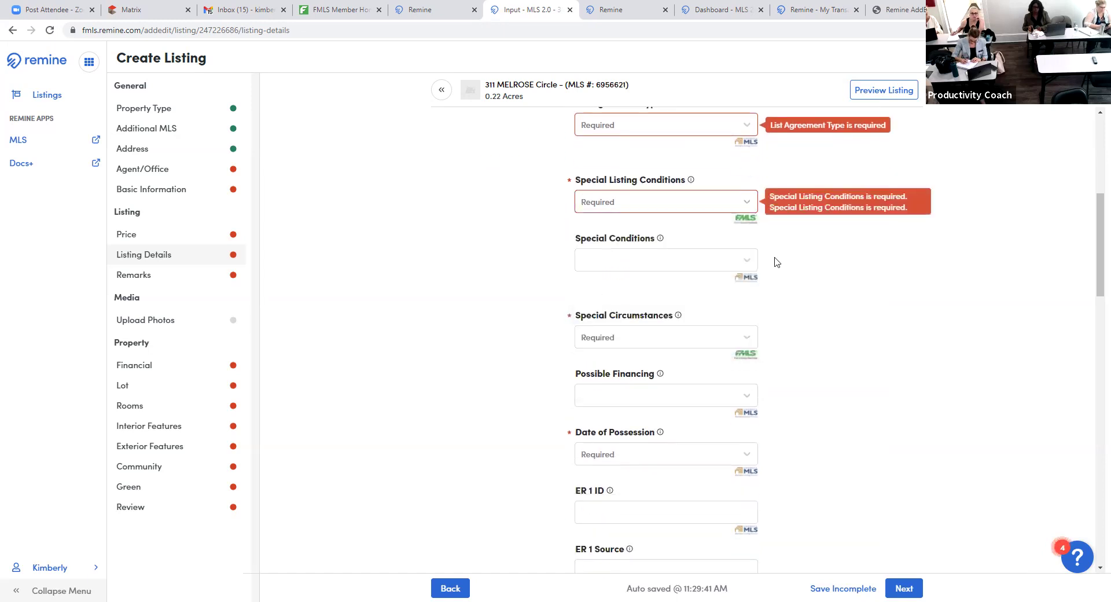
pyautogui.click(754, 260)
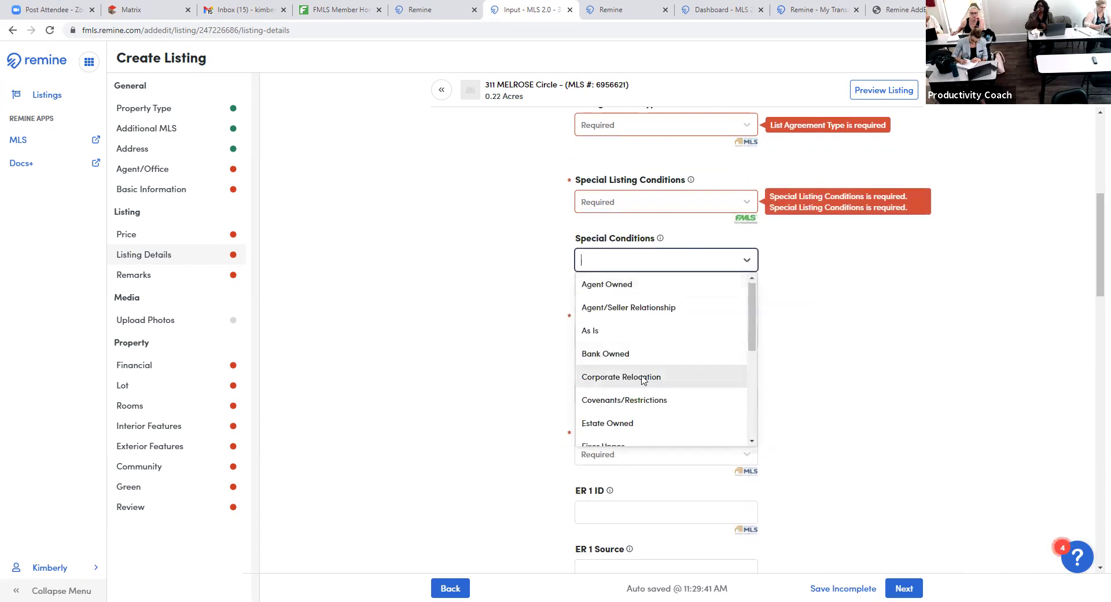
pyautogui.scroll(-1, 644, 381)
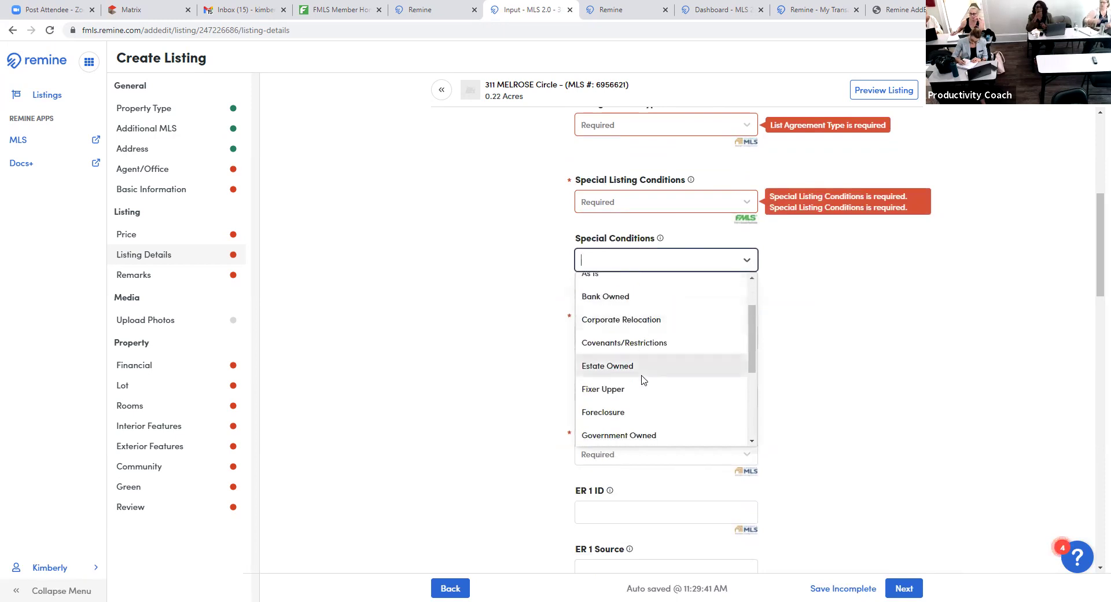
pyautogui.scroll(1, 643, 379)
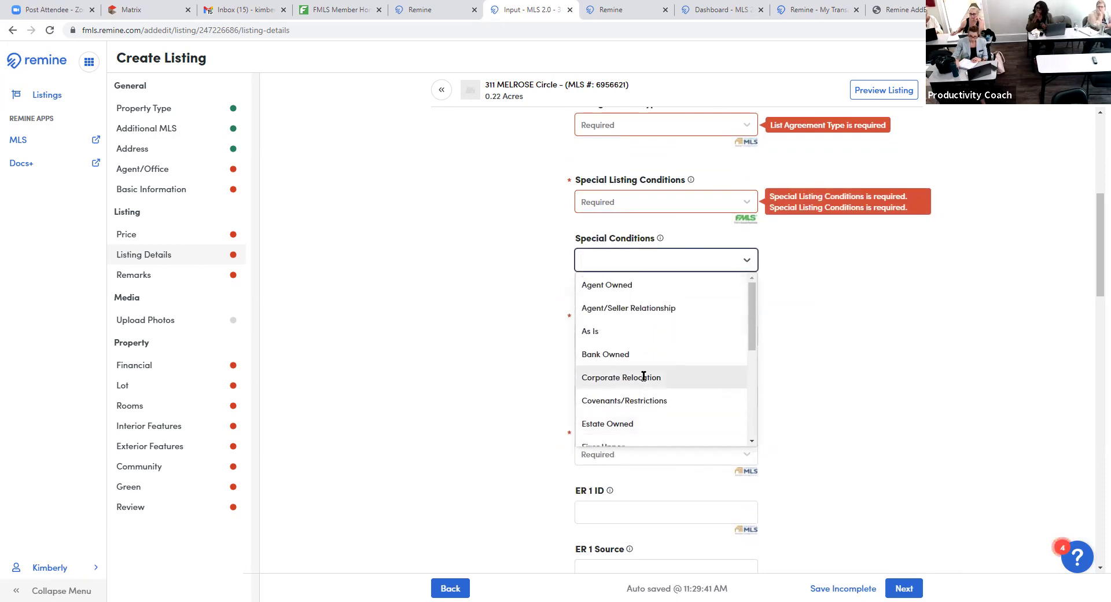
pyautogui.press('Up')
pyautogui.press('Up')
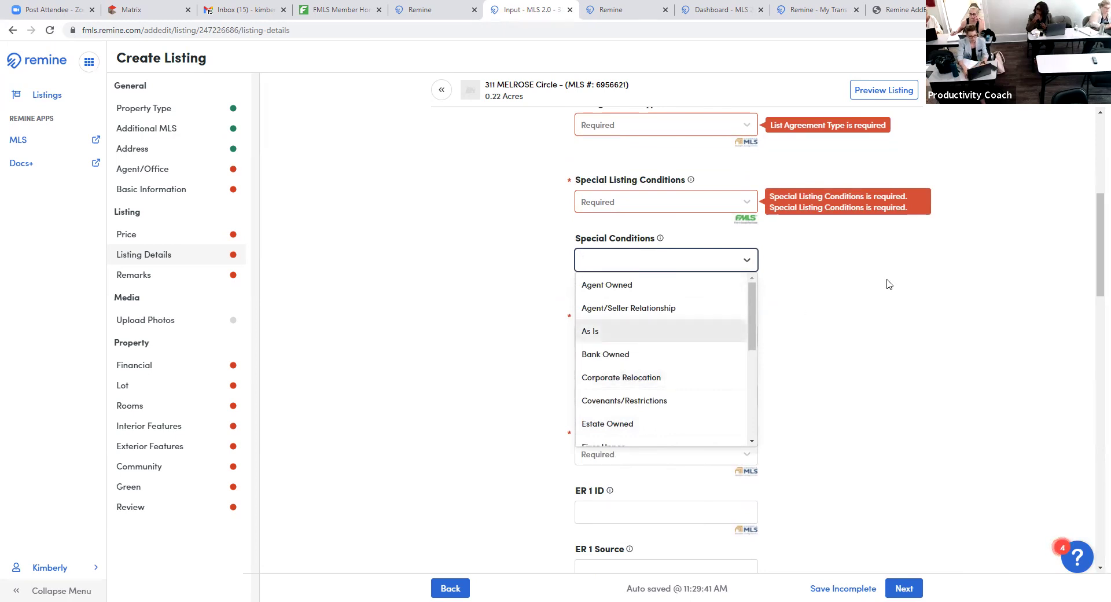
pyautogui.click(833, 254)
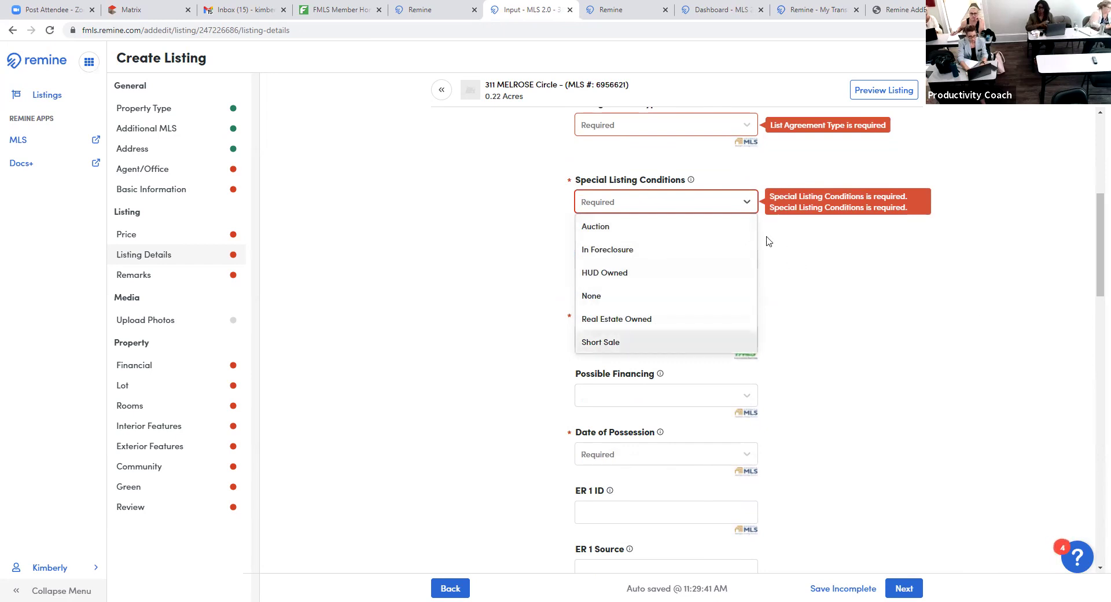
pyautogui.press('Escape')
# - Browse the Special Conditions options again without choosing, then show the Special Circumstances choices
pyautogui.press('Tab')
pyautogui.press('Down')
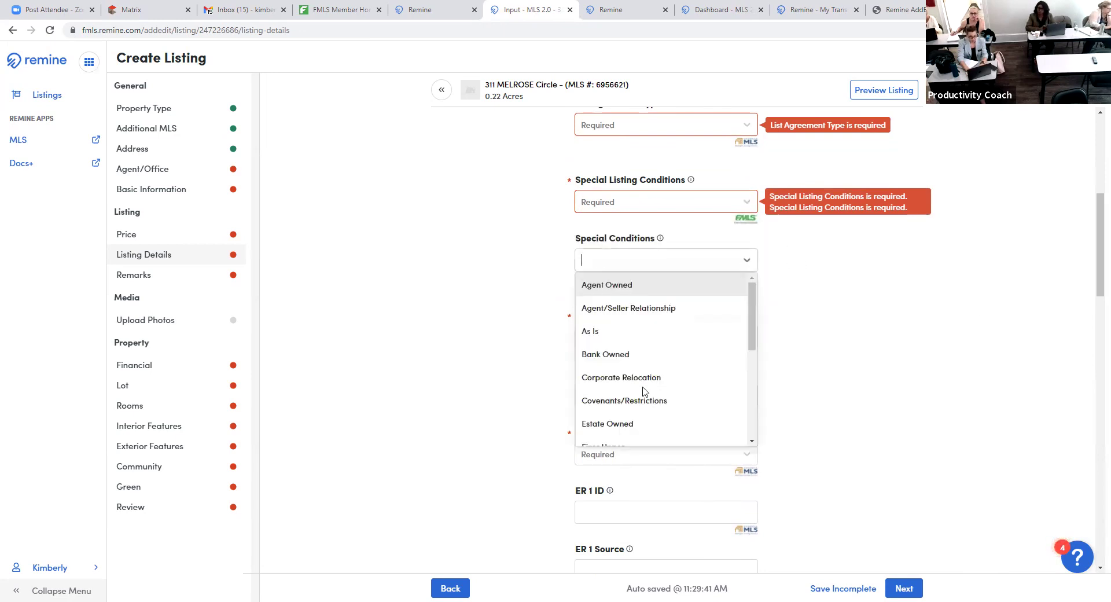
pyautogui.scroll(-2, 631, 348)
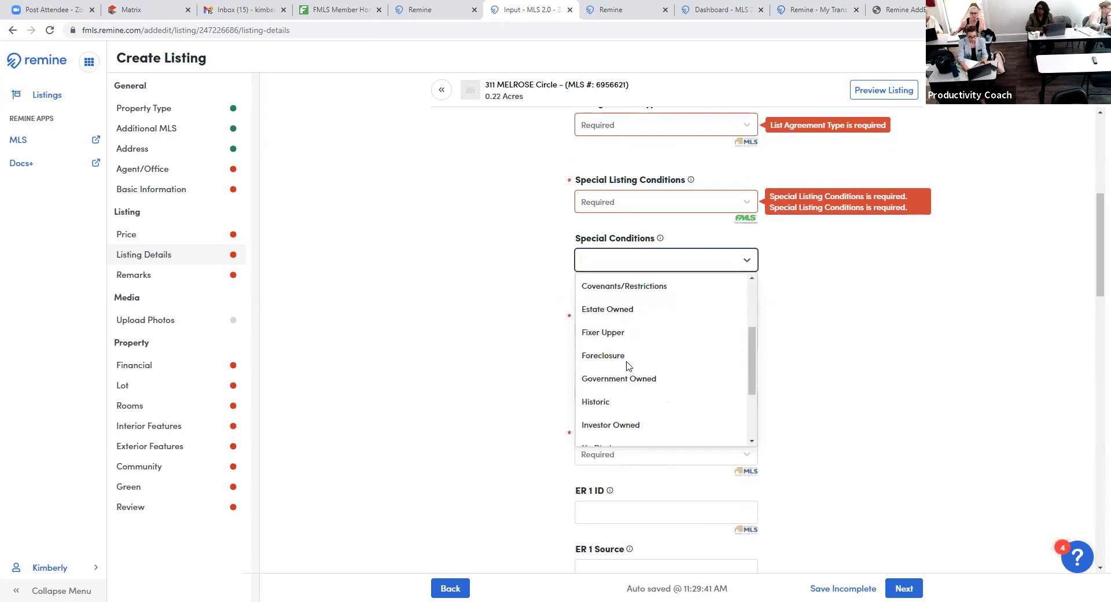
pyautogui.scroll(-1, 648, 377)
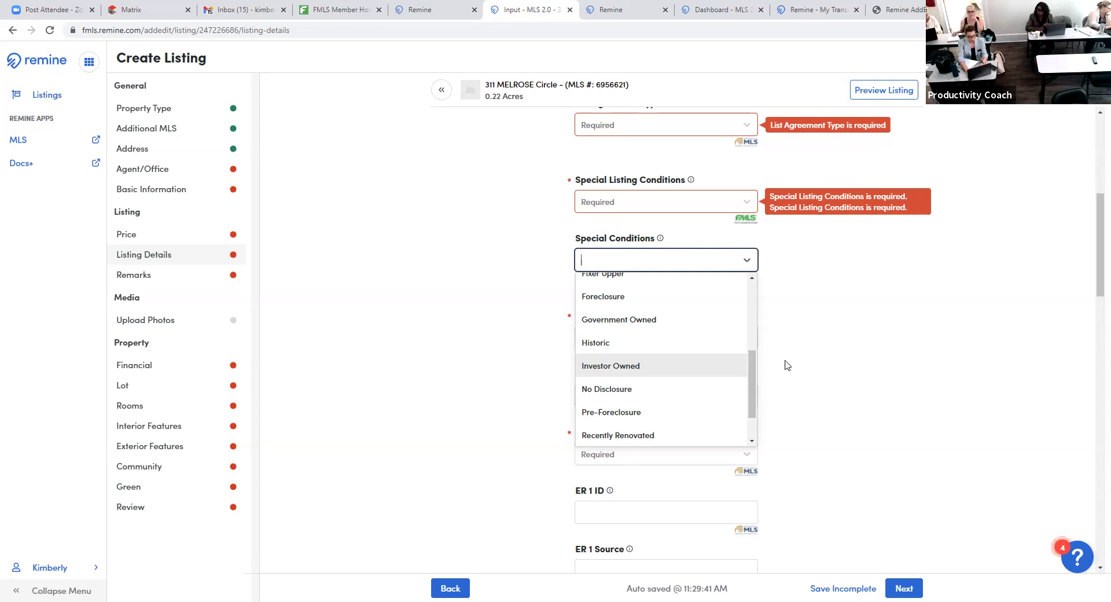
pyautogui.click(883, 351)
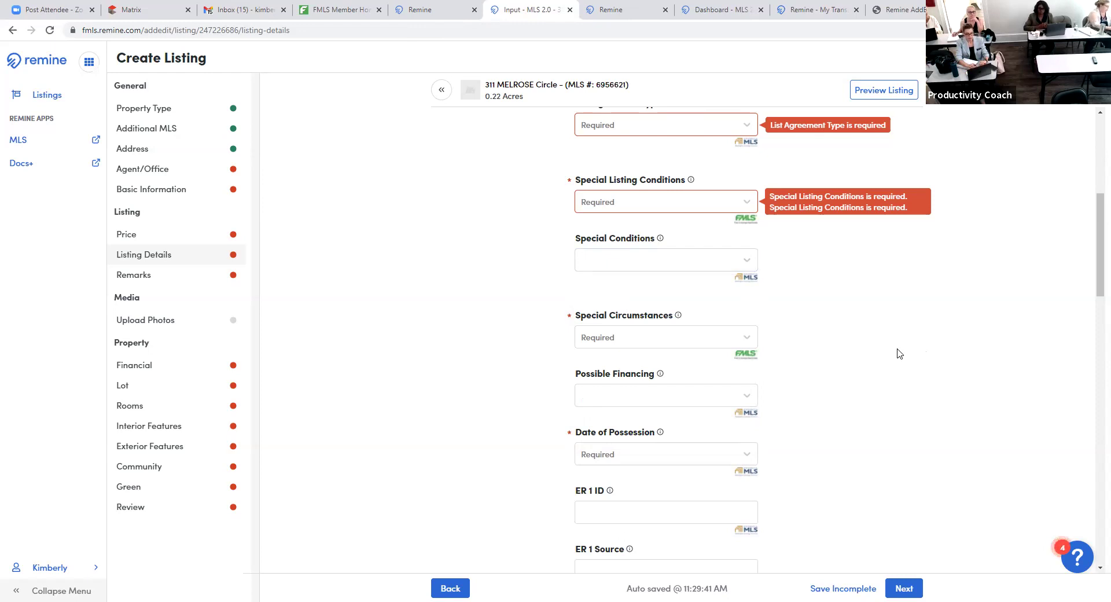
pyautogui.click(735, 268)
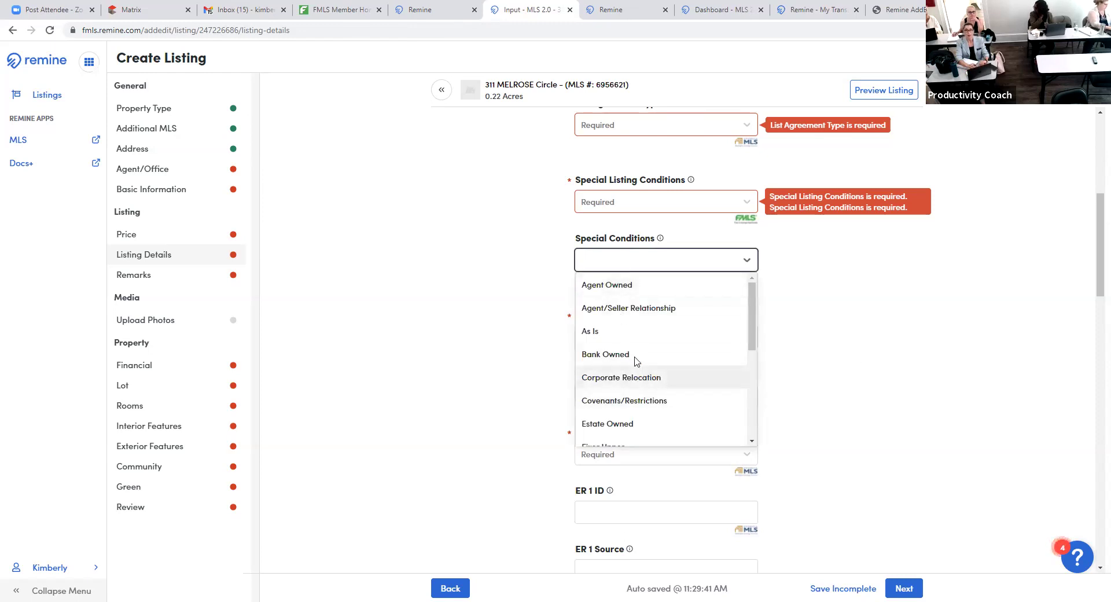
pyautogui.scroll(-3, 638, 410)
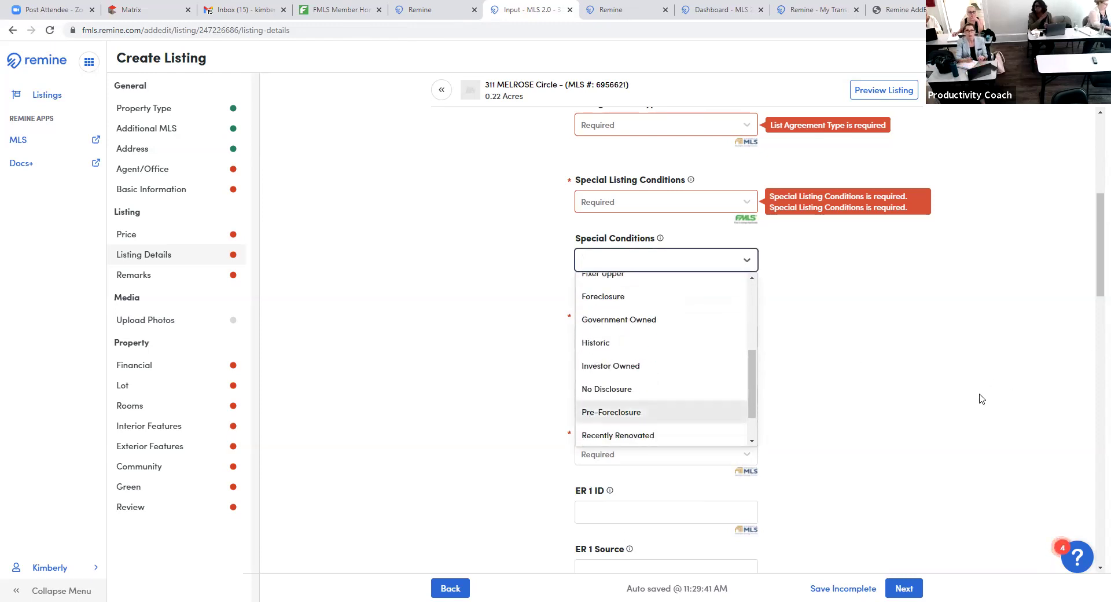
pyautogui.click(946, 363)
pyautogui.click(747, 341)
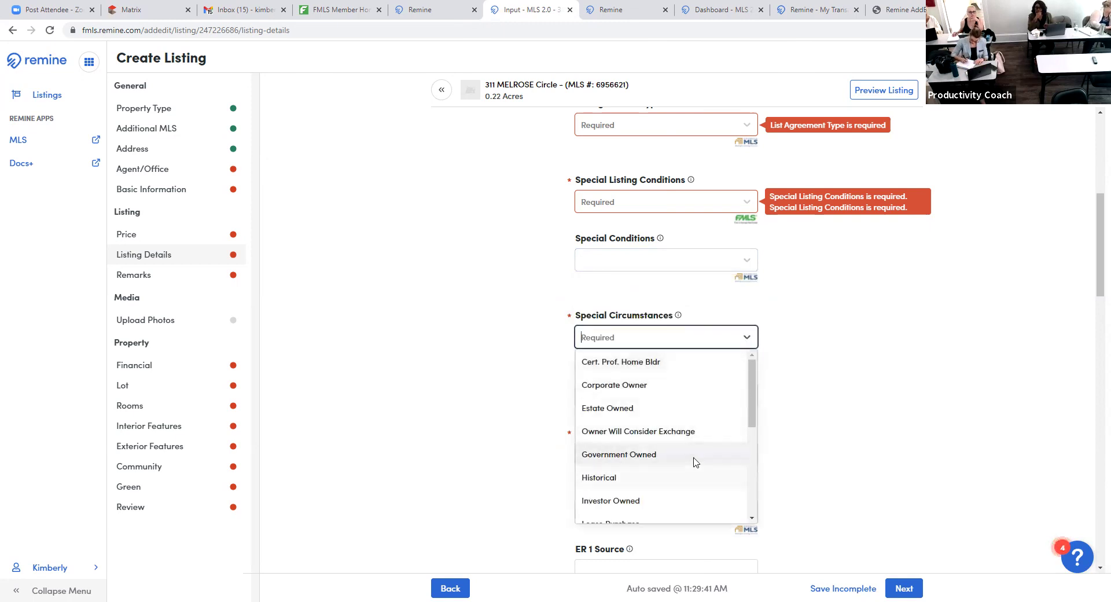
# - Leave Special Circumstances empty and review the Possible Financing choices without selecting any
pyautogui.scroll(-2, 692, 457)
pyautogui.click(872, 407)
pyautogui.scroll(-2, 774, 357)
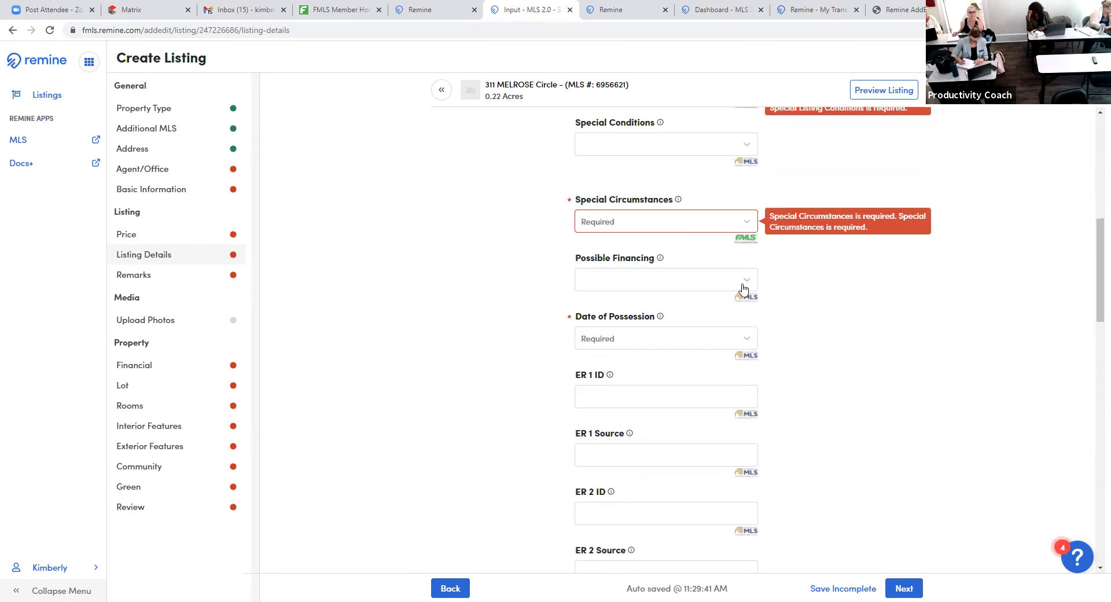
pyautogui.click(746, 281)
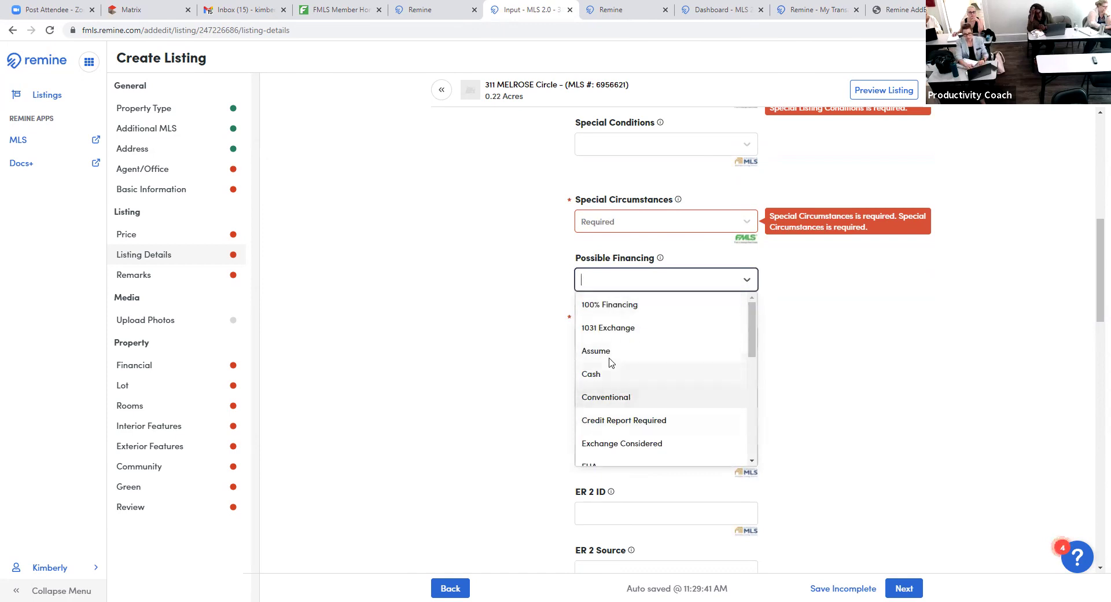
pyautogui.click(941, 395)
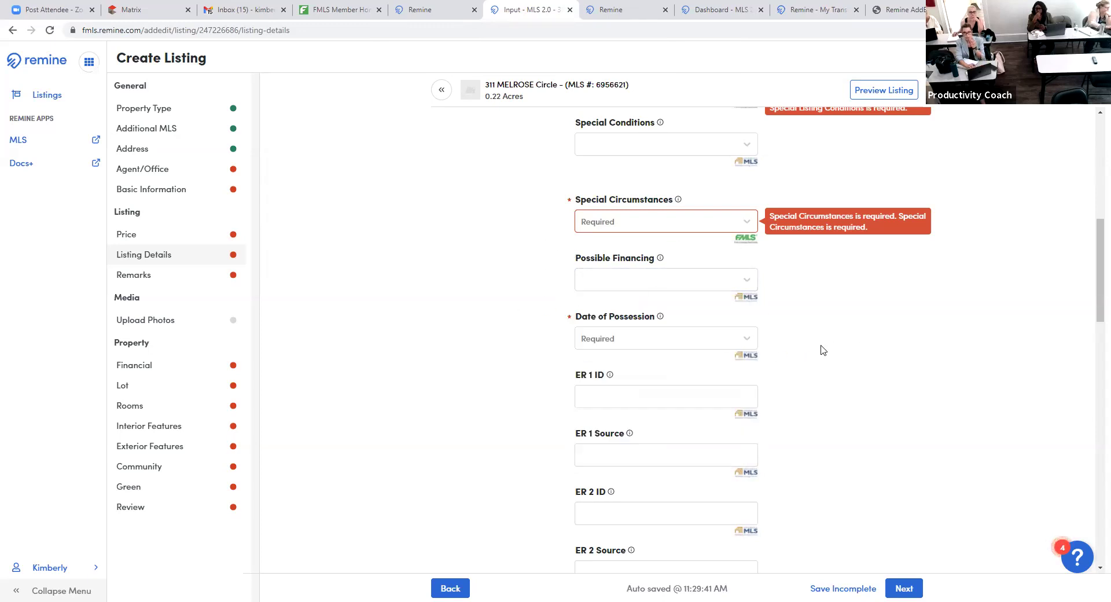
# - Review the Date of Possession options (At Closing, Negotiable, 3-7 Days After Closing, Other) without choosing
pyautogui.click(747, 339)
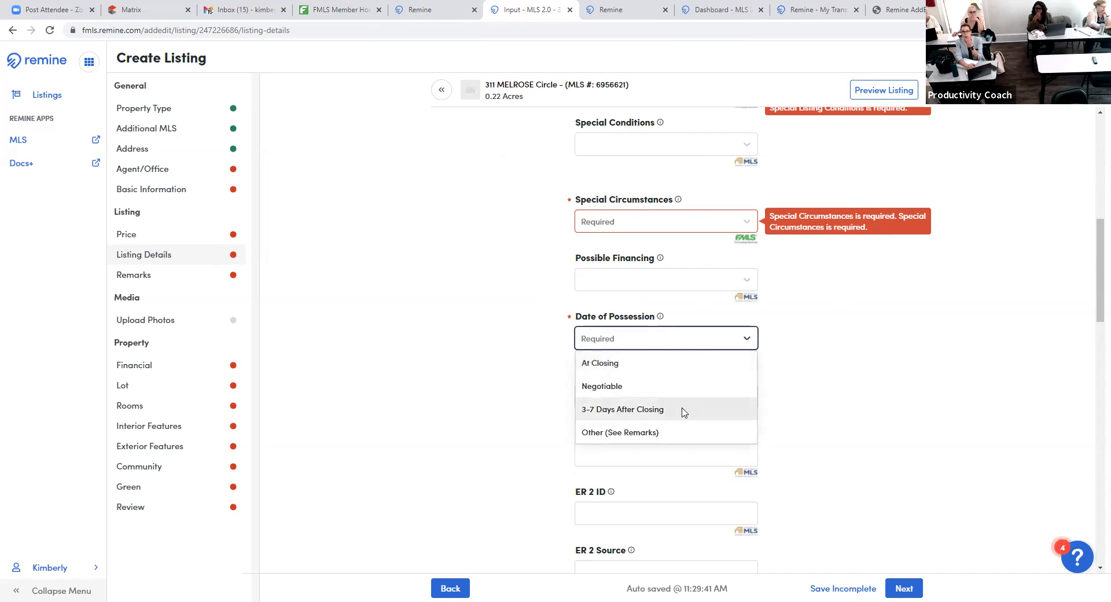
pyautogui.click(956, 389)
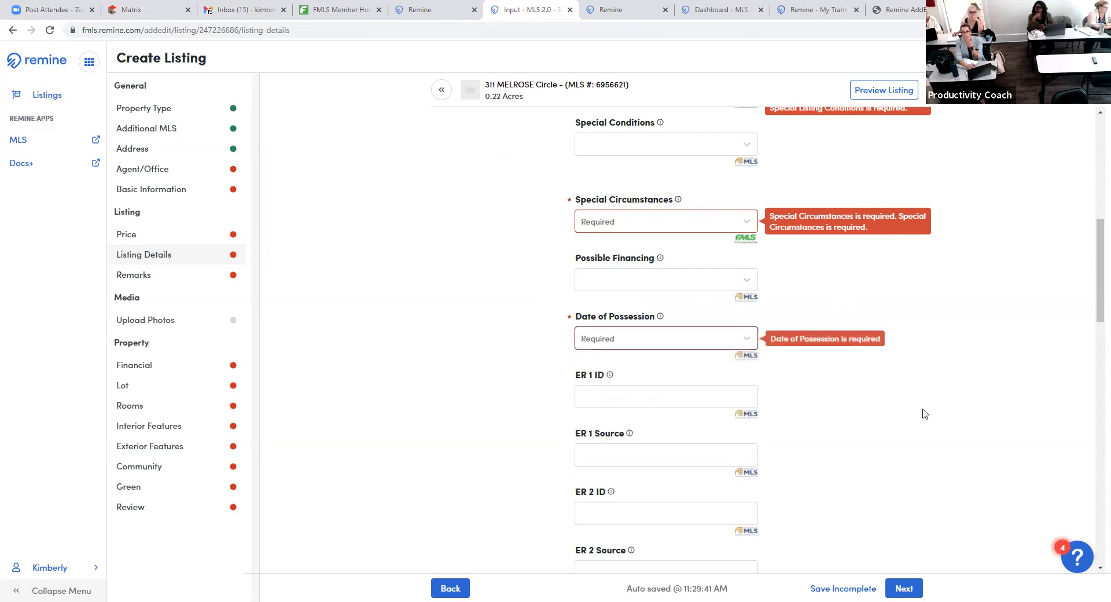
pyautogui.scroll(-4, 924, 414)
pyautogui.scroll(1, 921, 399)
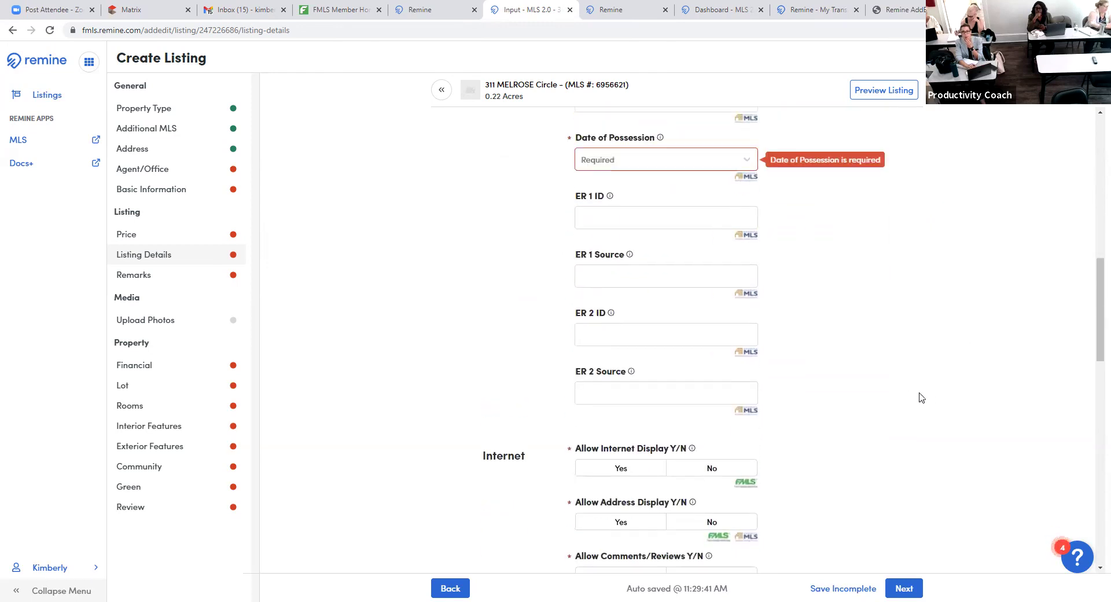
pyautogui.scroll(1, 921, 397)
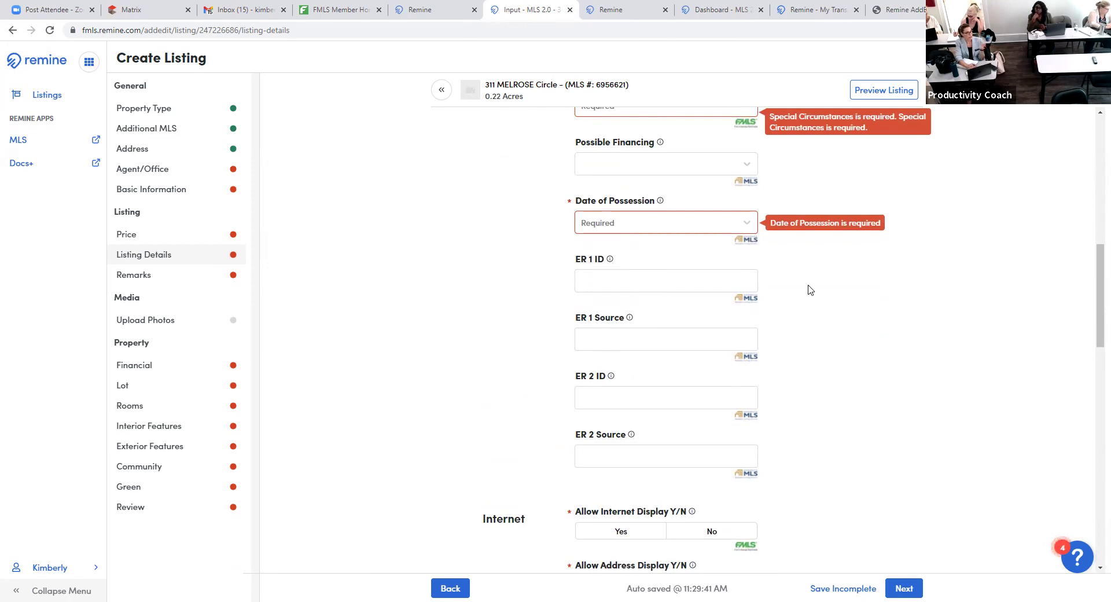
pyautogui.click(745, 224)
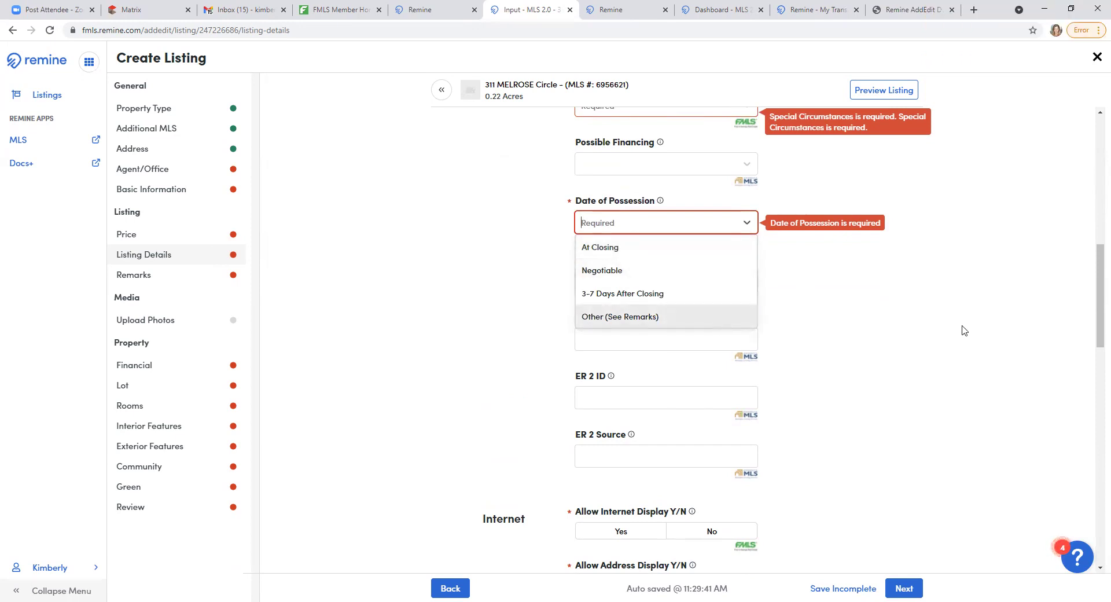
pyautogui.click(929, 332)
# - Allow internet display and address display (Yes) and disallow comments/reviews (No)
pyautogui.scroll(-3, 792, 411)
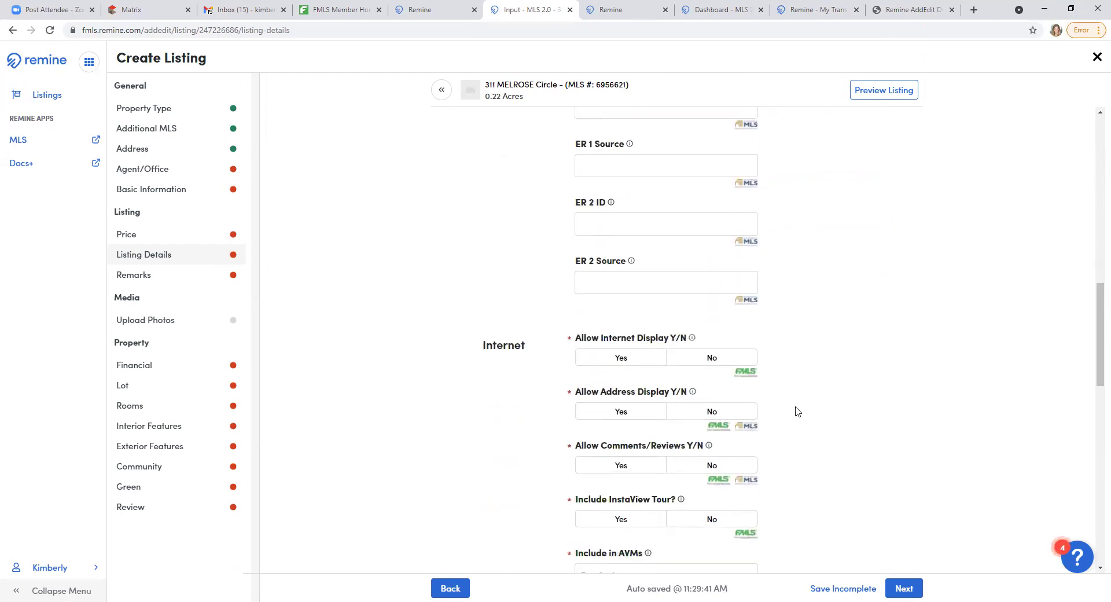
pyautogui.scroll(-3, 796, 411)
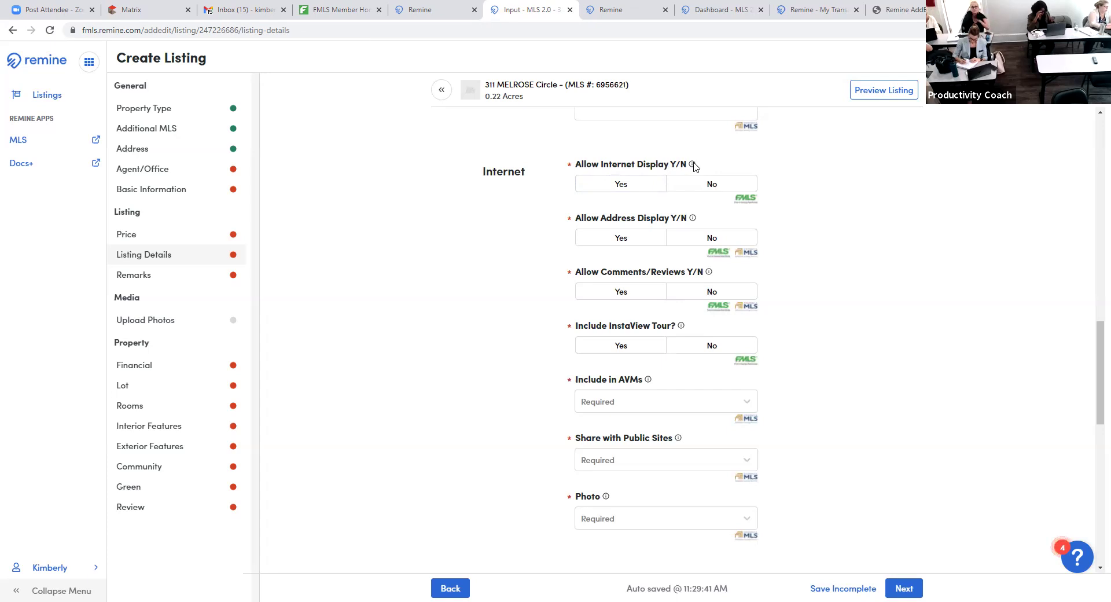
pyautogui.click(633, 191)
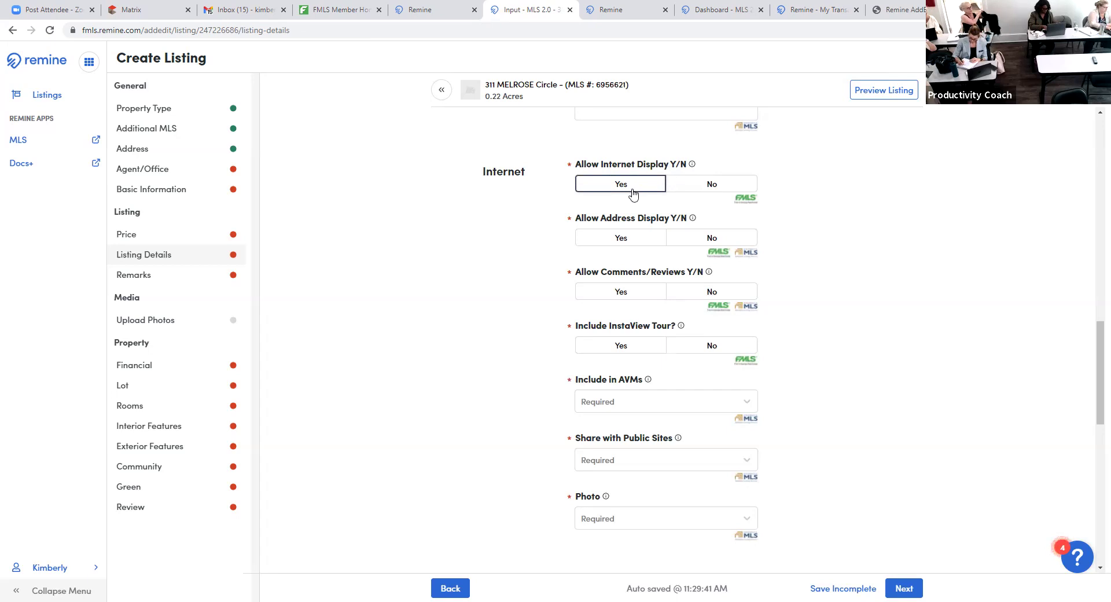
pyautogui.click(613, 246)
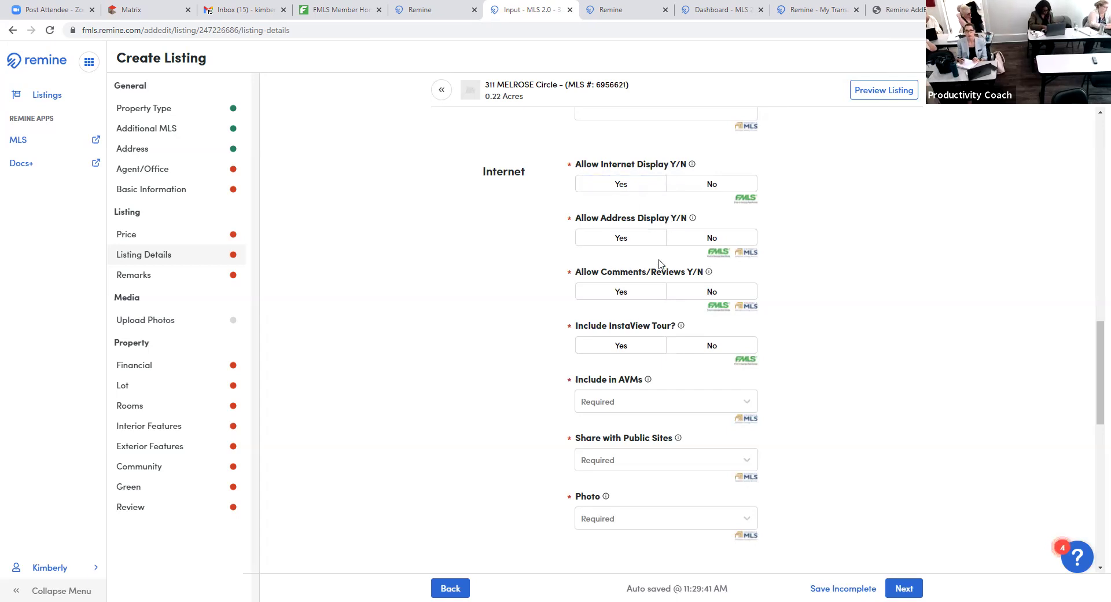
pyautogui.click(731, 295)
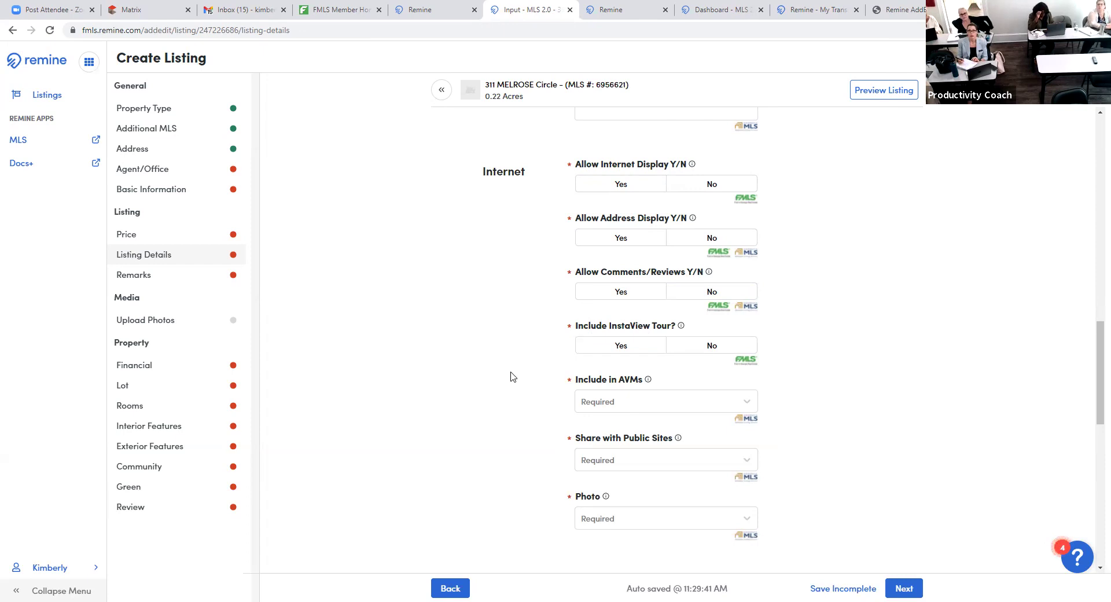
# - Look over the Photo field choices and leave it empty, triggering the 'Photo is required' warning
pyautogui.scroll(-1, 511, 377)
pyautogui.scroll(-1, 706, 297)
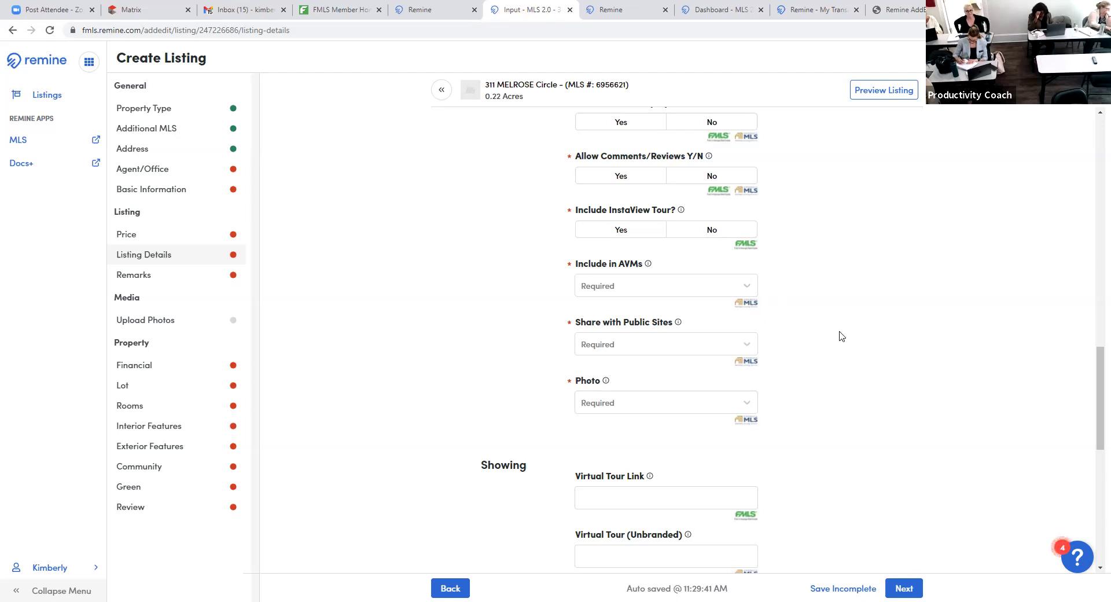
pyautogui.scroll(-1, 842, 336)
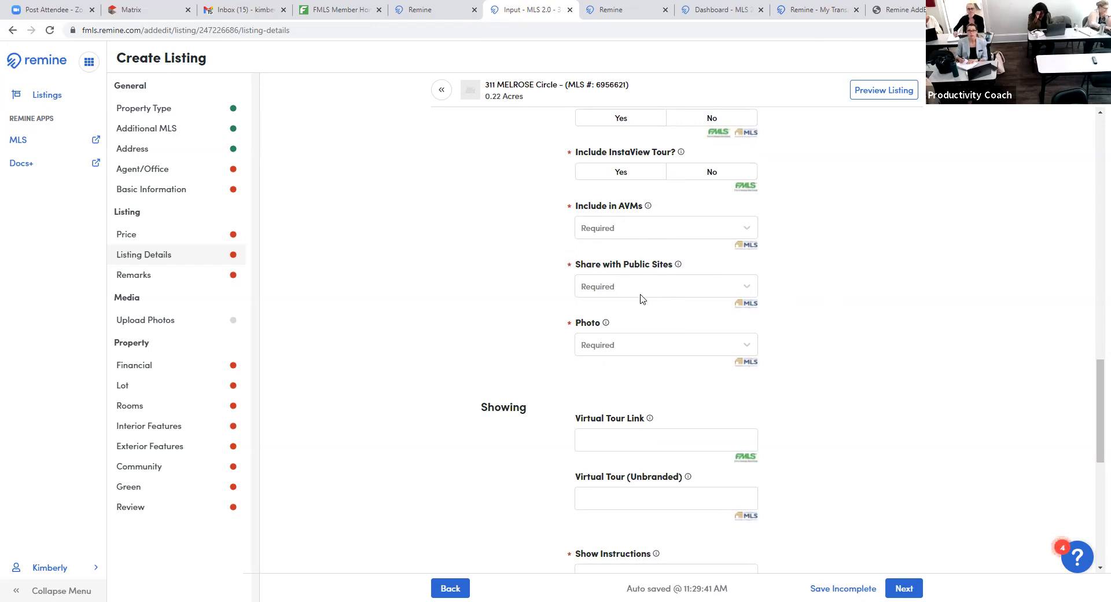
pyautogui.click(751, 348)
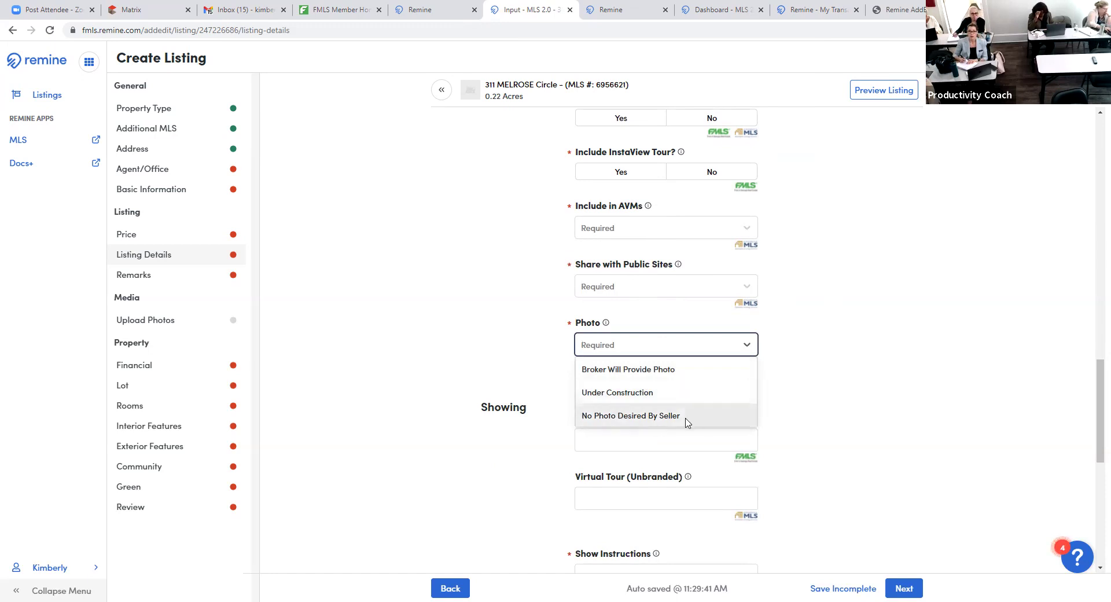
pyautogui.click(848, 402)
pyautogui.scroll(-3, 854, 400)
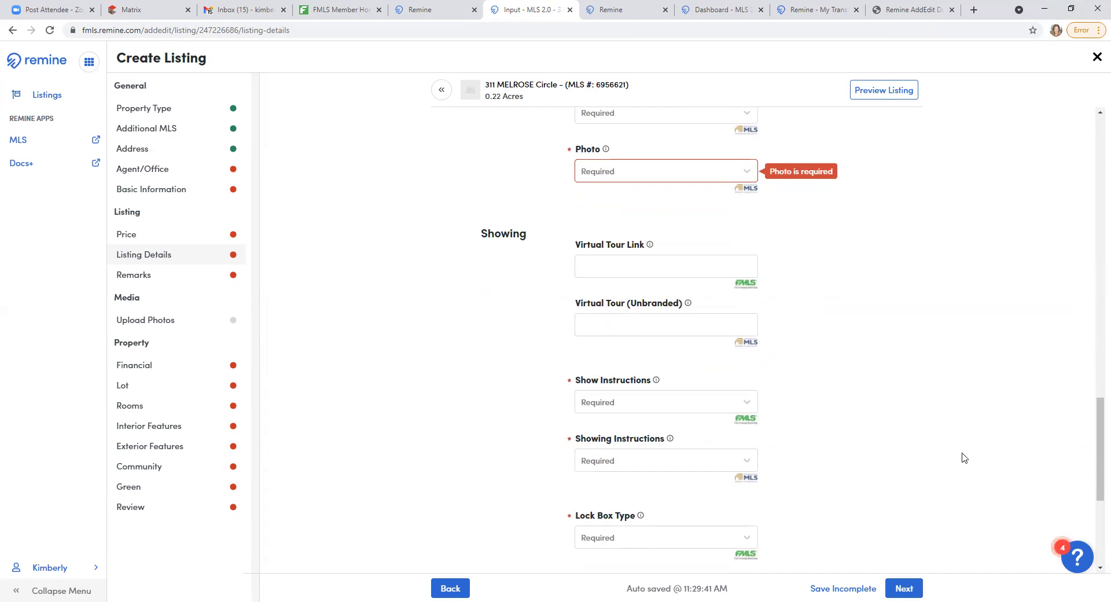
pyautogui.scroll(-3, 898, 422)
# - Scroll through the Show Instructions options and close the list without choosing any
pyautogui.click(755, 228)
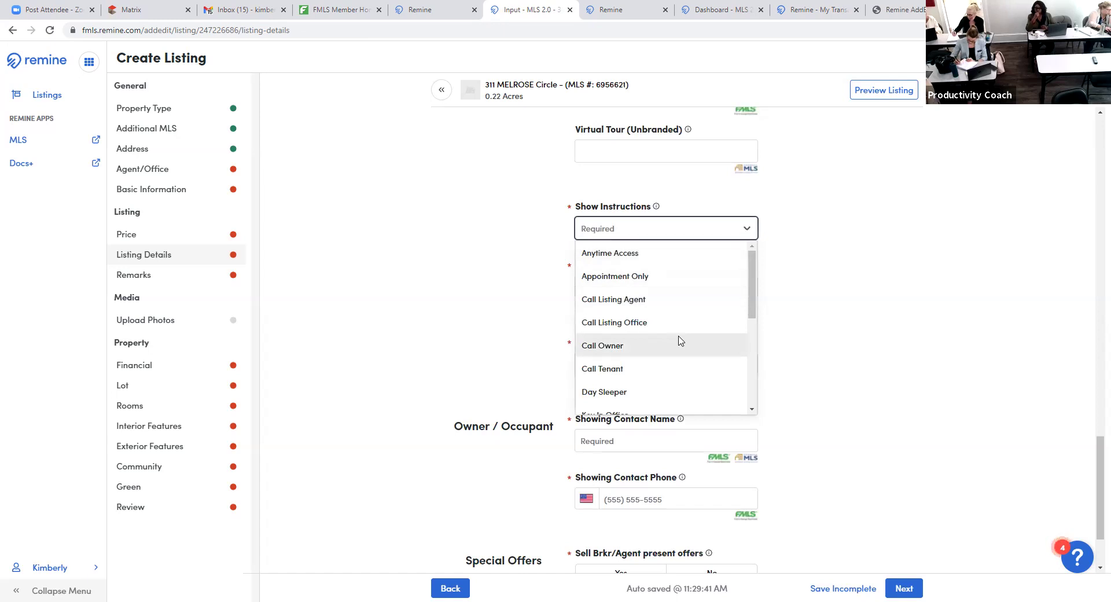
pyautogui.scroll(-8, 675, 341)
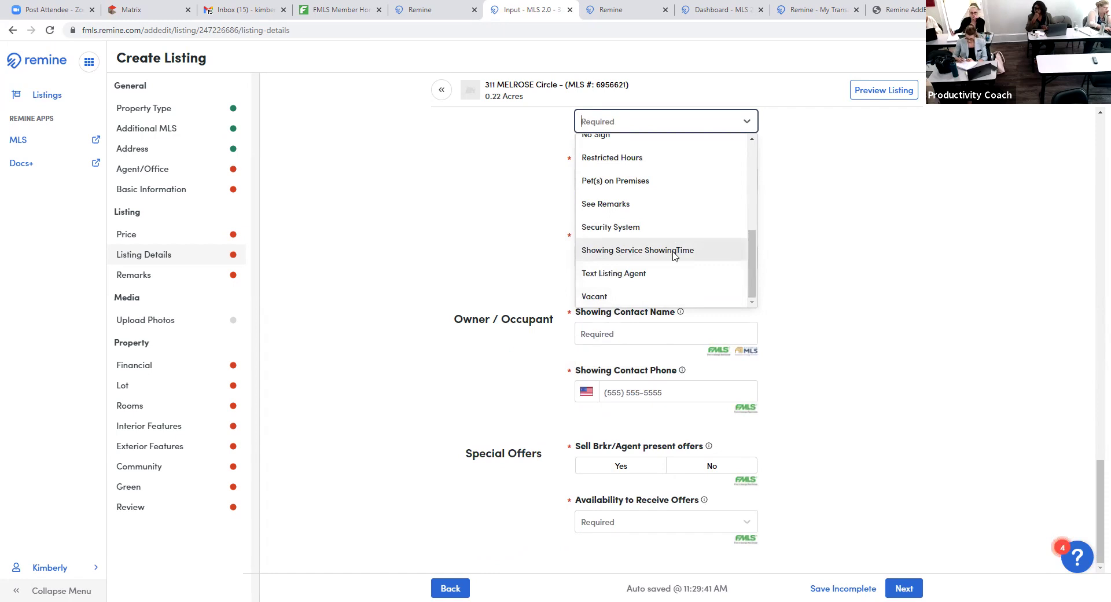
pyautogui.scroll(3, 685, 283)
pyautogui.scroll(-1, 677, 287)
pyautogui.scroll(-1, 677, 281)
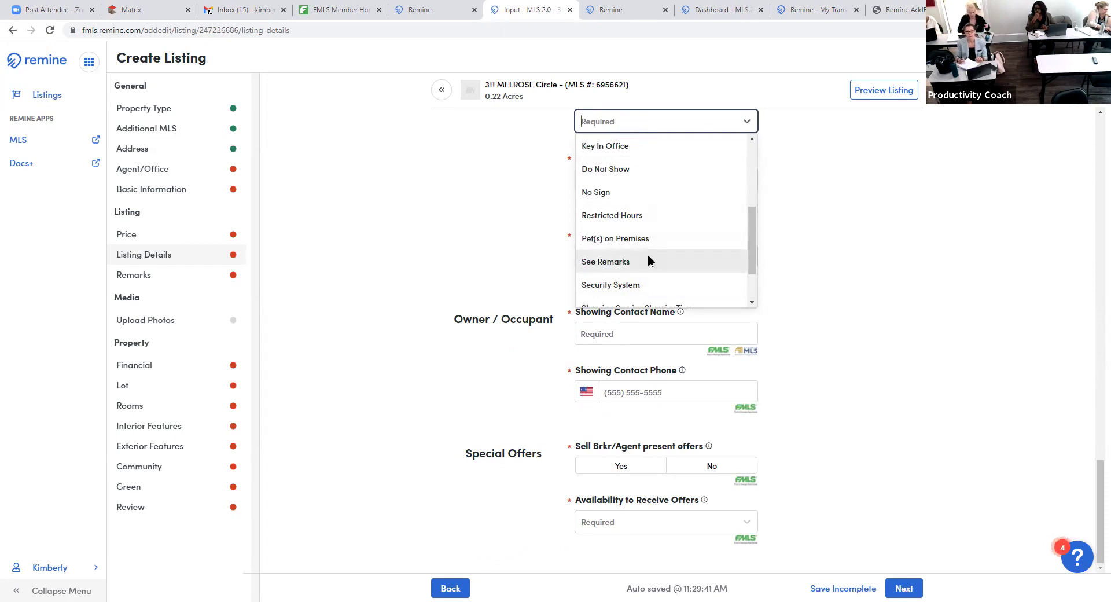
pyautogui.scroll(2, 648, 257)
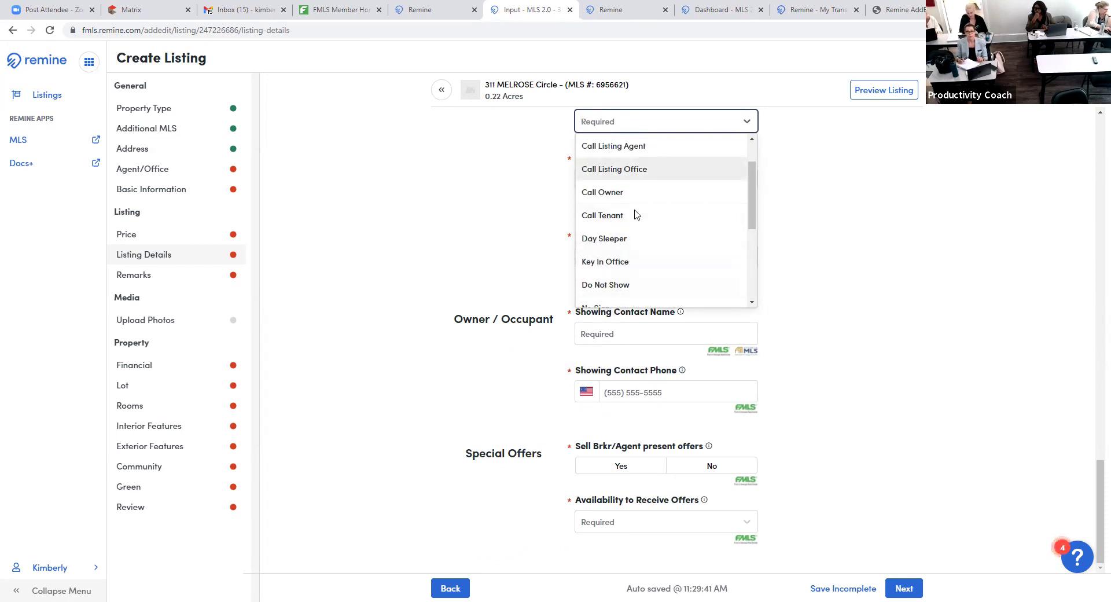
pyautogui.click(862, 249)
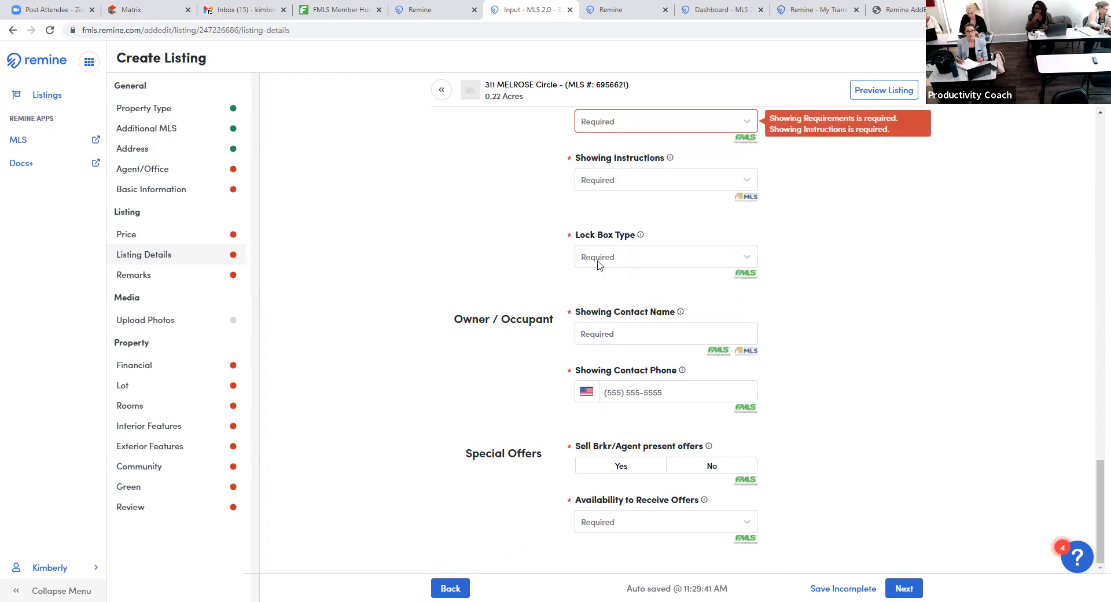
# - Review Lock Box Type choices unselected and leave Showing Contact Name empty
pyautogui.scroll(1, 658, 264)
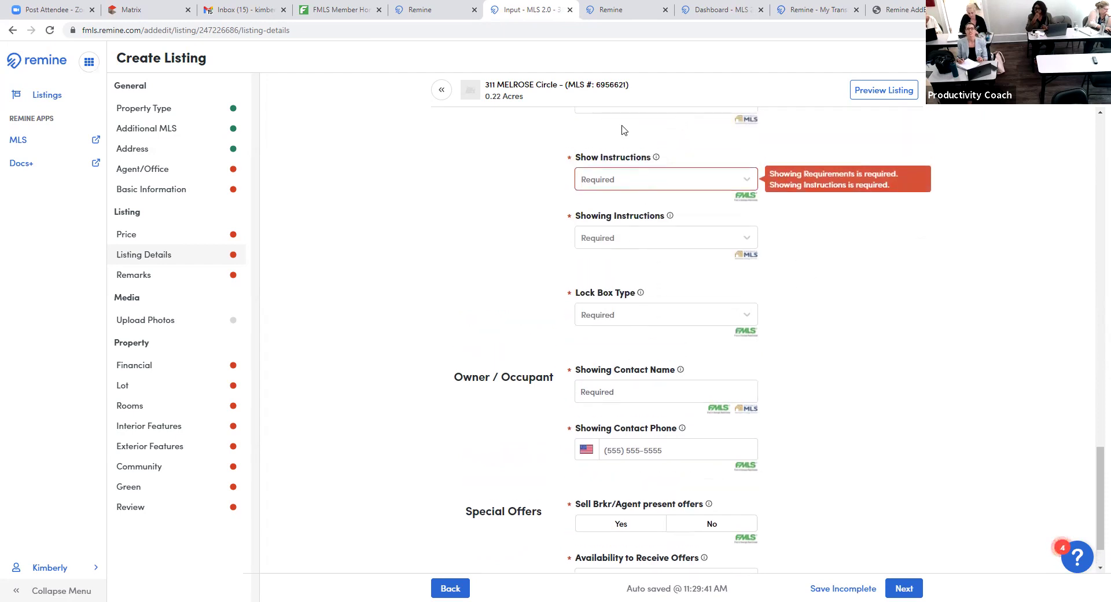
pyautogui.scroll(-1, 891, 342)
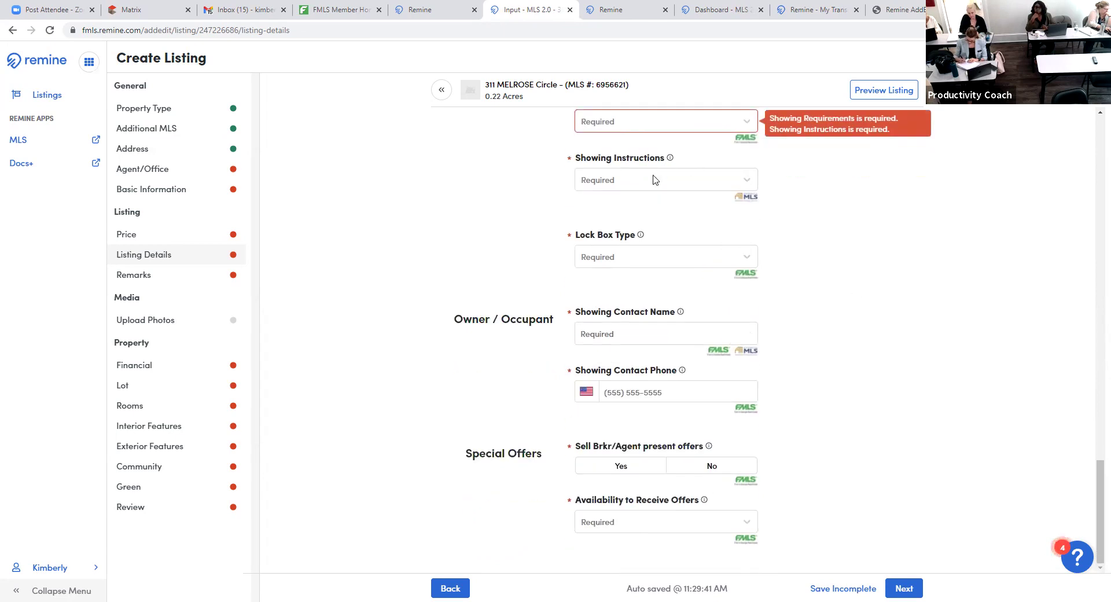
pyautogui.click(745, 259)
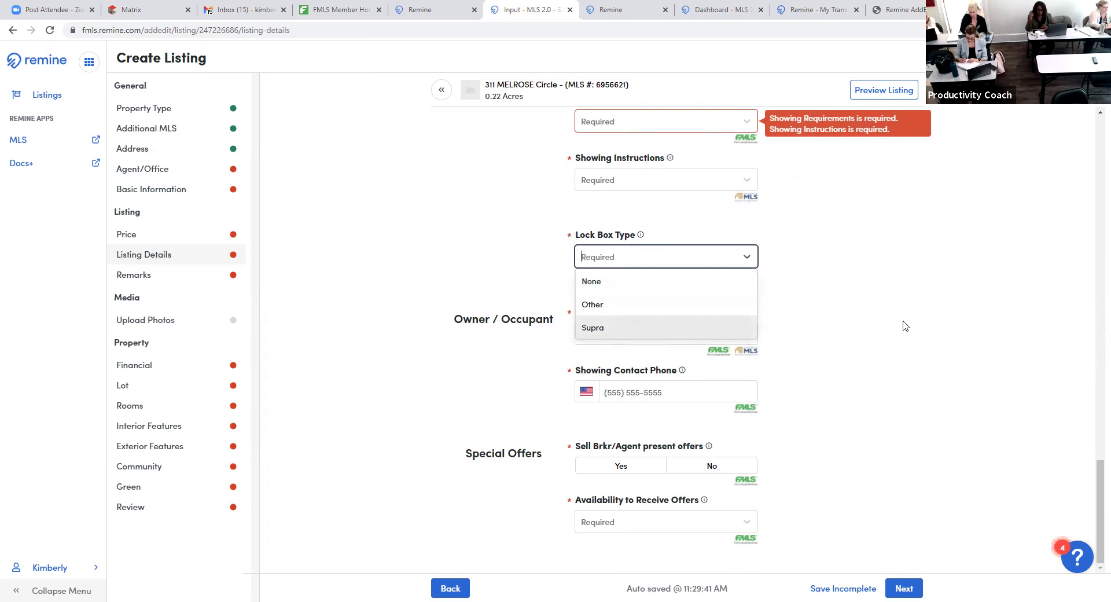
pyautogui.click(751, 319)
pyautogui.click(648, 332)
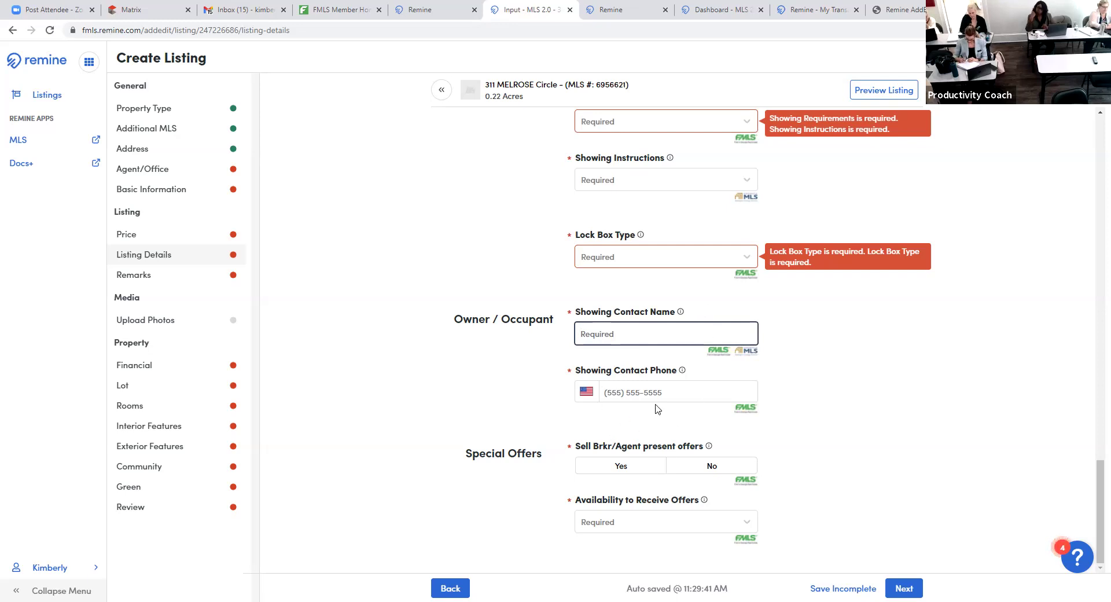
pyautogui.click(835, 386)
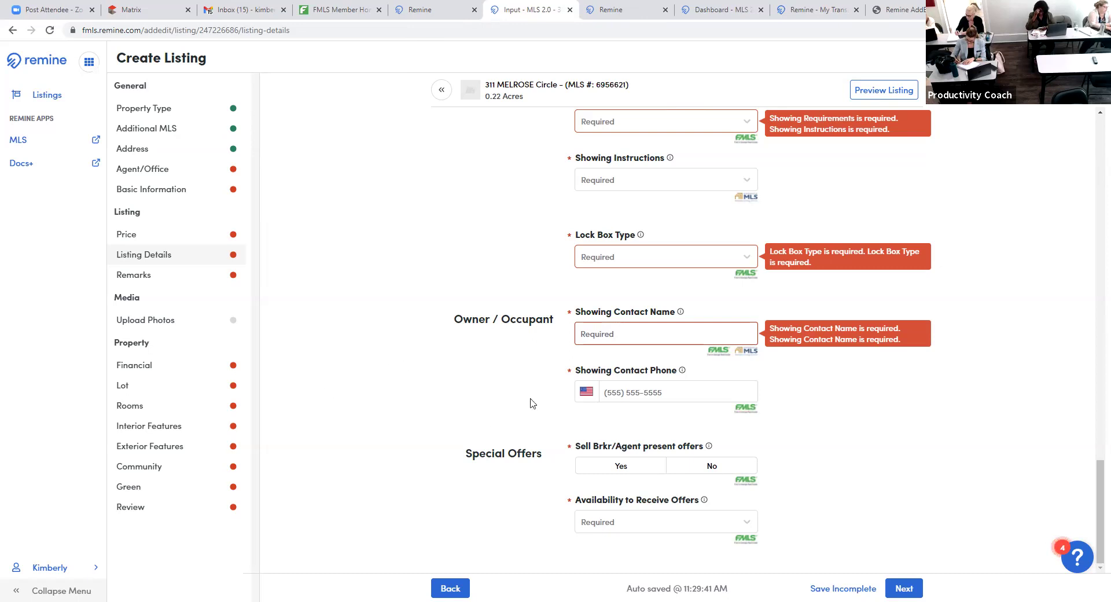
# - Look over the Availability to Receive Offers choices without selecting one
pyautogui.click(749, 525)
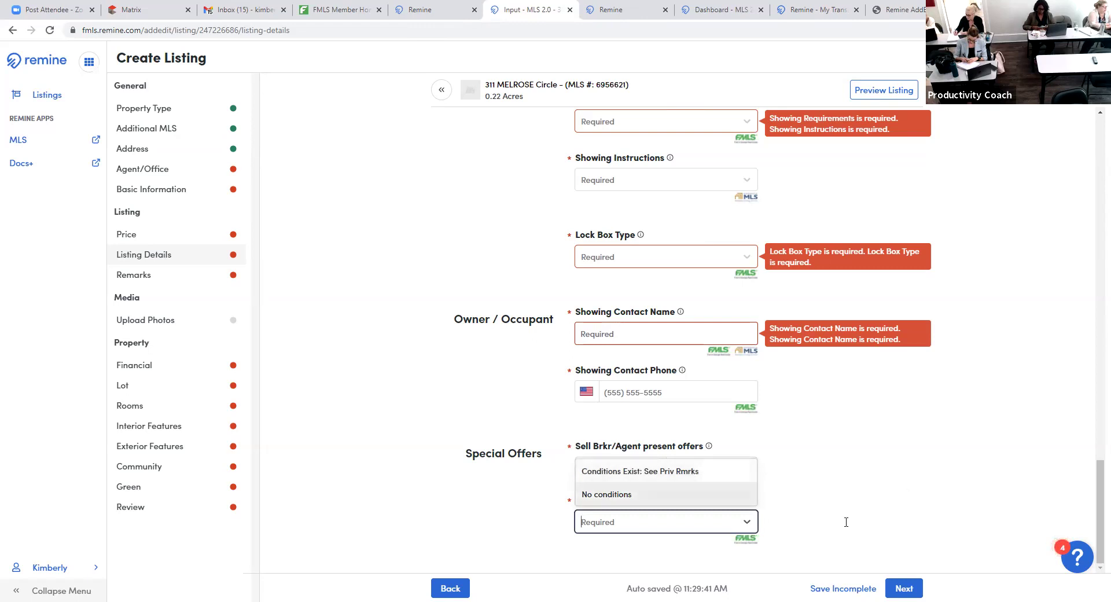
pyautogui.click(907, 588)
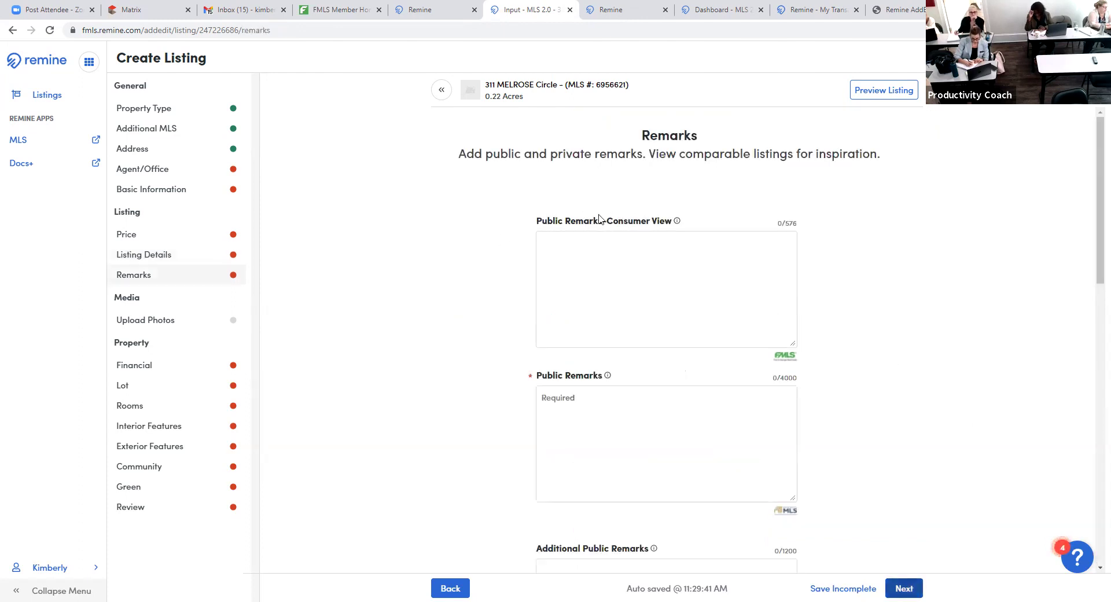
# - Scroll through the empty Remarks page and advance the listing to Upload Listing Photos
pyautogui.scroll(-1, 931, 407)
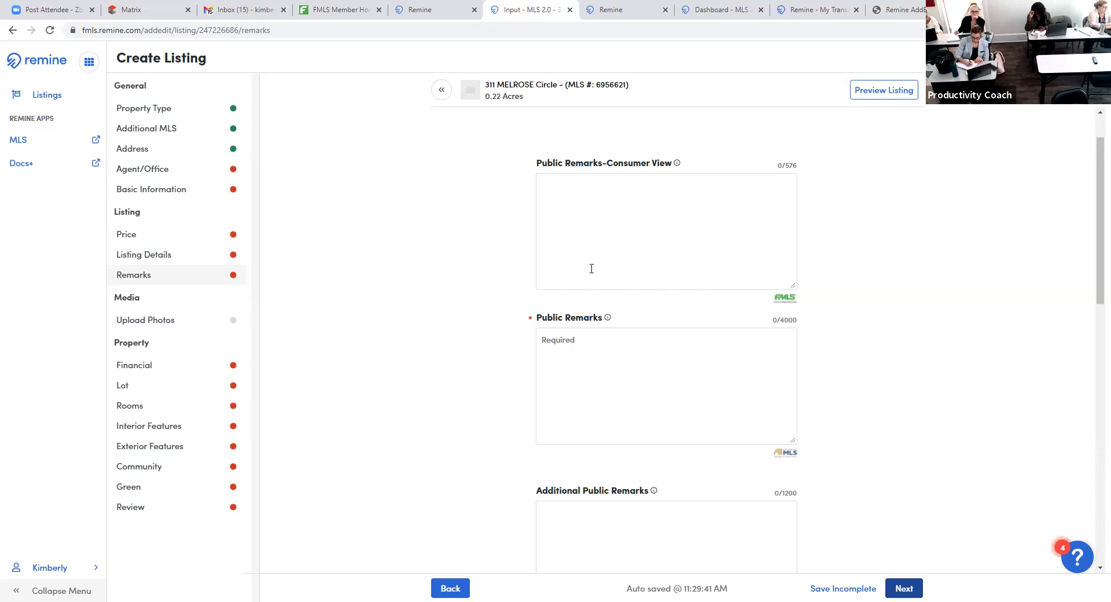
pyautogui.scroll(-3, 377, 406)
pyautogui.scroll(1, 400, 417)
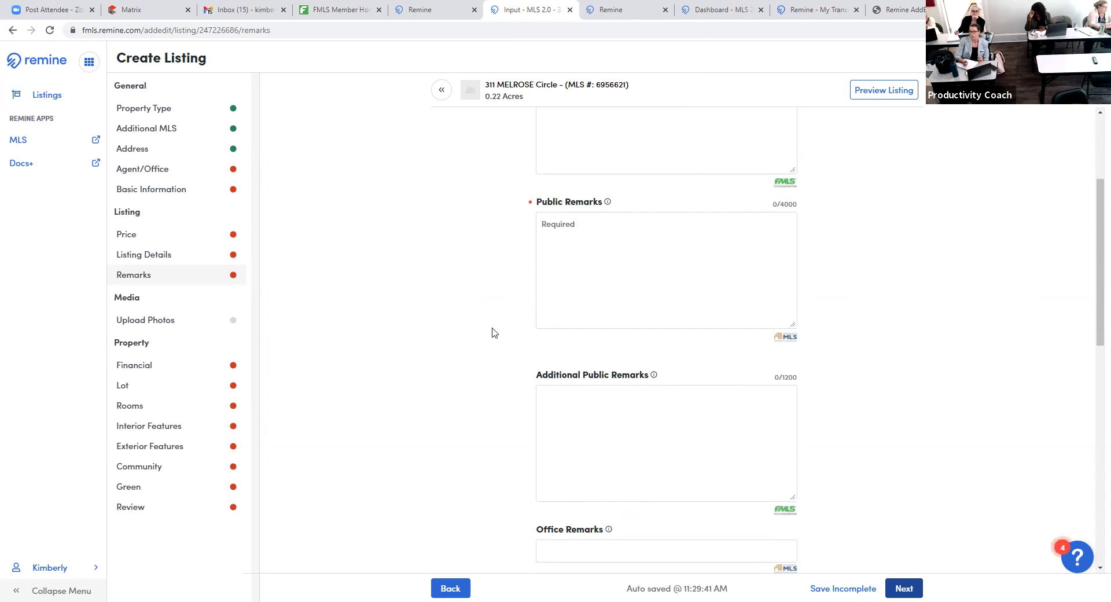
pyautogui.scroll(-1, 363, 433)
pyautogui.scroll(-5, 362, 433)
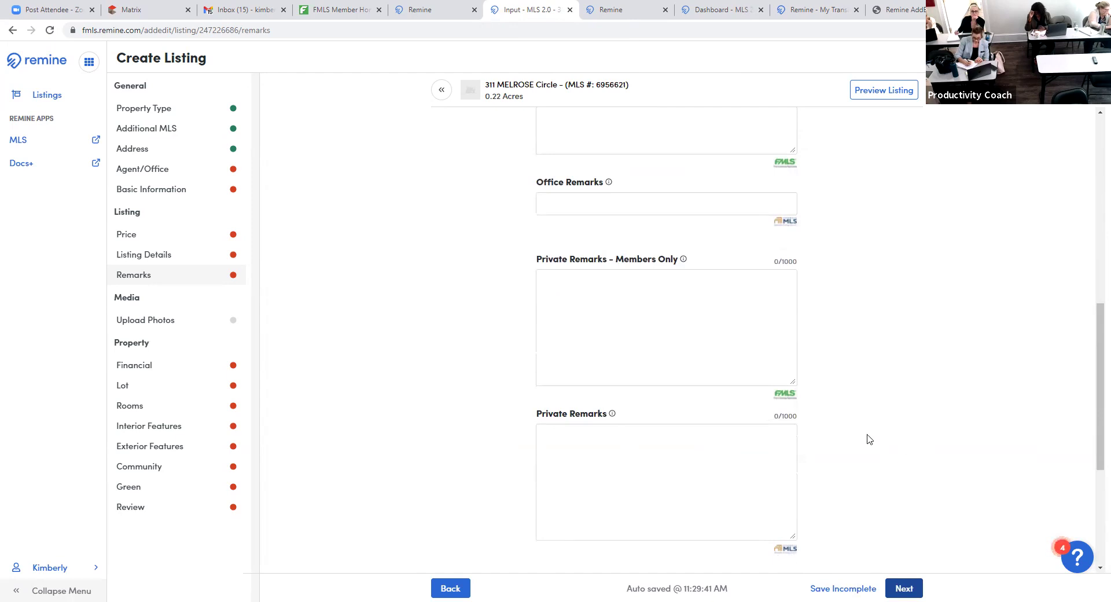
pyautogui.scroll(-5, 867, 438)
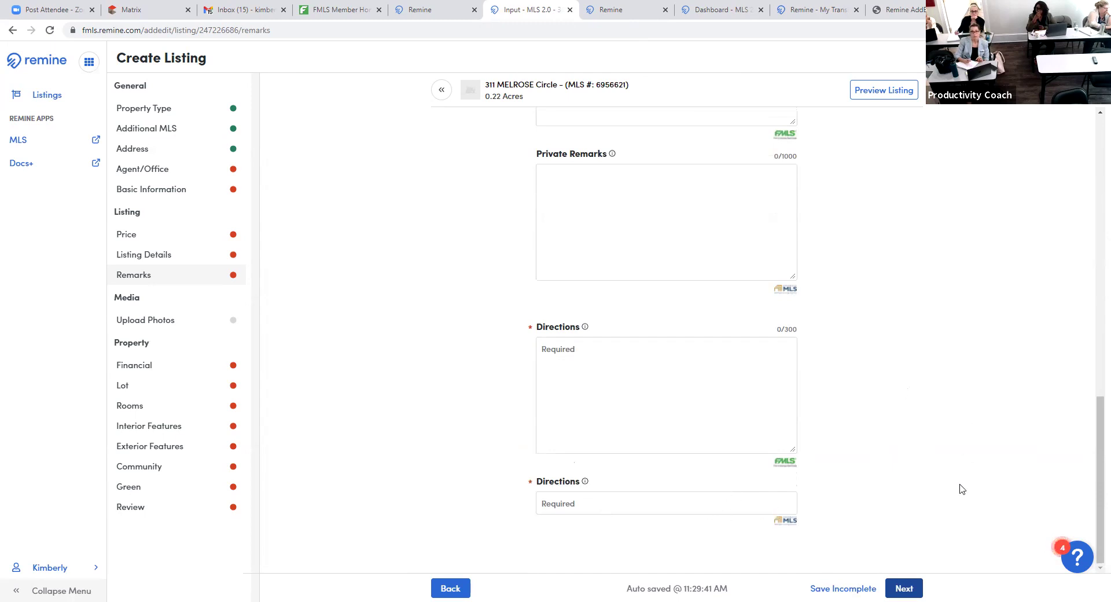
pyautogui.click(905, 588)
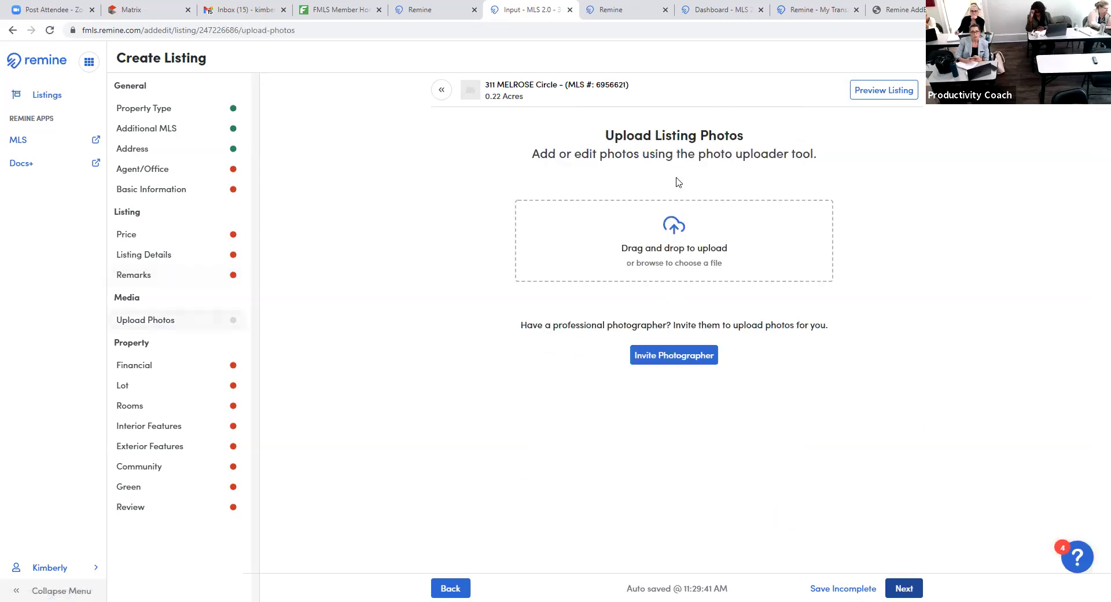
pyautogui.click(660, 239)
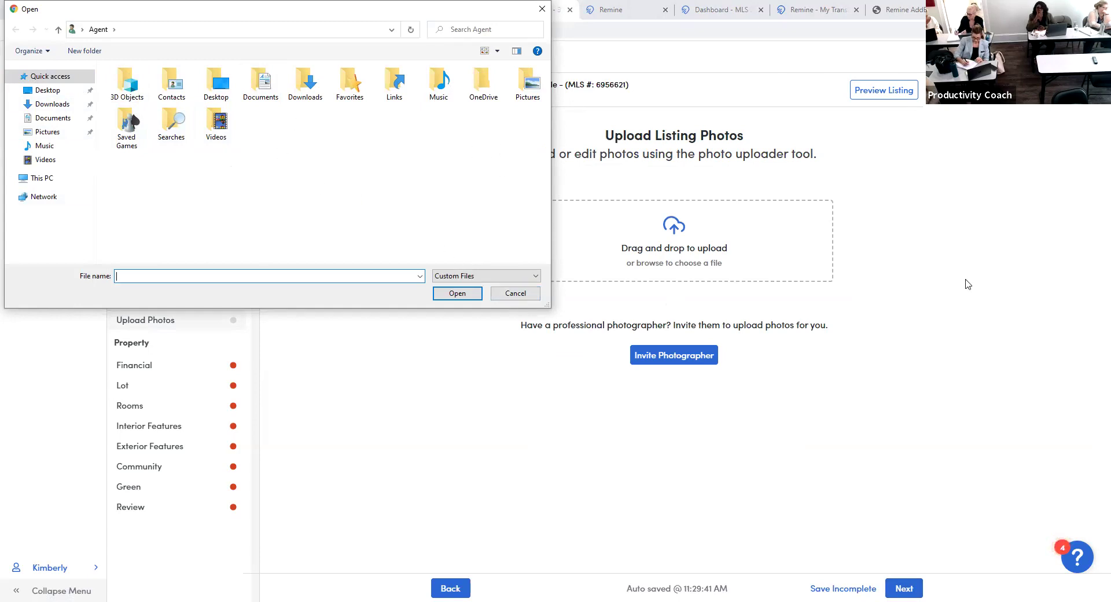
pyautogui.click(503, 297)
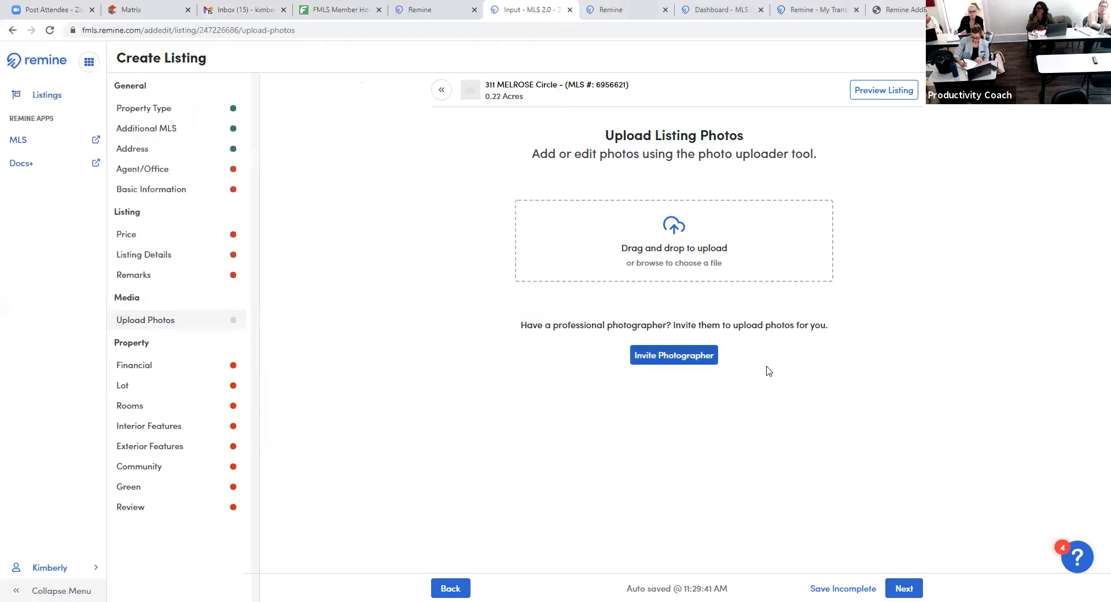
pyautogui.click(673, 352)
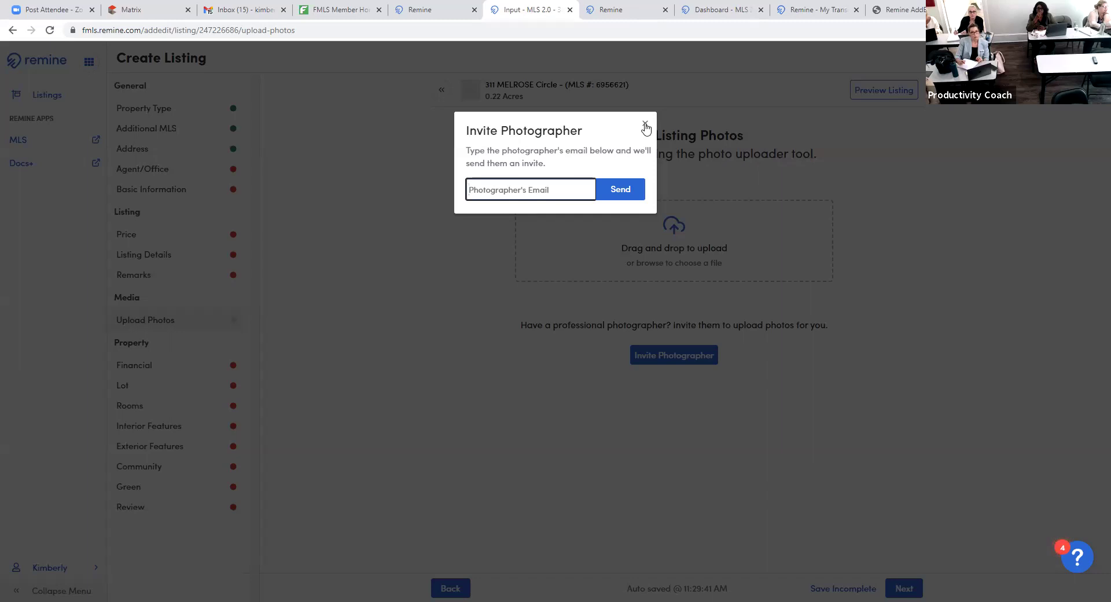
pyautogui.click(645, 126)
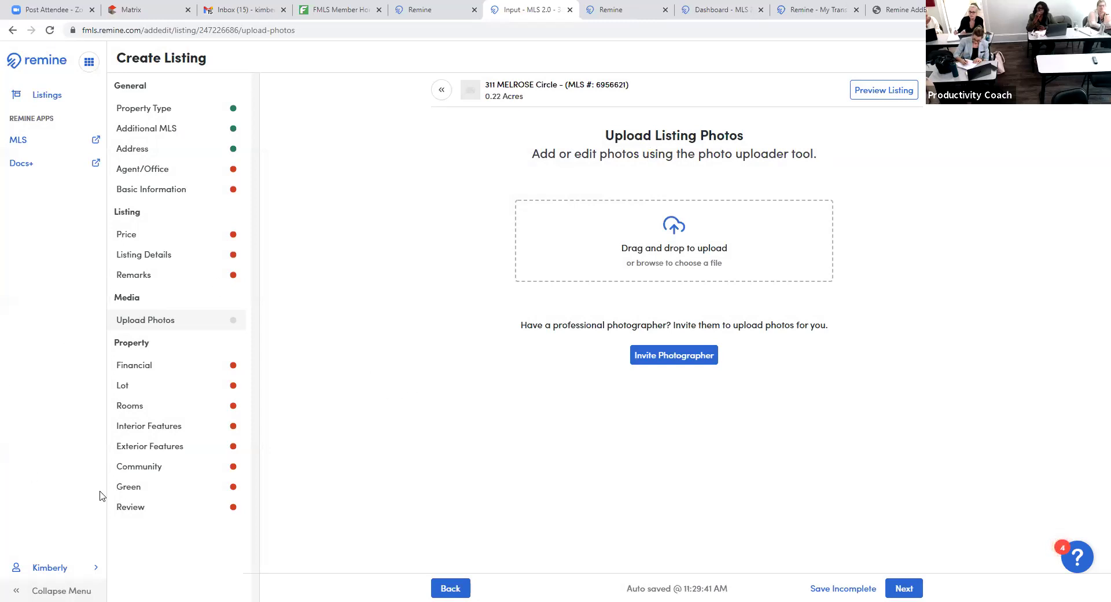
# - Advance to the Financial step (Taxes 3380, Tax Year 2020) and click into the empty Section/GMD field
pyautogui.click(902, 589)
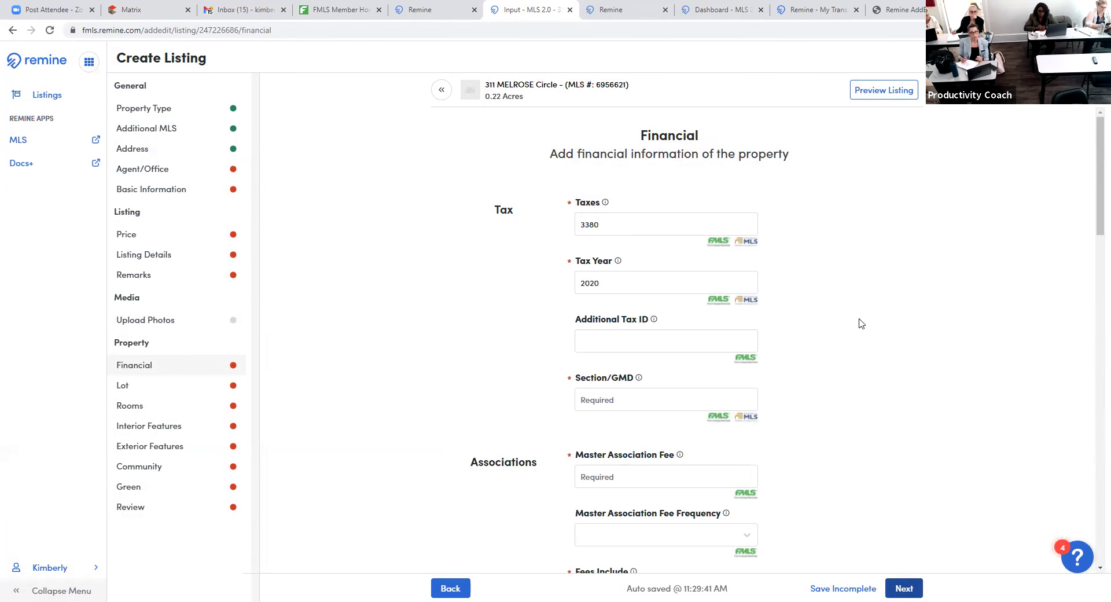
pyautogui.scroll(-1, 879, 371)
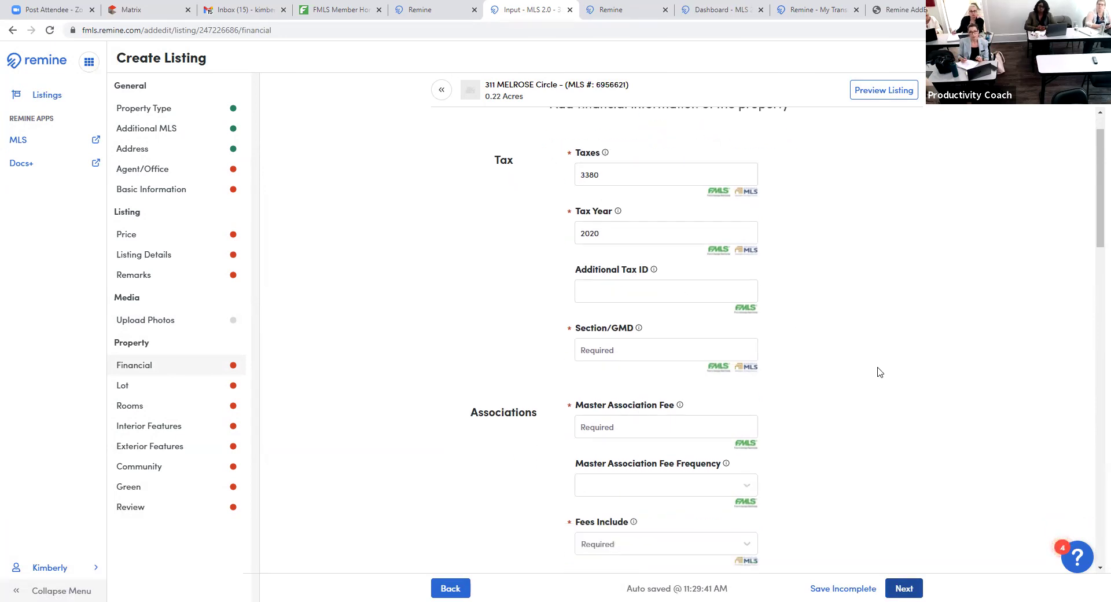
pyautogui.click(702, 340)
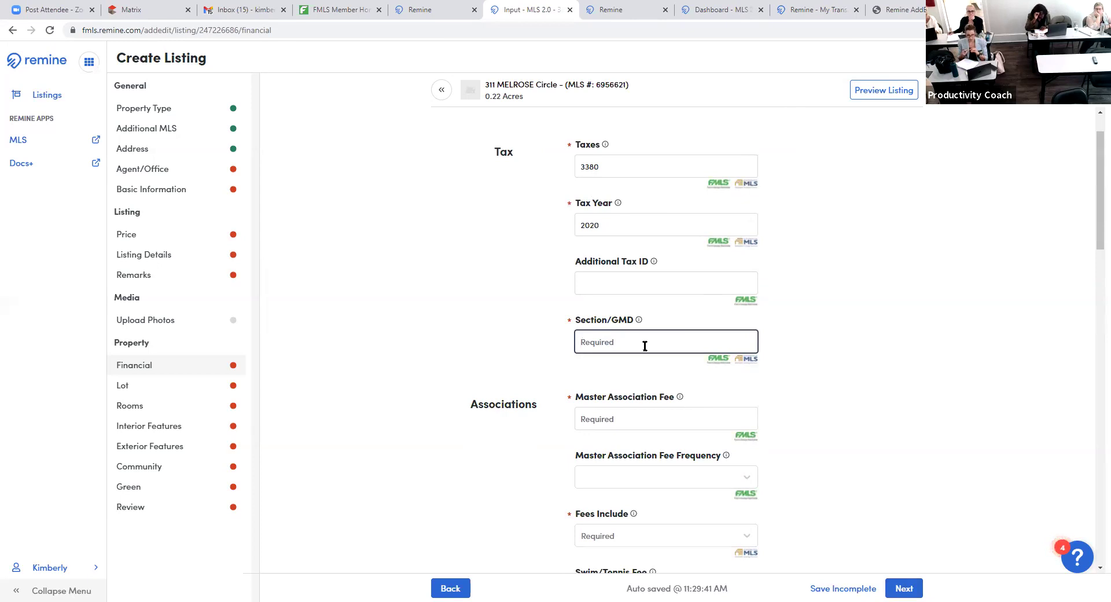
pyautogui.scroll(-3, 834, 362)
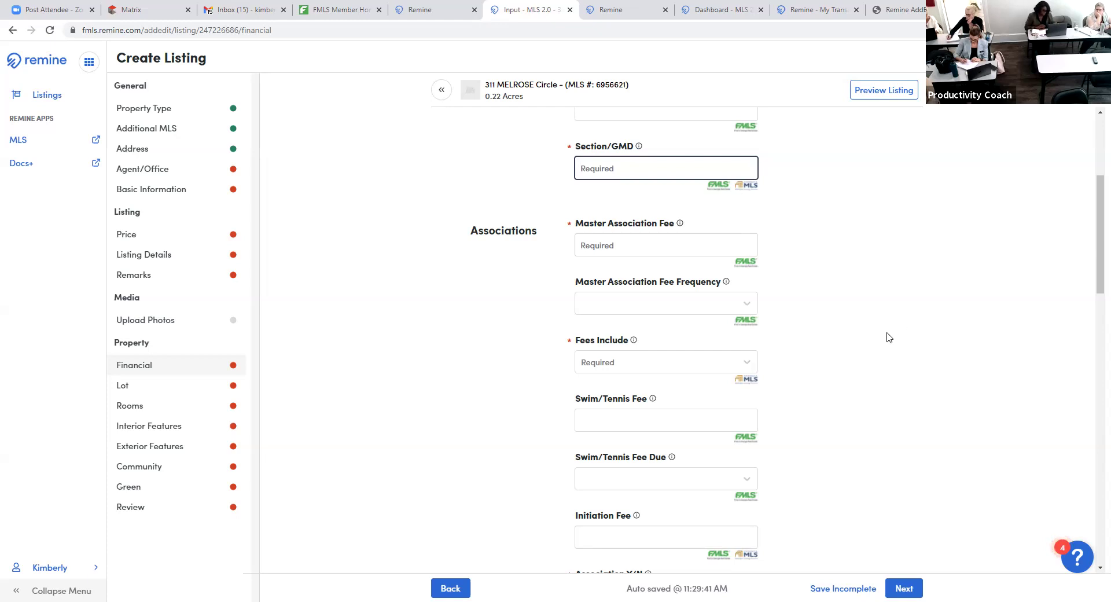
# - Browse the Fees Include options twice without choosing any, then answer Yes for Association Y/N
pyautogui.scroll(-1, 890, 338)
pyautogui.scroll(-1, 810, 318)
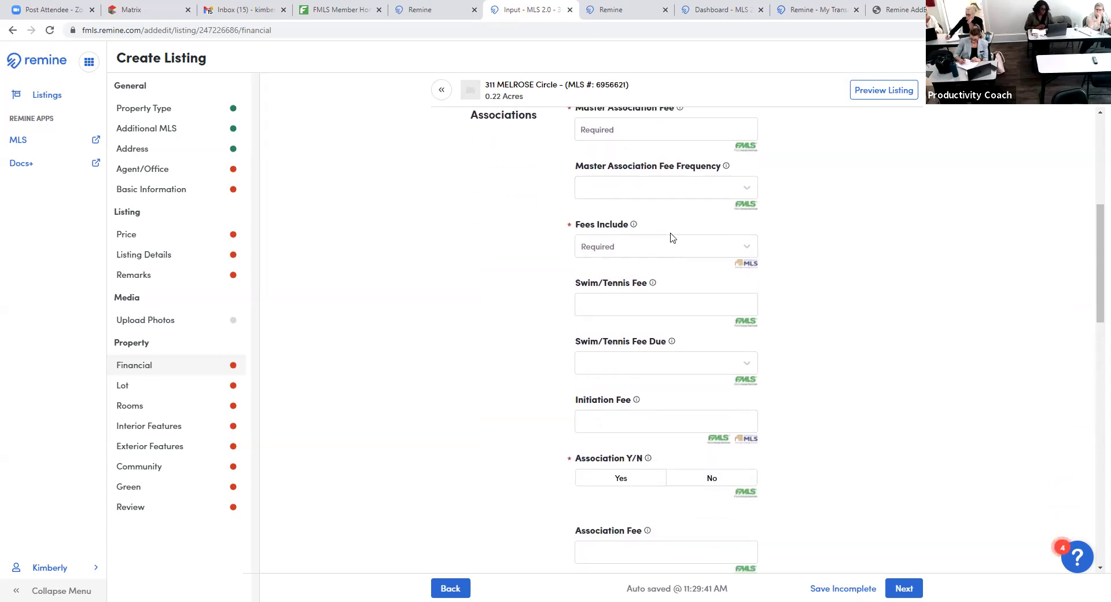
pyautogui.click(708, 247)
pyautogui.click(933, 305)
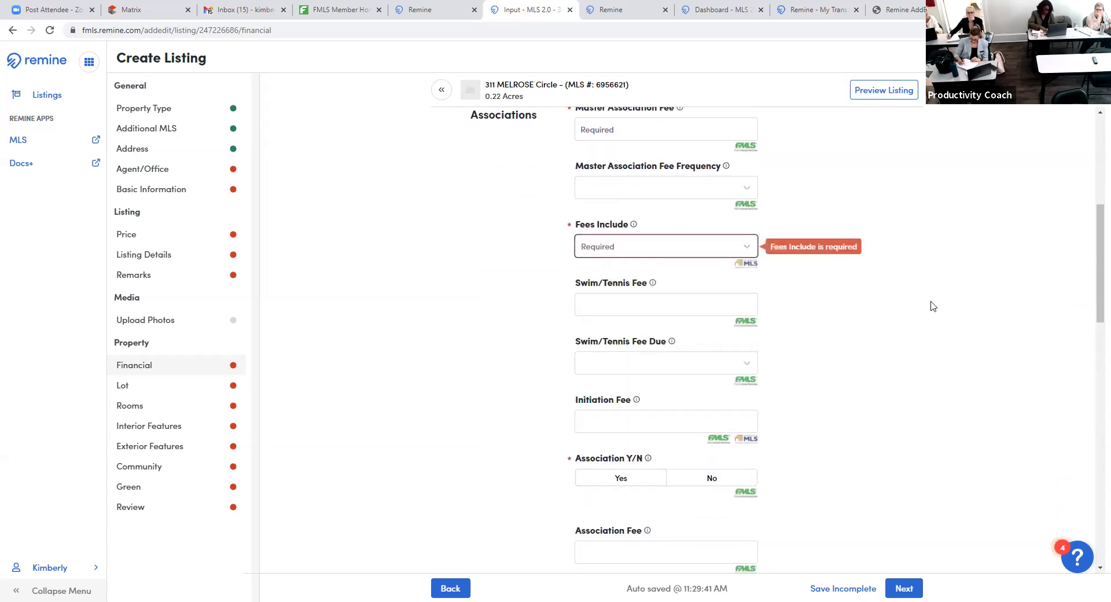
pyautogui.scroll(1, 873, 335)
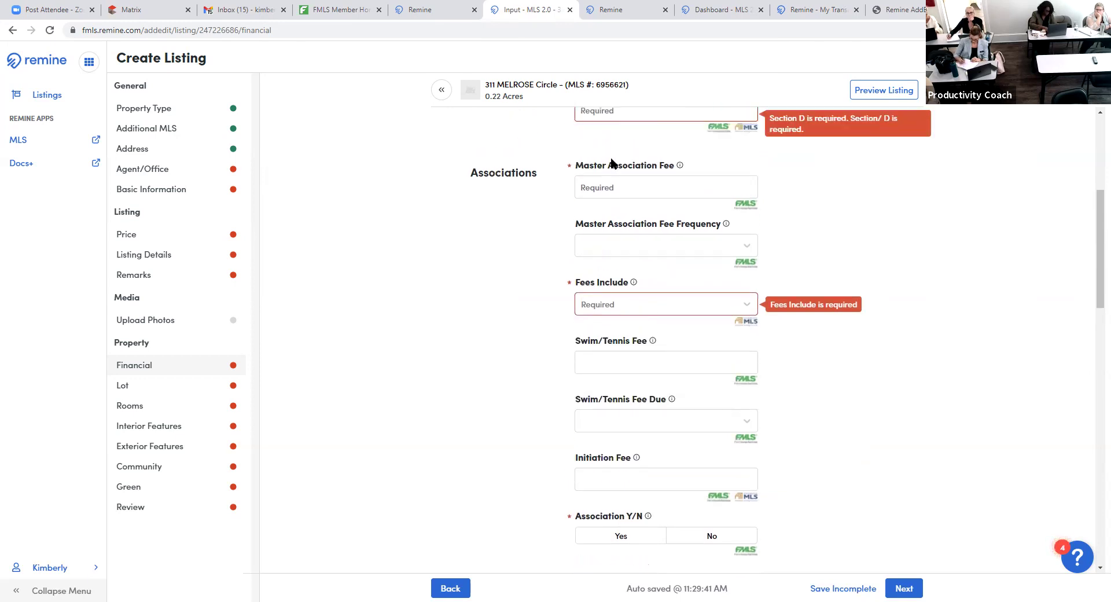
pyautogui.click(680, 304)
pyautogui.scroll(-3, 620, 405)
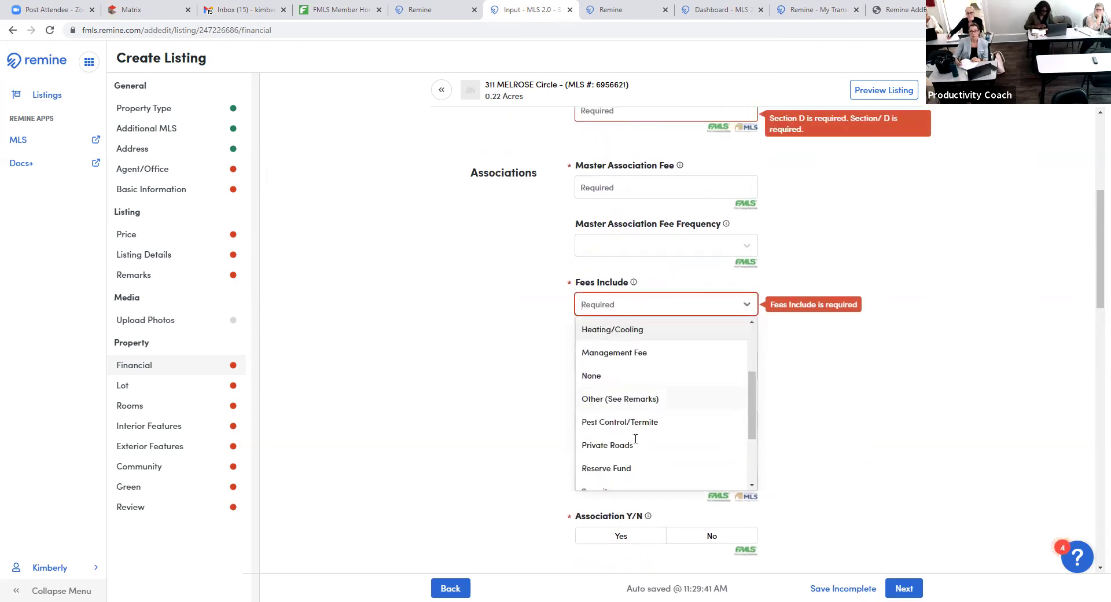
pyautogui.click(950, 413)
pyautogui.scroll(-4, 932, 416)
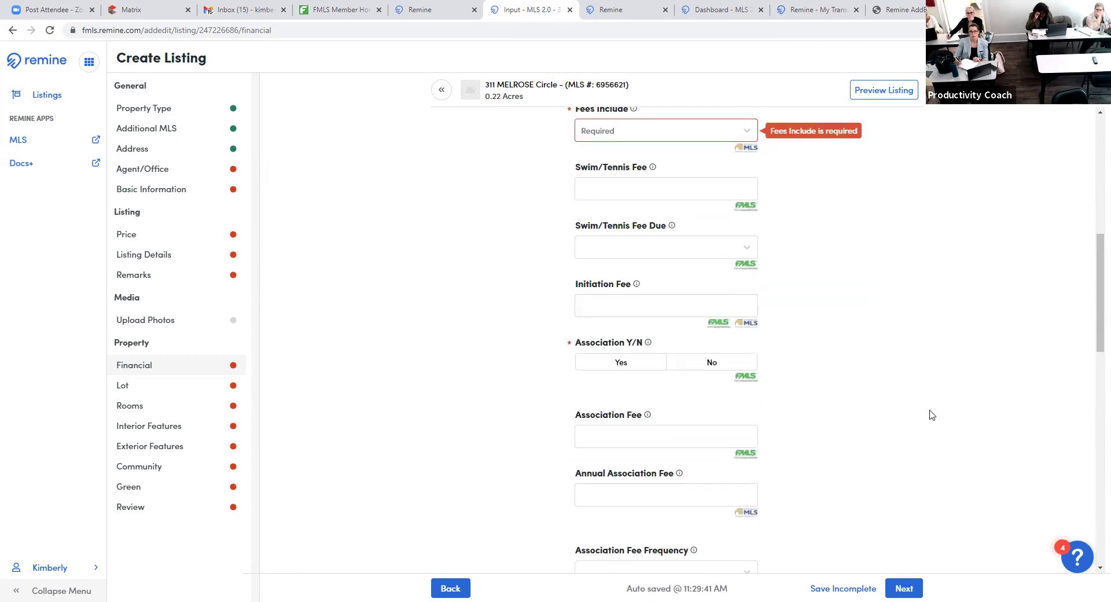
pyautogui.click(624, 311)
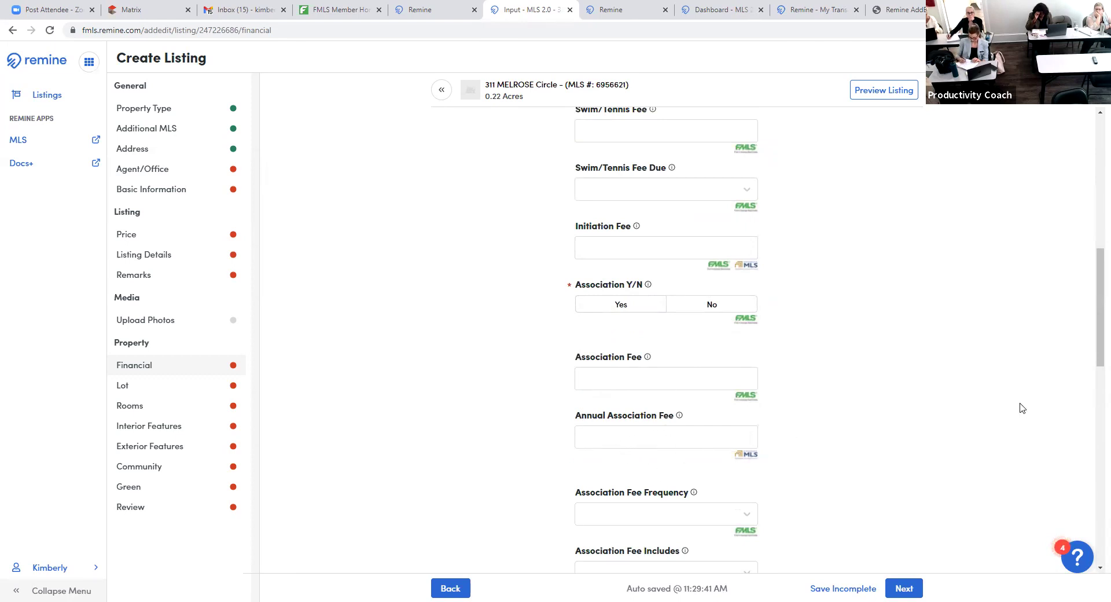
# - Enter 100100 as the Association Fee, then clear it and the Annual Association Fee again
pyautogui.scroll(-2, 967, 412)
pyautogui.scroll(-1, 938, 409)
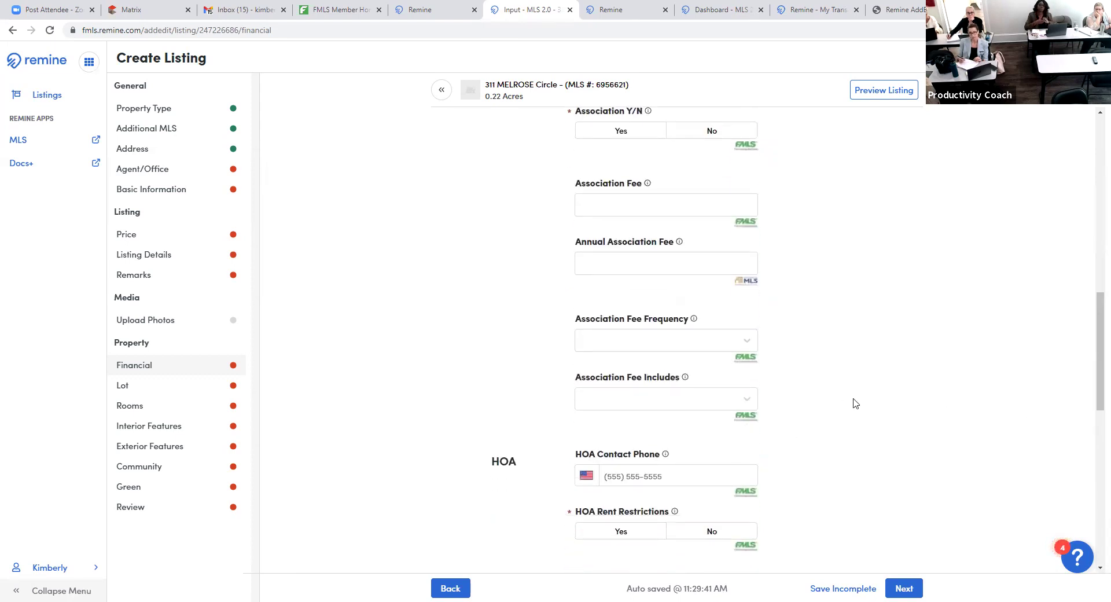
pyautogui.click(661, 209)
pyautogui.write('100100')
pyautogui.press('Tab')
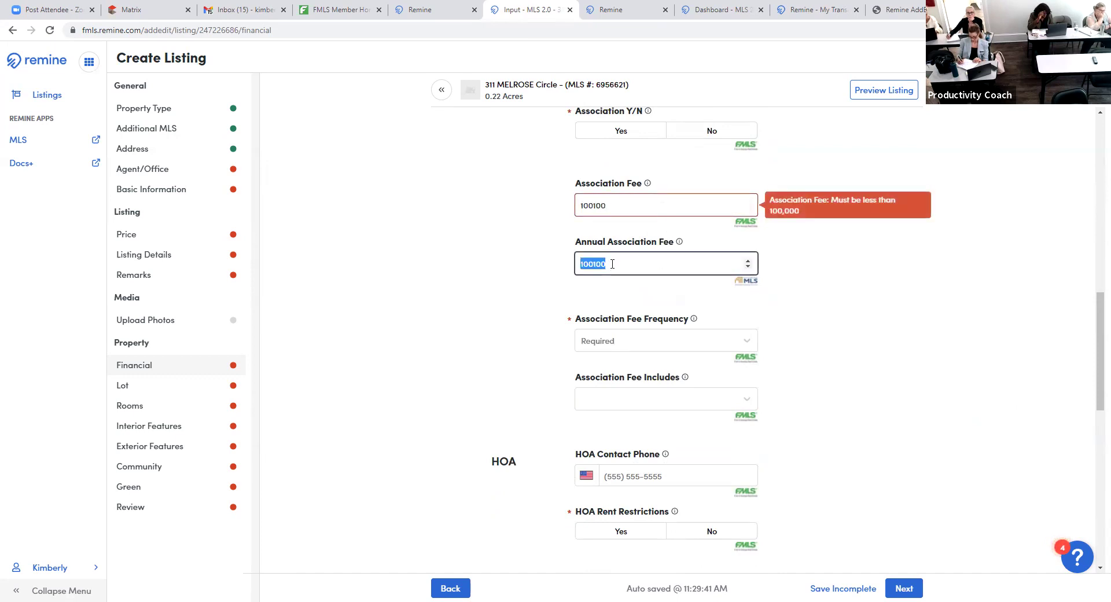
pyautogui.click(613, 264)
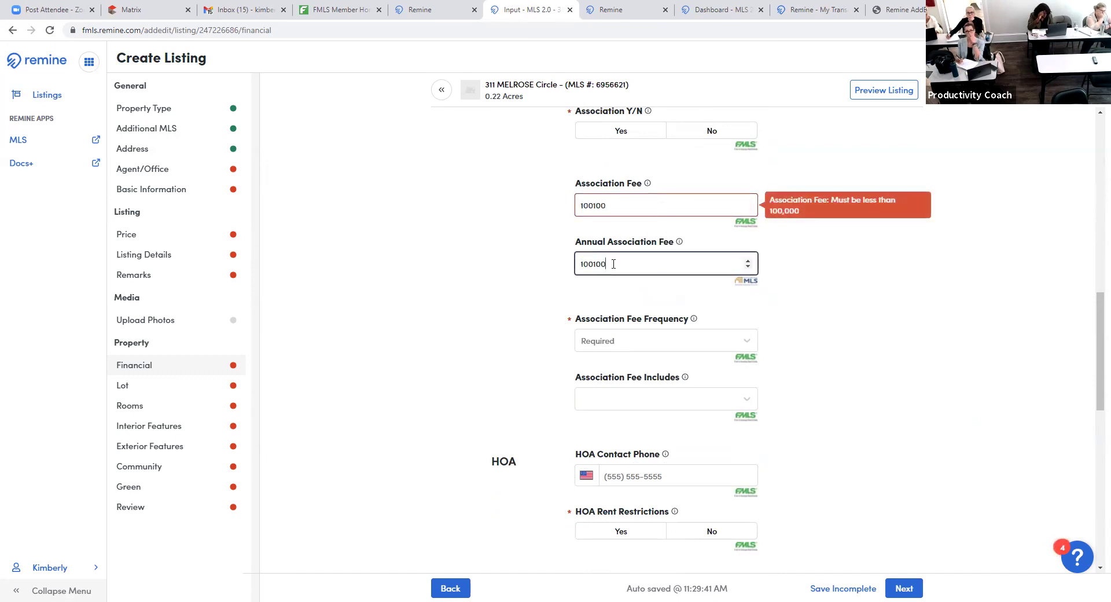
pyautogui.doubleClick(618, 213)
pyautogui.press('BackSpace')
pyautogui.press('Tab')
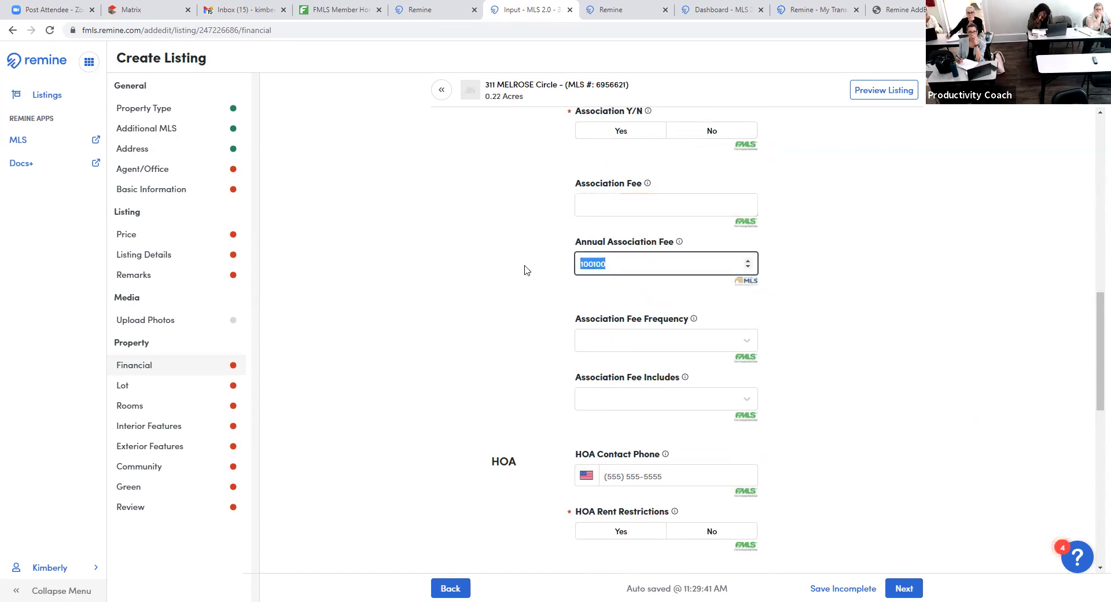
pyautogui.press('BackSpace')
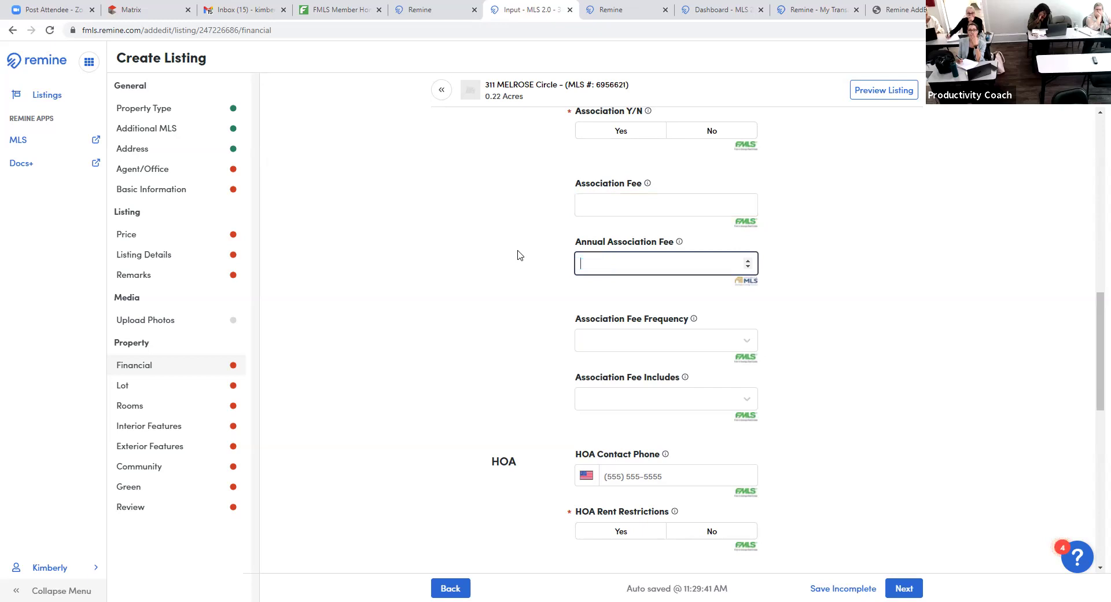
pyautogui.click(507, 316)
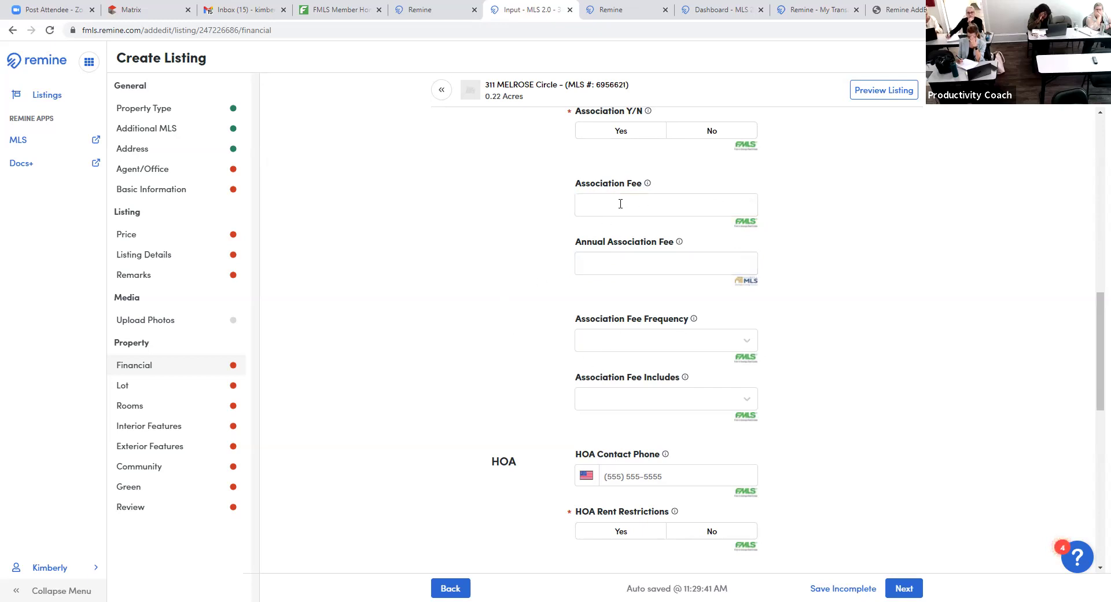
# - Check the Association Fee Frequency choices without picking one, then scroll down the Financial form
pyautogui.click(675, 339)
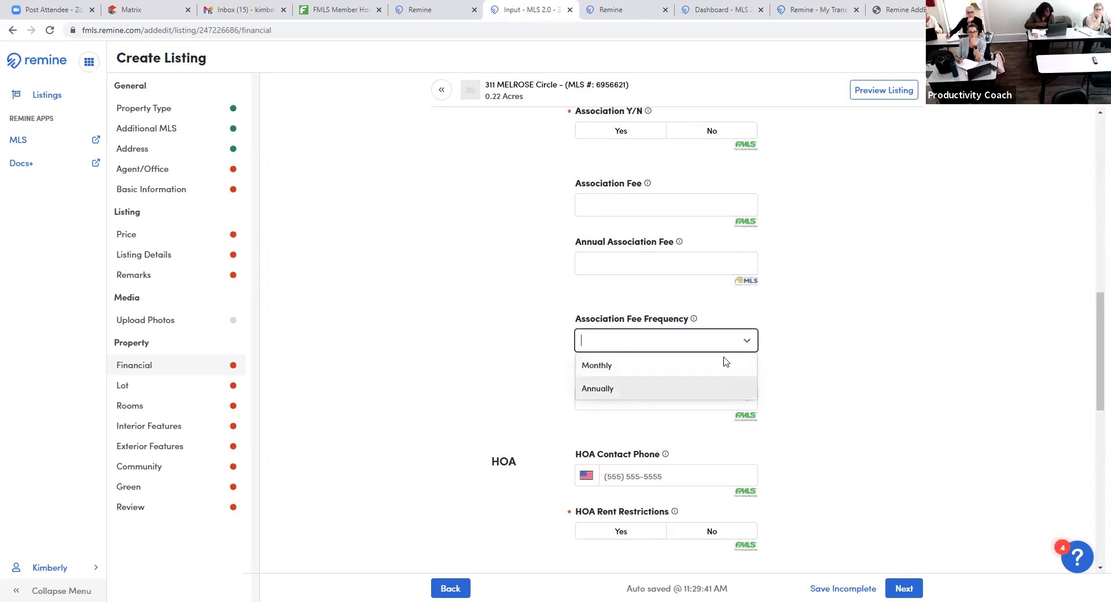
pyautogui.click(826, 320)
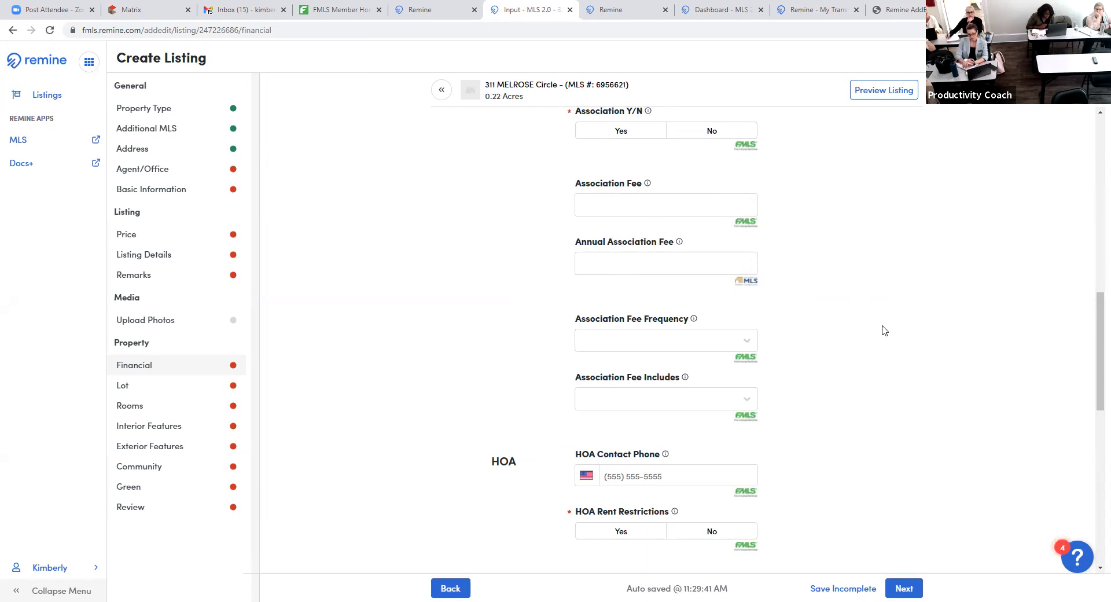
pyautogui.scroll(-2, 884, 330)
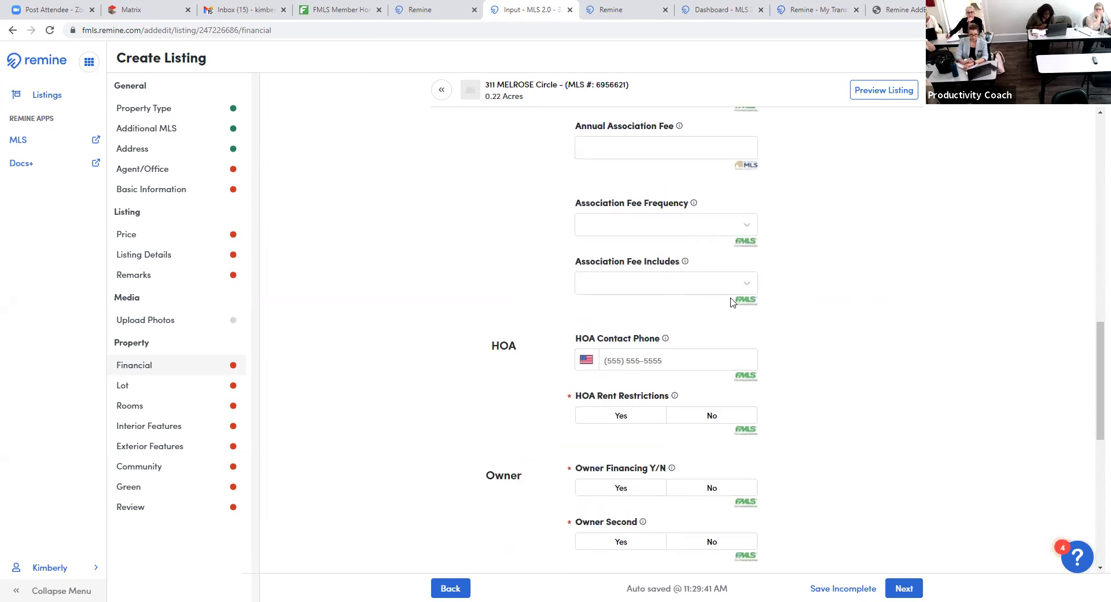
pyautogui.scroll(-1, 843, 318)
pyautogui.scroll(-2, 843, 318)
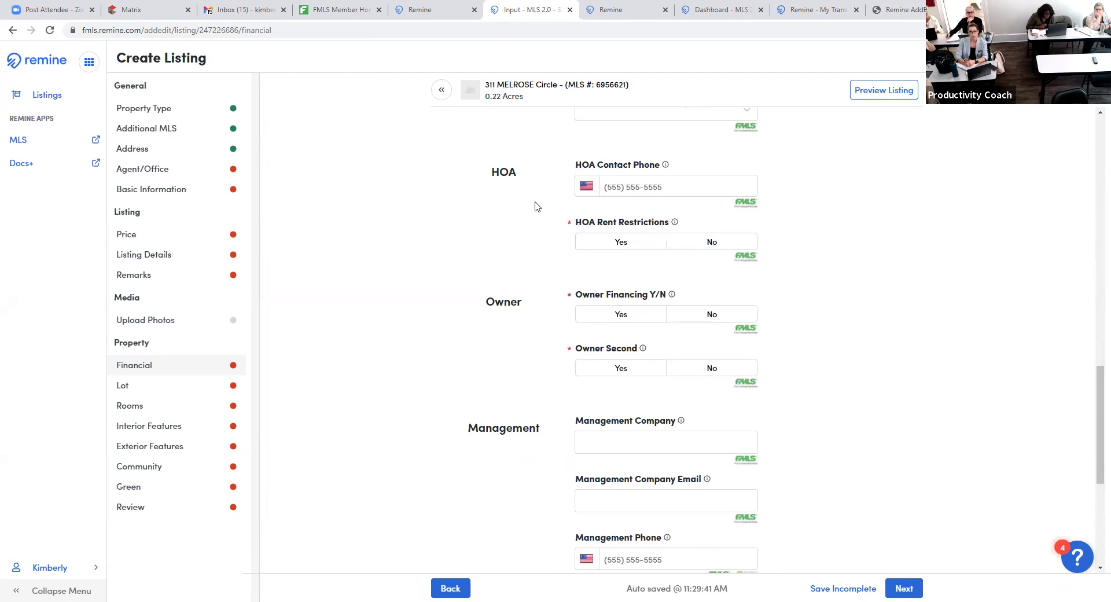
pyautogui.scroll(-2, 880, 376)
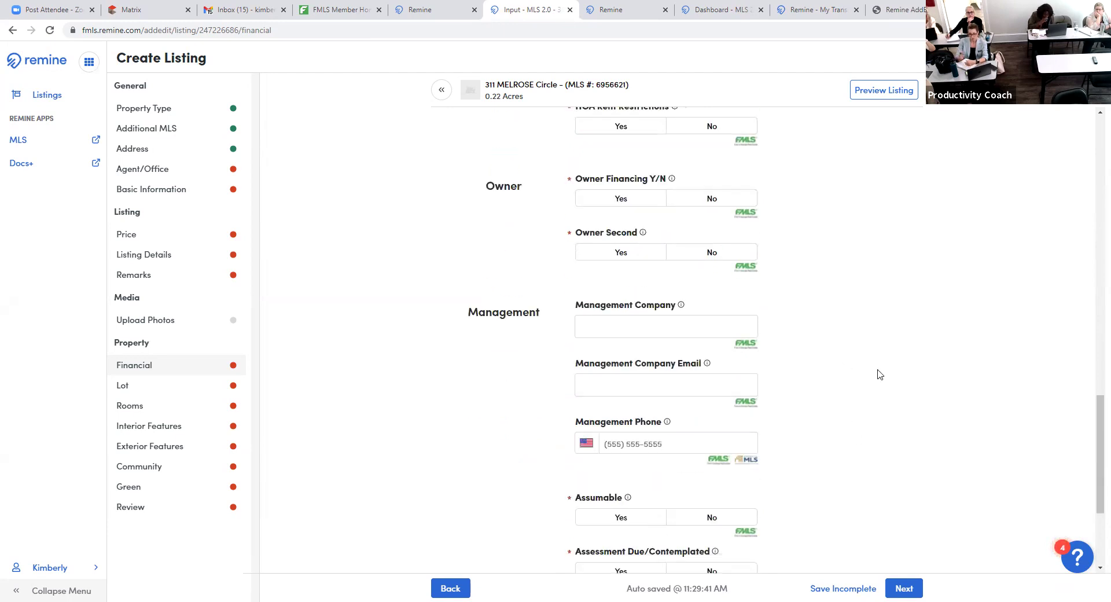
pyautogui.scroll(-2, 886, 379)
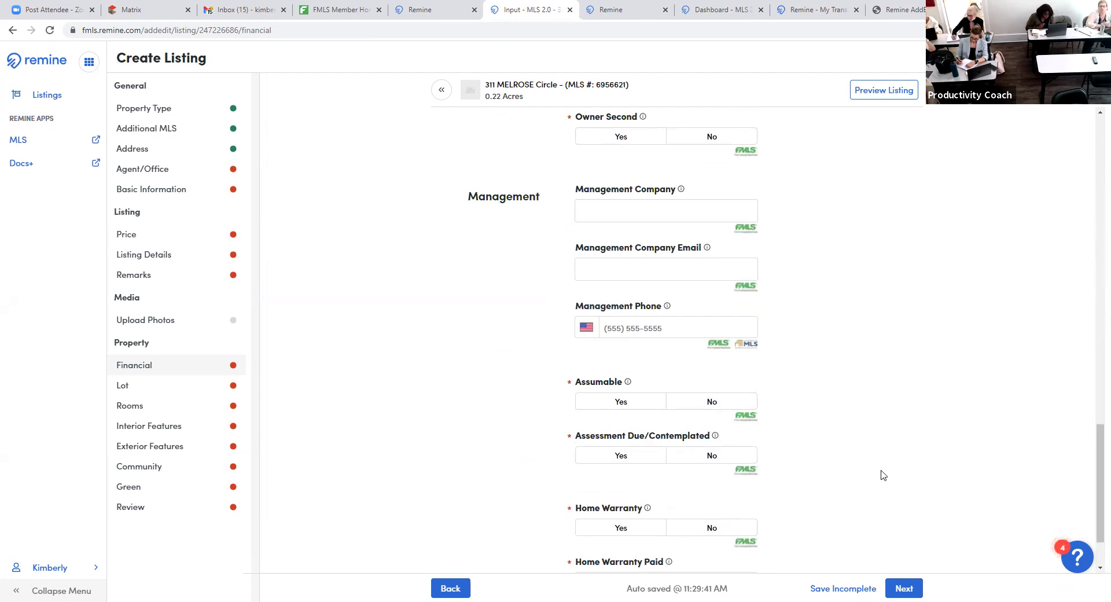
pyautogui.scroll(-2, 887, 480)
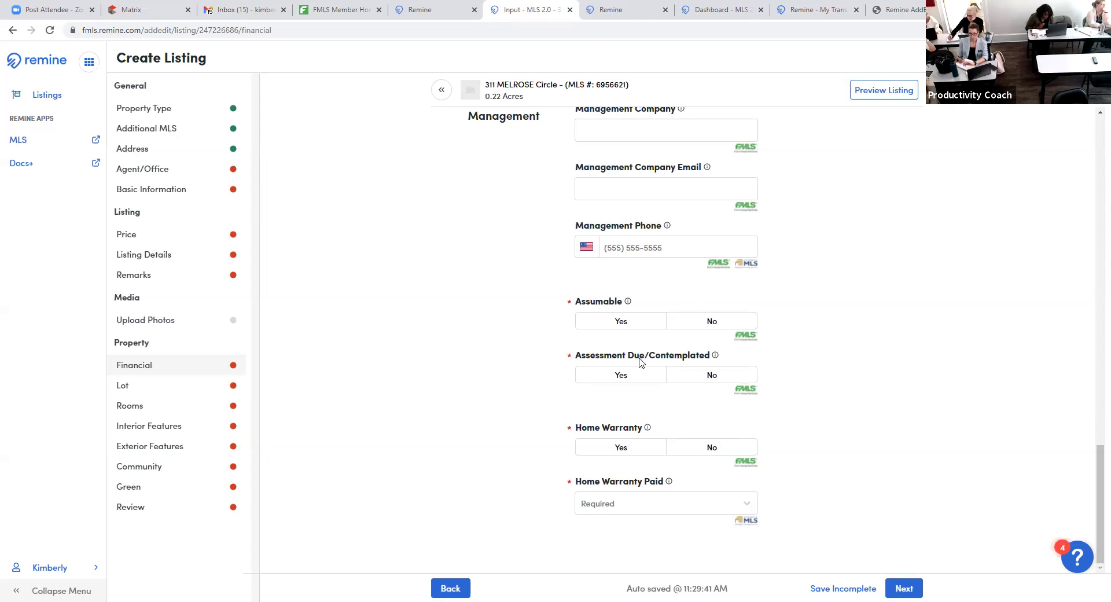
# - Answer No for Assessment Due/Contemplated and Yes for home warranty, then advance to Lot
pyautogui.click(712, 375)
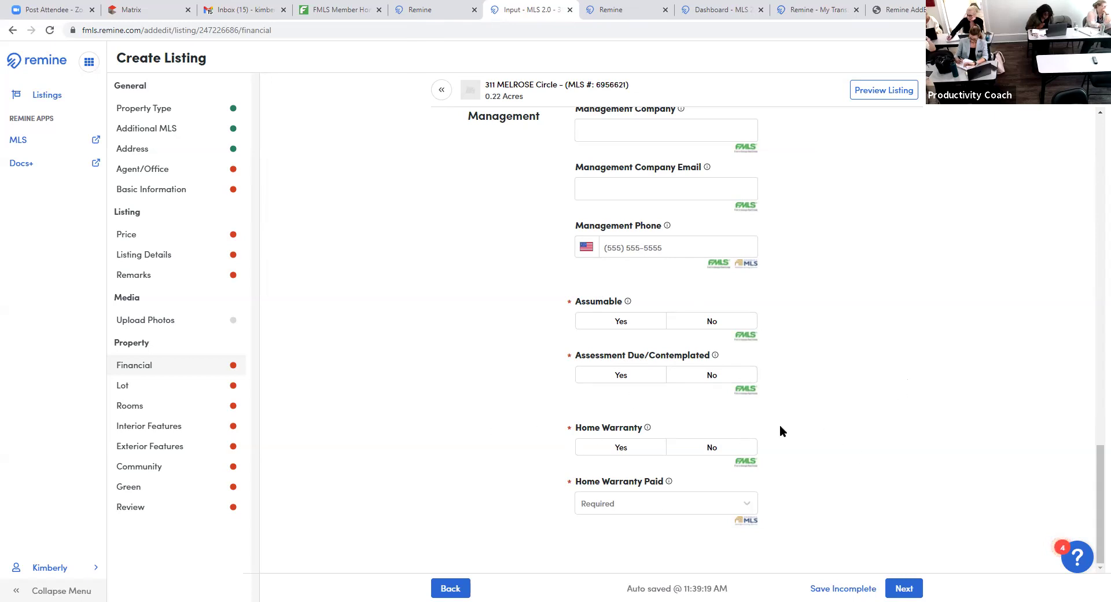
pyautogui.click(717, 452)
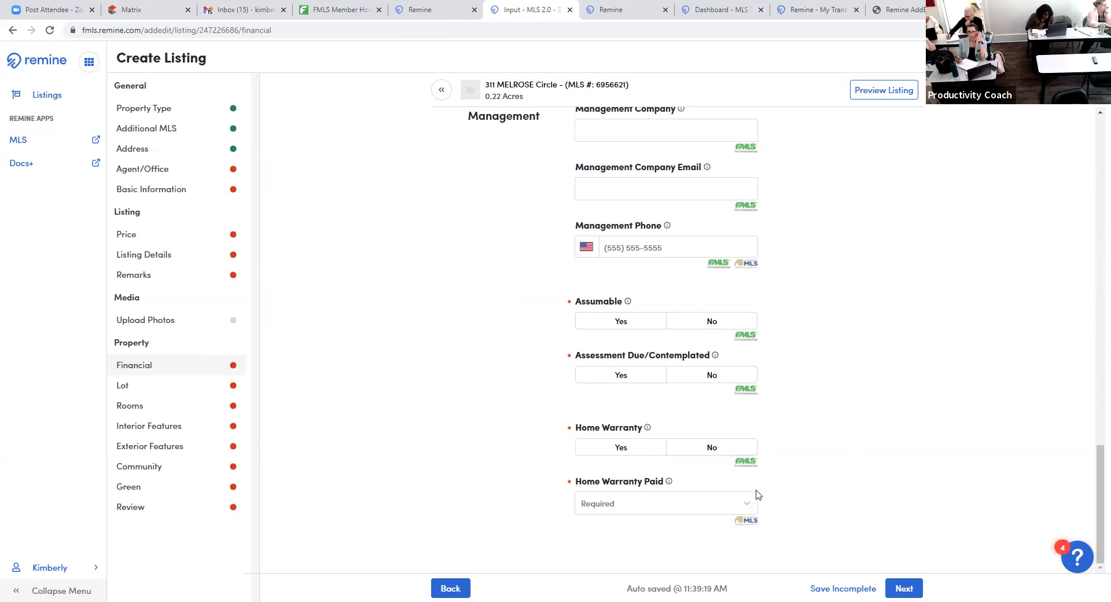
pyautogui.click(635, 454)
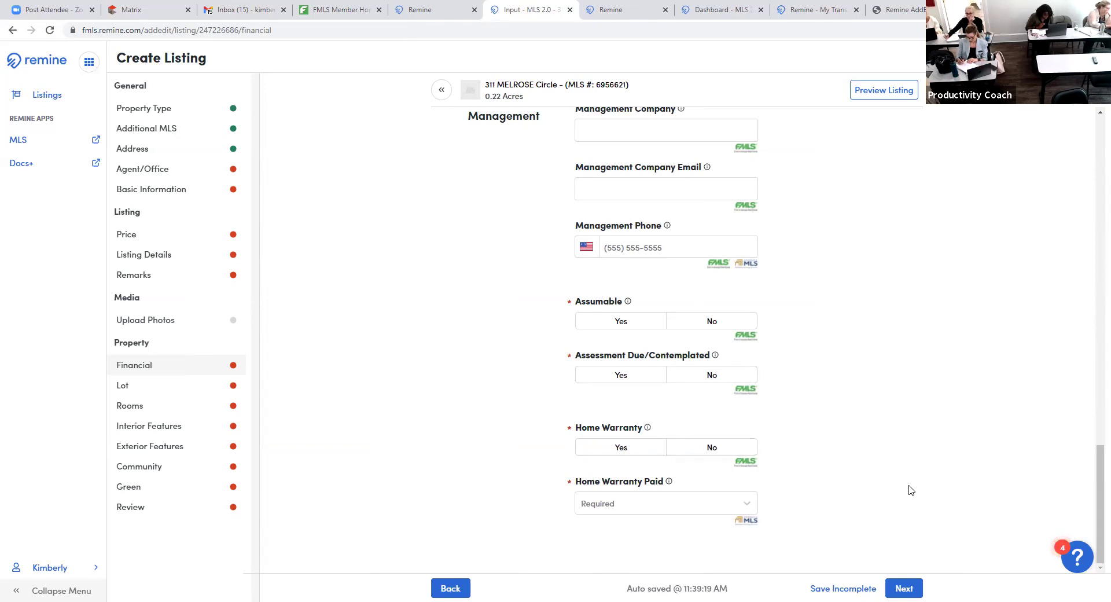
pyautogui.click(904, 588)
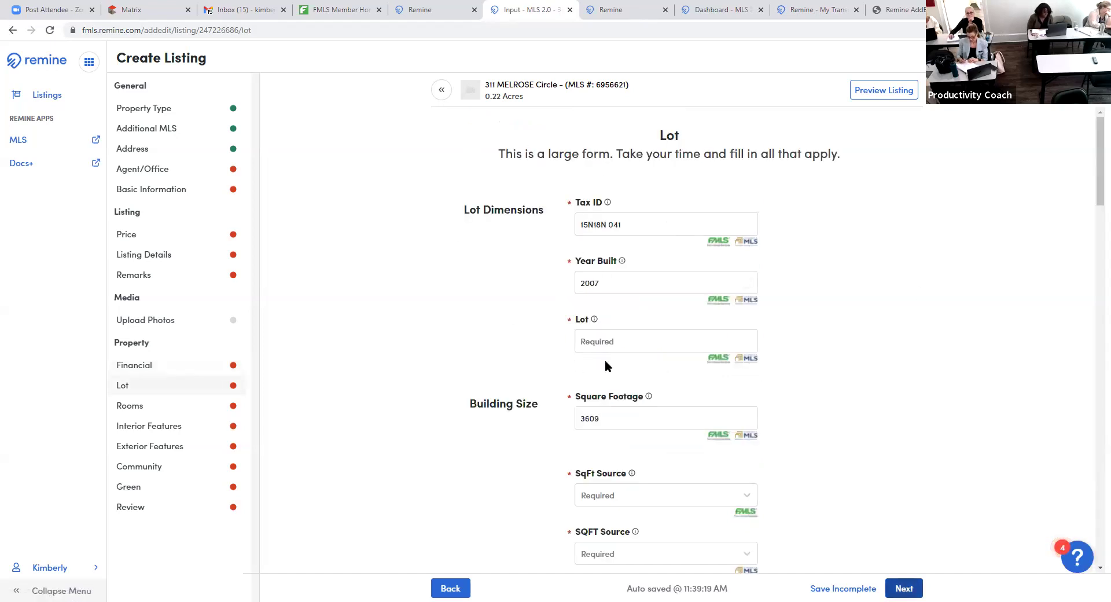
# - Enter 0 as the Lot value
pyautogui.click(660, 338)
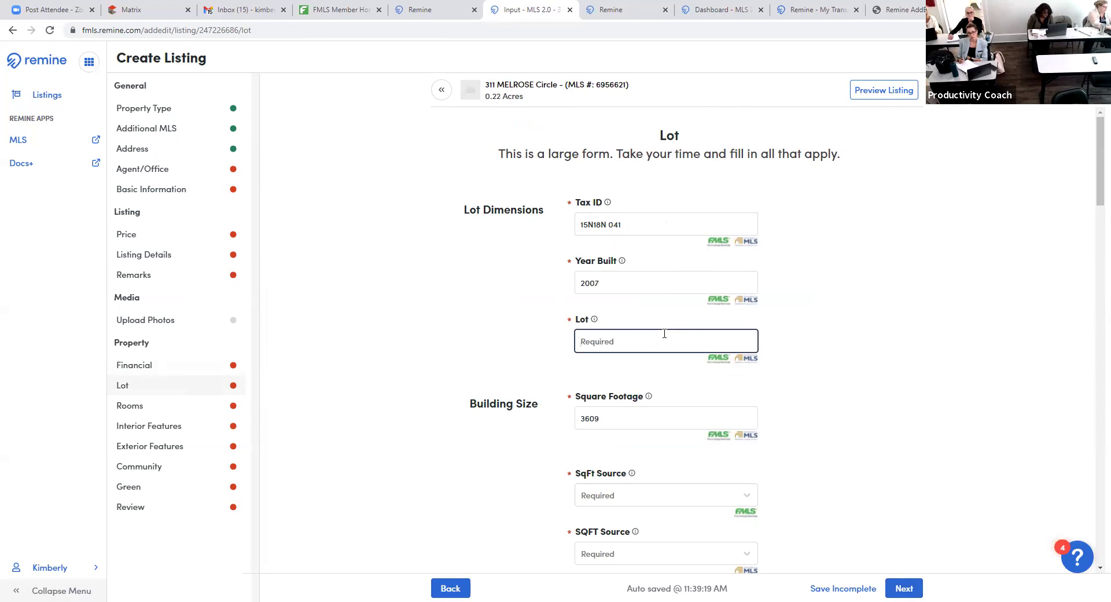
pyautogui.write('0')
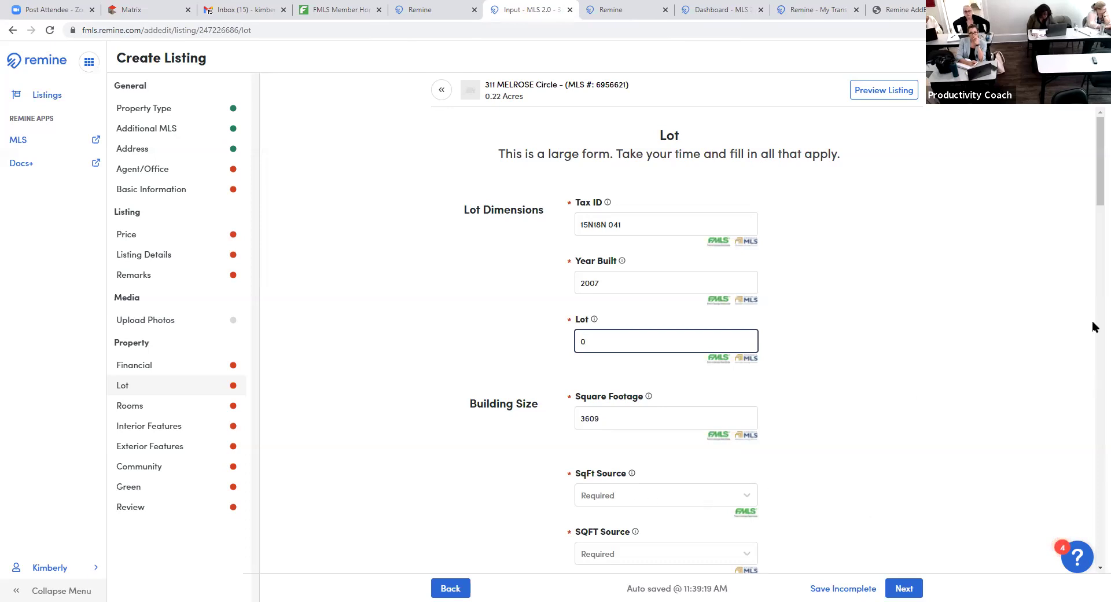
pyautogui.scroll(-2, 850, 337)
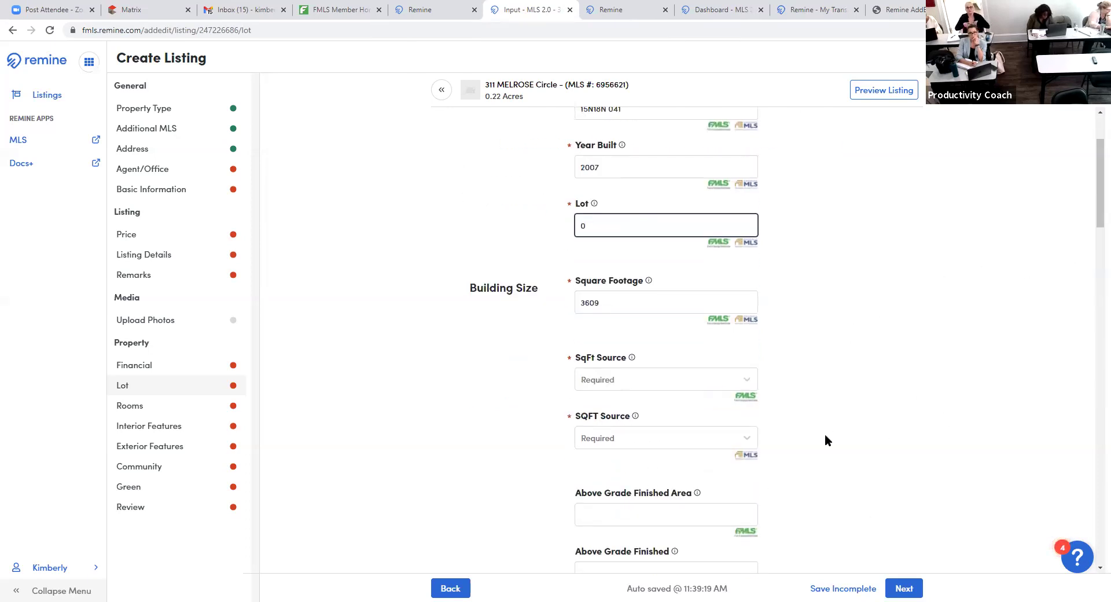
# - Look at the Square Footage Source options without choosing one, then scroll through the Lot form
pyautogui.click(728, 382)
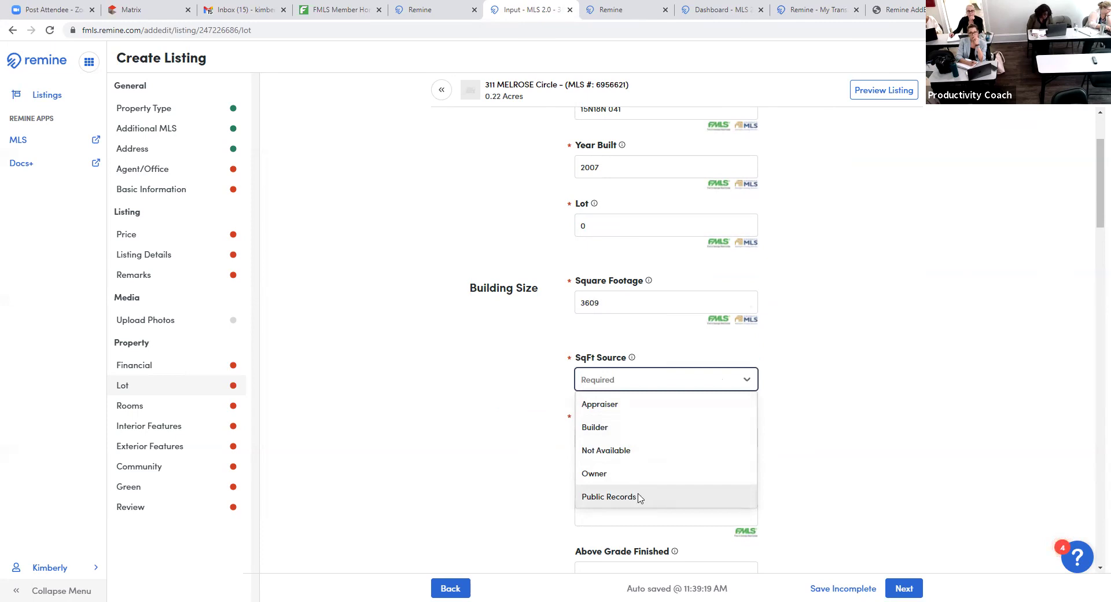
pyautogui.click(900, 427)
pyautogui.scroll(-1, 875, 437)
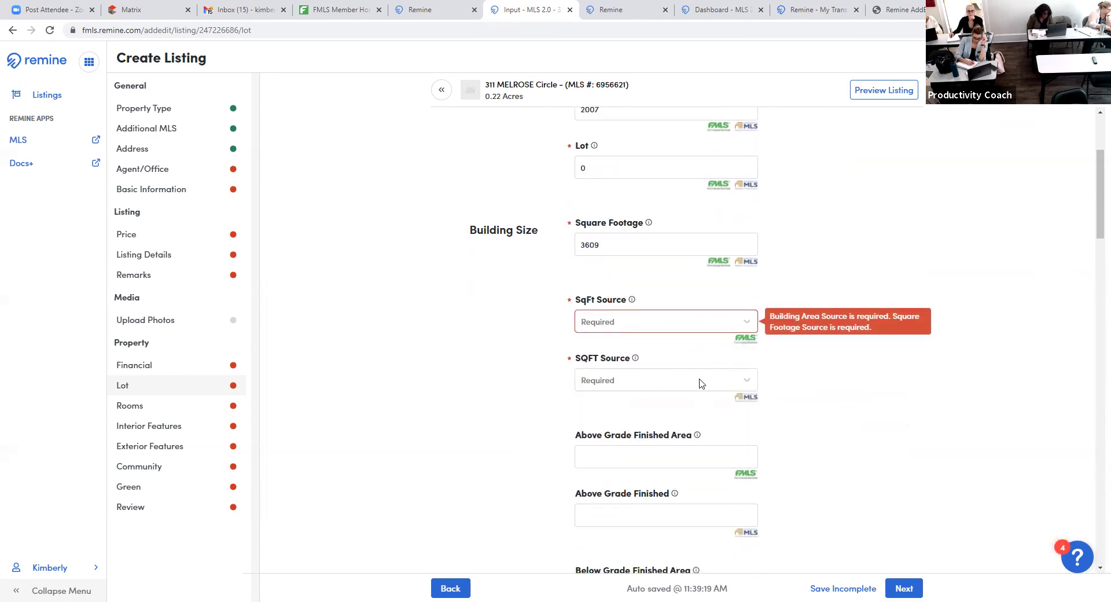
pyautogui.scroll(-1, 946, 394)
pyautogui.scroll(-1, 946, 390)
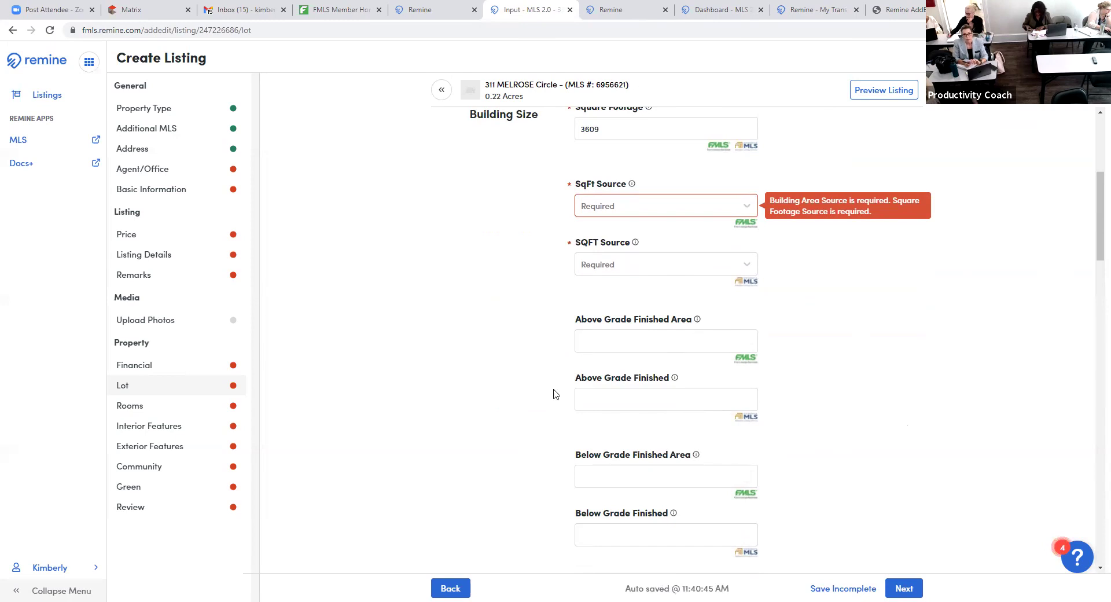
pyautogui.scroll(-1, 554, 394)
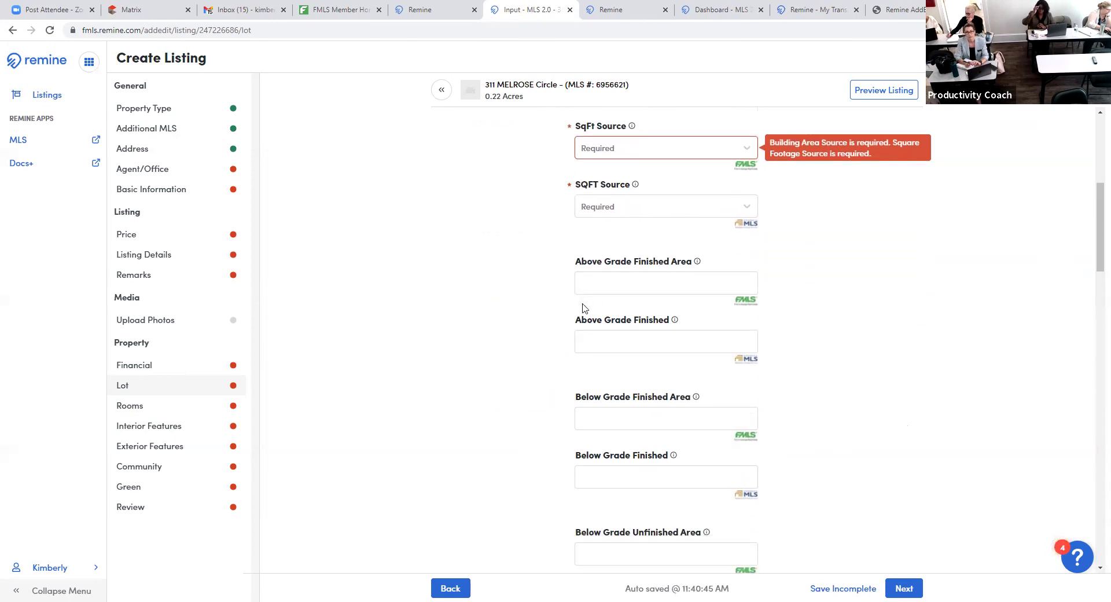
pyautogui.scroll(-5, 889, 403)
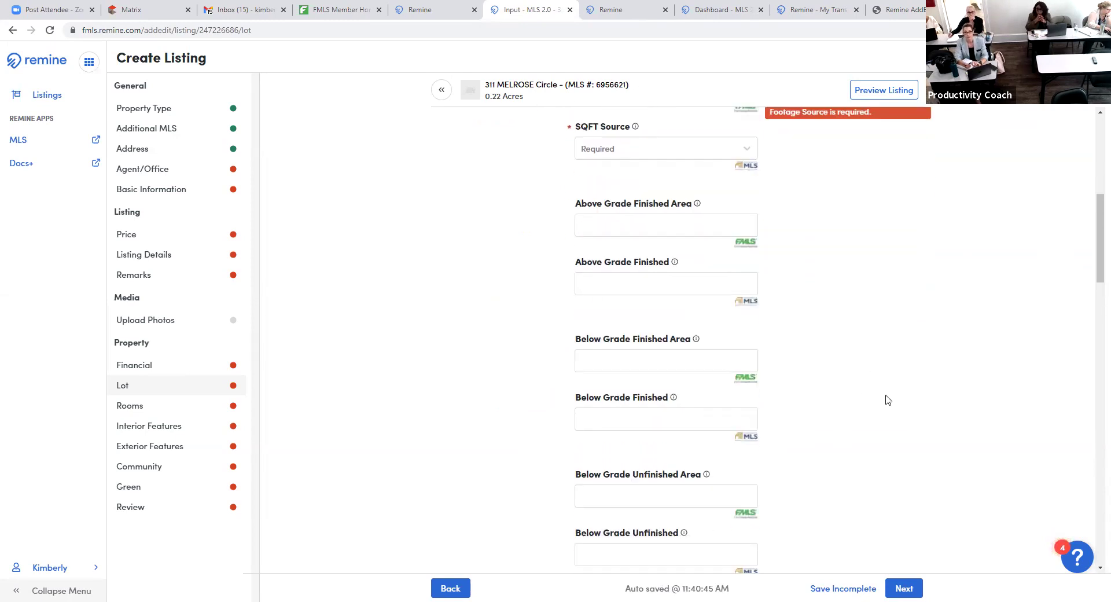
pyautogui.scroll(-3, 885, 398)
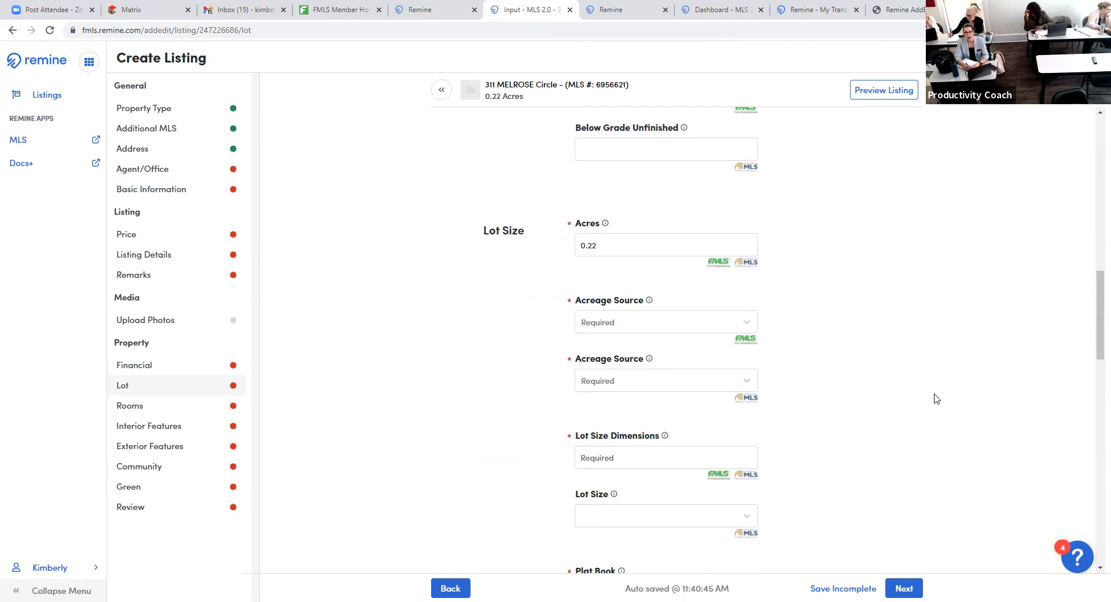
pyautogui.scroll(-2, 935, 398)
pyautogui.click(654, 341)
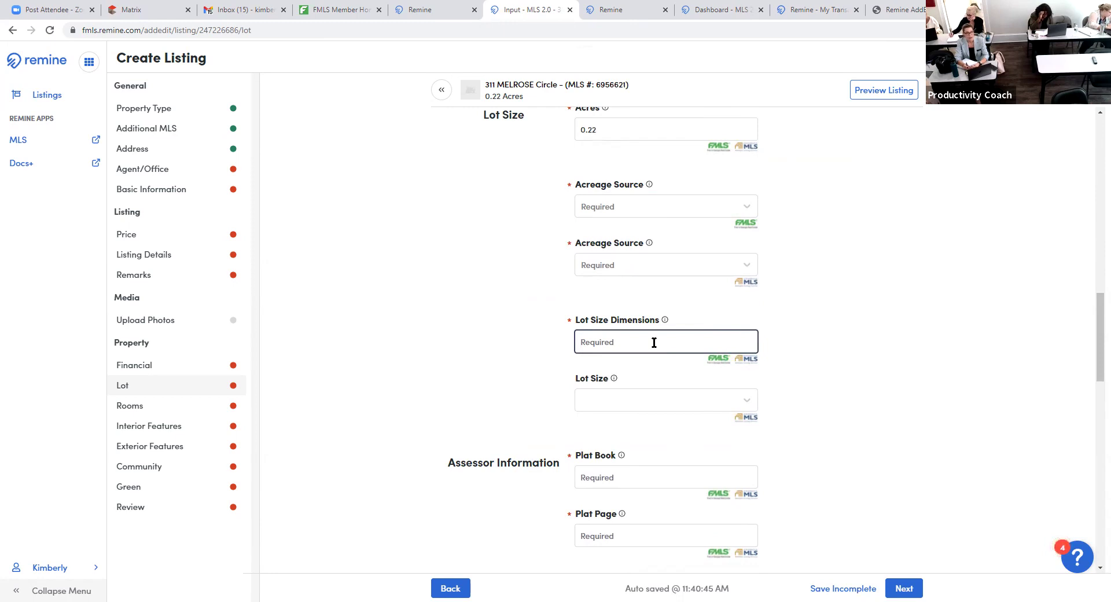
pyautogui.click(913, 368)
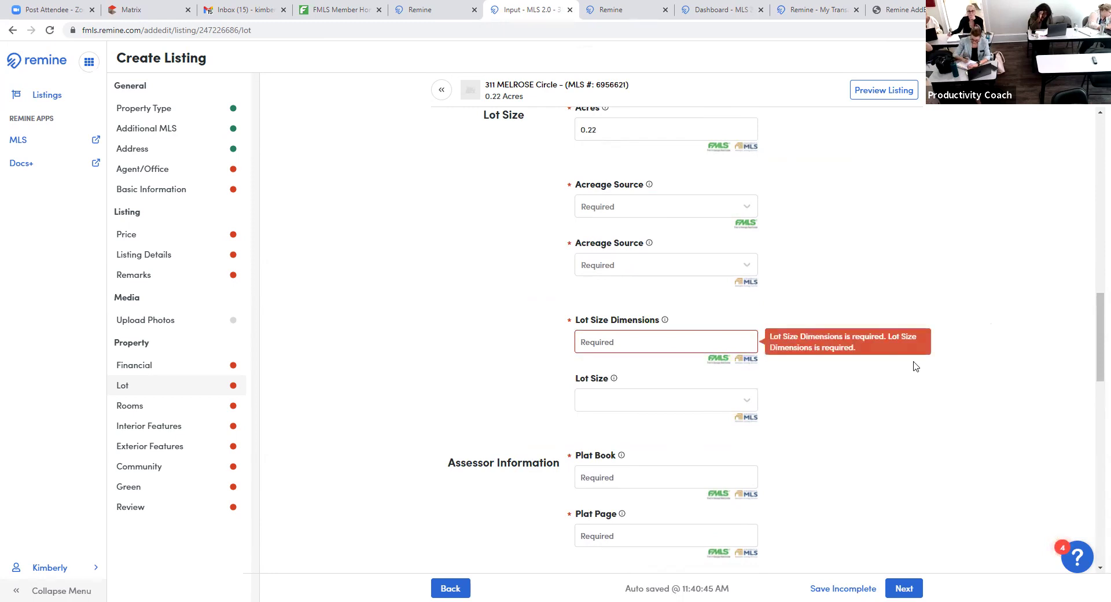
pyautogui.scroll(-3, 913, 367)
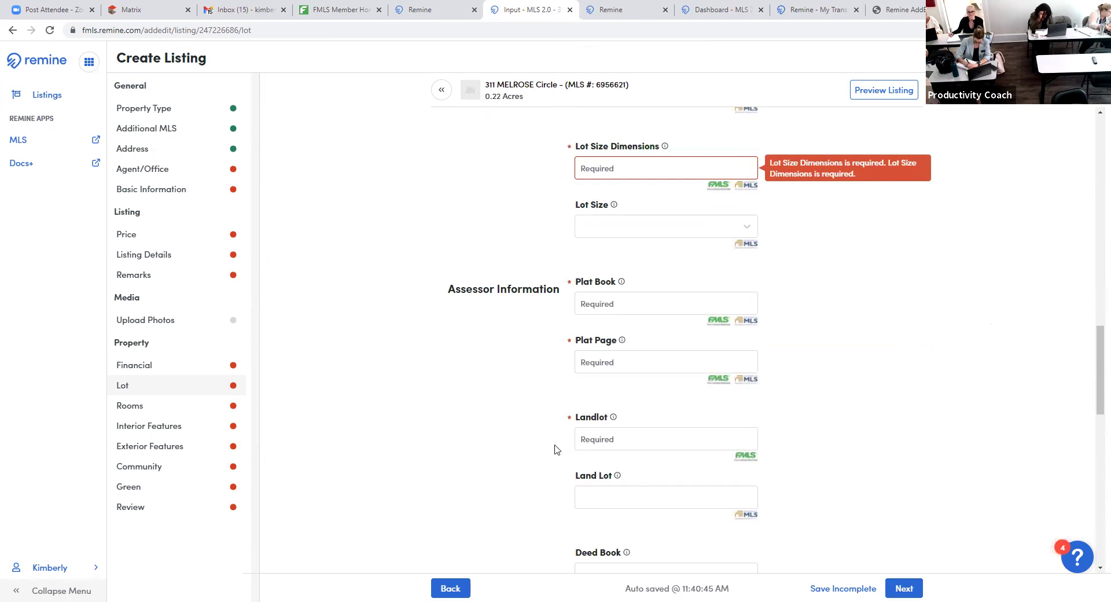
pyautogui.scroll(-1, 539, 451)
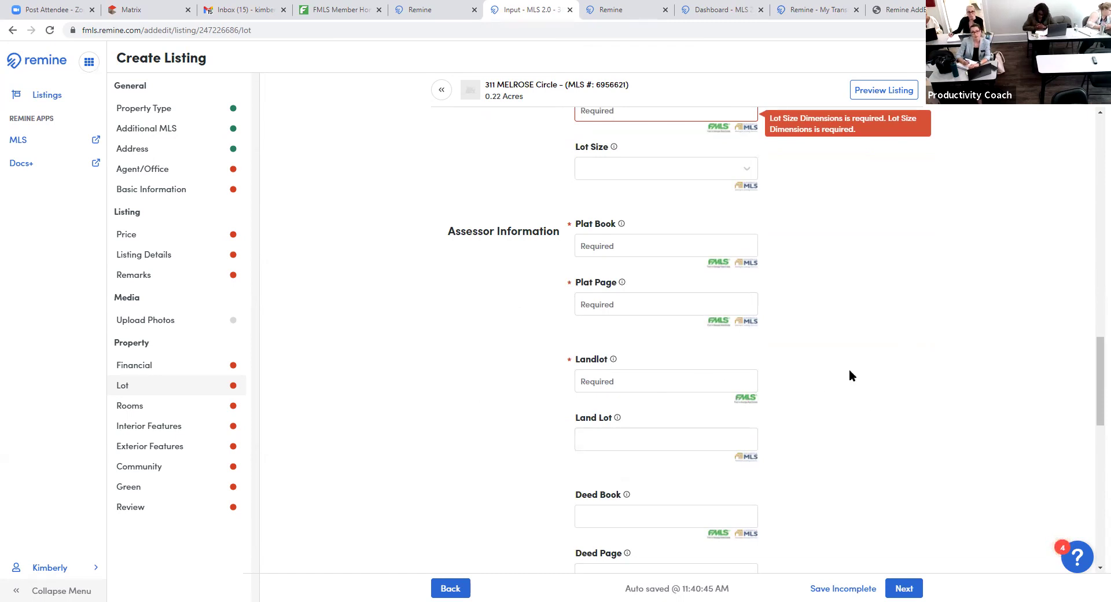
pyautogui.scroll(-3, 850, 376)
pyautogui.scroll(1, 850, 372)
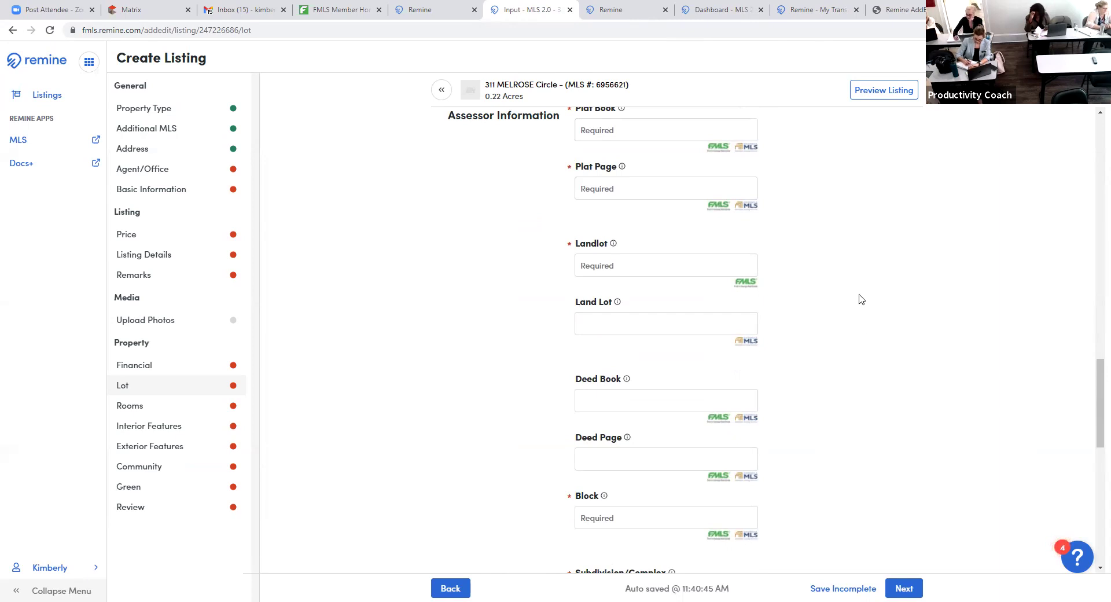
pyautogui.scroll(-2, 856, 296)
pyautogui.scroll(-2, 855, 298)
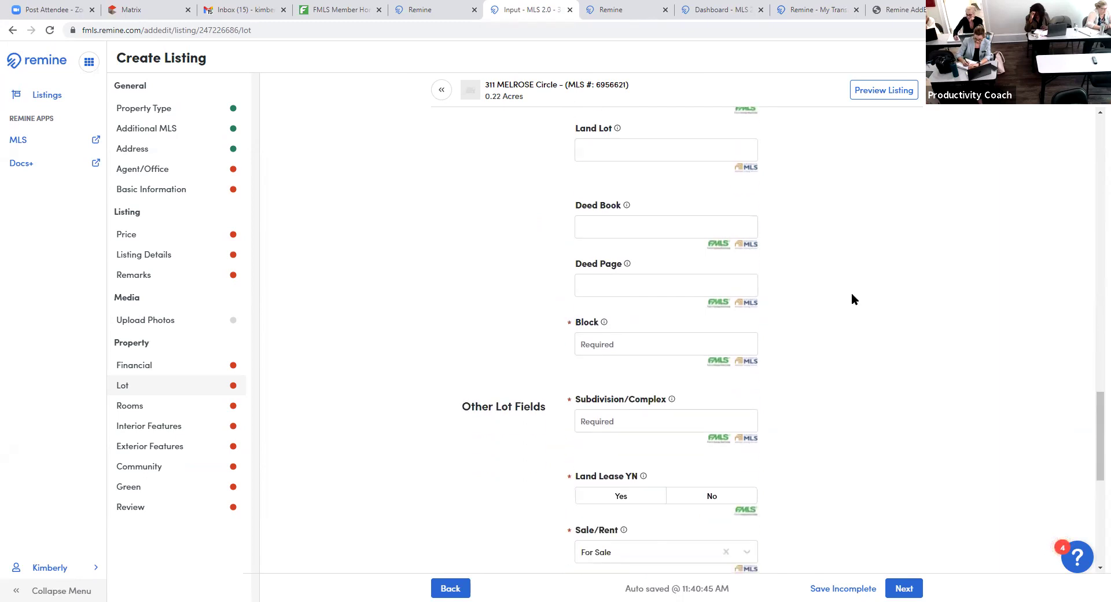
pyautogui.scroll(-2, 859, 297)
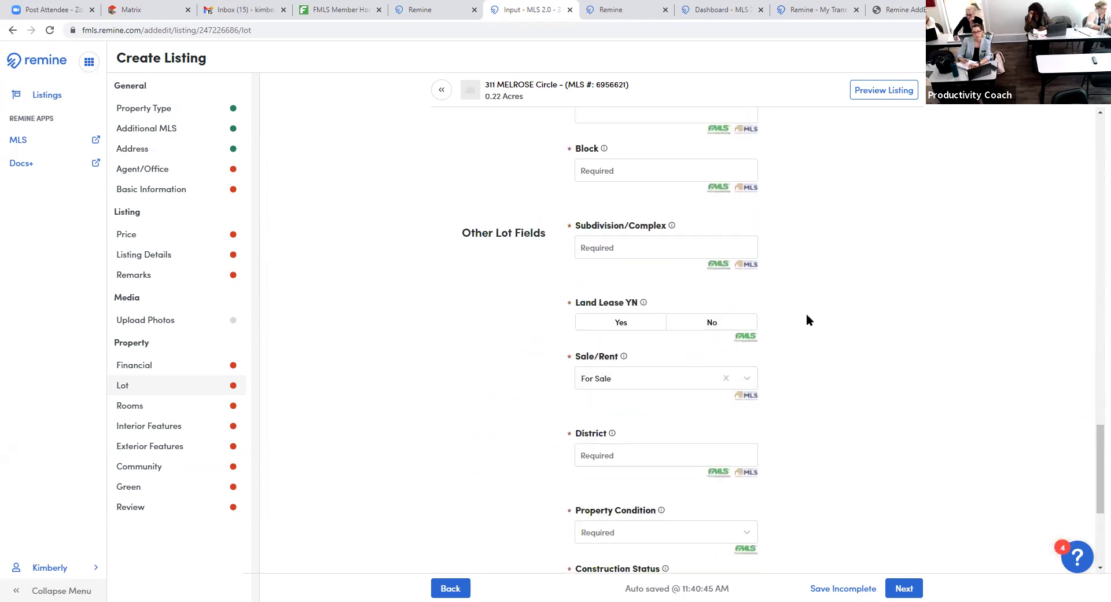
# - Keep For Sale as the Sale/Rent value, leaving subdivision and district untouched
pyautogui.click(707, 243)
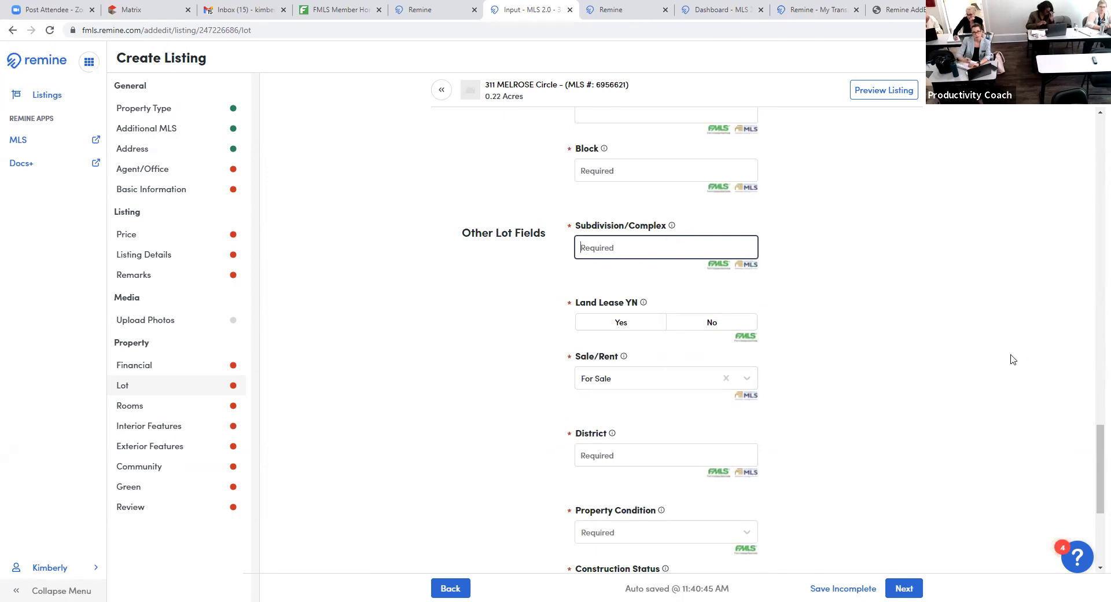
pyautogui.scroll(-1, 859, 246)
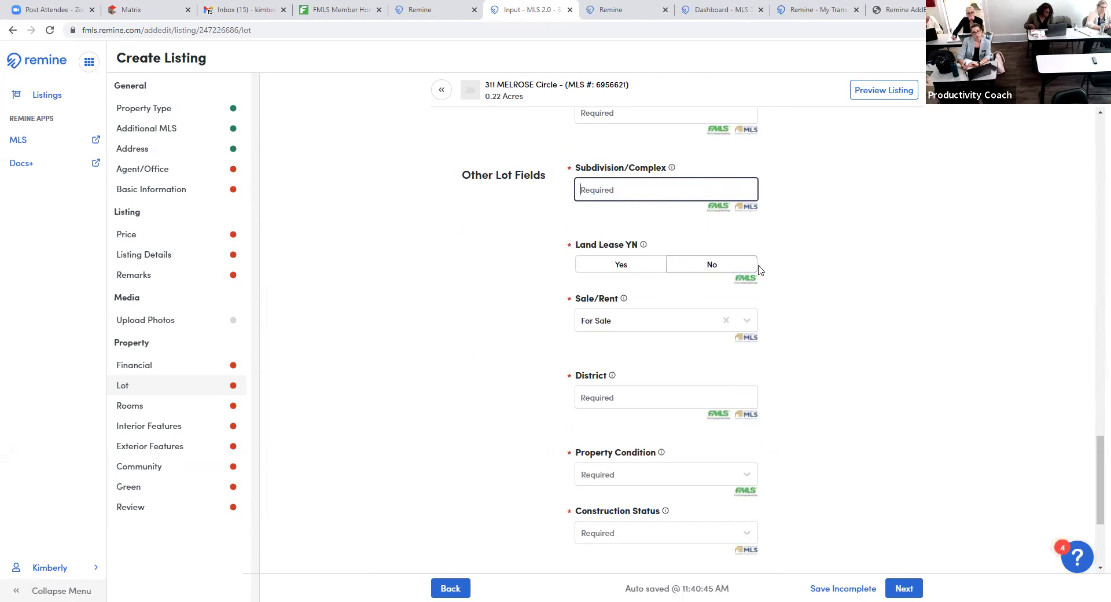
pyautogui.scroll(-2, 869, 336)
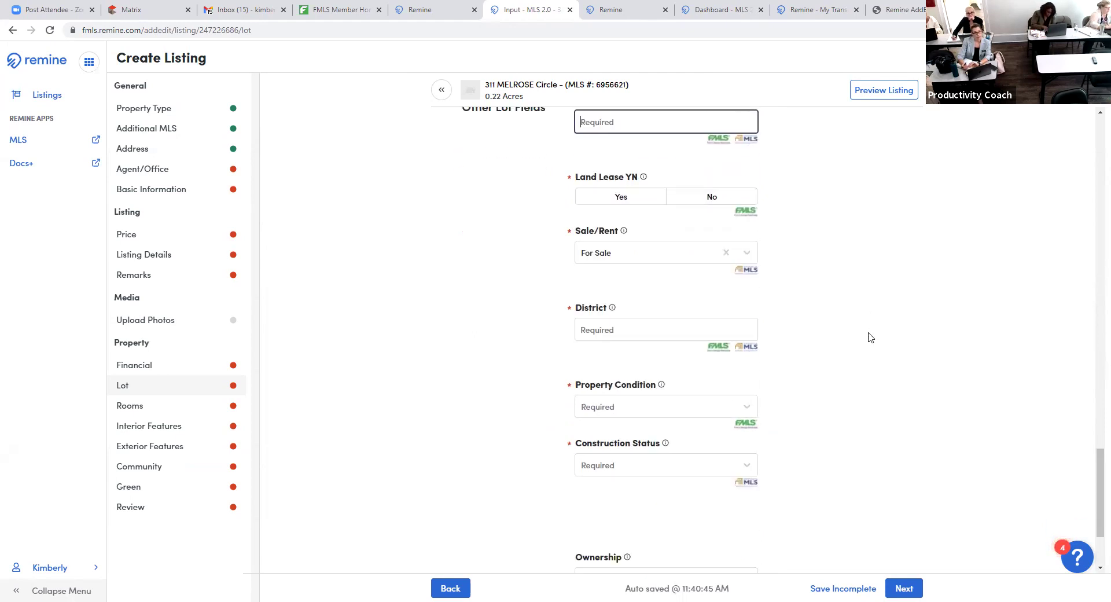
pyautogui.click(737, 207)
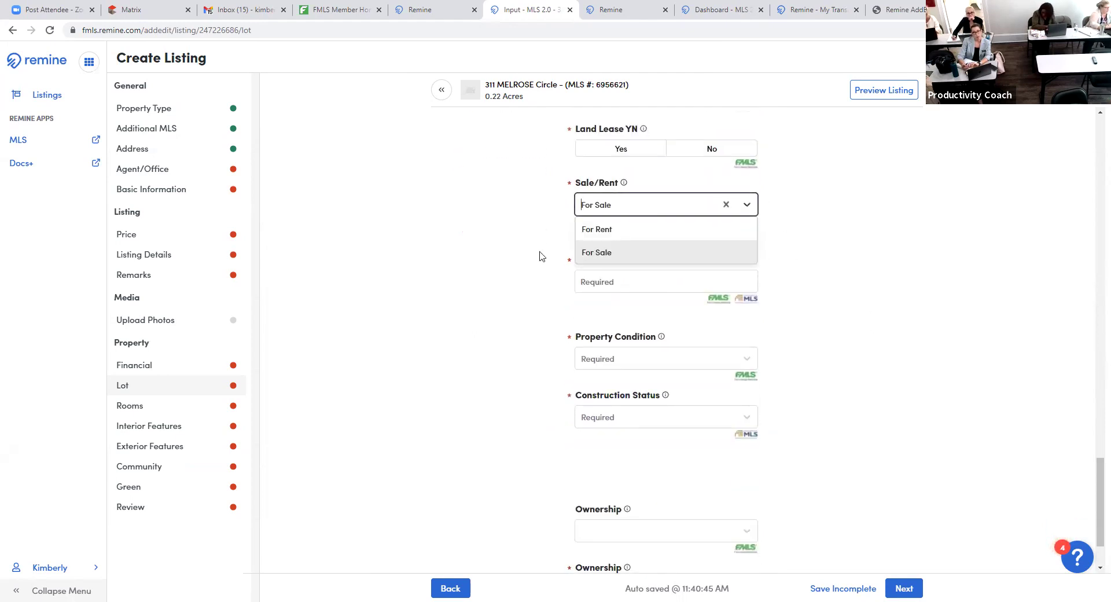
pyautogui.click(954, 271)
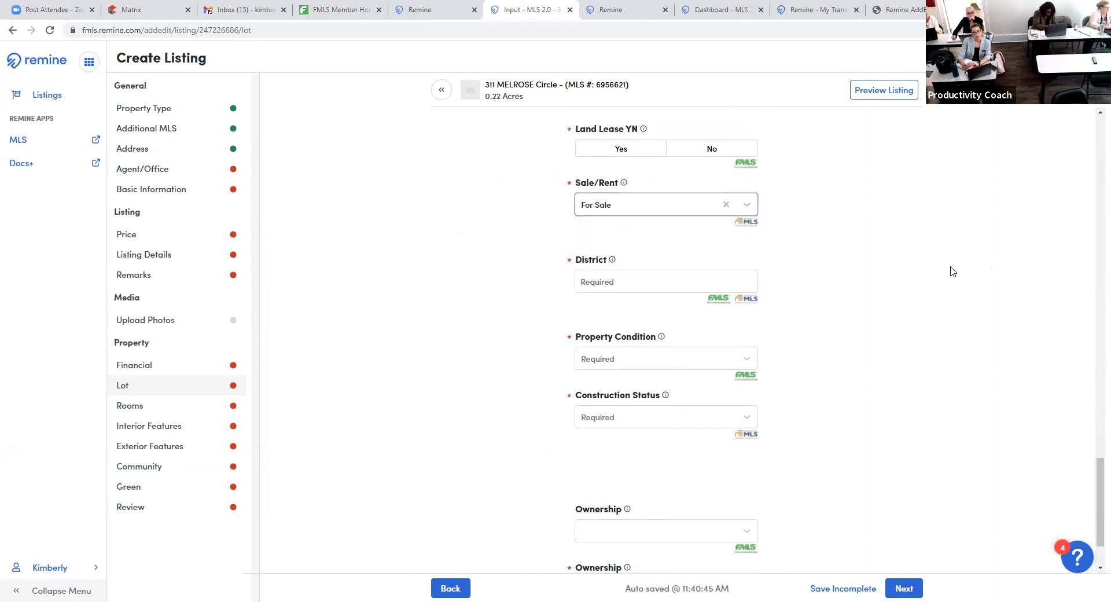
pyautogui.click(719, 275)
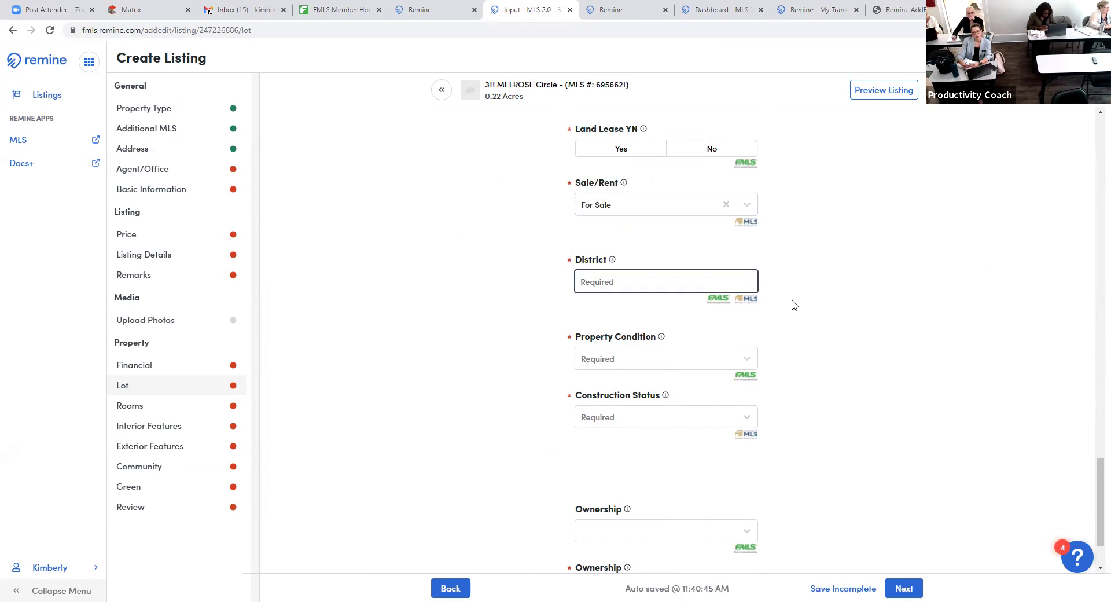
# - Review the Property Condition and Ownership choices without picking either, then advance to Rooms
pyautogui.scroll(-1, 874, 308)
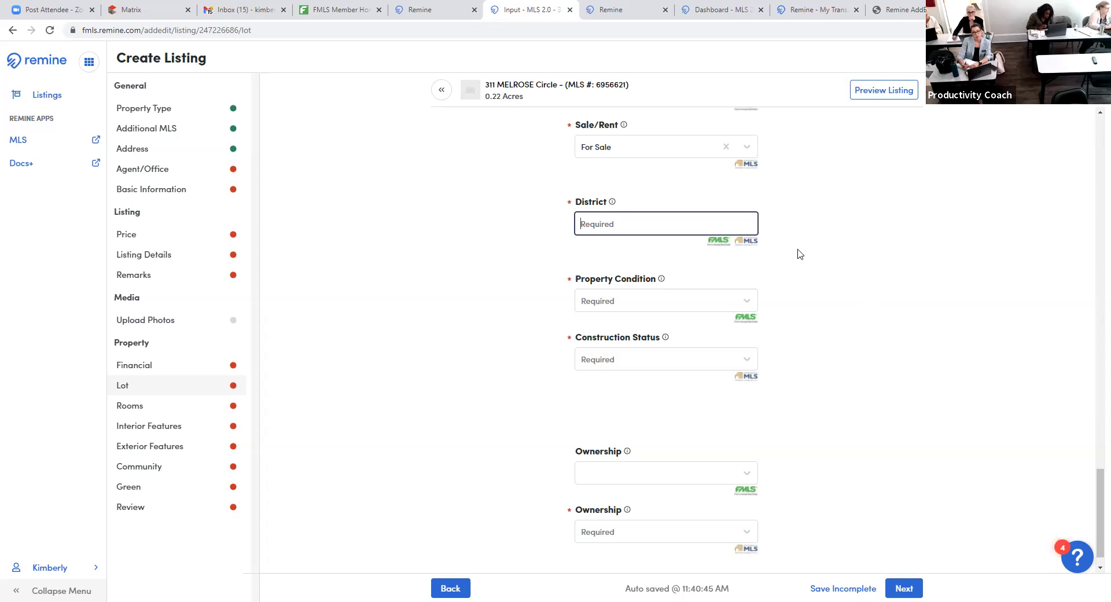
pyautogui.click(743, 307)
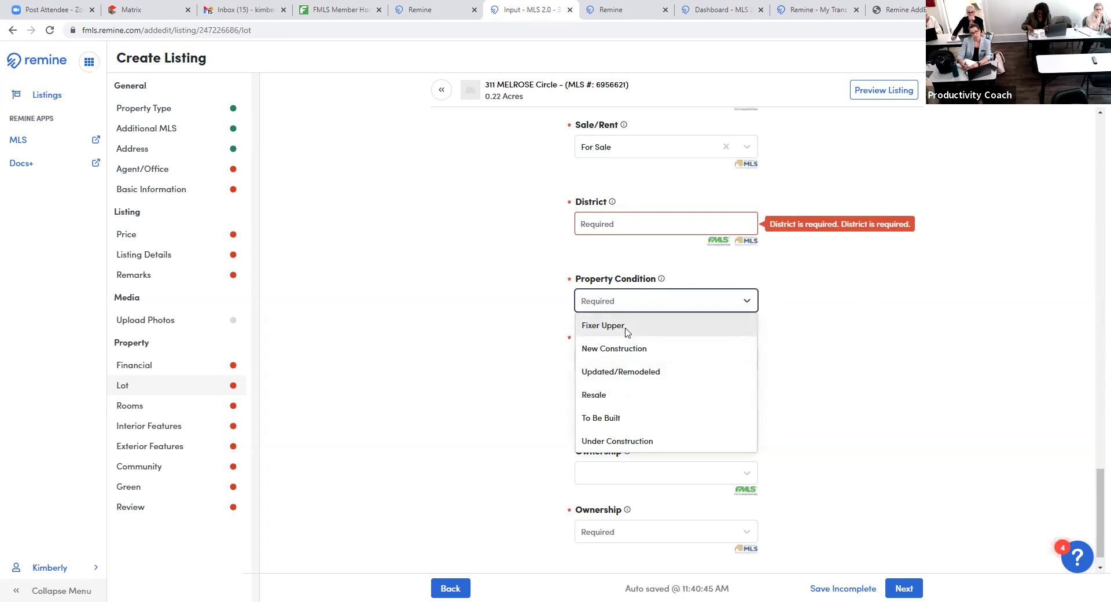
pyautogui.click(875, 384)
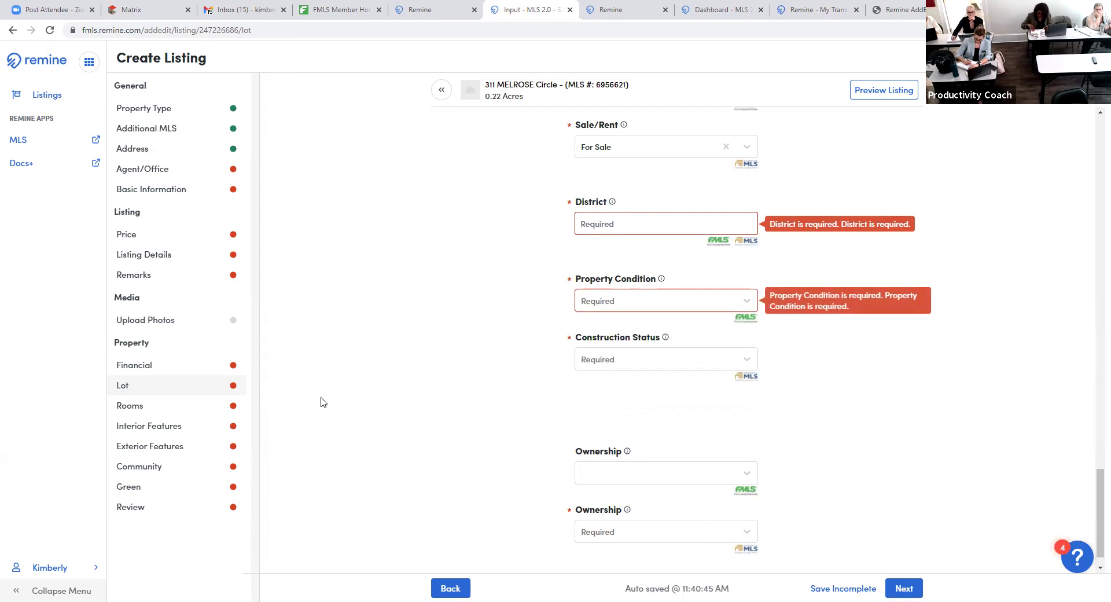
pyautogui.scroll(-1, 750, 476)
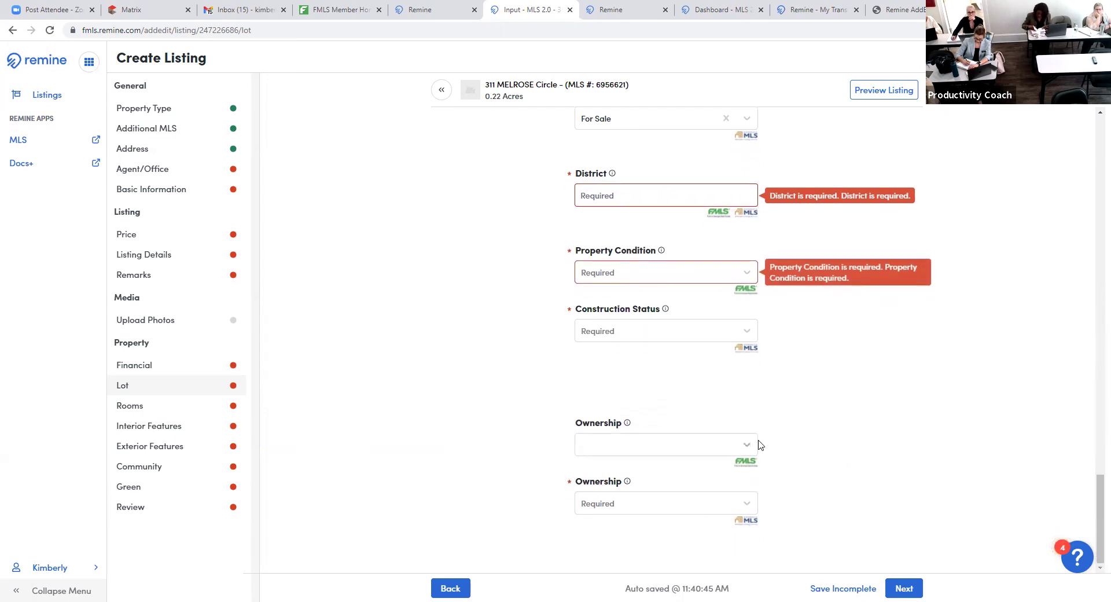
pyautogui.click(750, 444)
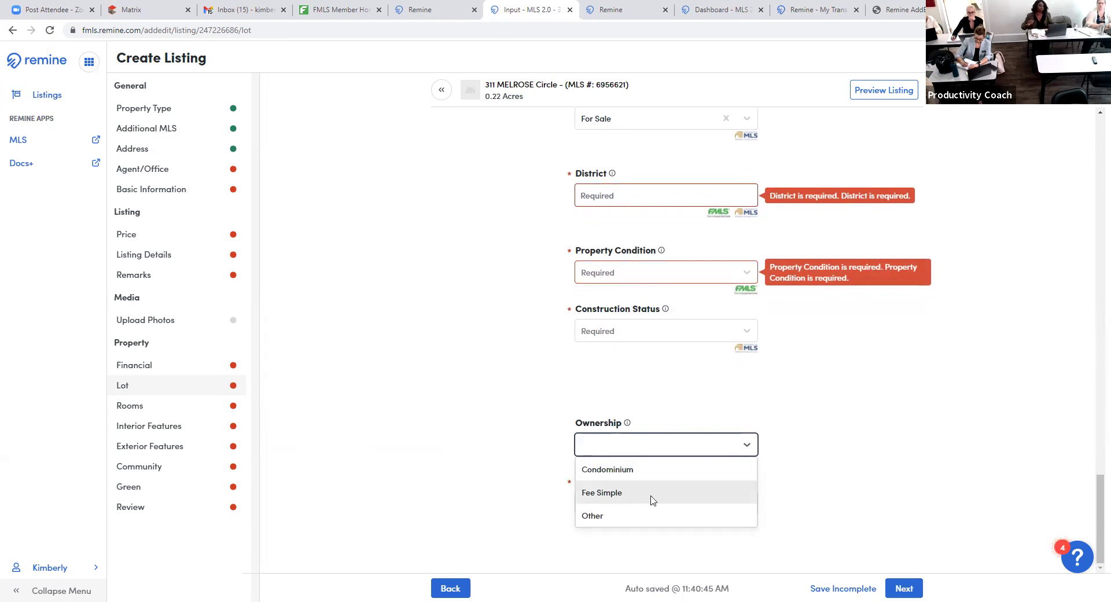
pyautogui.click(872, 472)
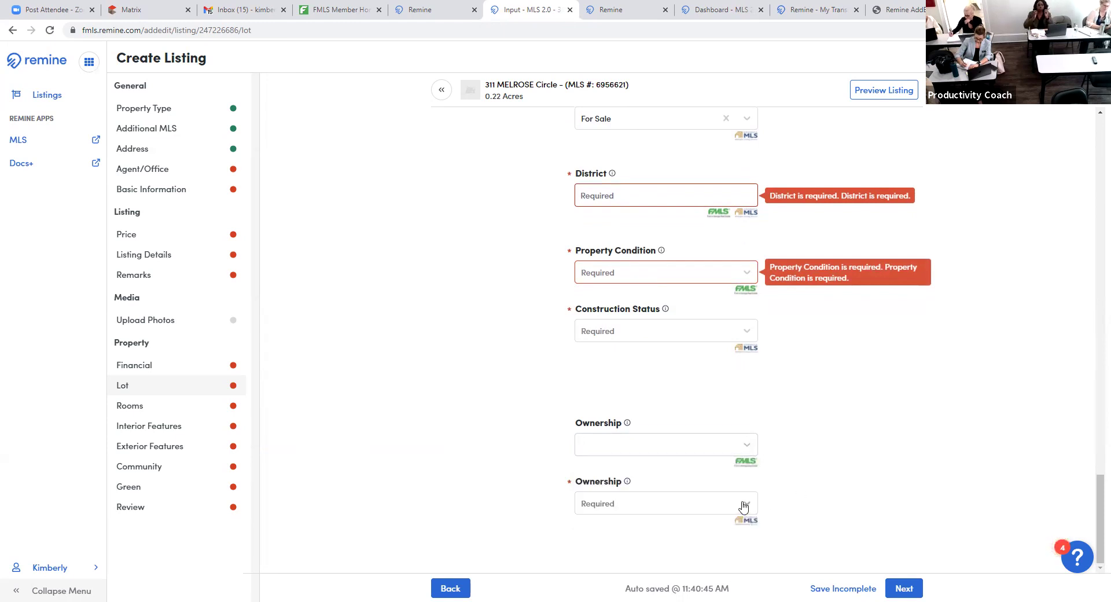
pyautogui.click(907, 588)
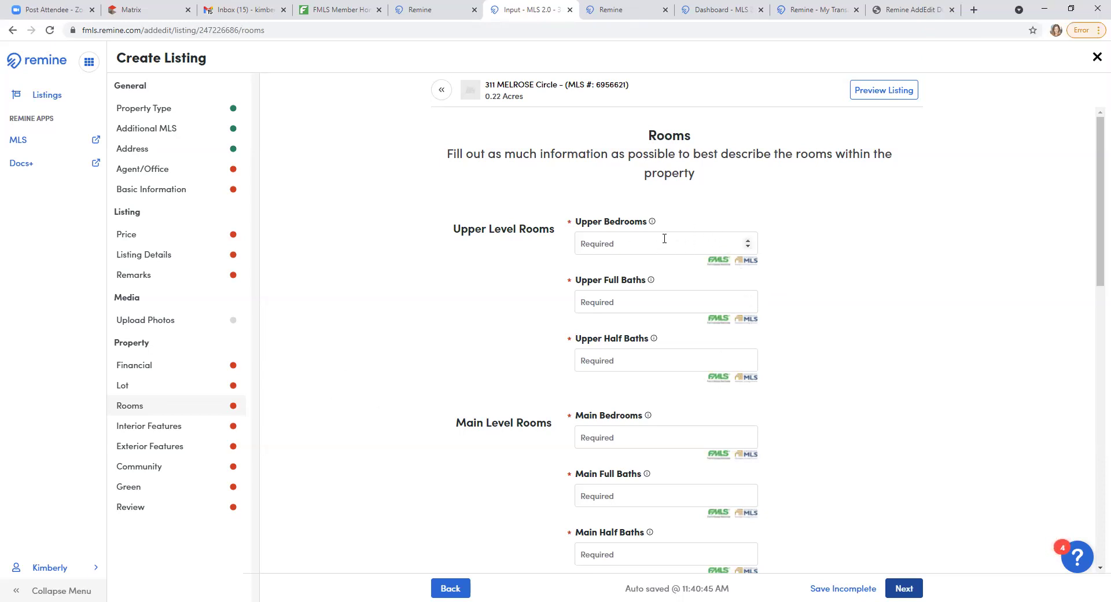
# - Enter 1 for Upper Bedrooms and delete it again, leaving the count empty
pyautogui.click(686, 243)
pyautogui.write('1')
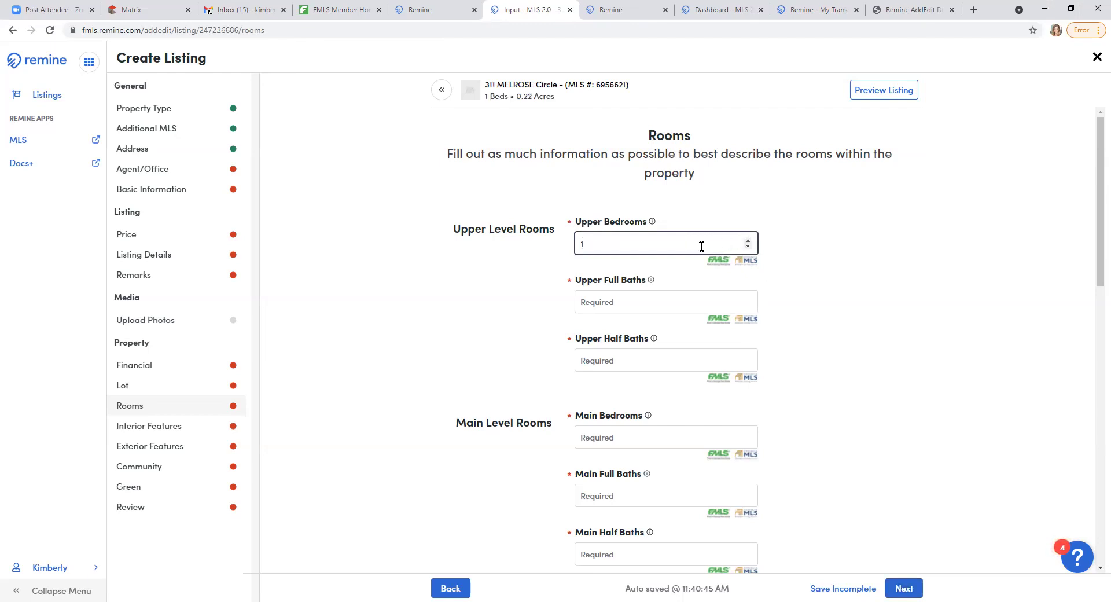
pyautogui.press('BackSpace')
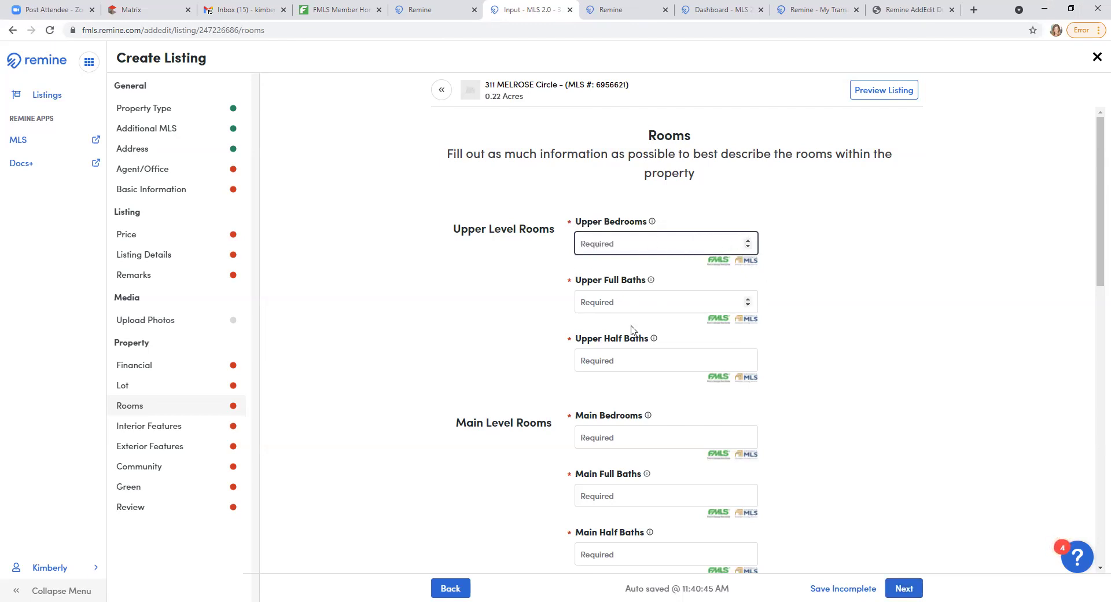
pyautogui.scroll(-1, 851, 385)
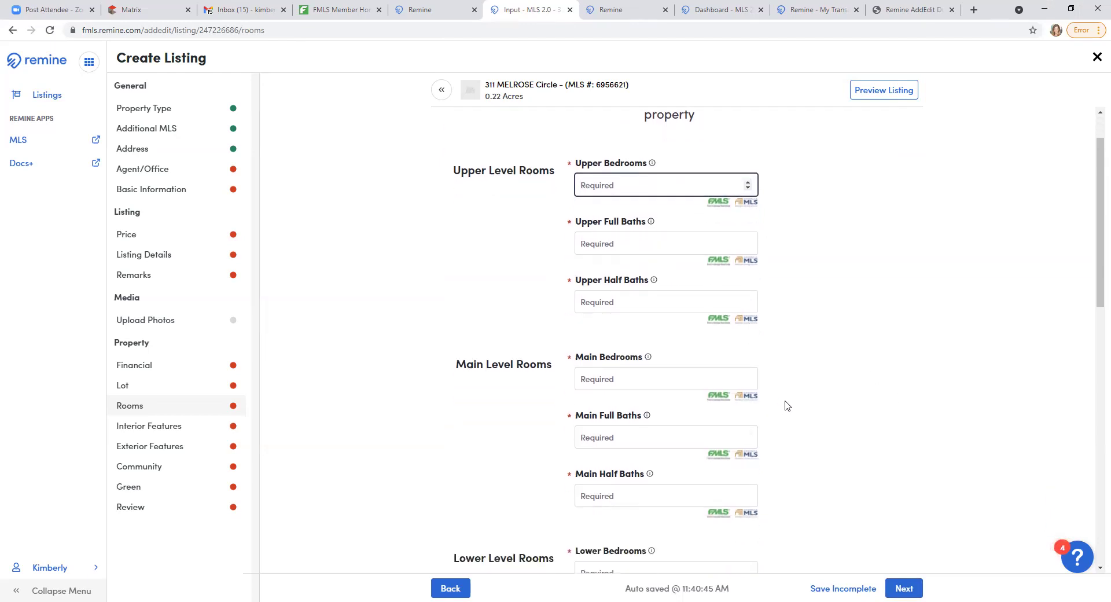
pyautogui.scroll(-3, 787, 405)
pyautogui.scroll(-1, 861, 404)
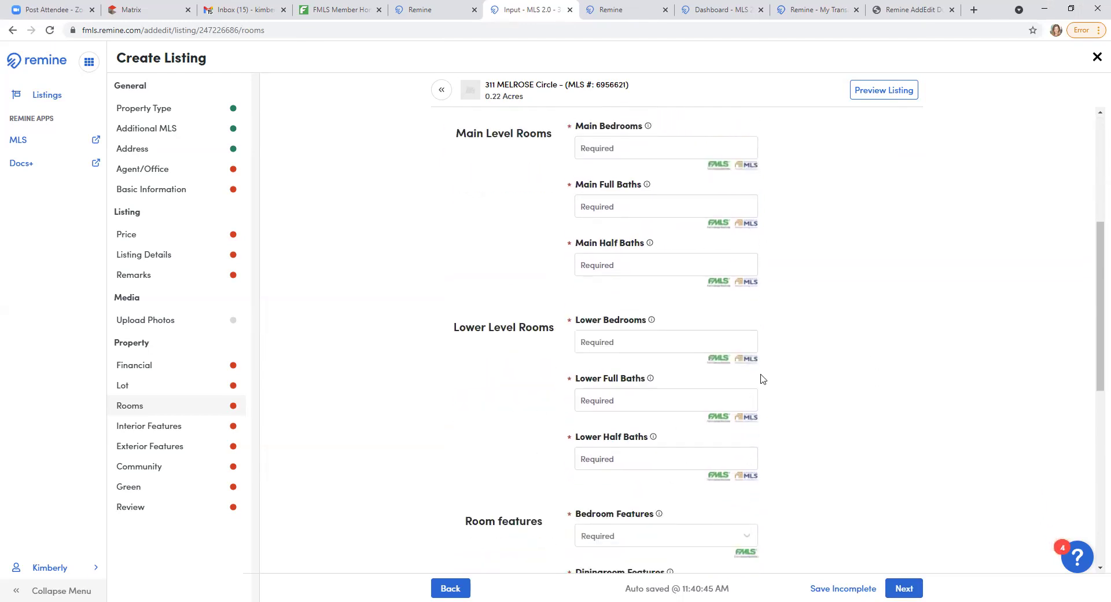
pyautogui.scroll(-1, 917, 442)
pyautogui.scroll(-5, 917, 441)
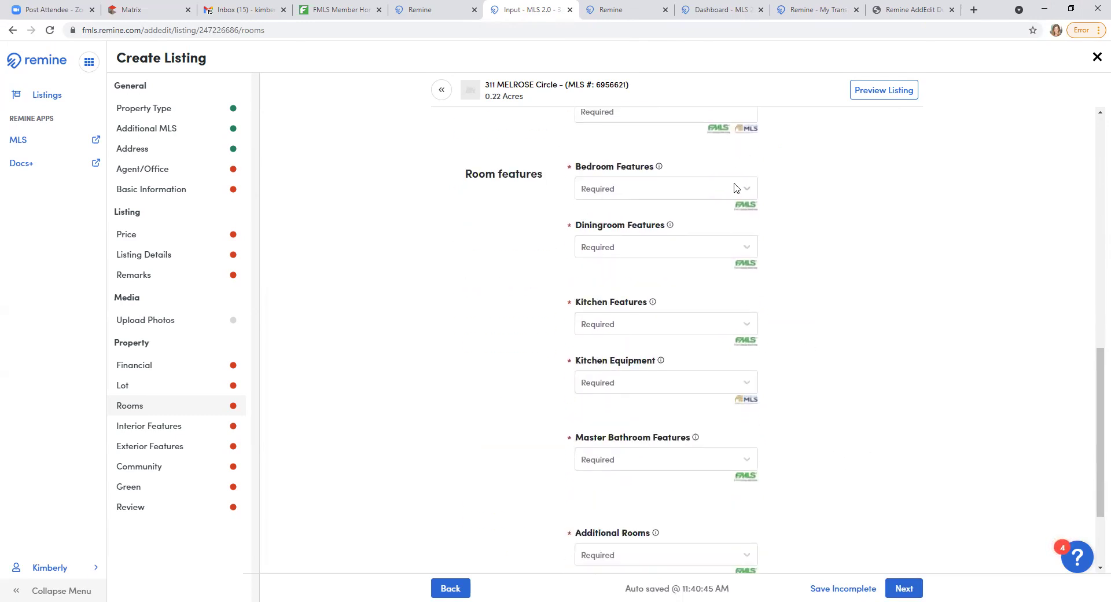
# - Browse the Bedroom Features options without choosing, then advance to Interior Features
pyautogui.click(735, 188)
pyautogui.scroll(-1, 648, 308)
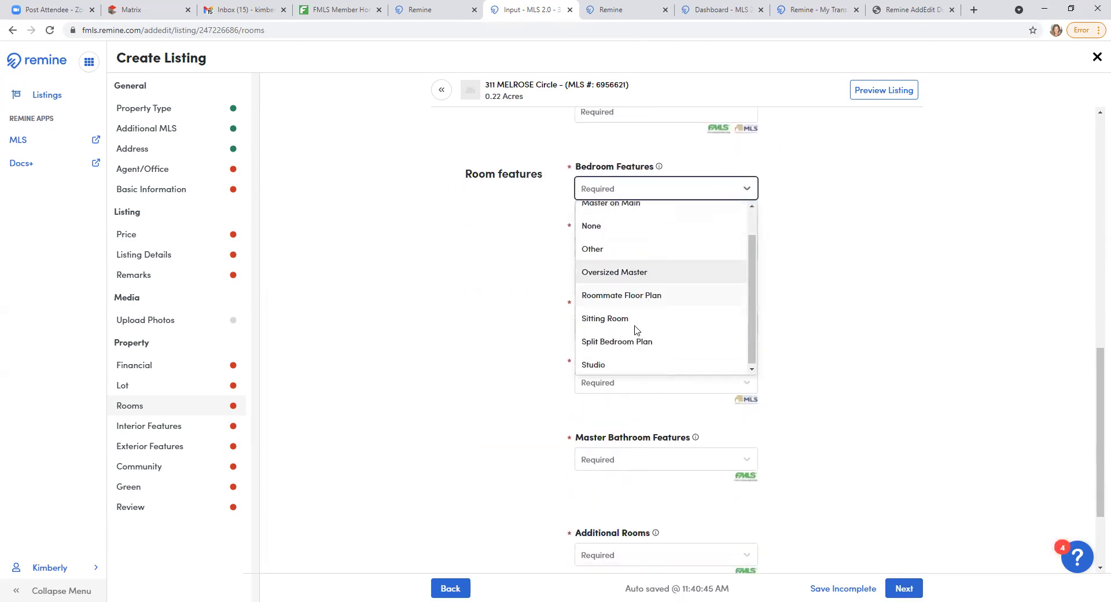
pyautogui.click(733, 265)
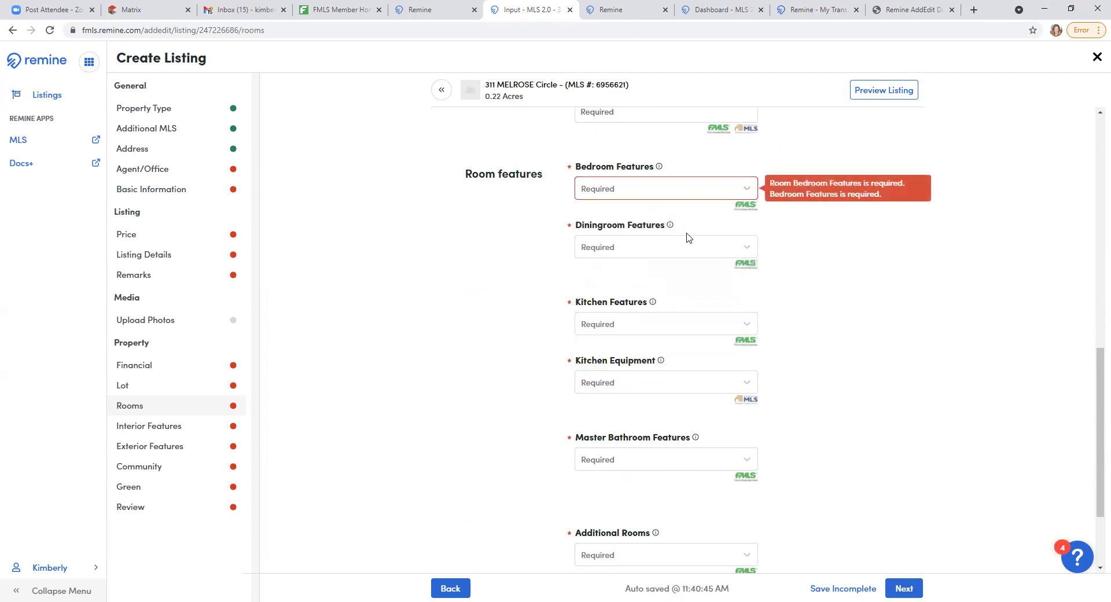
pyautogui.scroll(-3, 502, 426)
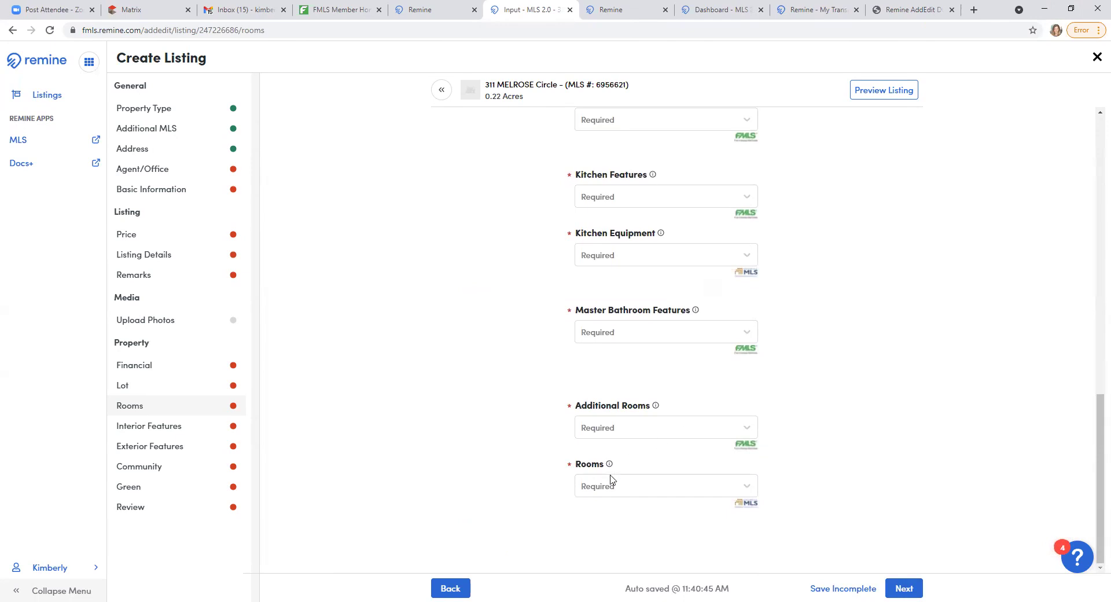
pyautogui.click(898, 589)
pyautogui.click(901, 589)
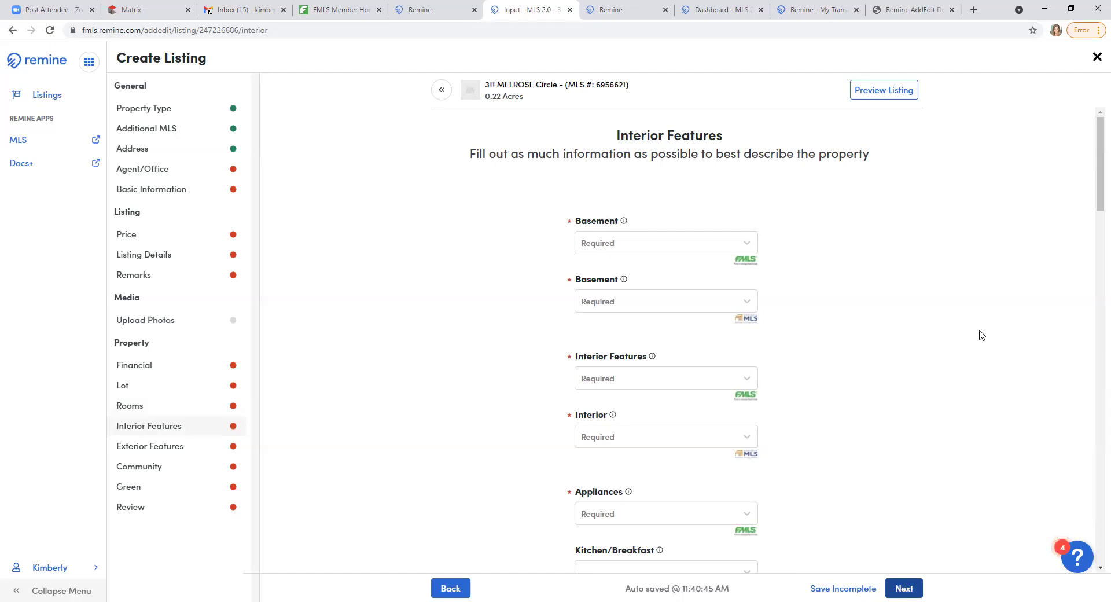
pyautogui.scroll(-2, 848, 385)
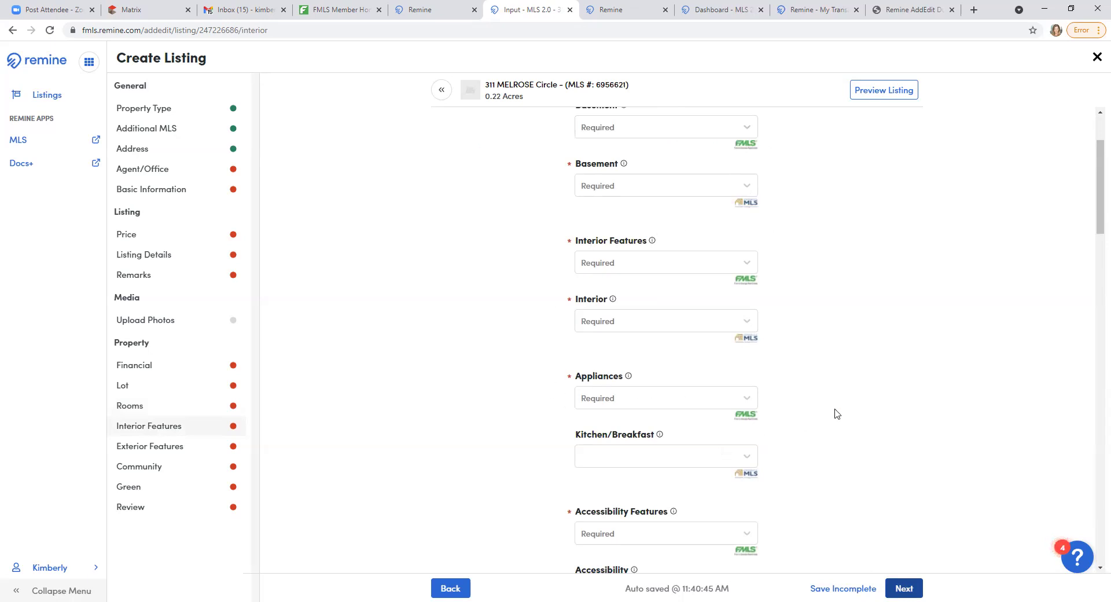
pyautogui.scroll(-3, 849, 399)
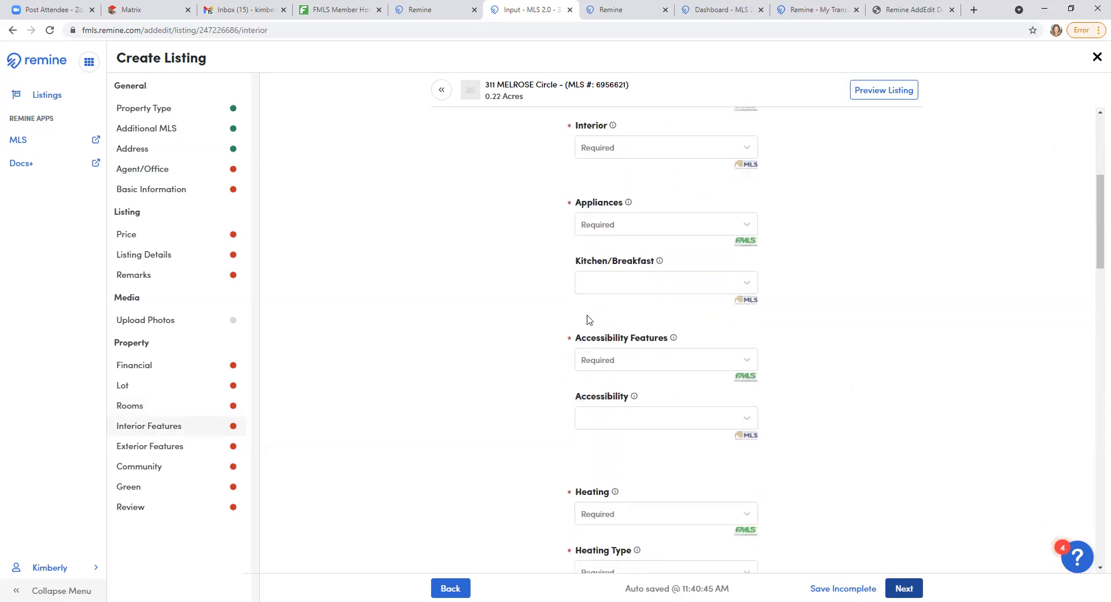
pyautogui.scroll(-3, 407, 476)
pyautogui.scroll(2, 1003, 281)
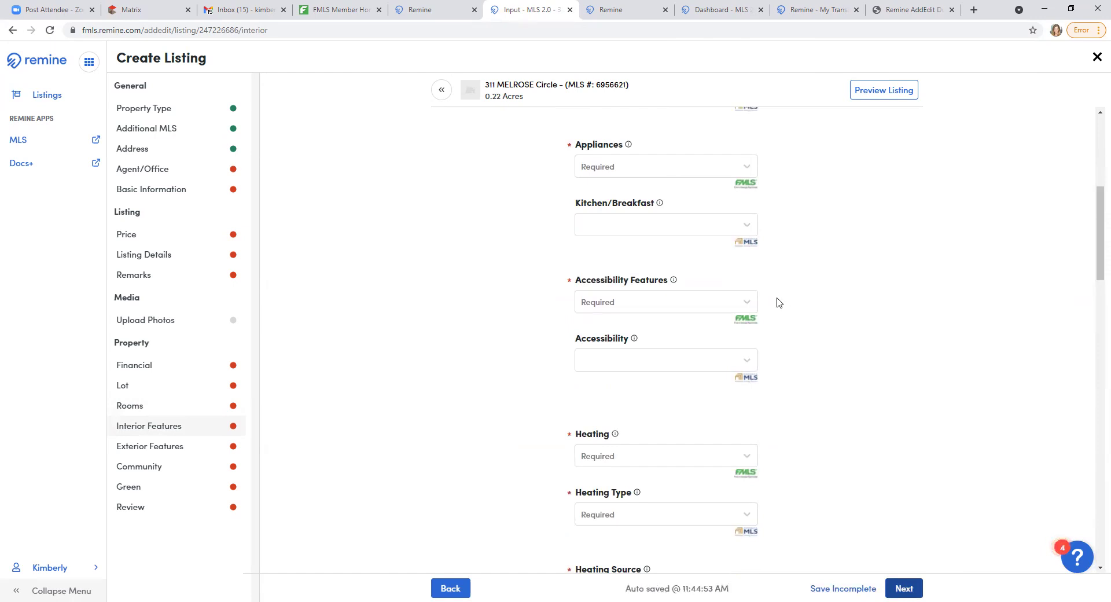
pyautogui.scroll(-2, 801, 321)
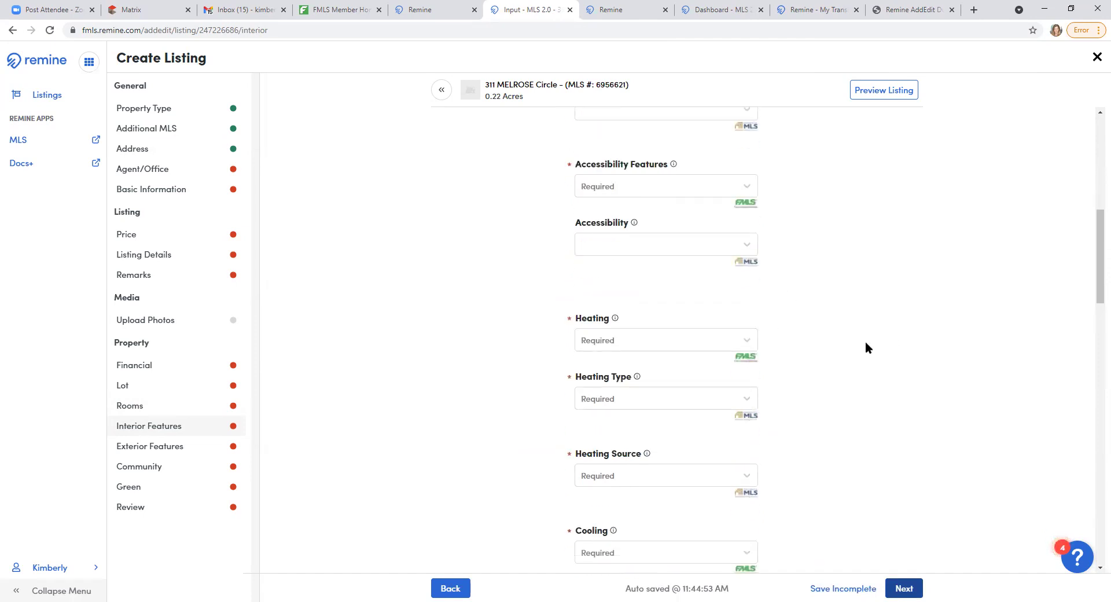
pyautogui.scroll(-2, 831, 367)
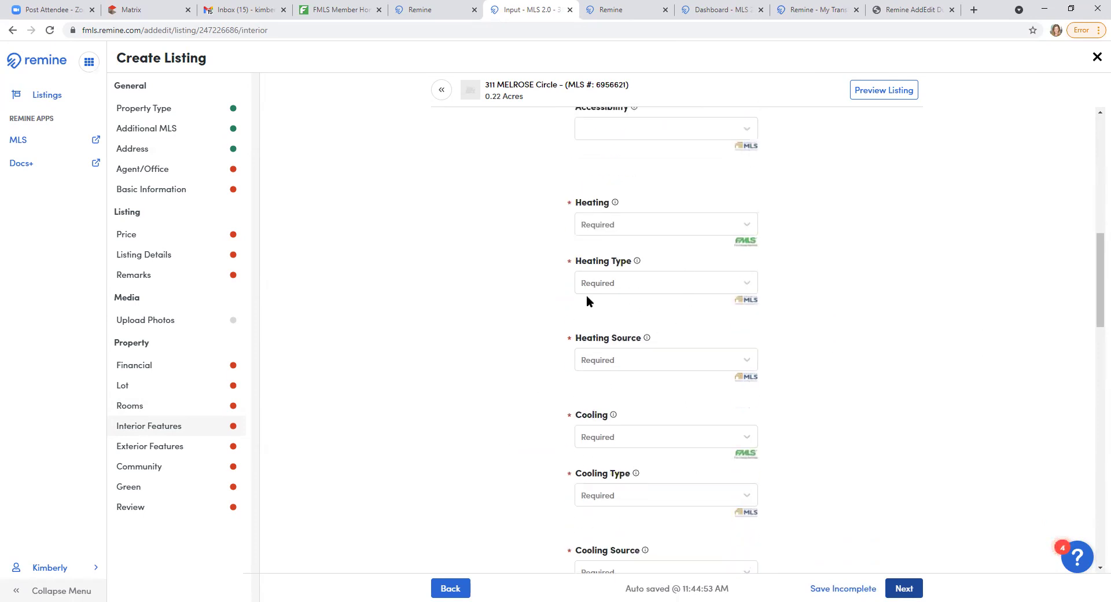
pyautogui.scroll(-6, 871, 412)
pyautogui.scroll(-2, 874, 412)
pyautogui.scroll(-6, 888, 377)
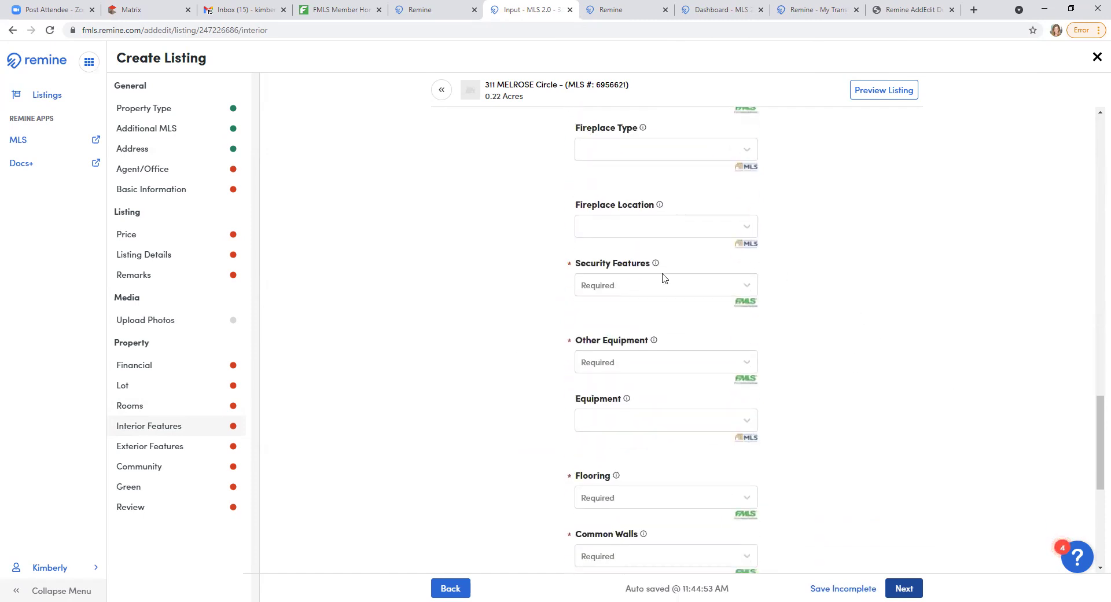
pyautogui.scroll(-3, 894, 450)
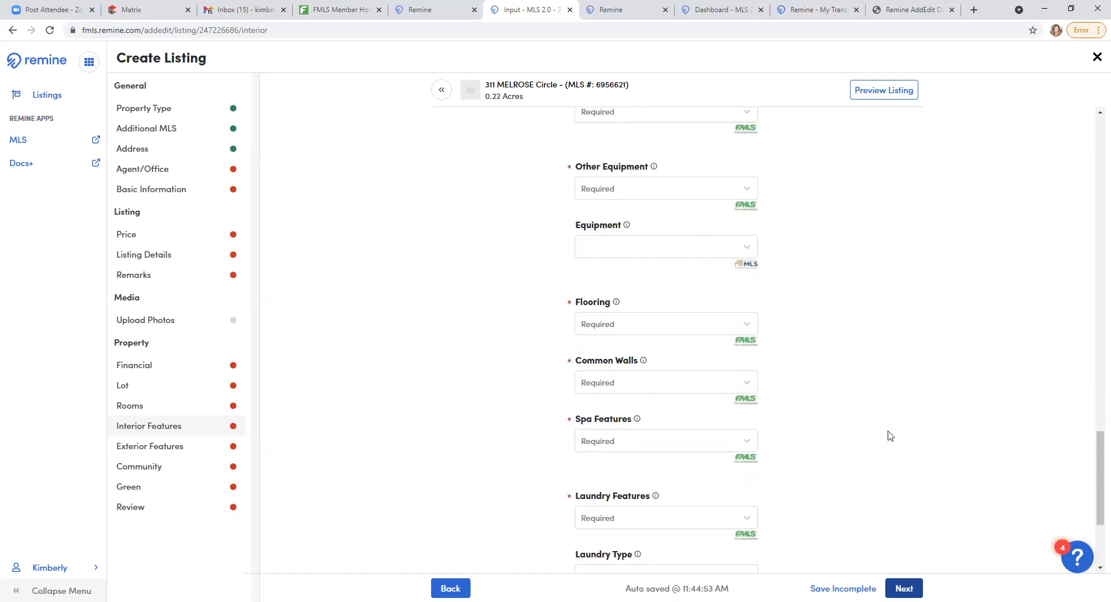
pyautogui.scroll(-3, 779, 443)
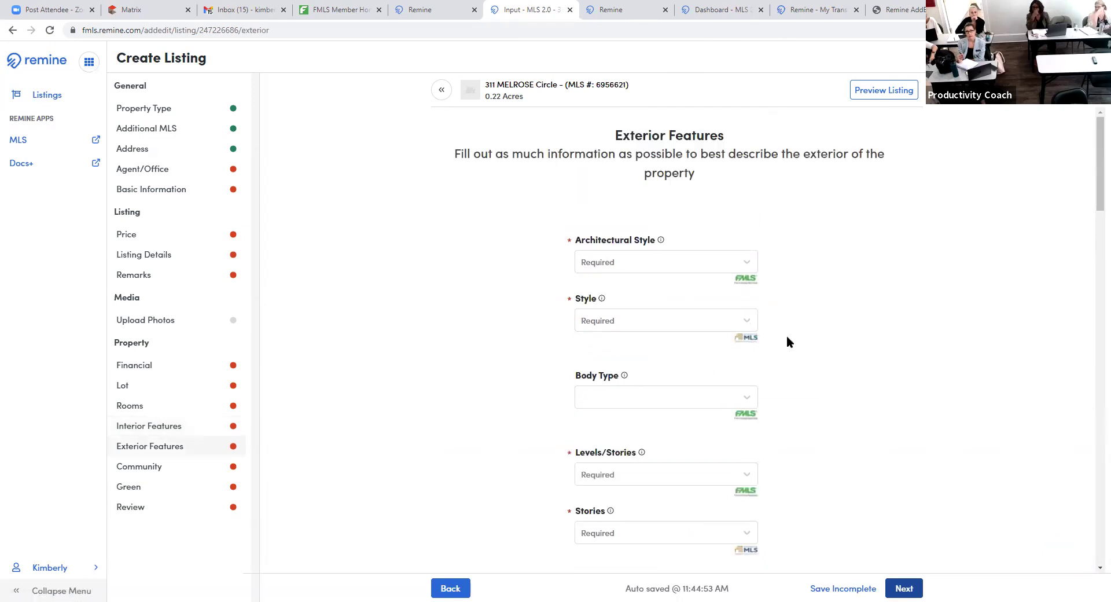
# - Scroll through the whole Exterior Features form and advance to the Community step
pyautogui.scroll(-3, 787, 338)
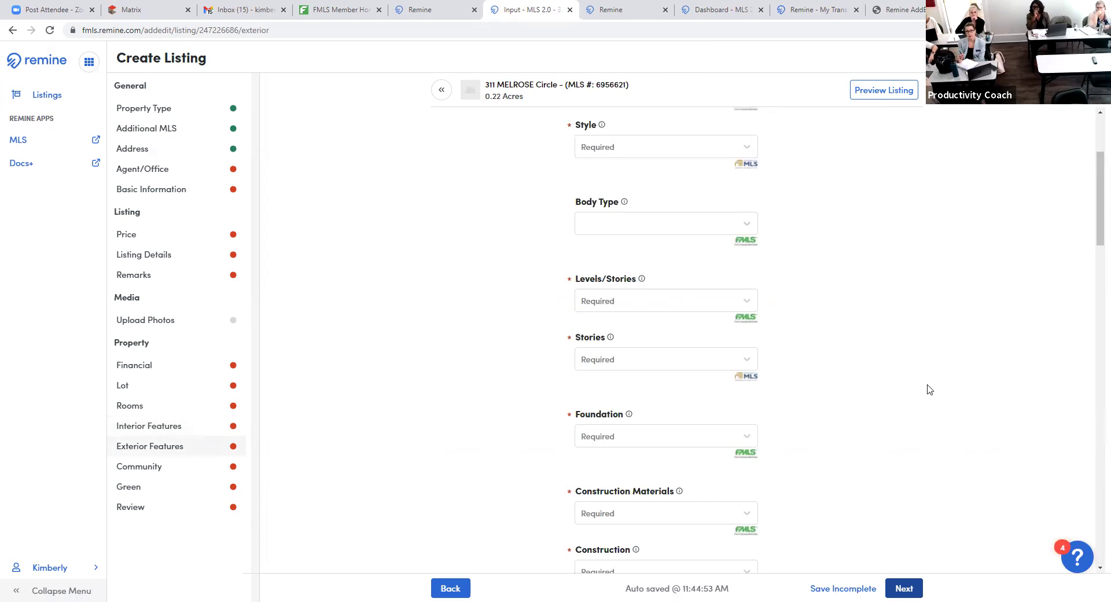
pyautogui.scroll(-5, 875, 493)
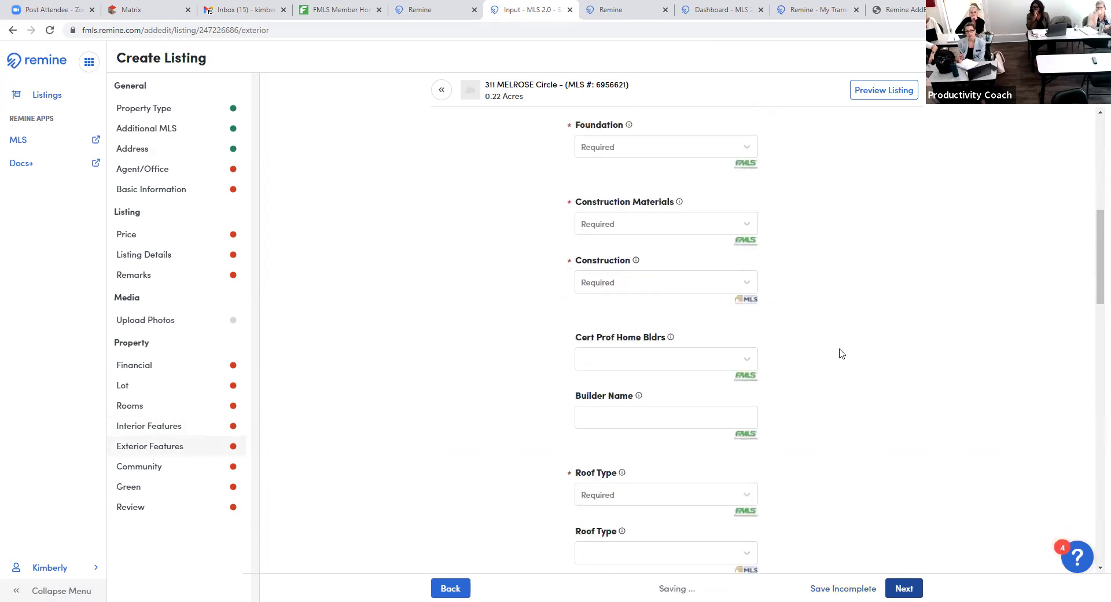
pyautogui.scroll(-5, 842, 354)
pyautogui.scroll(-5, 846, 363)
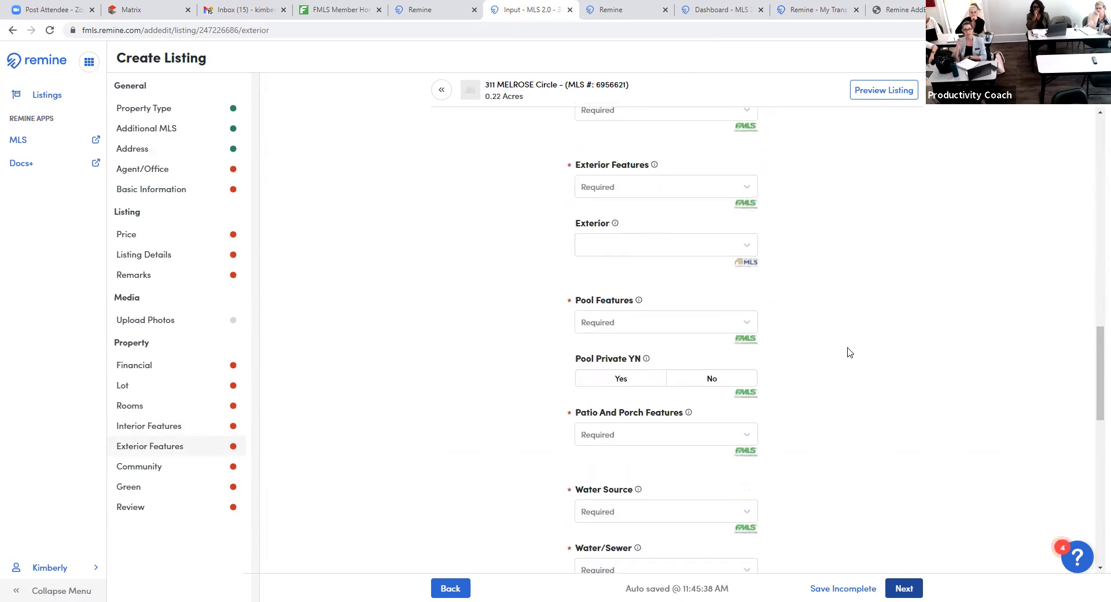
pyautogui.scroll(-1, 857, 345)
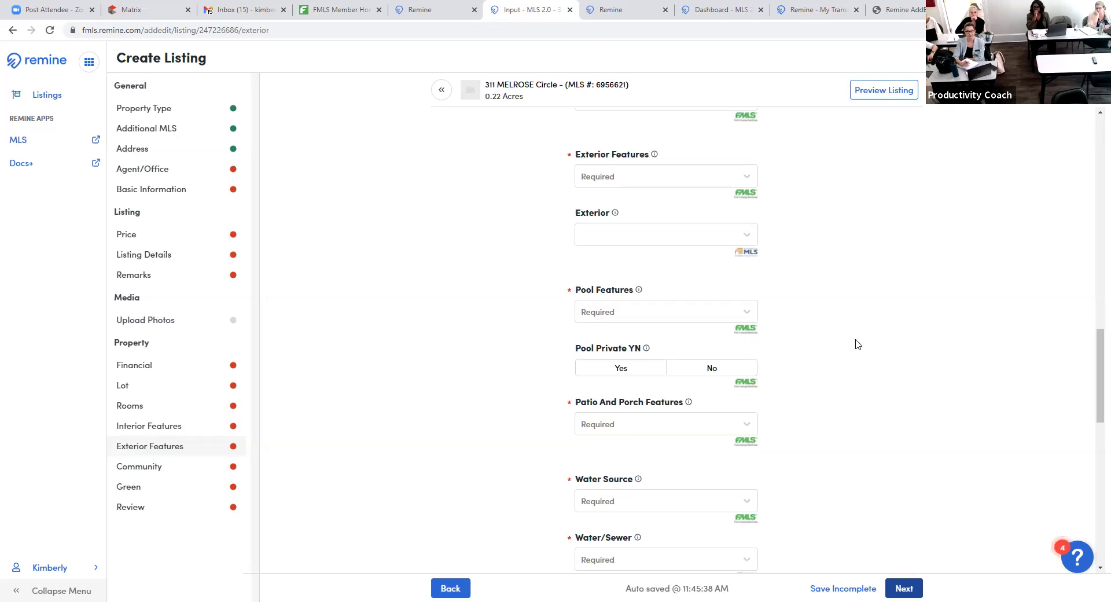
pyautogui.scroll(-2, 857, 344)
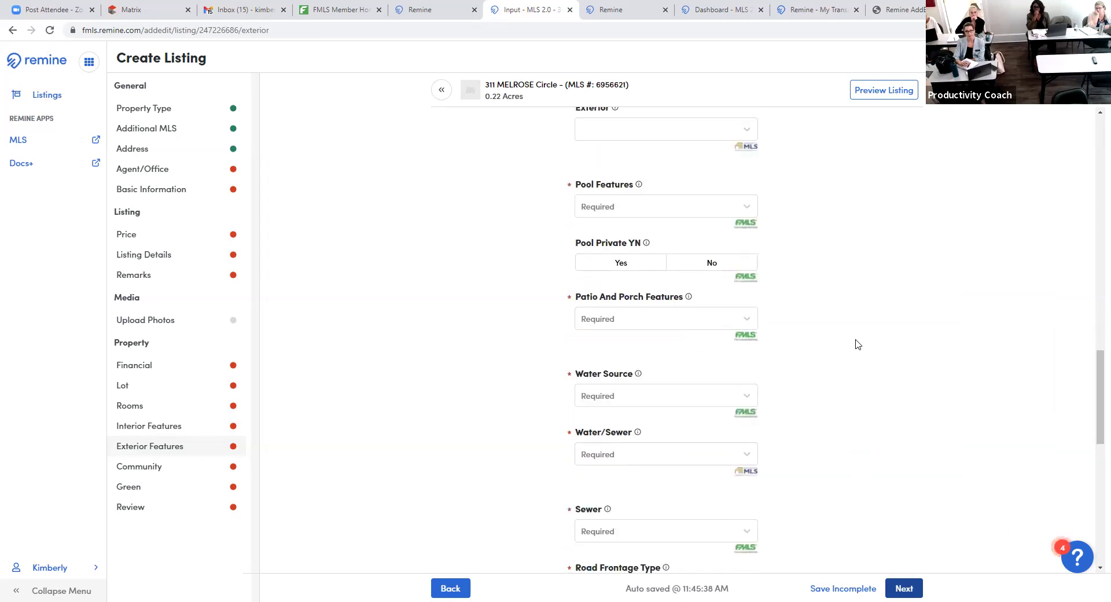
pyautogui.scroll(-3, 858, 344)
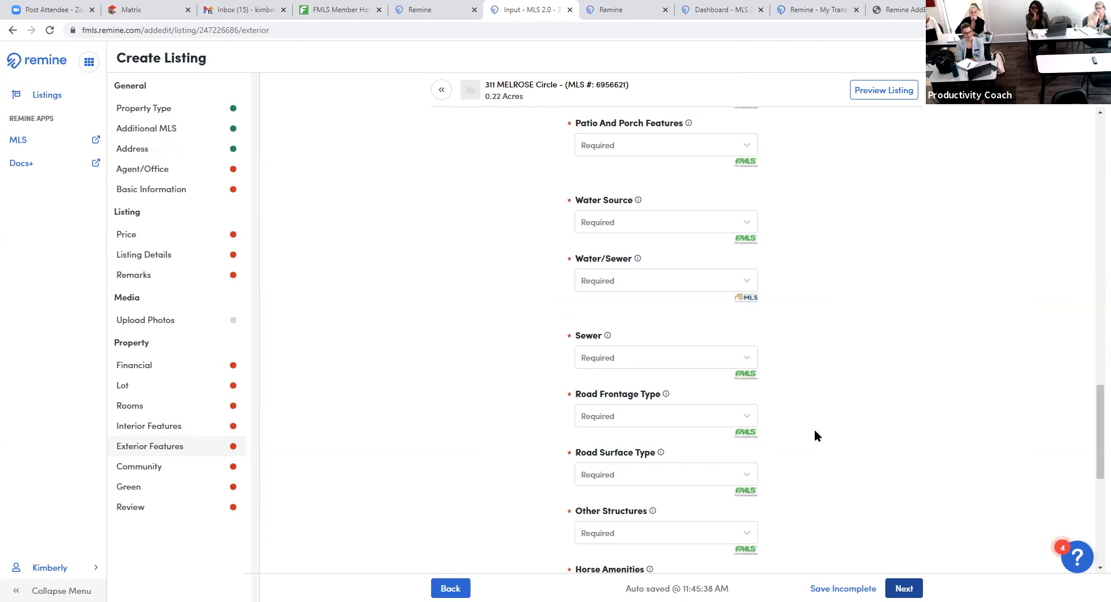
pyautogui.scroll(-5, 815, 432)
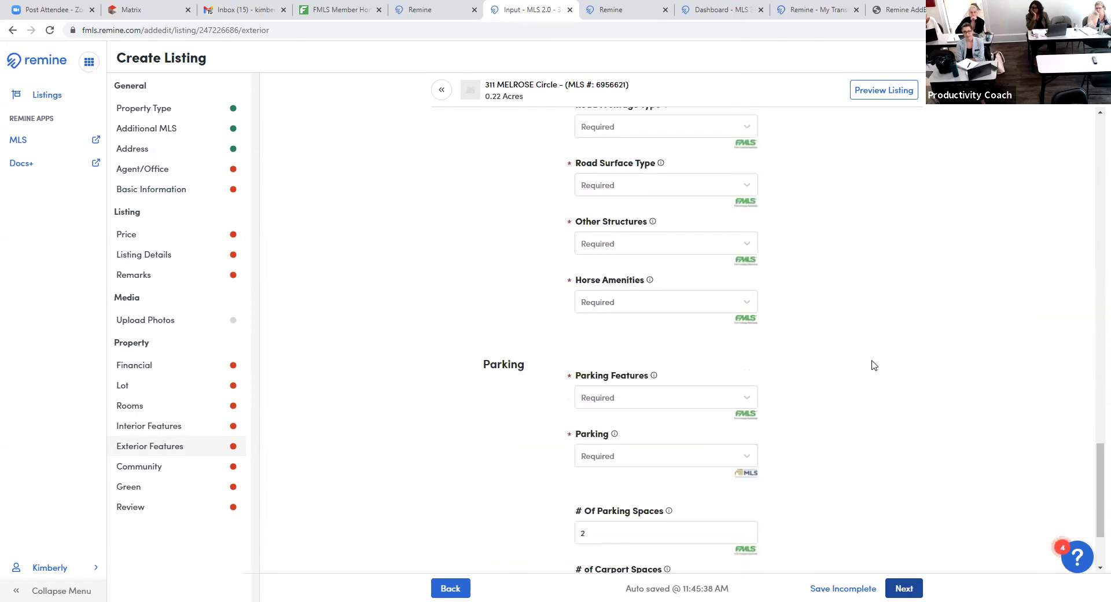
pyautogui.scroll(-2, 868, 365)
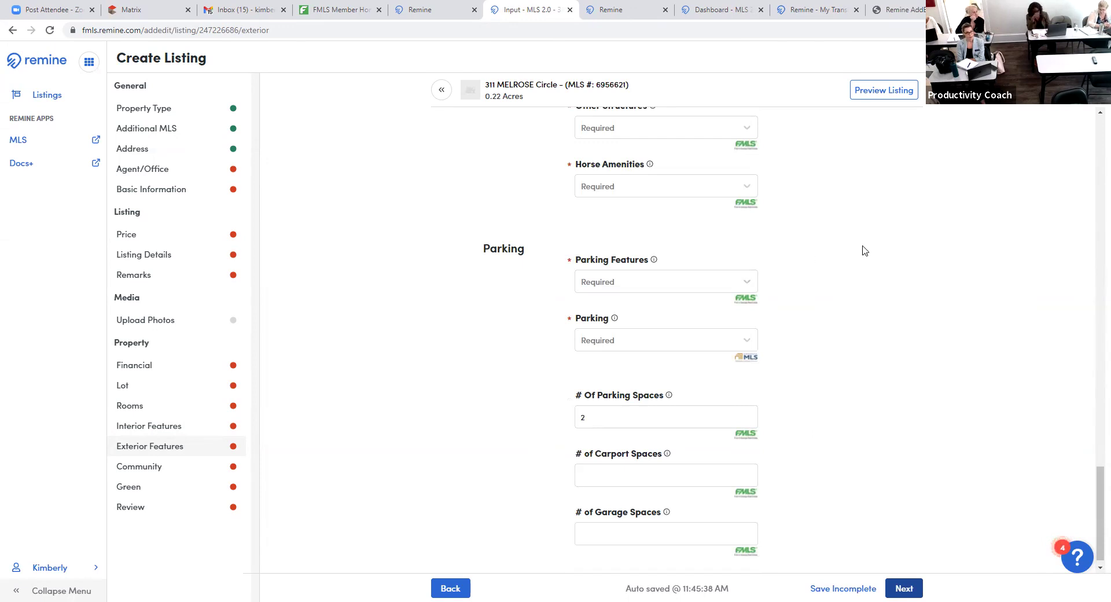
pyautogui.scroll(-1, 909, 359)
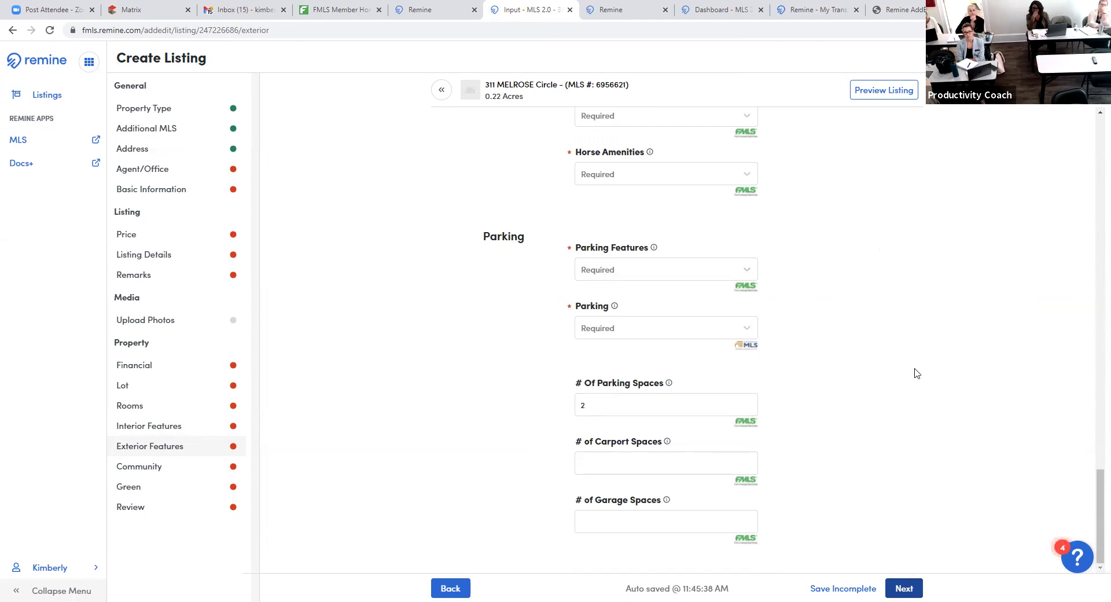
pyautogui.click(900, 589)
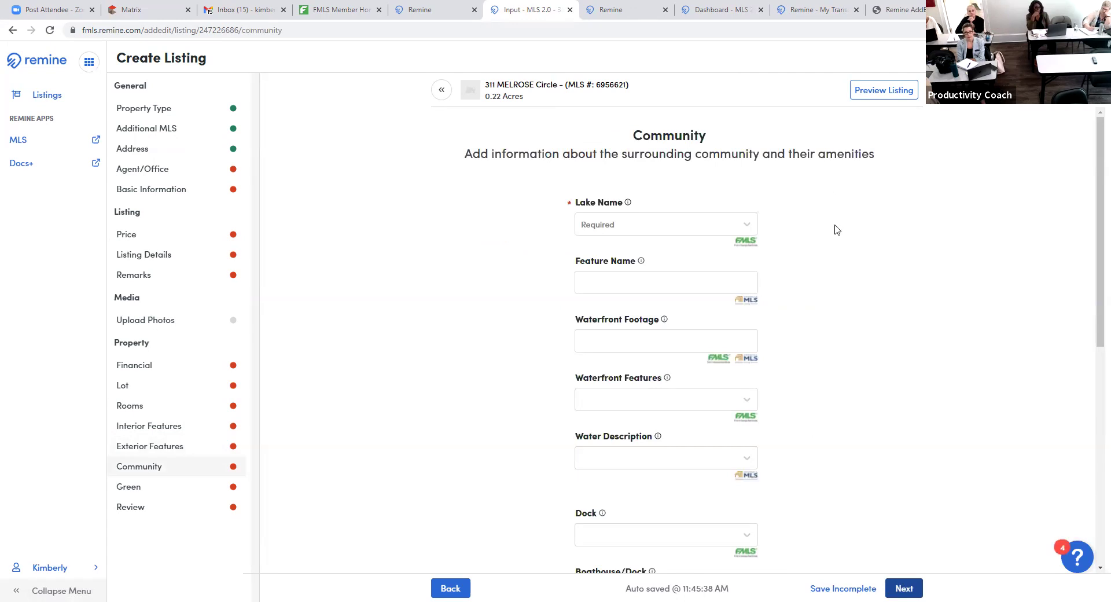
# - Browse the available View options on the Community step without selecting any
pyautogui.scroll(-8, 859, 278)
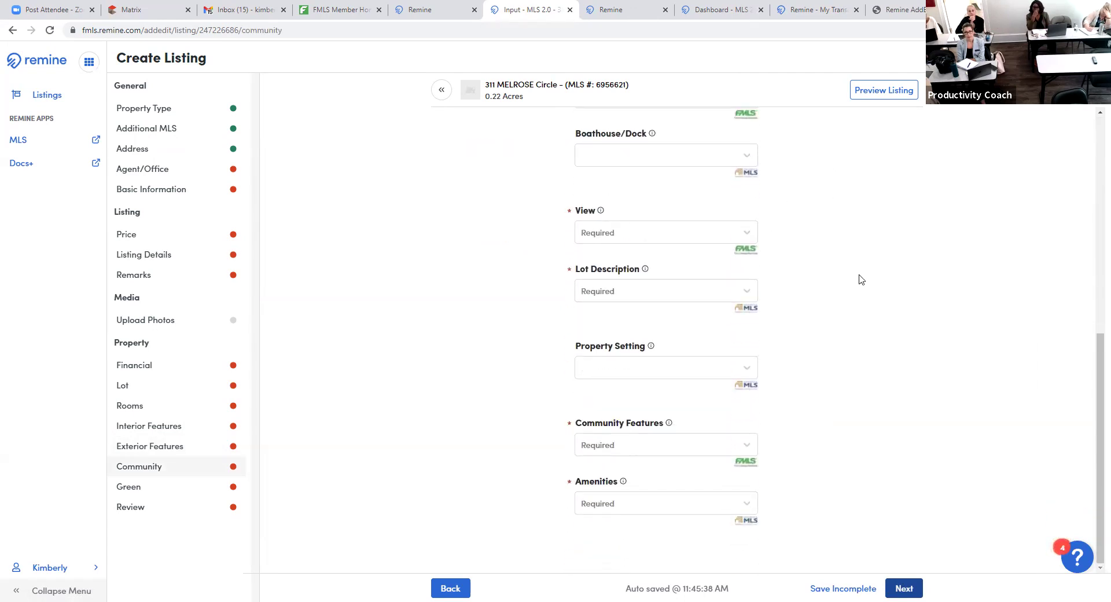
pyautogui.click(747, 234)
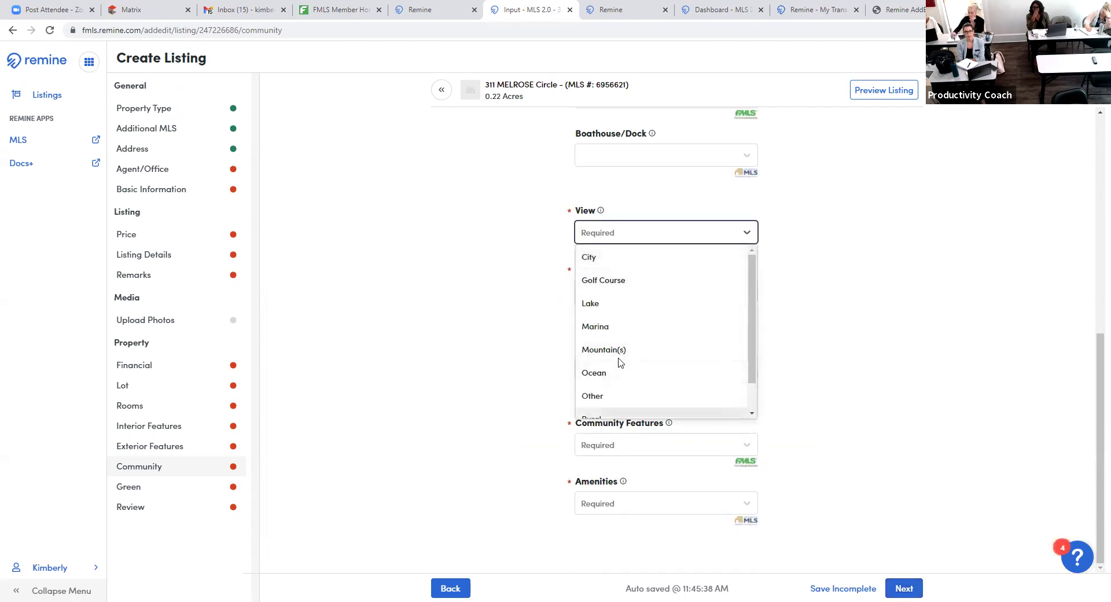
pyautogui.scroll(-1, 629, 365)
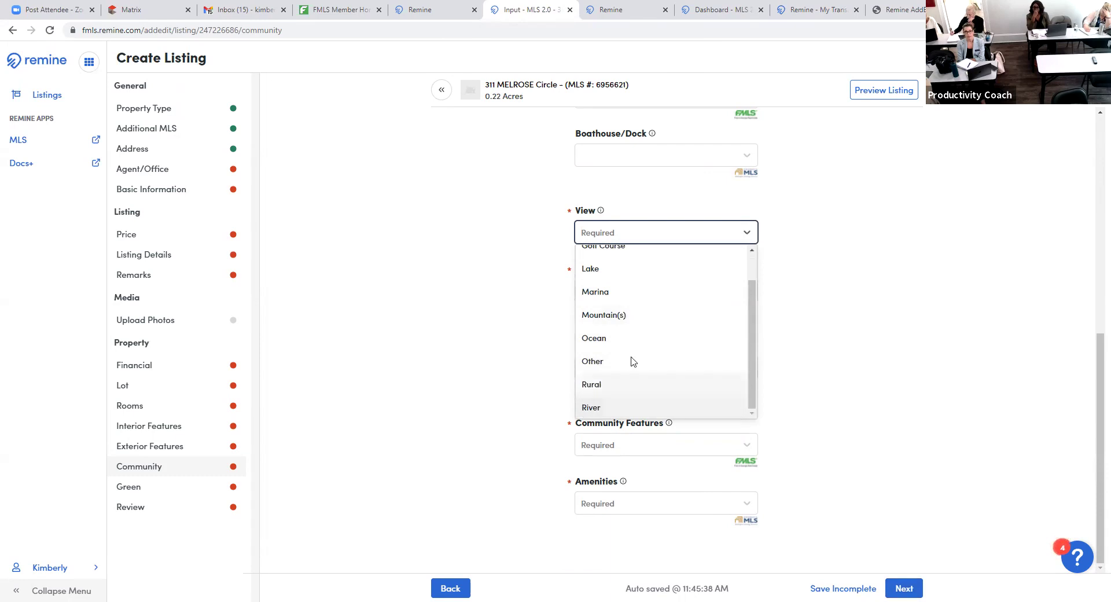
pyautogui.scroll(1, 633, 359)
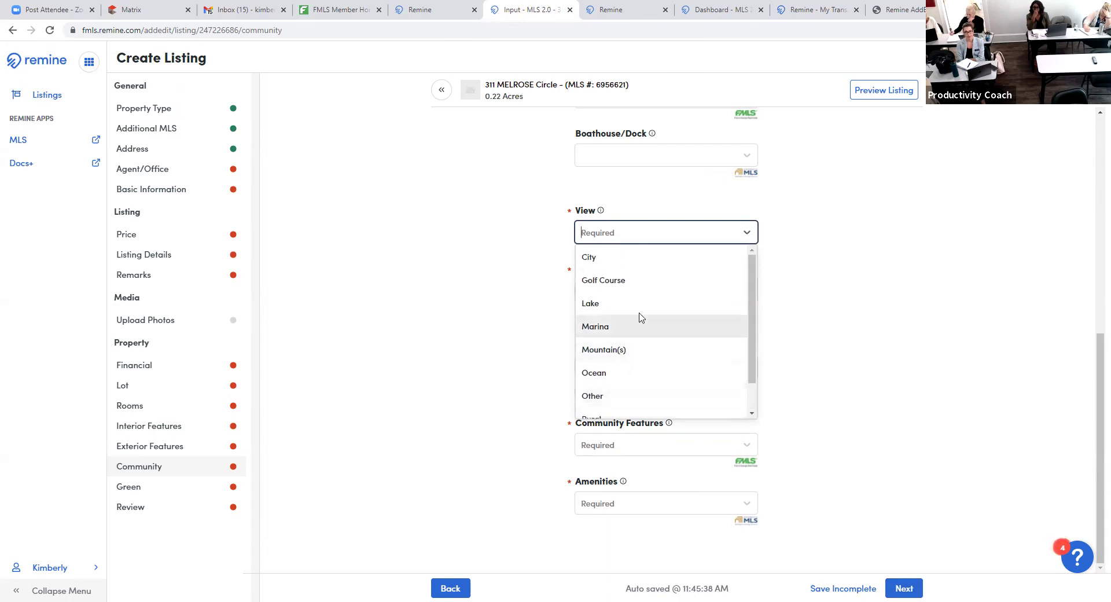
pyautogui.click(895, 265)
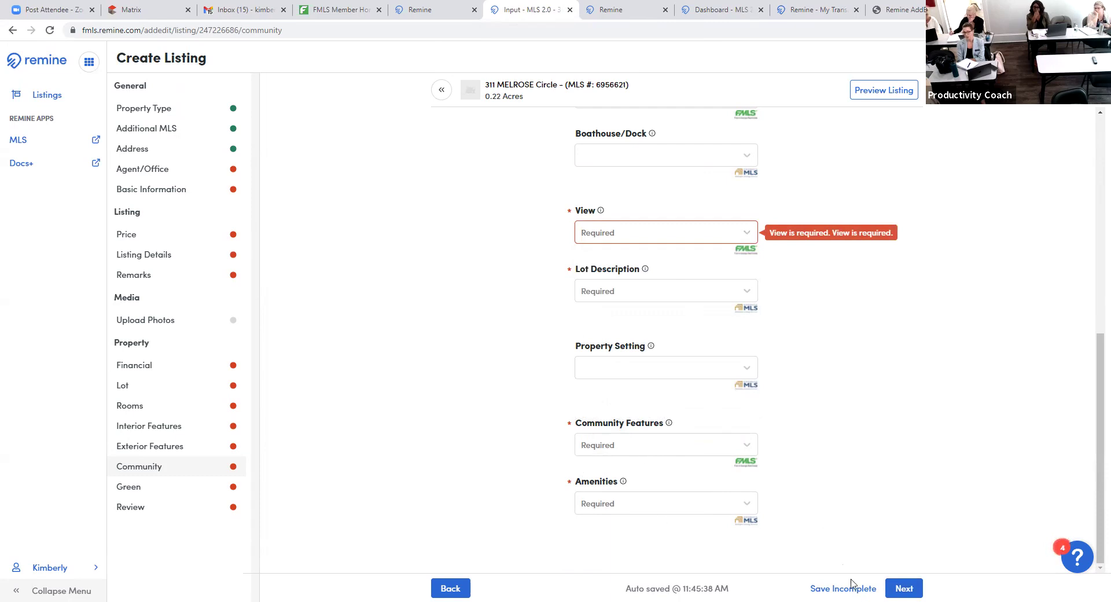
# - Advance past the Community and Green Features steps toward the status and review page
pyautogui.click(903, 588)
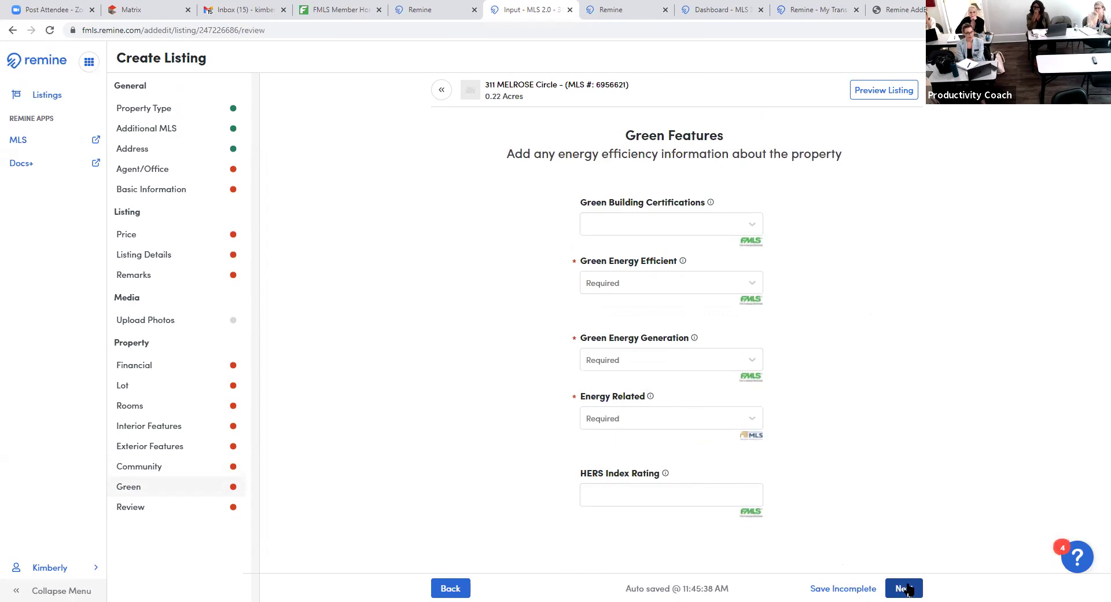
pyautogui.click(907, 588)
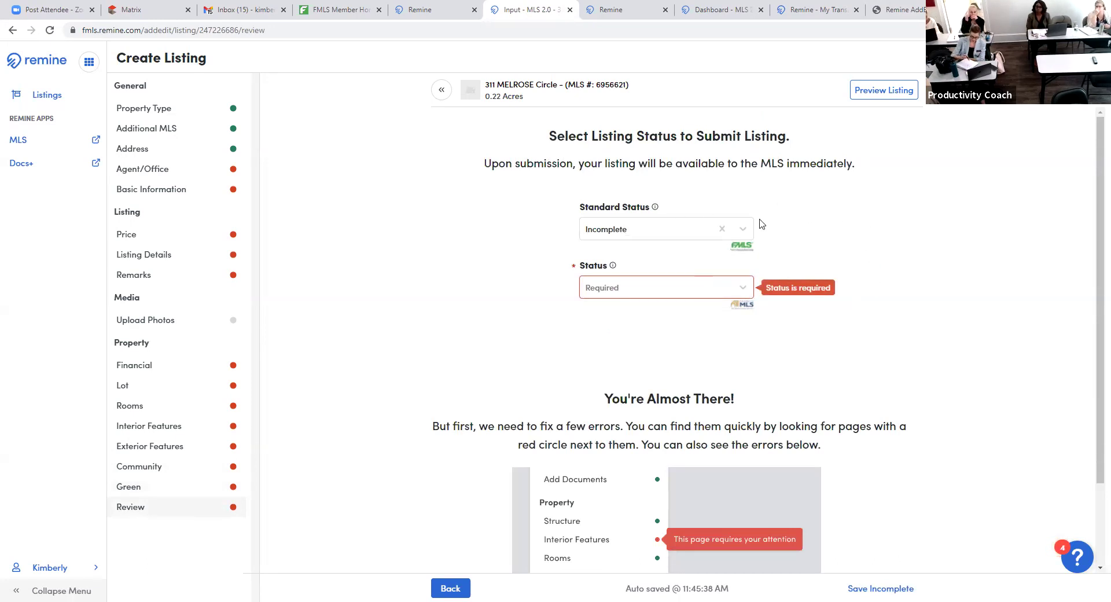
# - Set Standard Status to Active, Status to New, and On Market Date to 10/13/2021
pyautogui.click(742, 229)
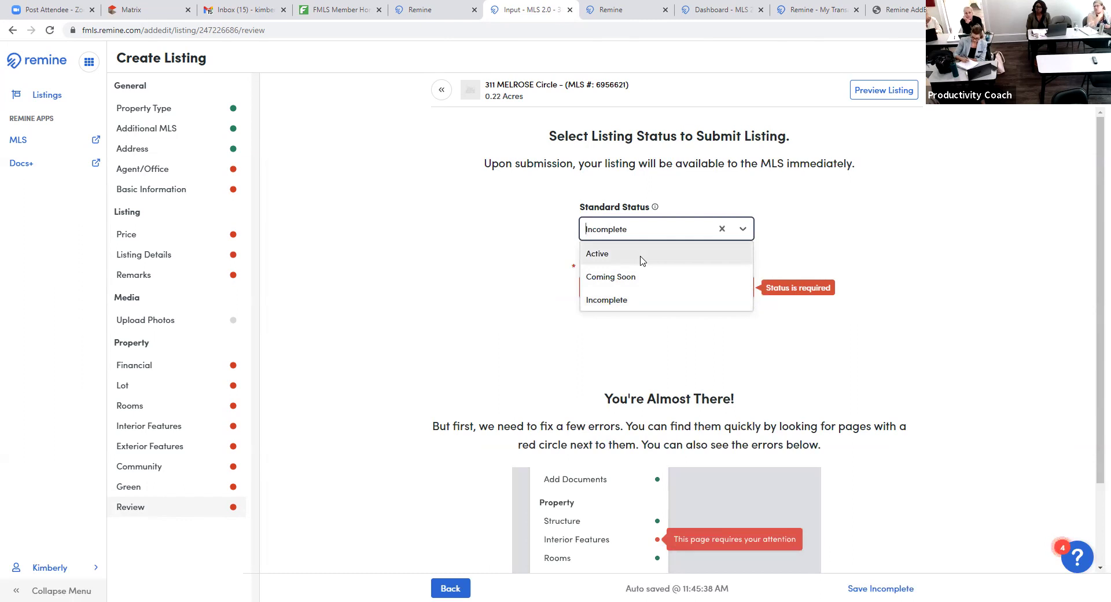
pyautogui.click(641, 258)
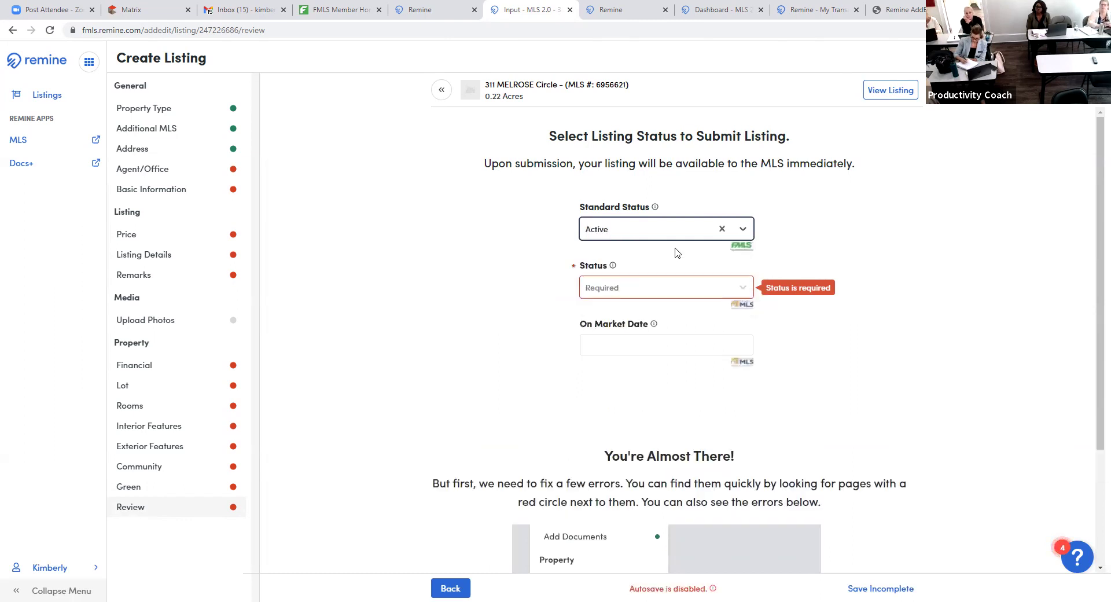
pyautogui.click(744, 296)
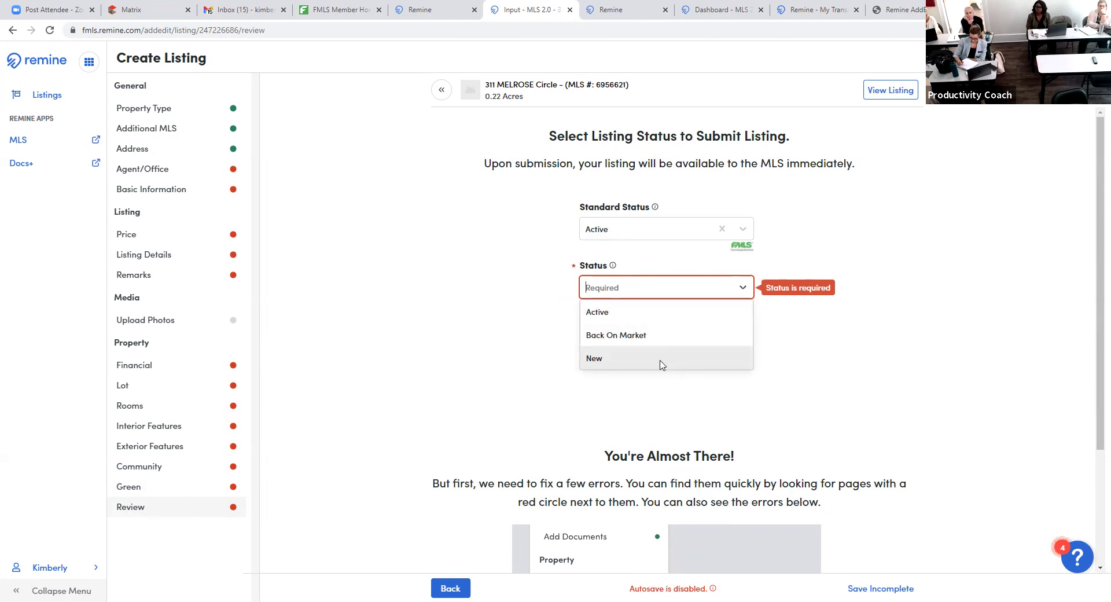
pyautogui.click(663, 363)
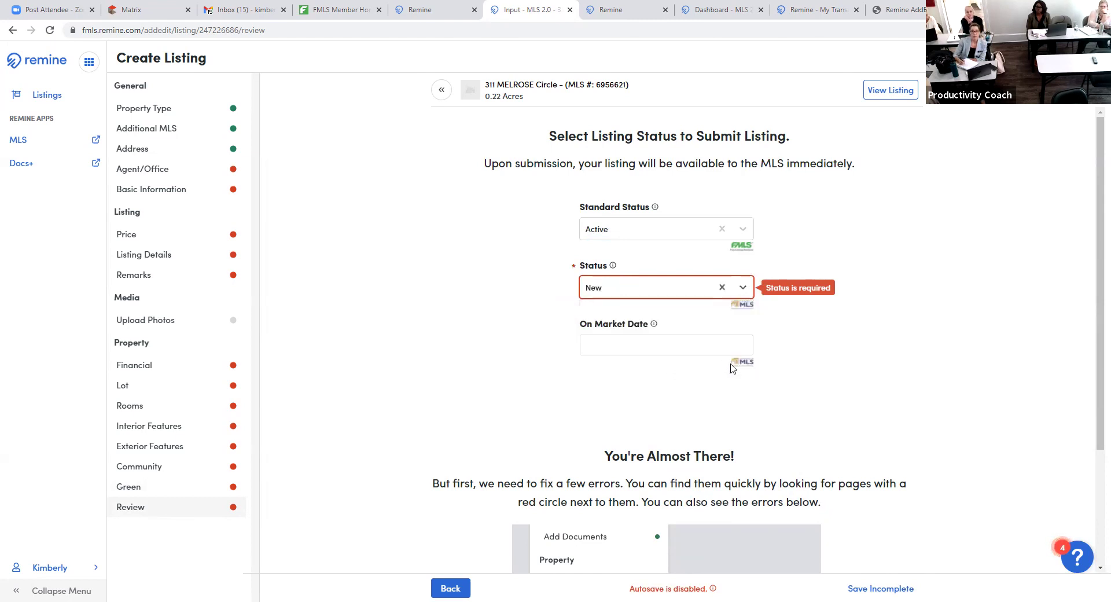
pyautogui.click(714, 343)
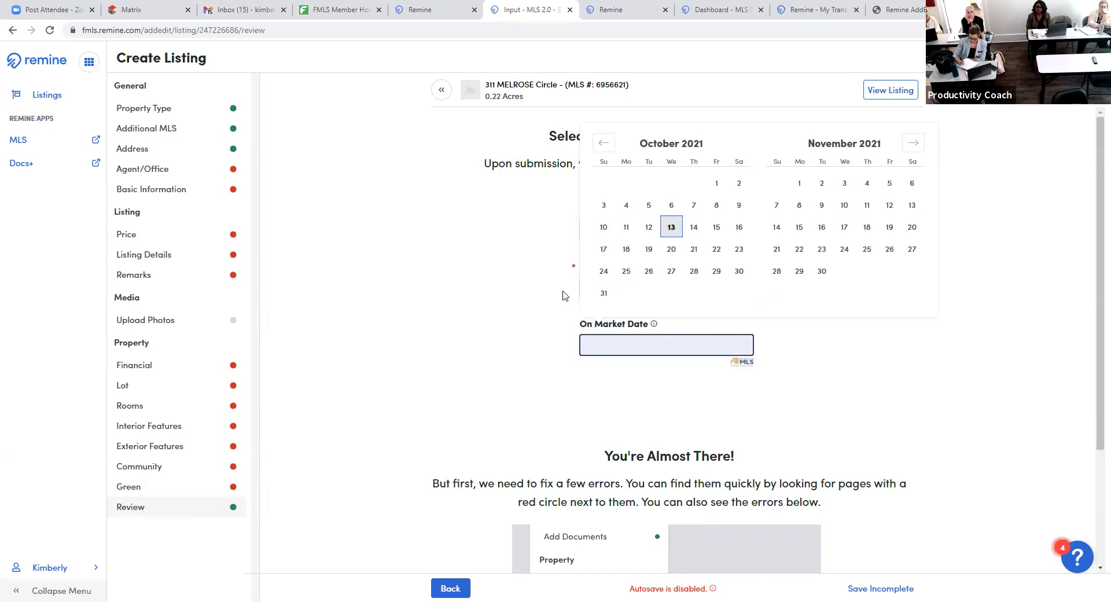
pyautogui.click(670, 227)
pyautogui.scroll(-3, 473, 410)
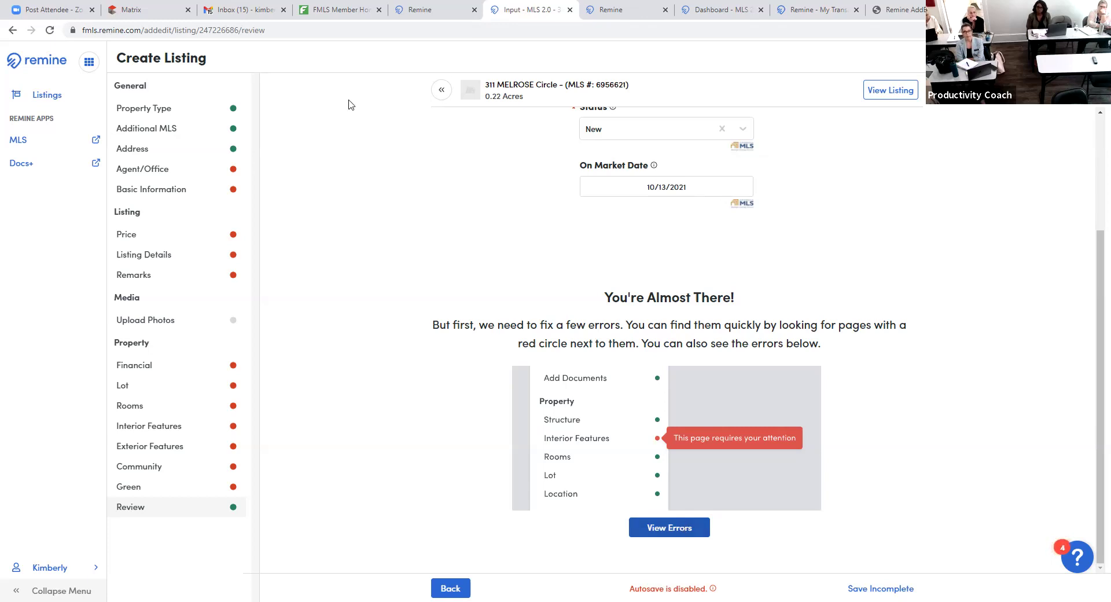
pyautogui.click(122, 430)
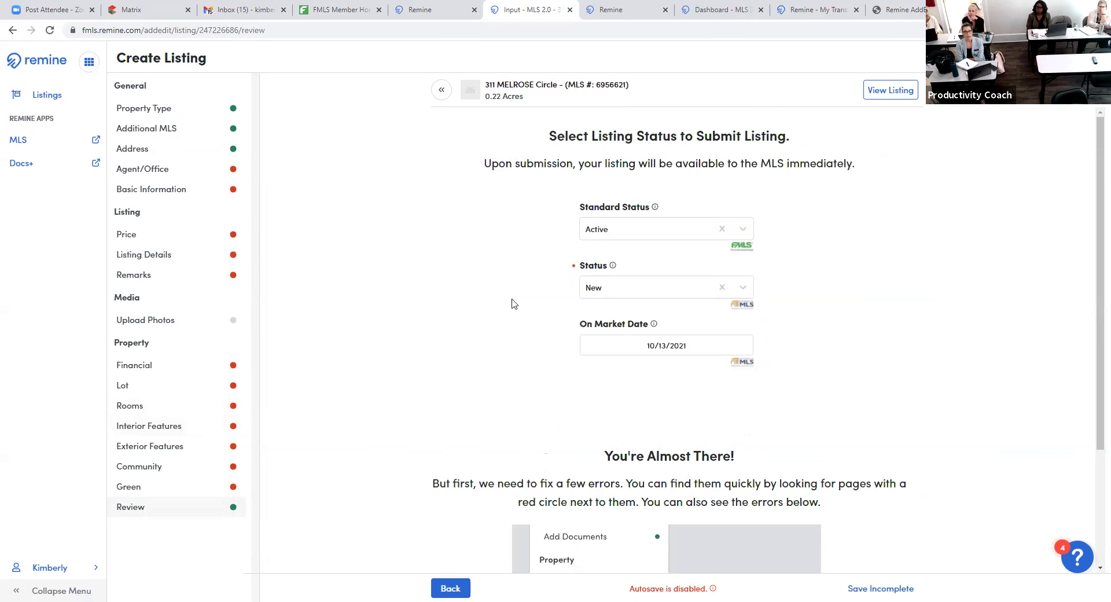
pyautogui.click(895, 90)
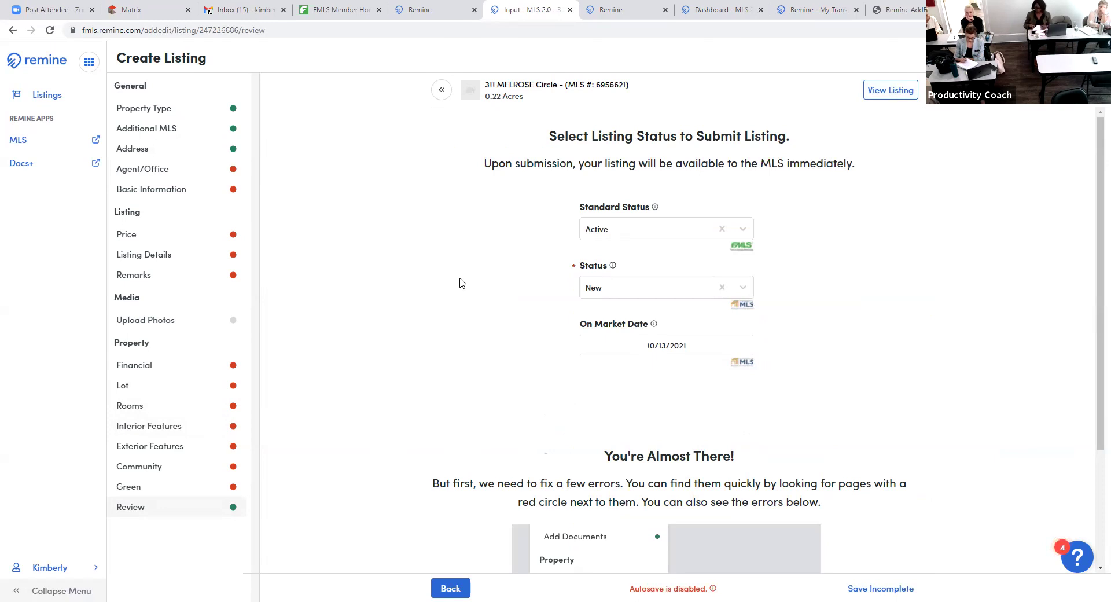
pyautogui.scroll(-3, 460, 284)
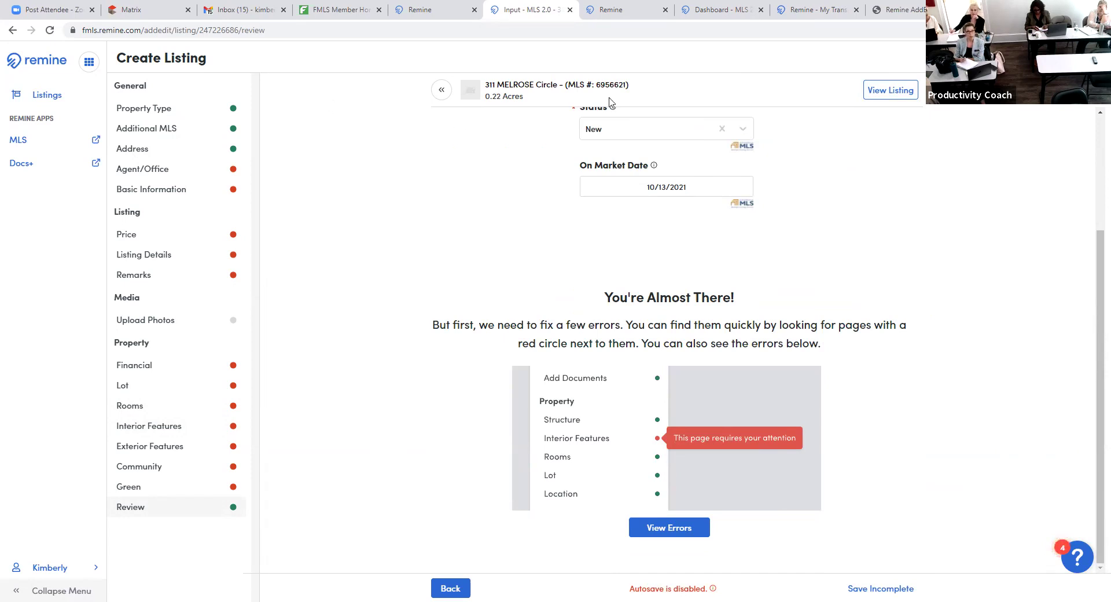
# - In Gmail, flip through the Remine 1, 2 and 3.JPG attachments, ending on the publish-failure screenshot
pyautogui.click(244, 11)
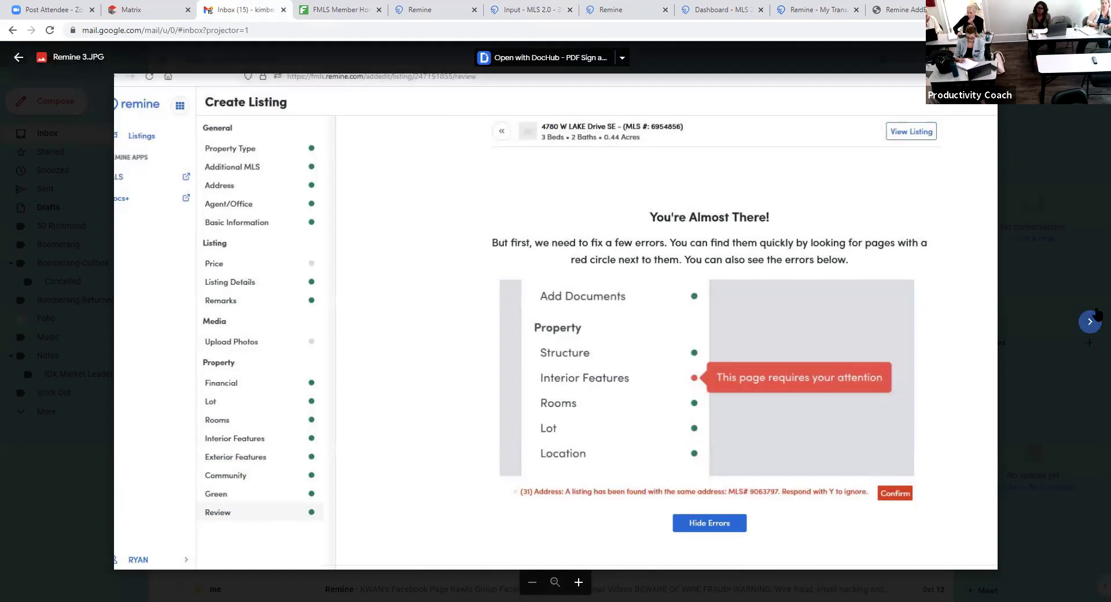
pyautogui.click(1090, 321)
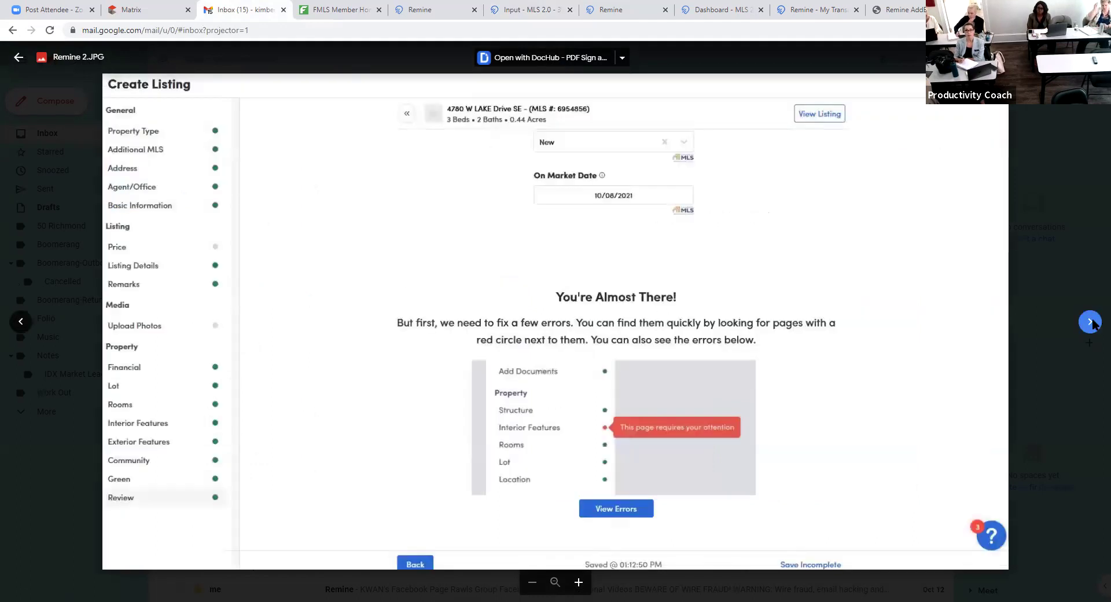
pyautogui.click(1090, 321)
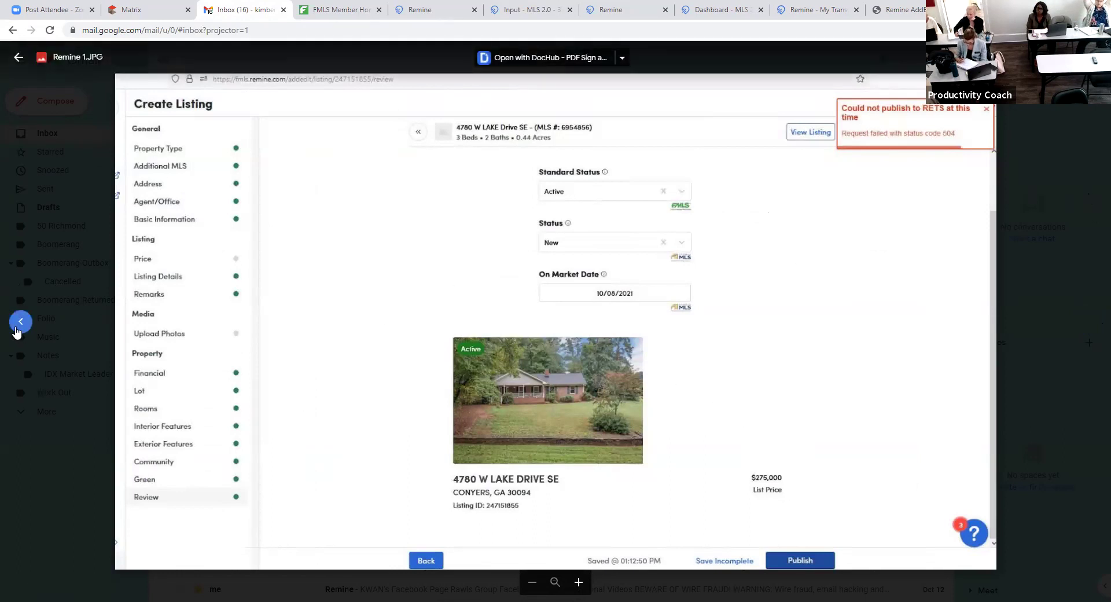
pyautogui.click(20, 321)
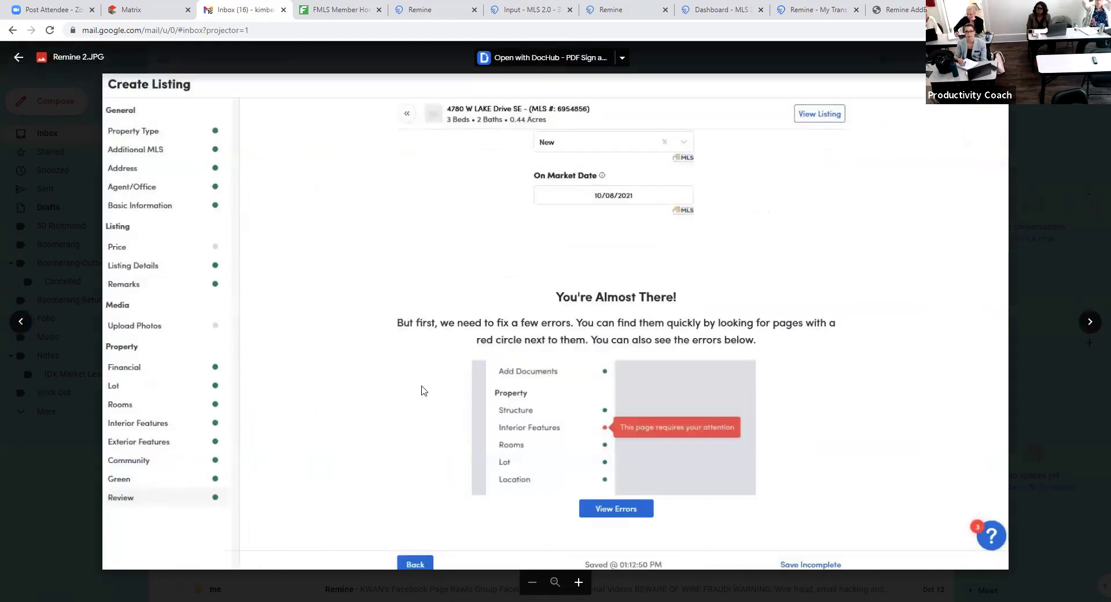
pyautogui.click(19, 323)
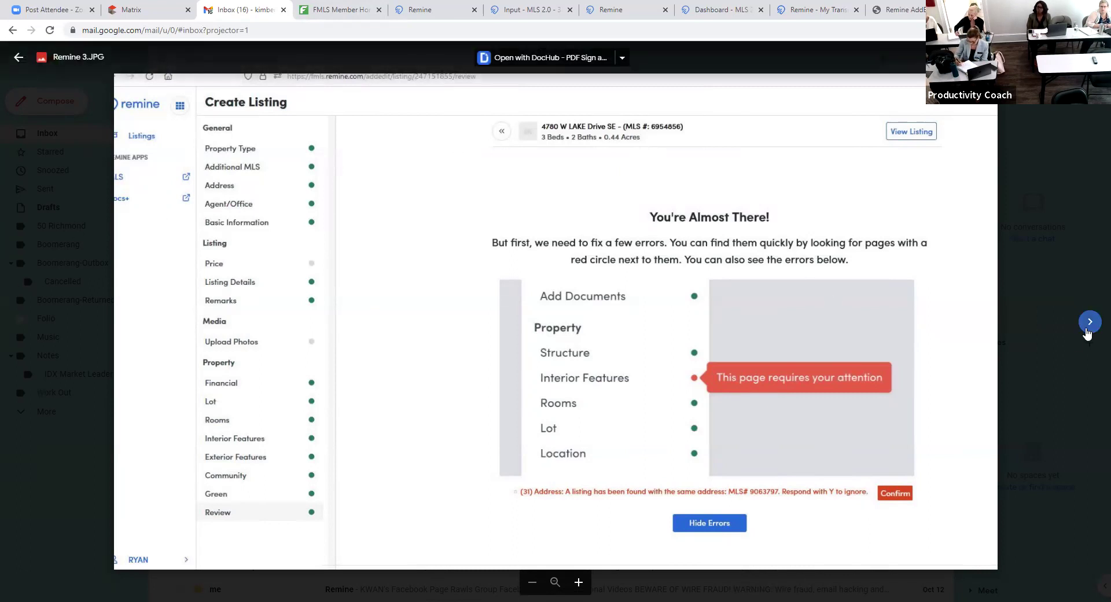
pyautogui.click(1087, 329)
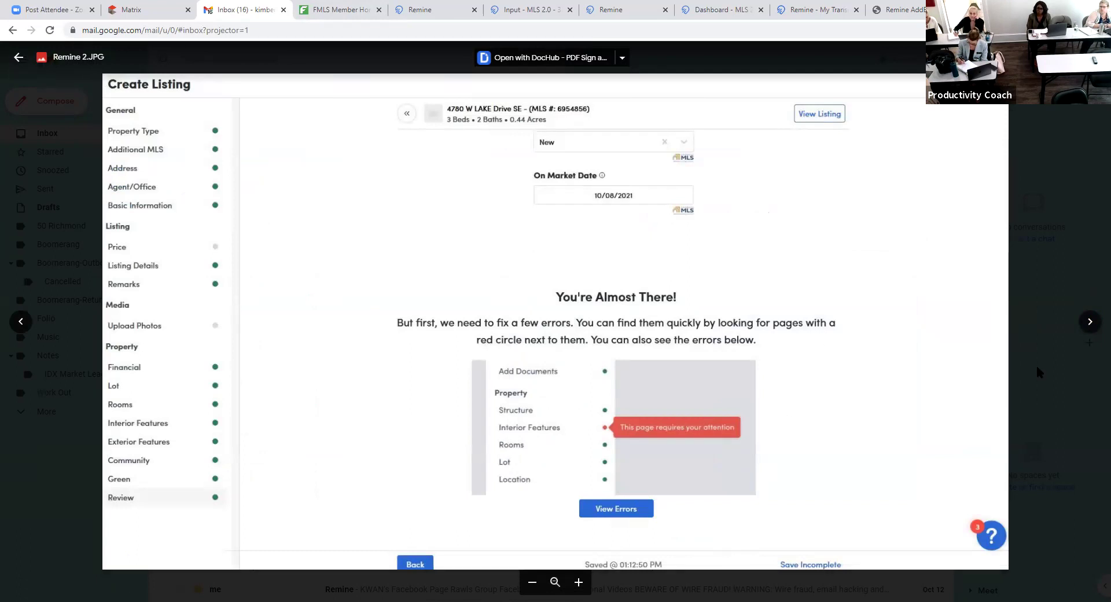
pyautogui.click(1091, 325)
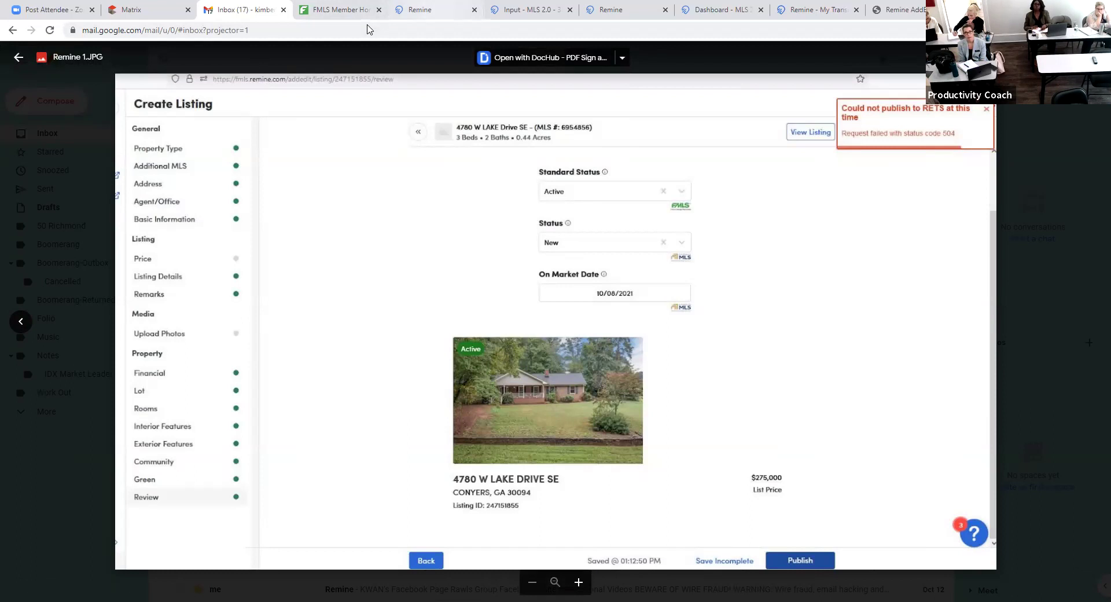
# - From the Remine dashboard, open Add/Edit, view the Residential Detached Listing Form PDF, then open Docs+ transactions
pyautogui.click(419, 10)
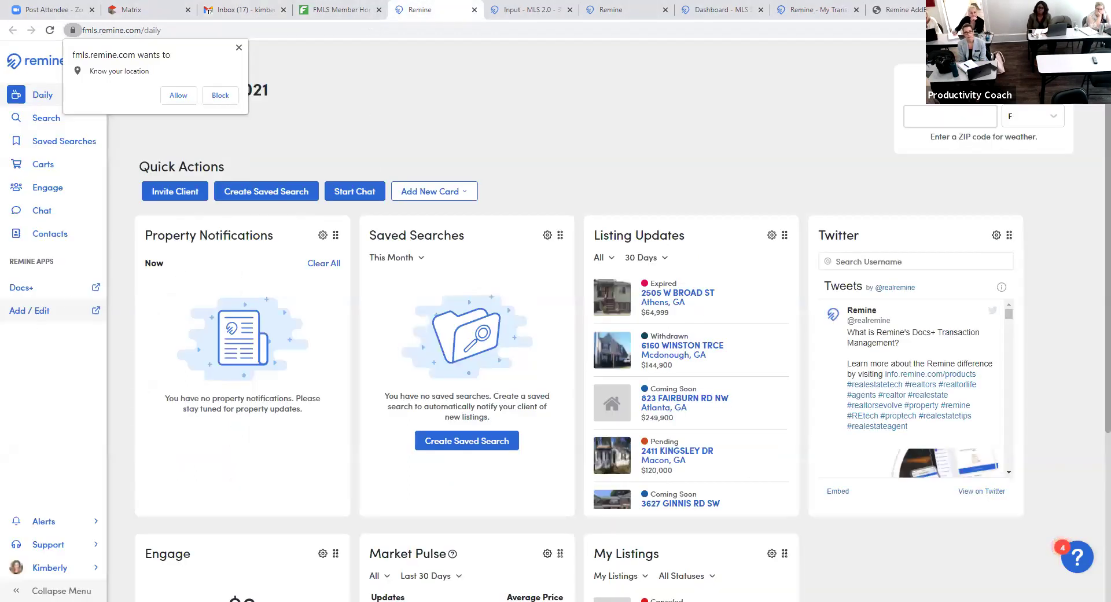
pyautogui.click(19, 313)
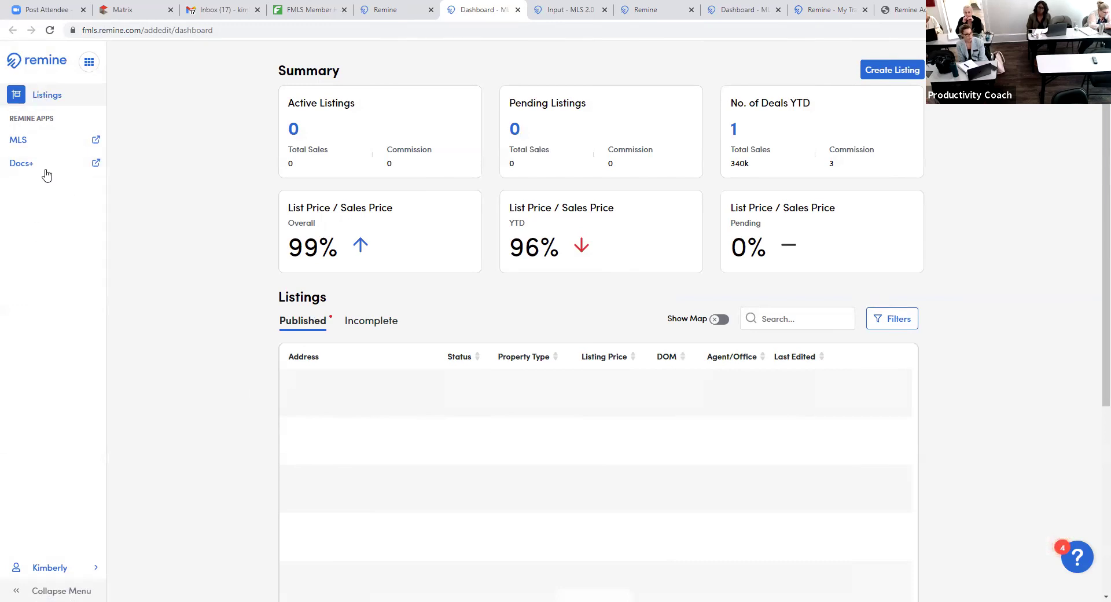
pyautogui.click(918, 9)
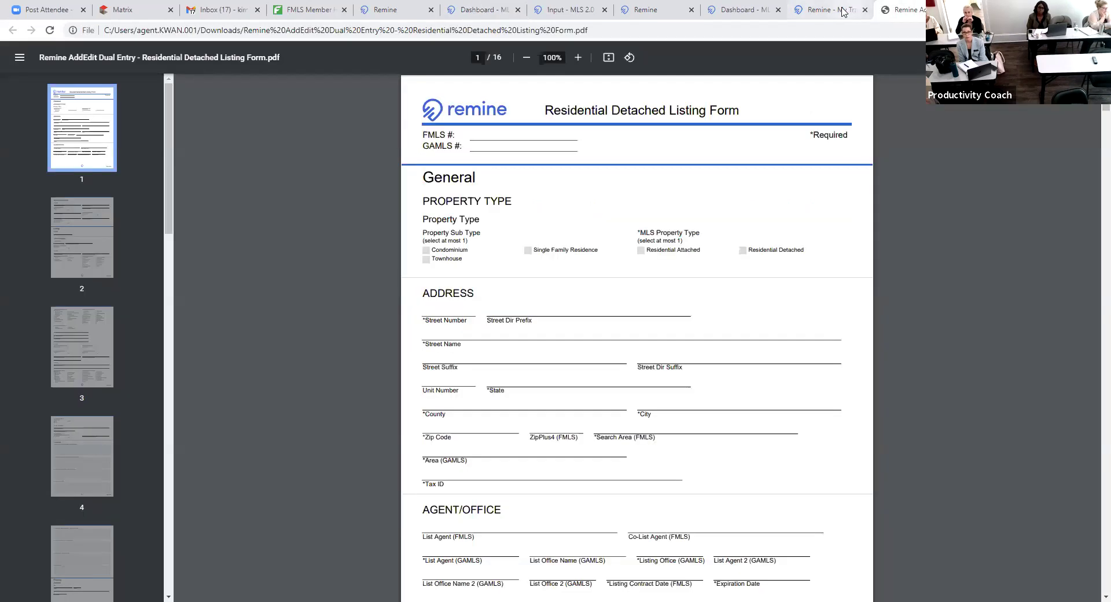
pyautogui.click(843, 10)
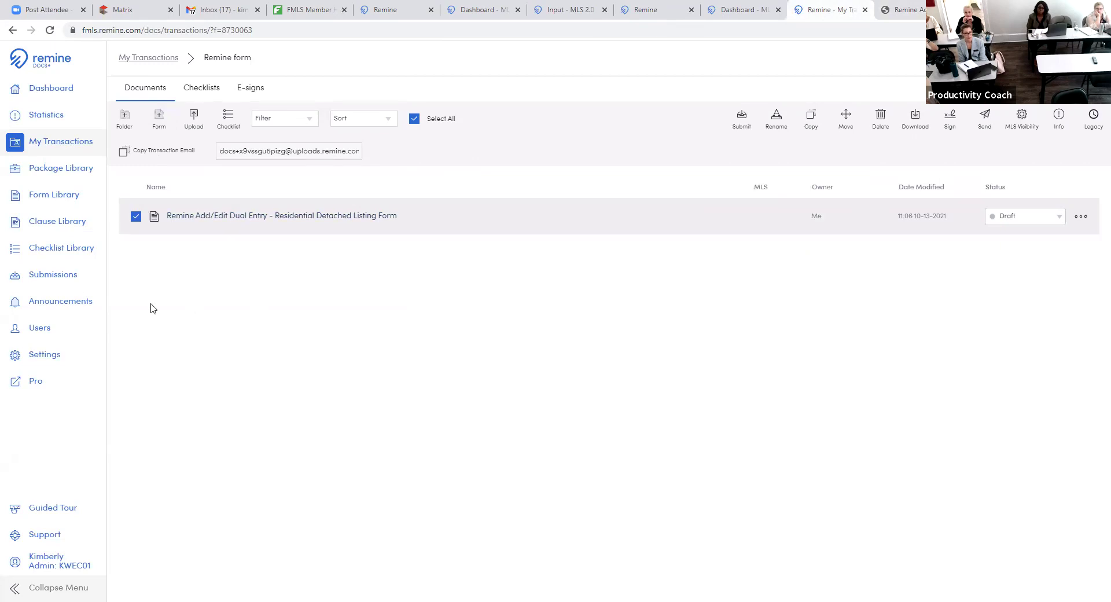
pyautogui.click(52, 142)
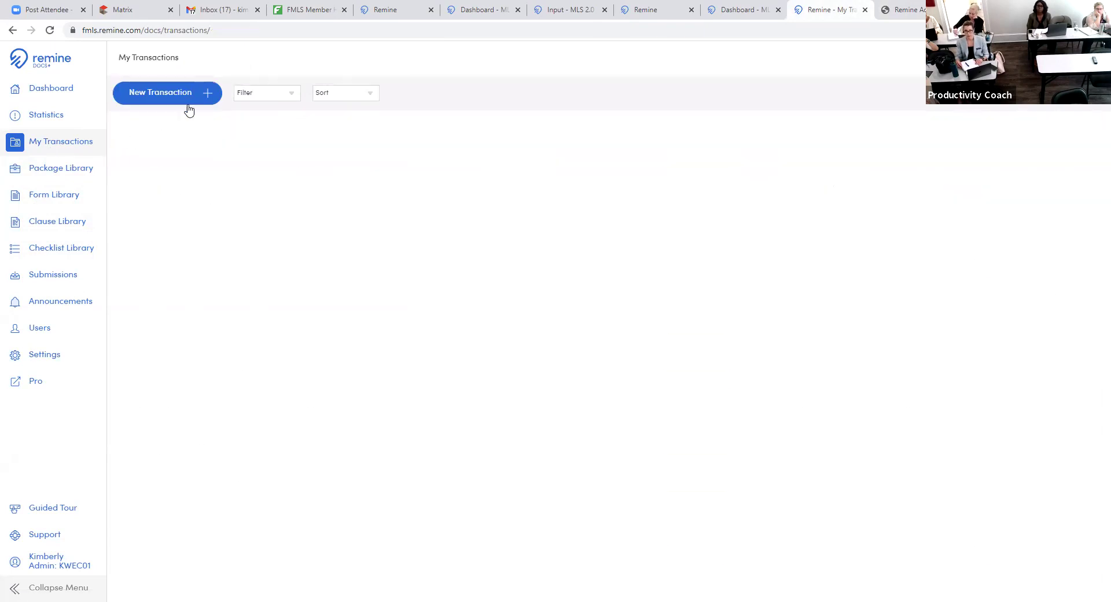
pyautogui.click(188, 108)
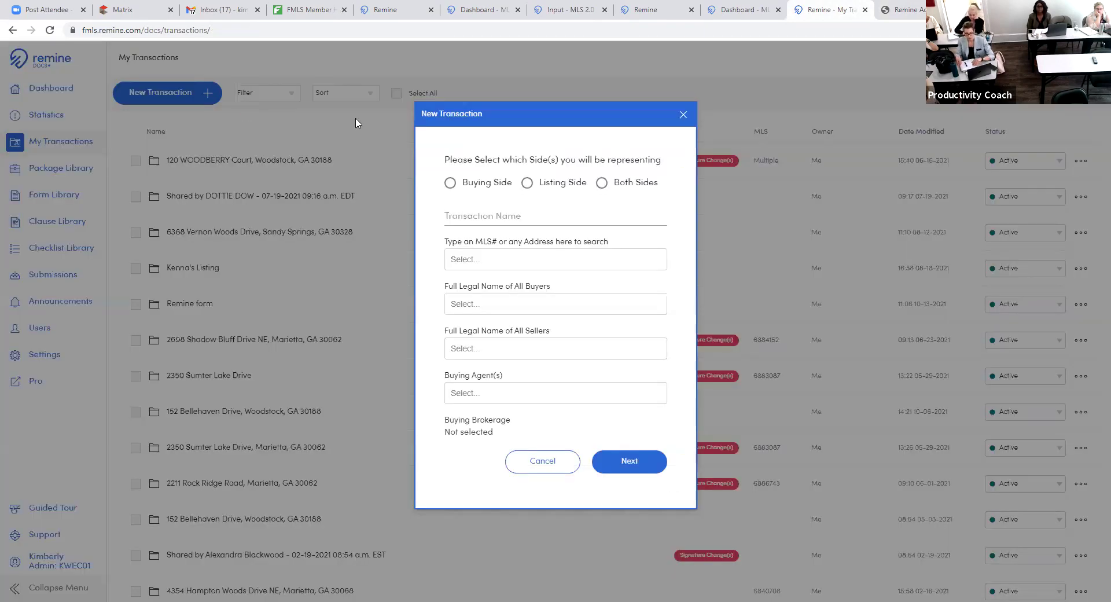
pyautogui.click(528, 183)
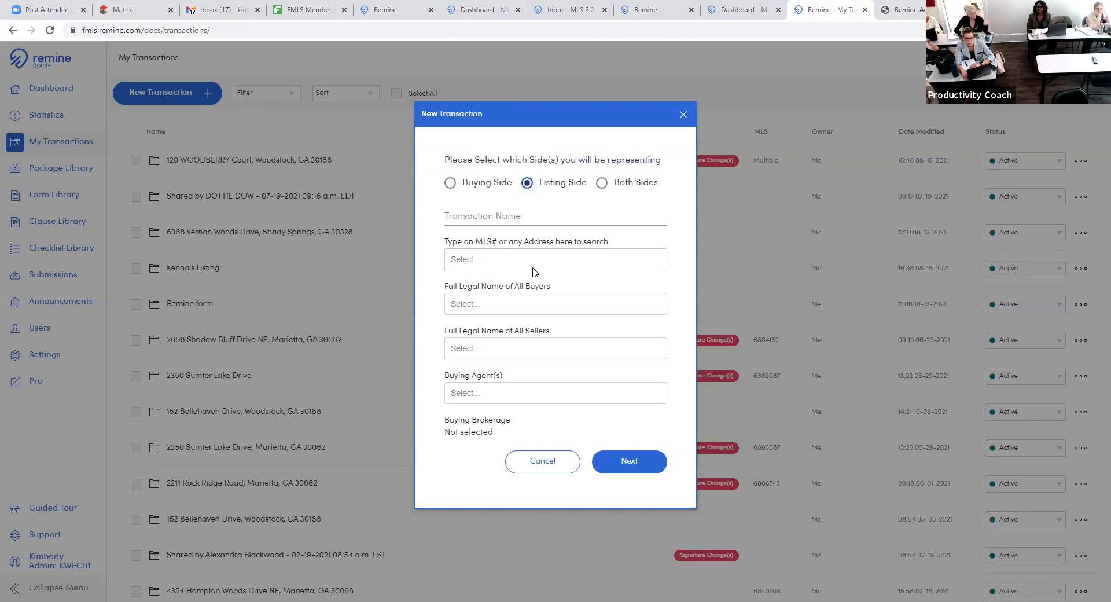
pyautogui.click(556, 469)
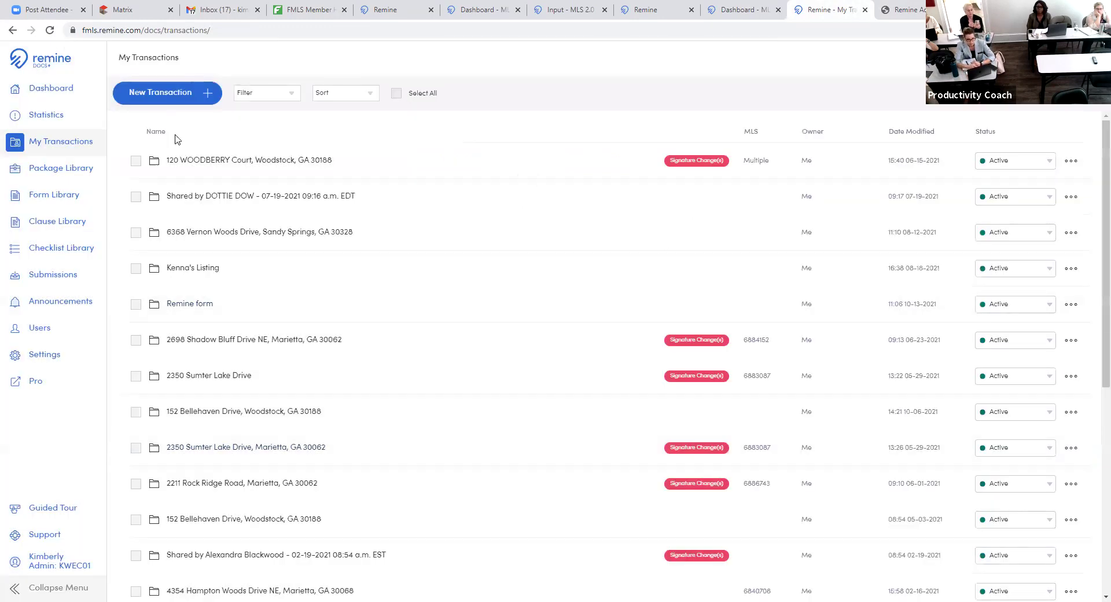
pyautogui.click(210, 166)
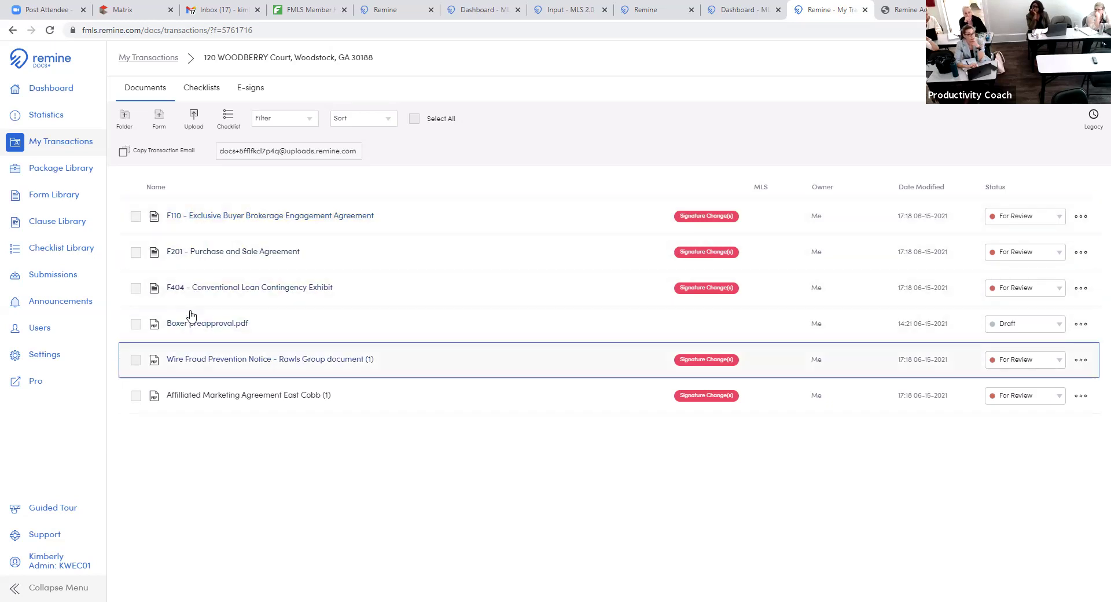
# - Try Shared MLS visibility on the F110 agreement, close without updating, and go to FMLS Member
pyautogui.click(136, 216)
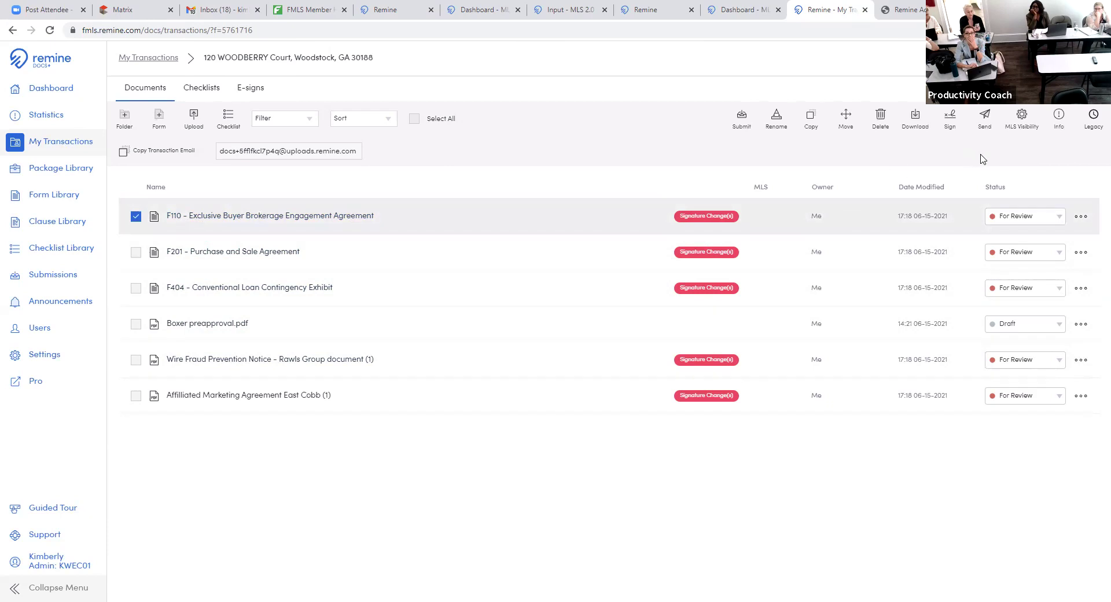
pyautogui.click(1028, 119)
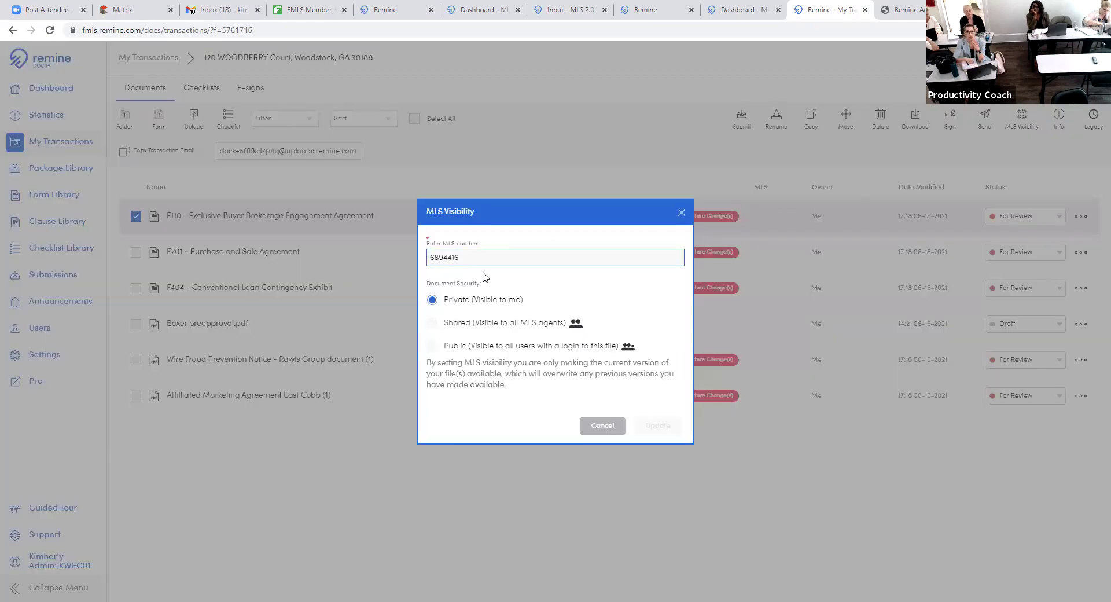
pyautogui.click(433, 323)
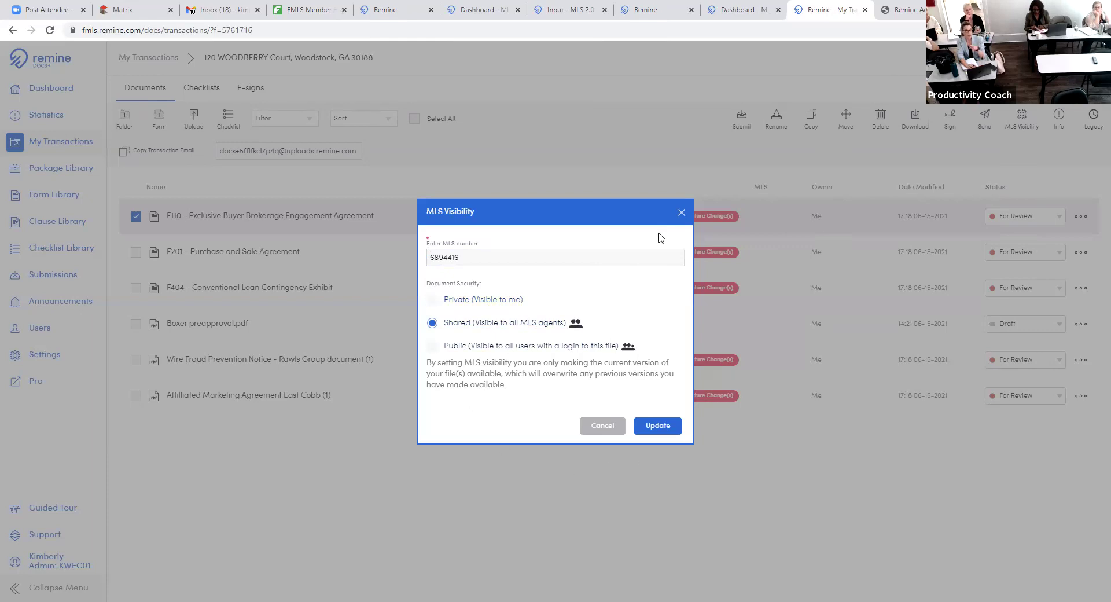
pyautogui.click(681, 213)
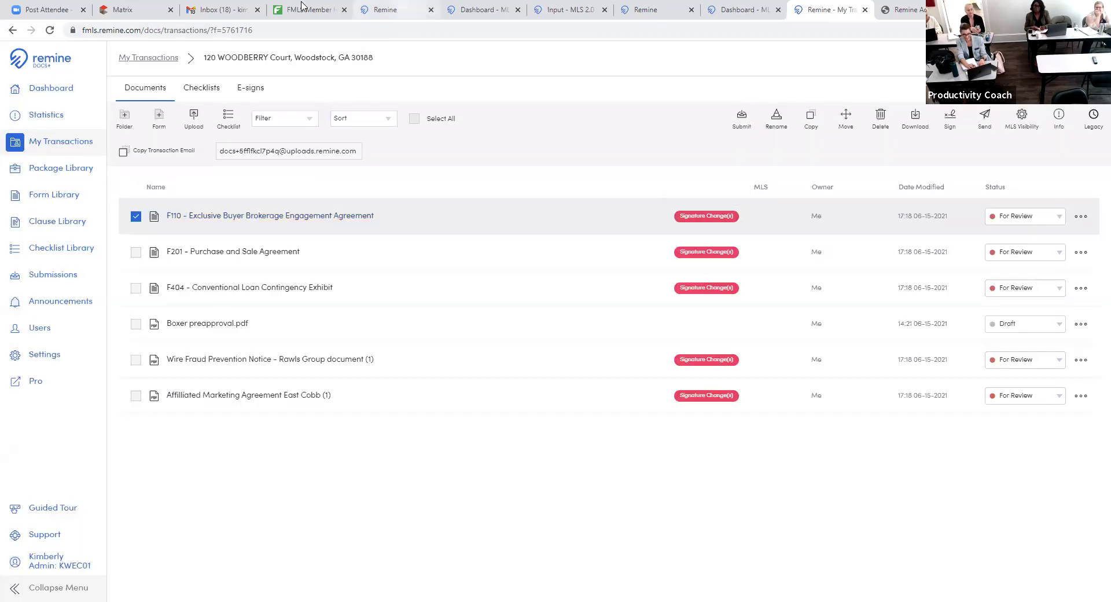
pyautogui.click(301, 7)
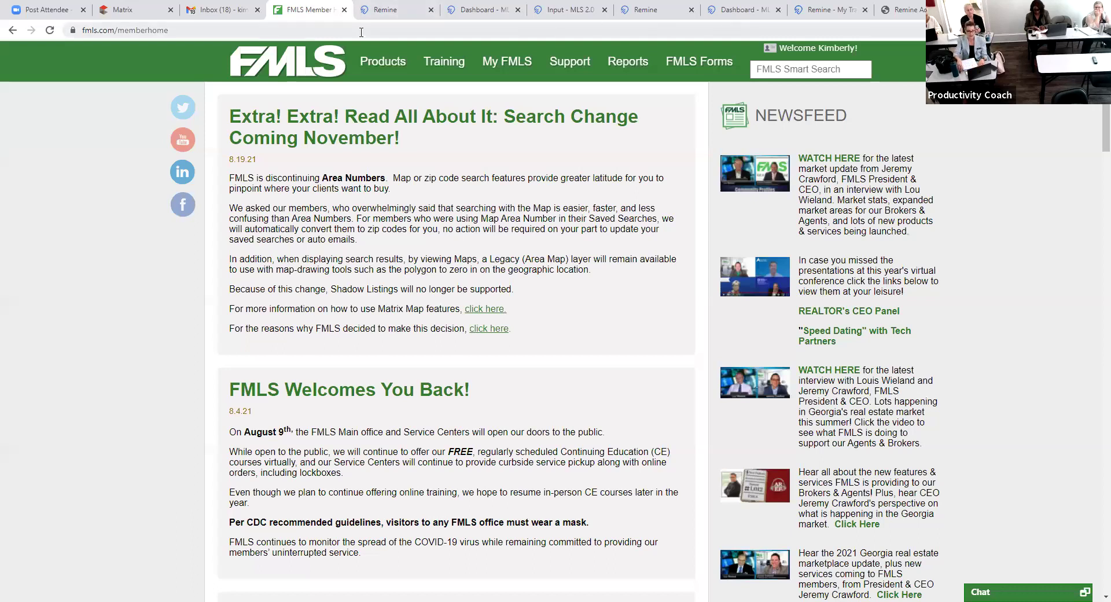
# - Launch Matrix from the FMLS Products menu and go to its Add/Edit listing input page
pyautogui.moveTo(380, 92)
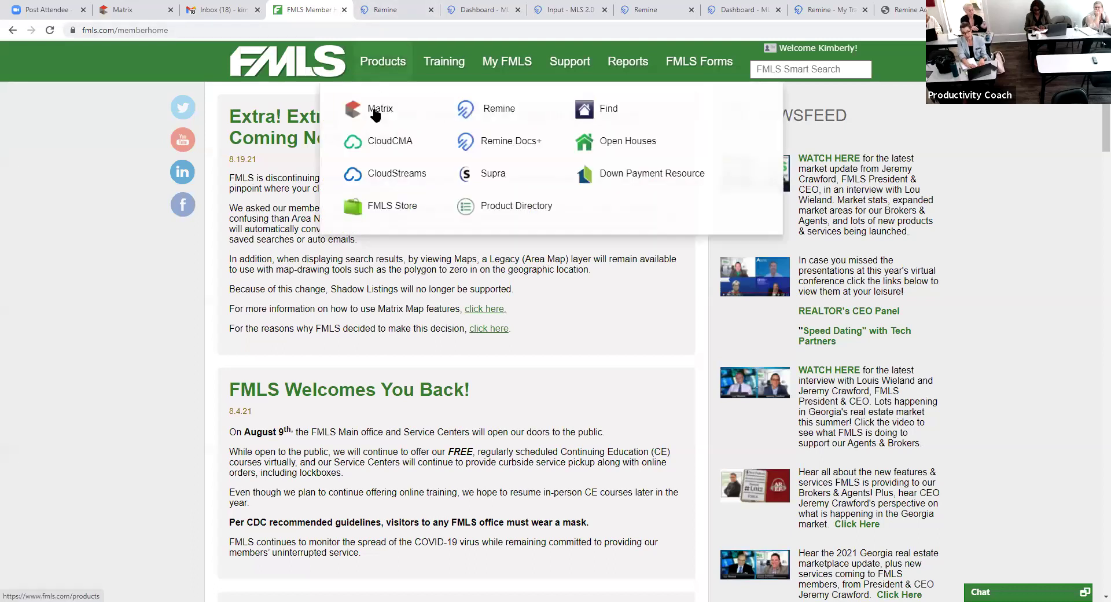
pyautogui.click(376, 113)
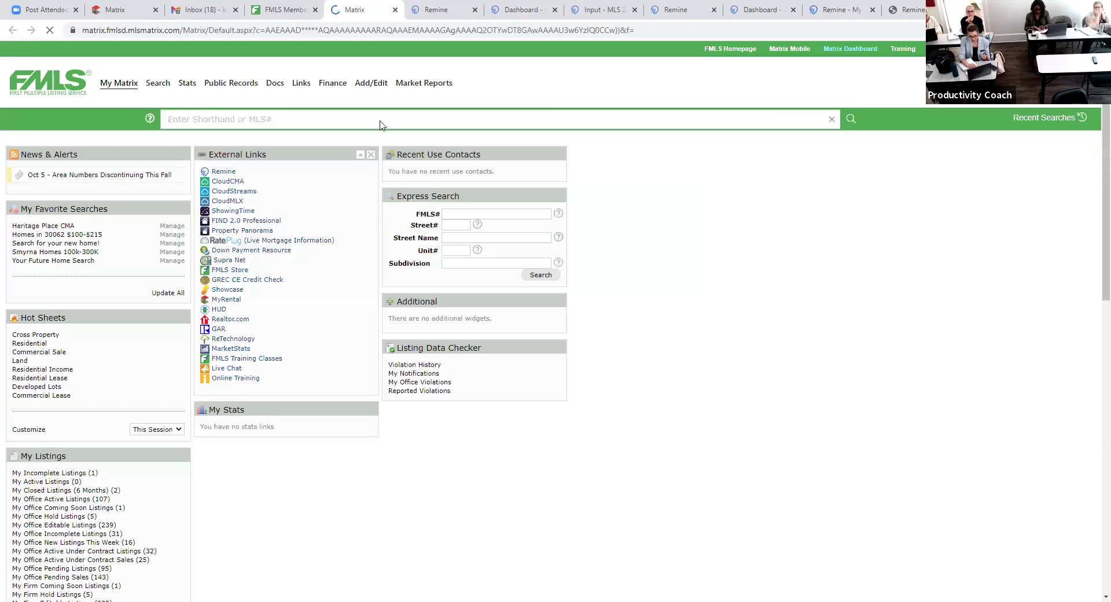
pyautogui.click(410, 120)
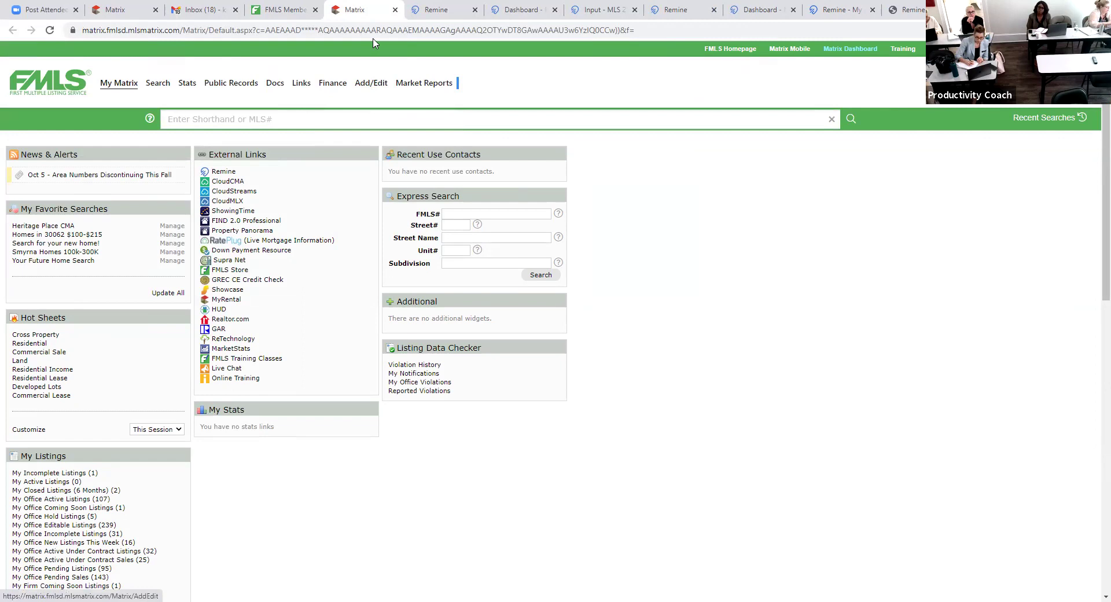
pyautogui.click(375, 85)
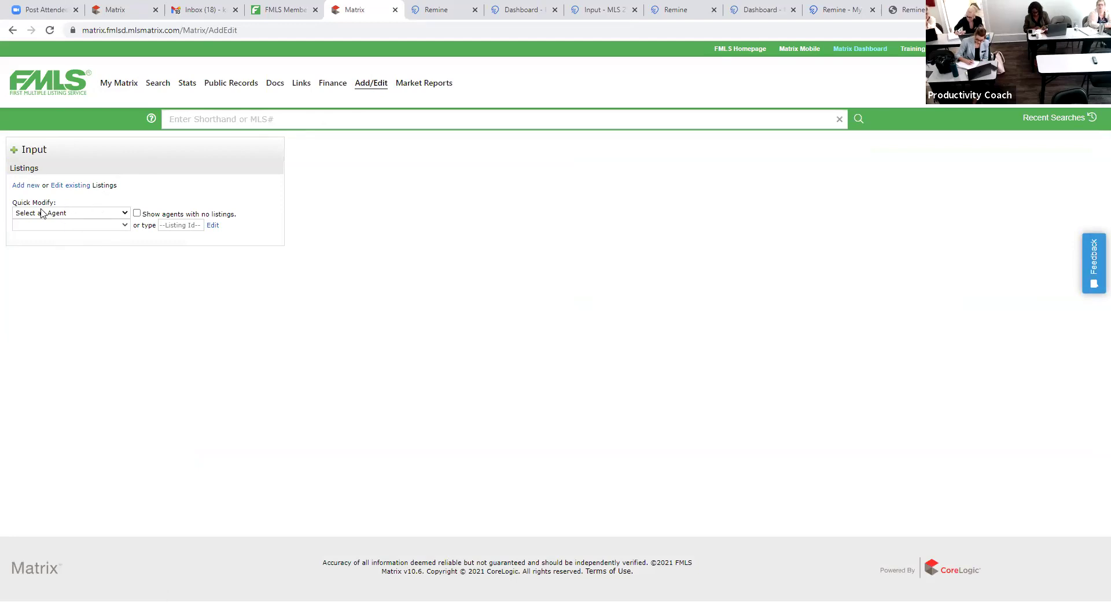
# - Check the Quick Modify agent list and the Edit existing listing form's FMLS# field
pyautogui.click(127, 213)
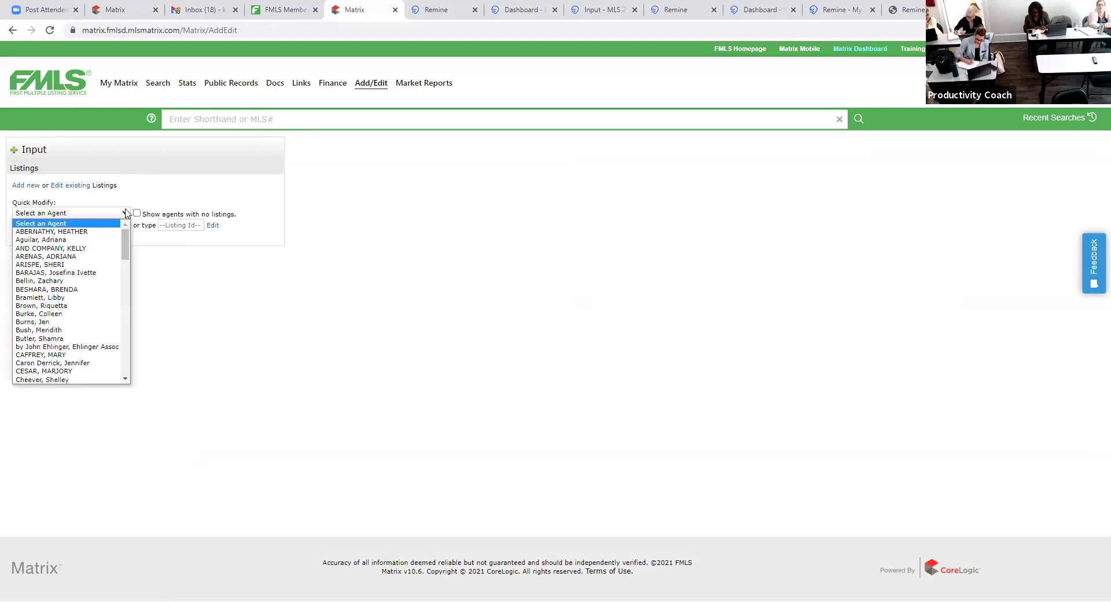
pyautogui.click(218, 280)
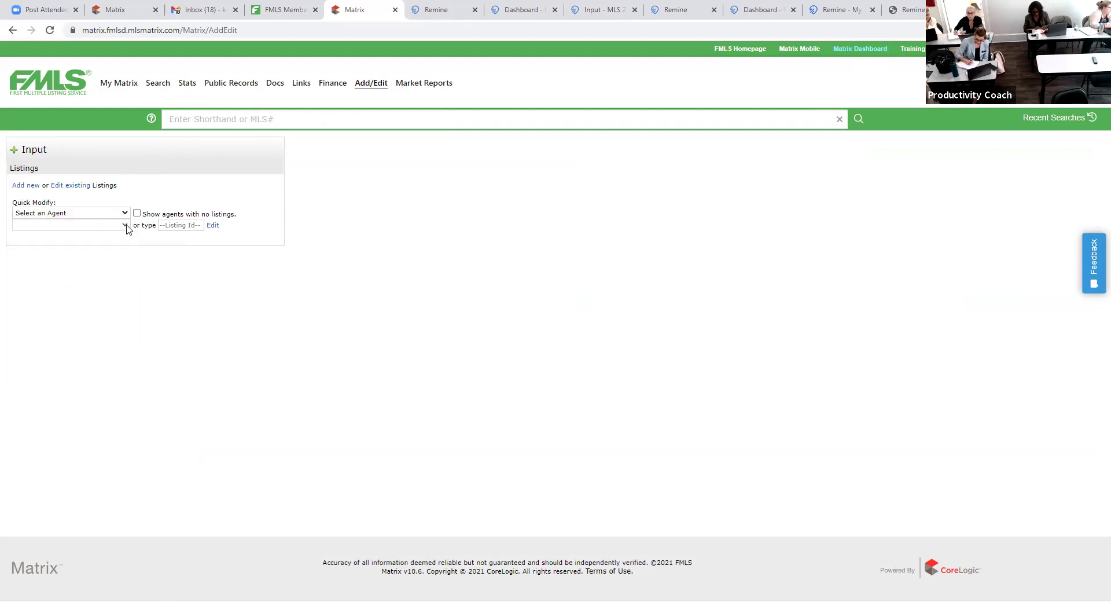
pyautogui.click(63, 186)
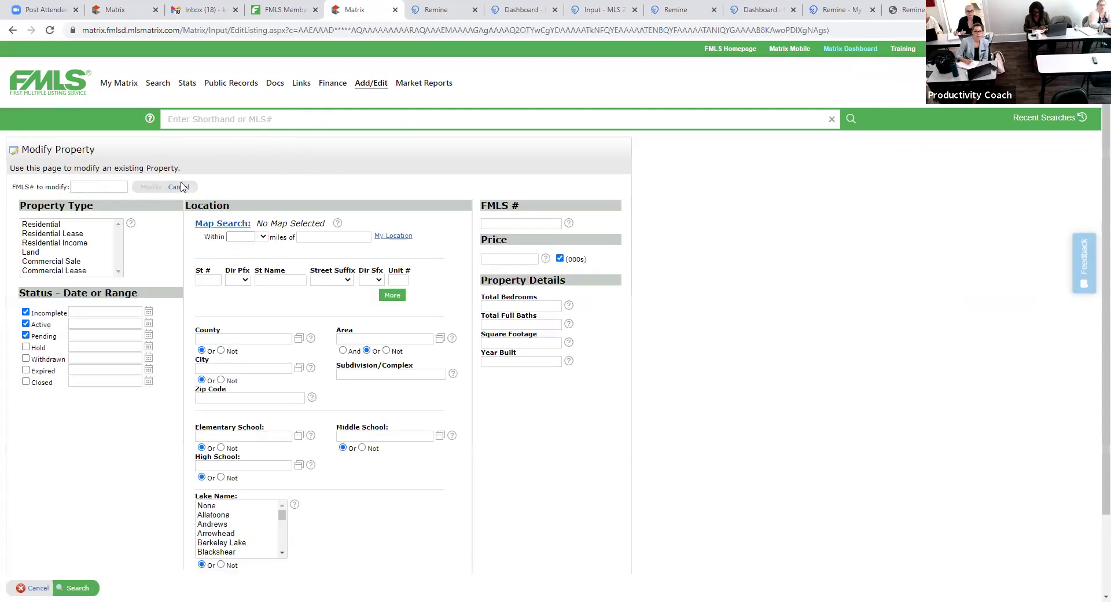
pyautogui.click(99, 188)
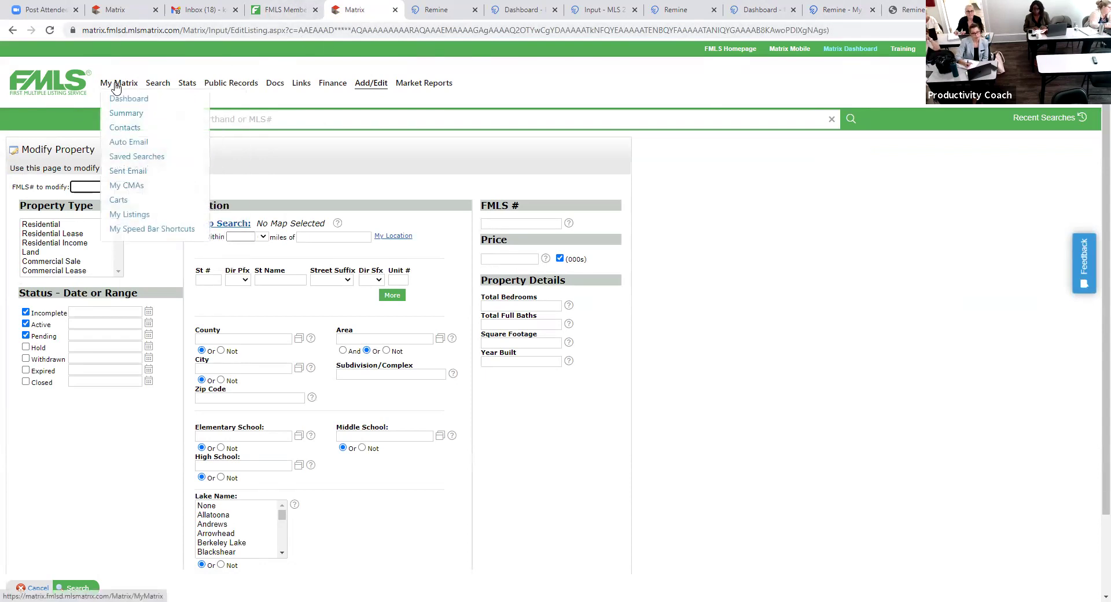
# - Copy MLS# 6956363 from the office's listings on the Matrix dashboard
pyautogui.click(129, 99)
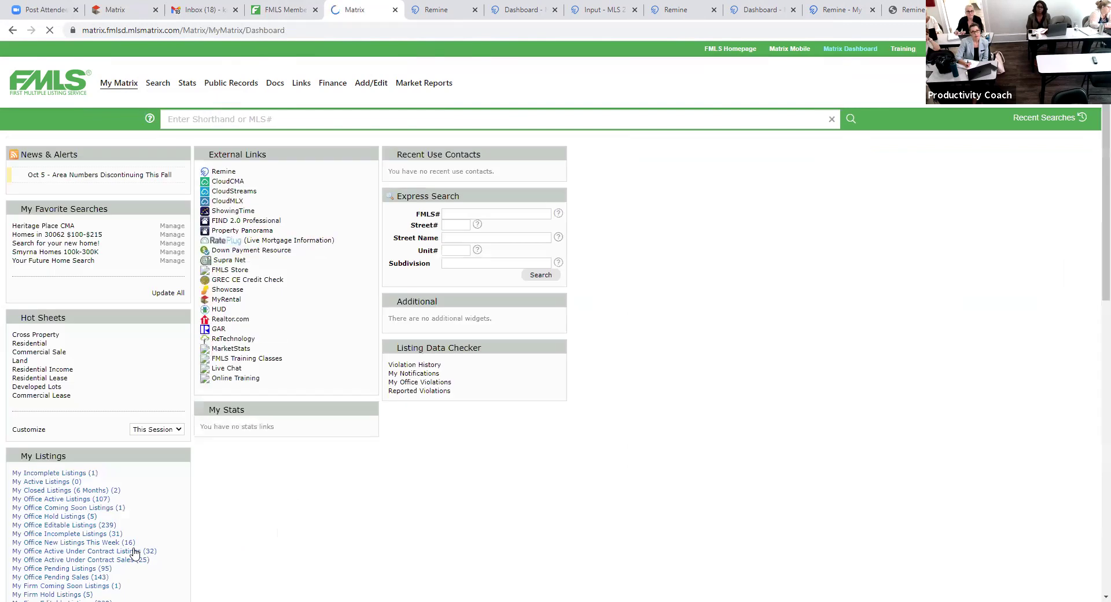
pyautogui.click(56, 505)
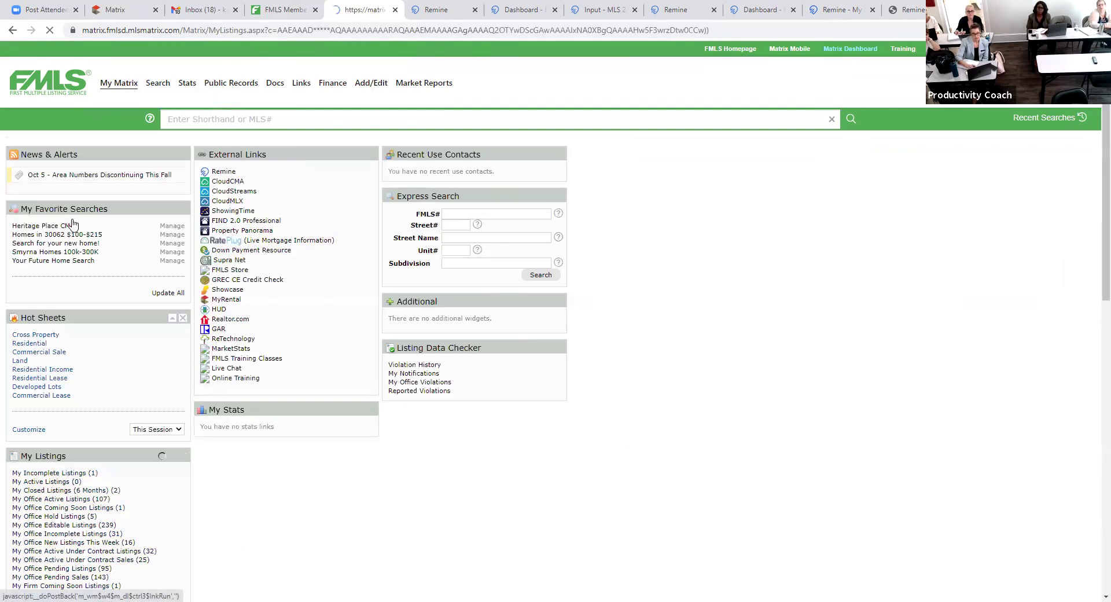
pyautogui.moveTo(85, 213); pyautogui.dragTo(50, 211)
pyautogui.hotkey('ctrl', 'c')
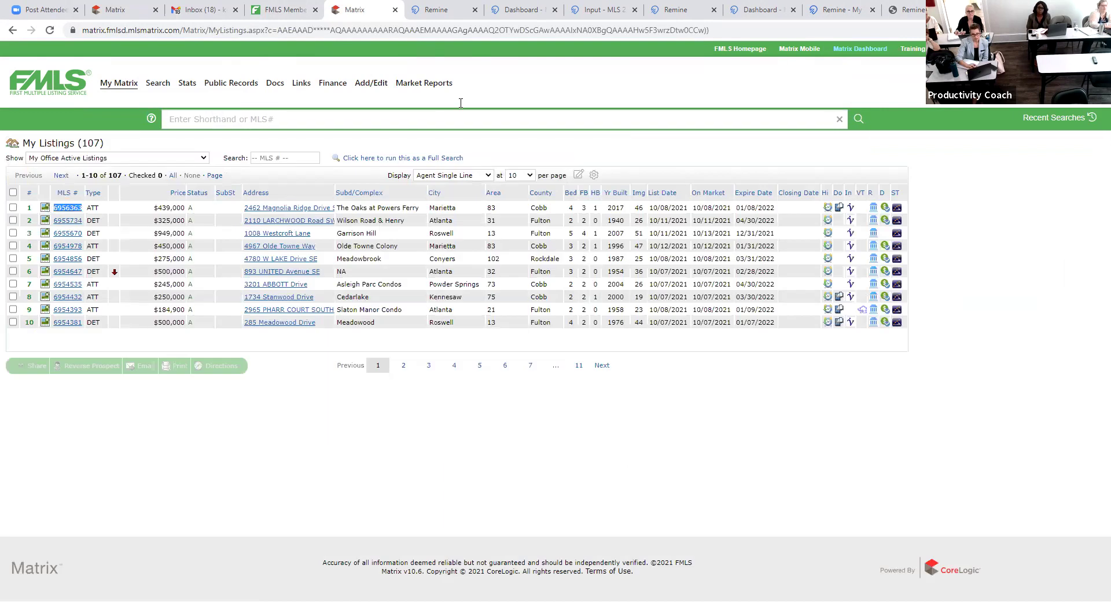
# - Paste 6956363 into the Edit existing FMLS# field, strip the leading space, and click Modify
pyautogui.click(376, 85)
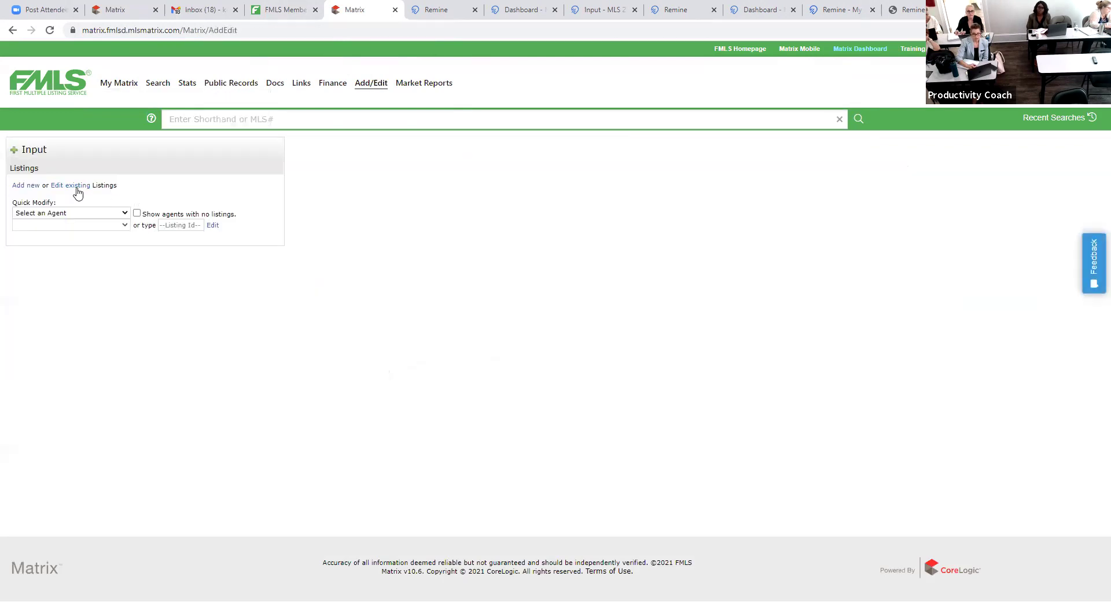
pyautogui.click(76, 187)
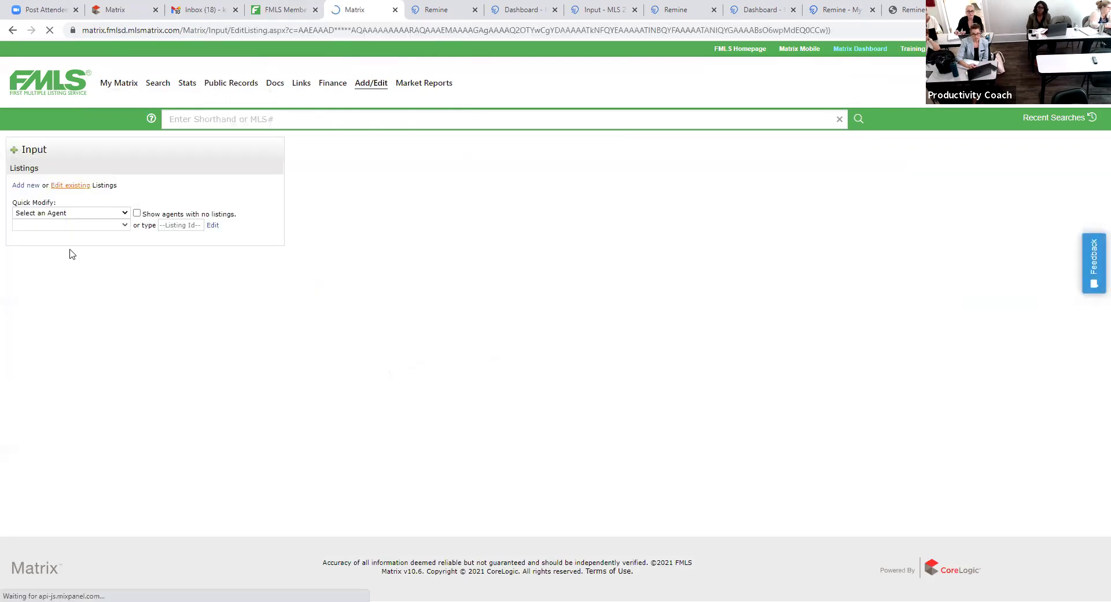
pyautogui.hotkey('ctrl', 'v')
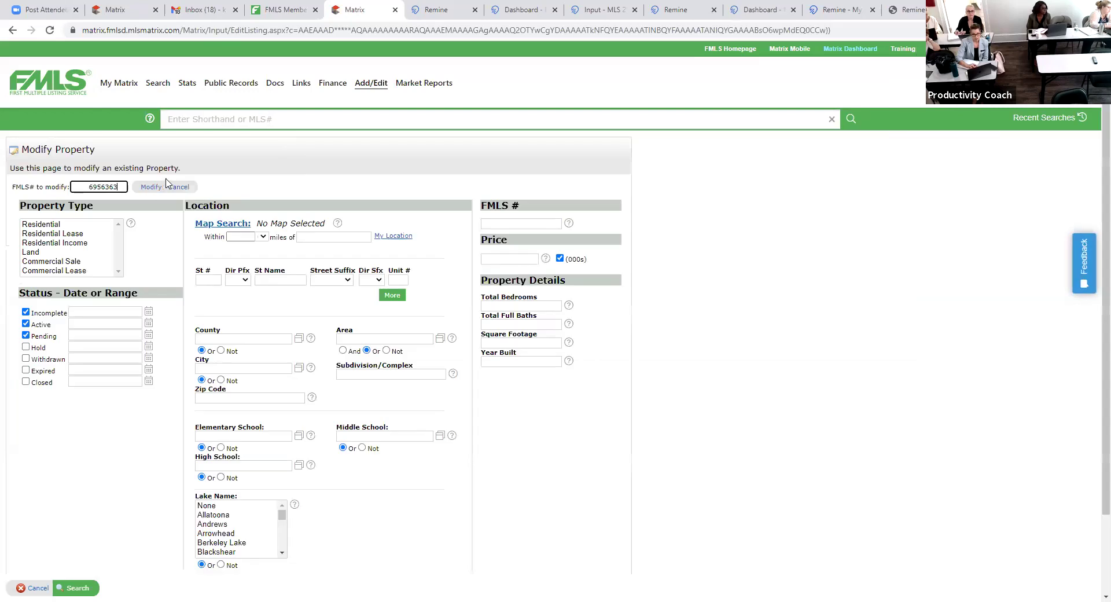
pyautogui.click(152, 187)
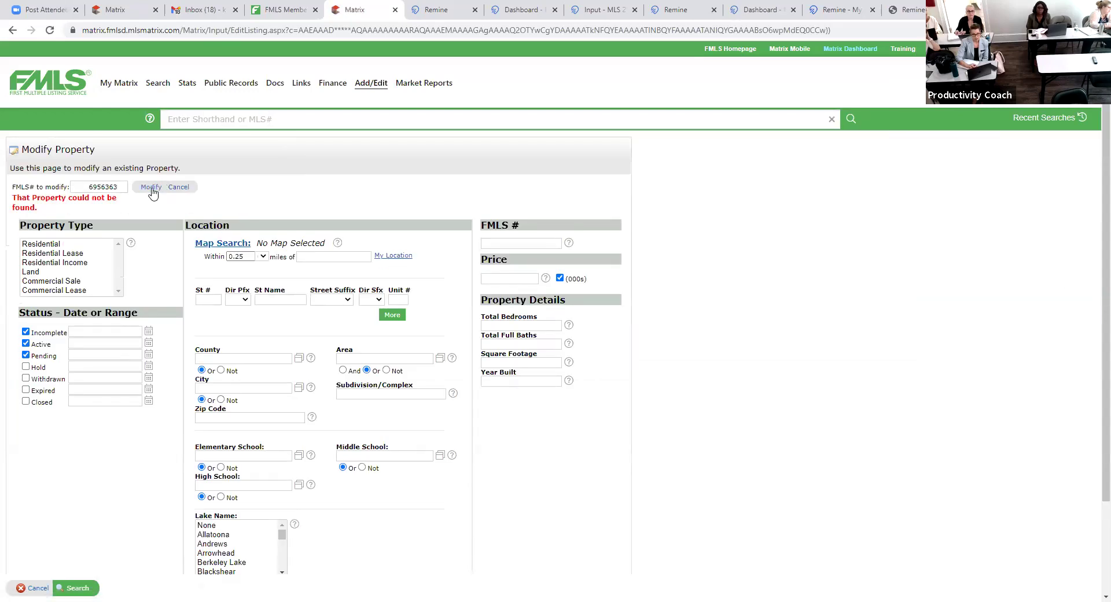
pyautogui.click(87, 187)
pyautogui.press('BackSpace')
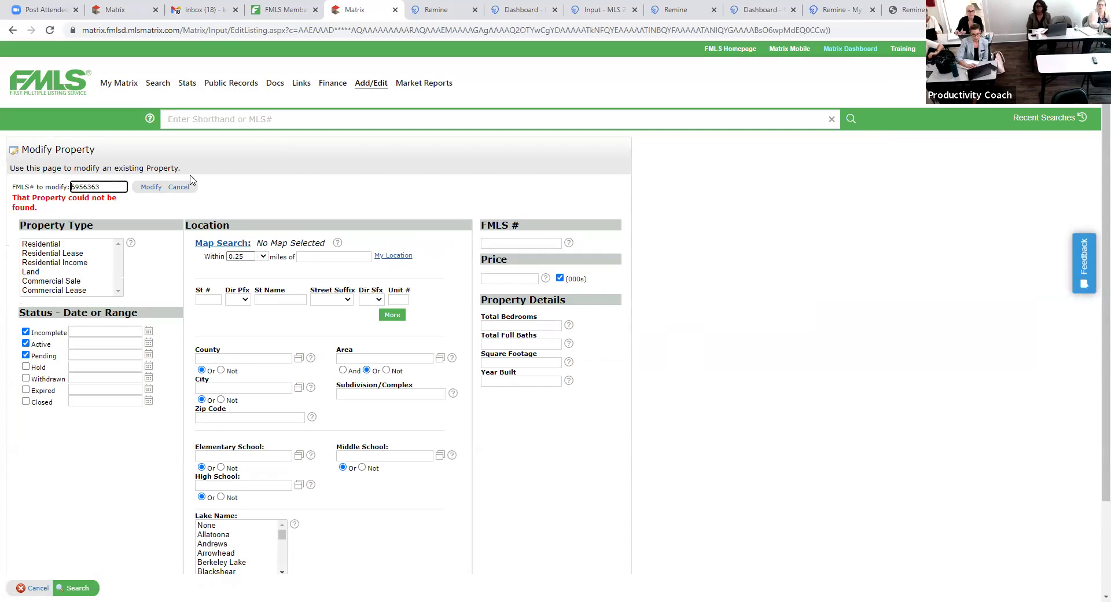
pyautogui.click(159, 187)
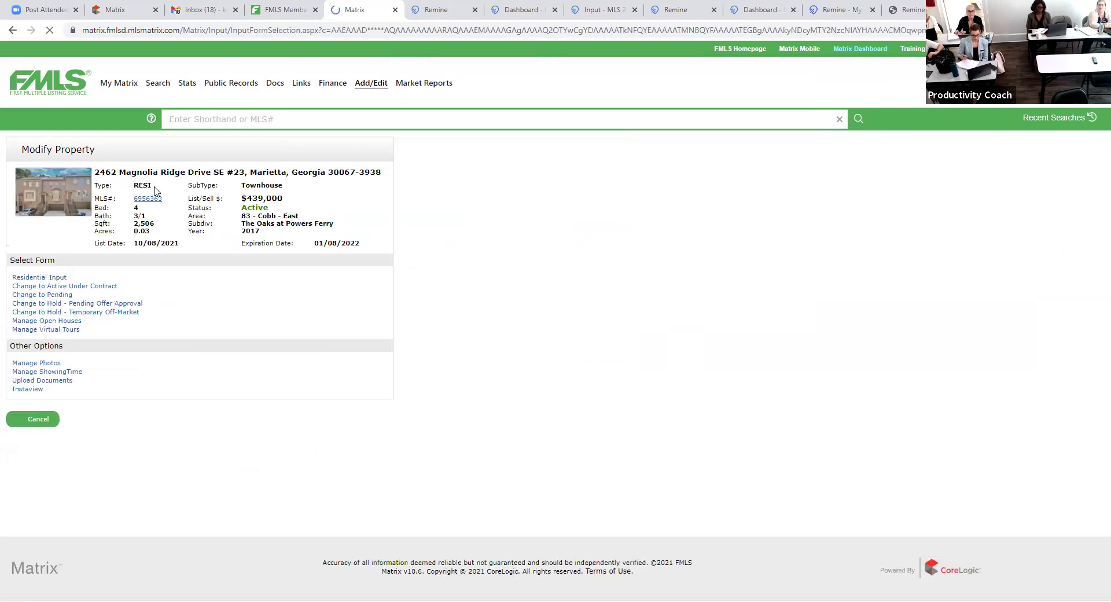
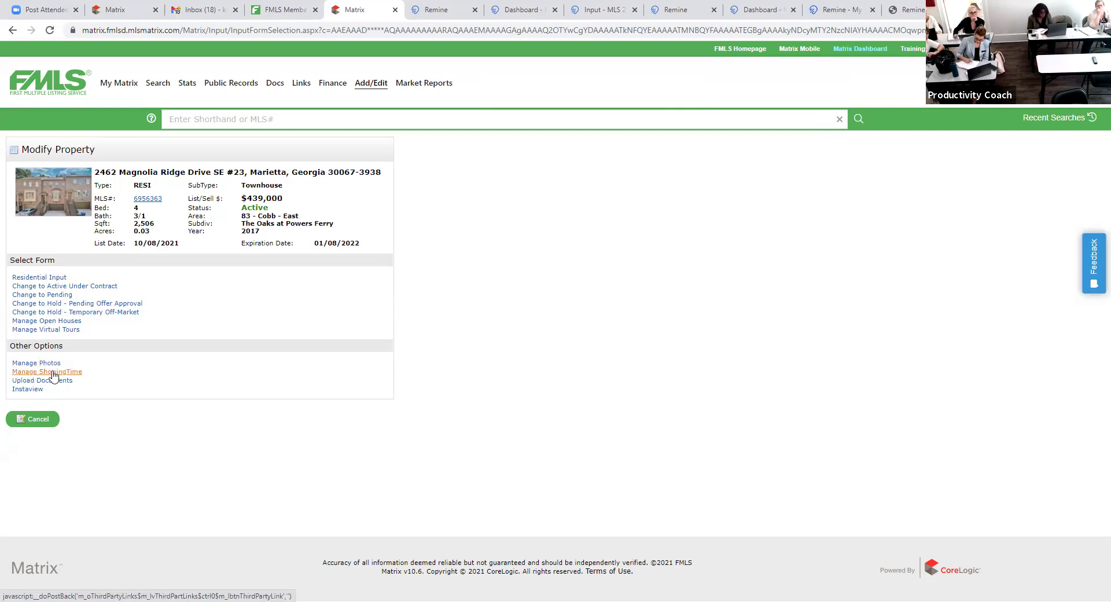
# - Open Manage ShowingTime for the active Marietta townhouse listing in FMLS Matrix
pyautogui.click(54, 373)
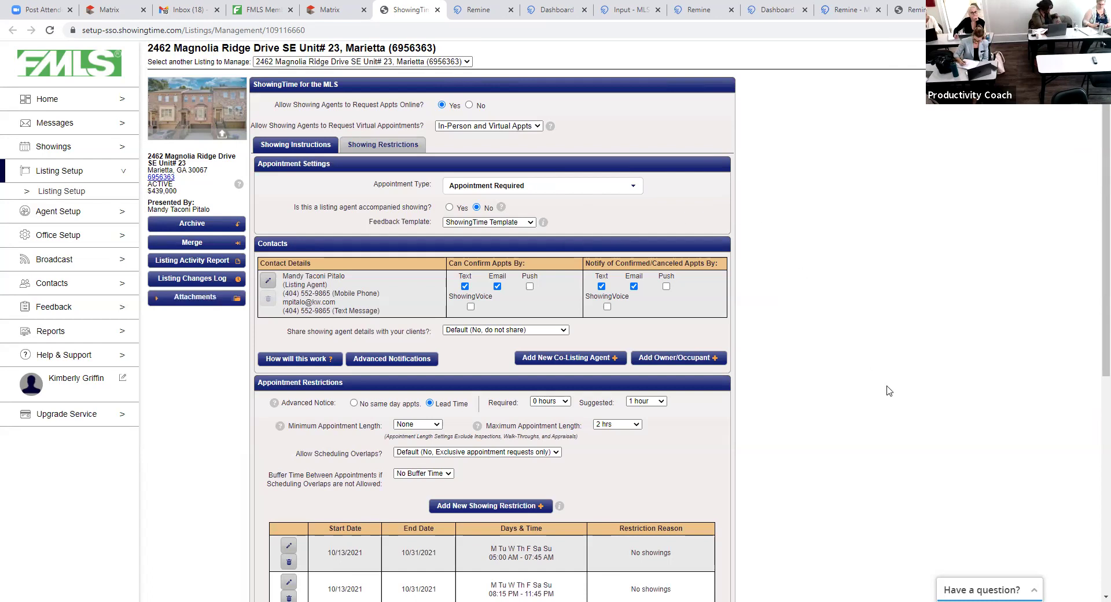
pyautogui.scroll(-1, 885, 317)
pyautogui.scroll(1, 614, 261)
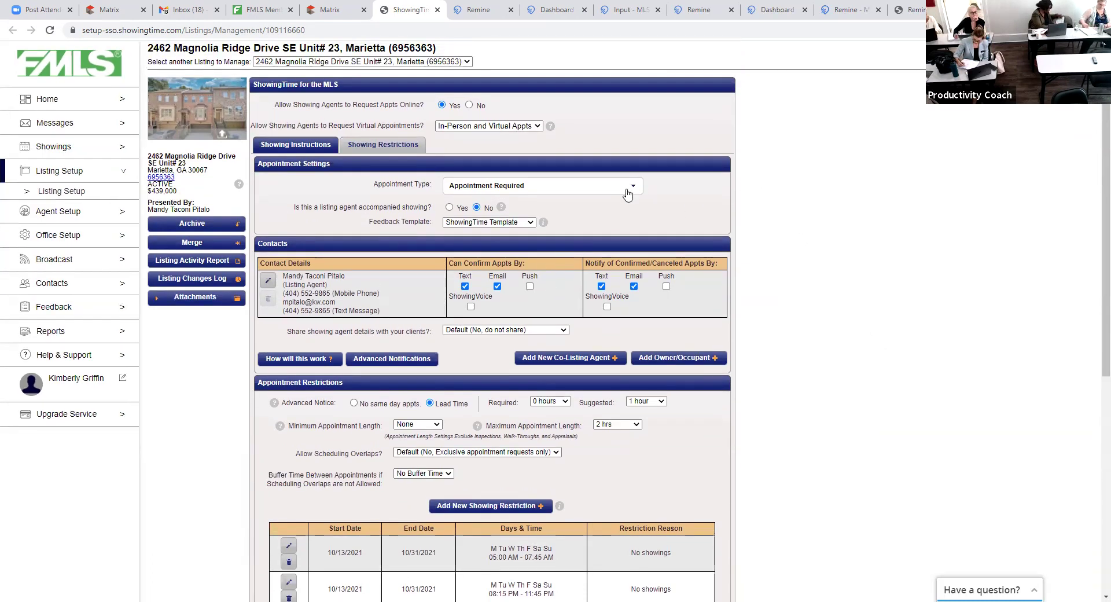
pyautogui.click(628, 191)
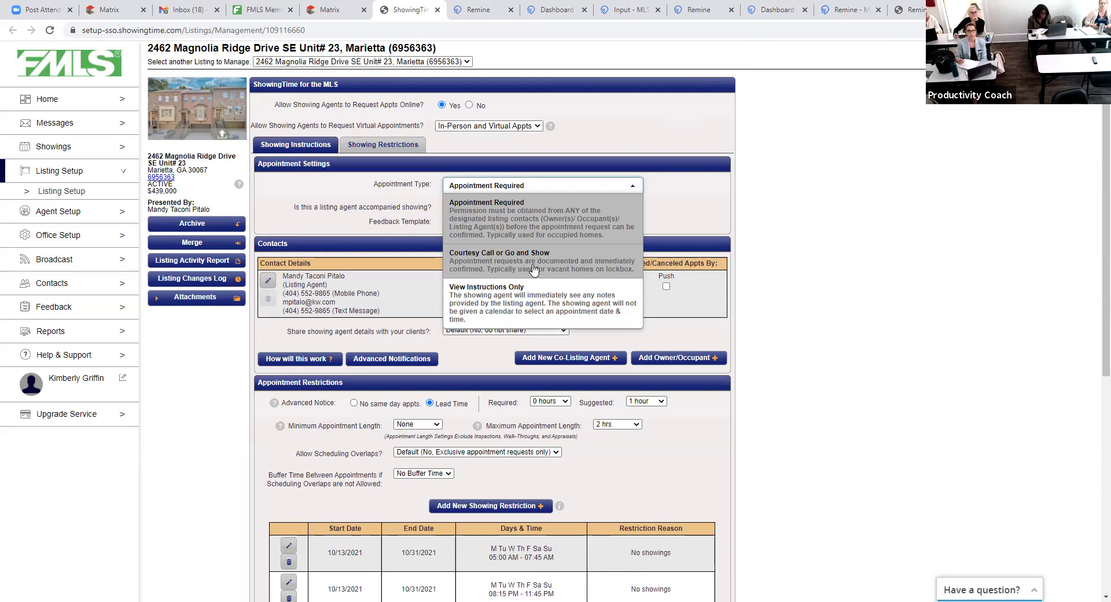
pyautogui.click(905, 283)
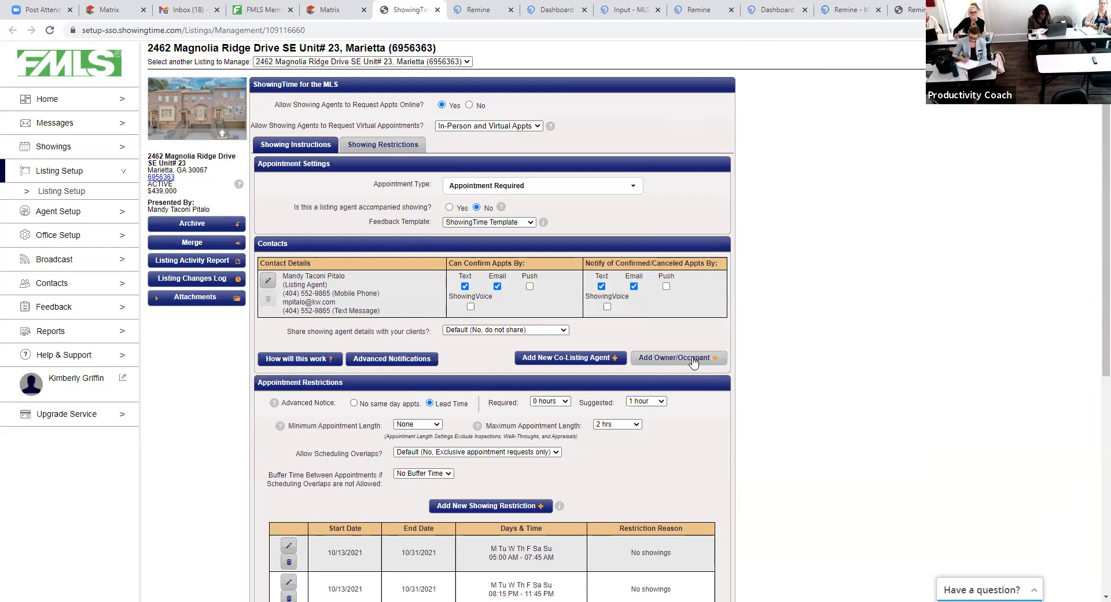
pyautogui.click(710, 360)
pyautogui.click(487, 103)
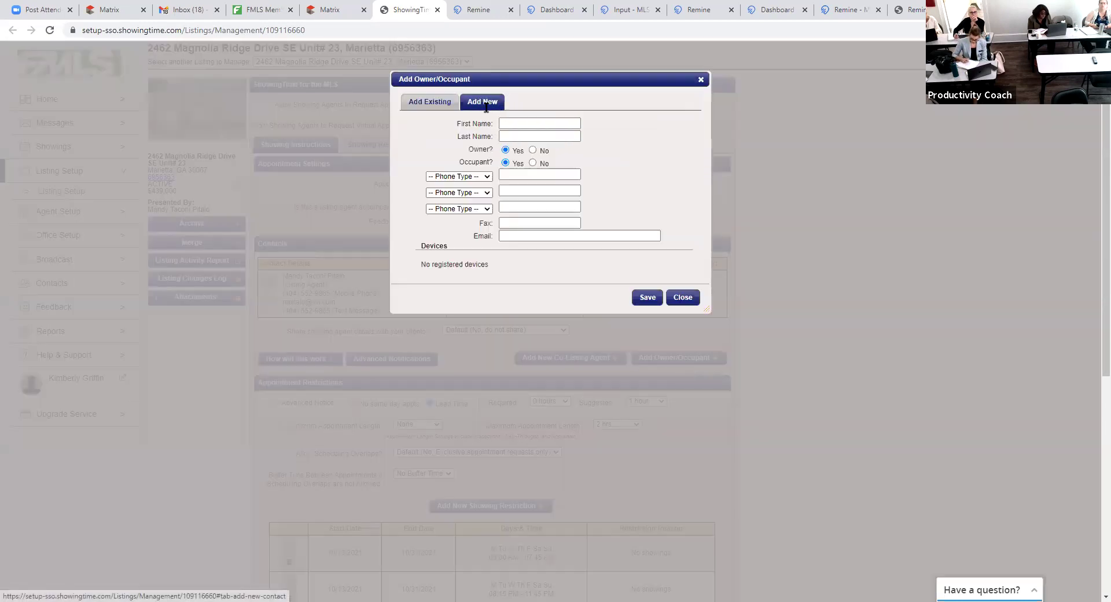
pyautogui.click(473, 176)
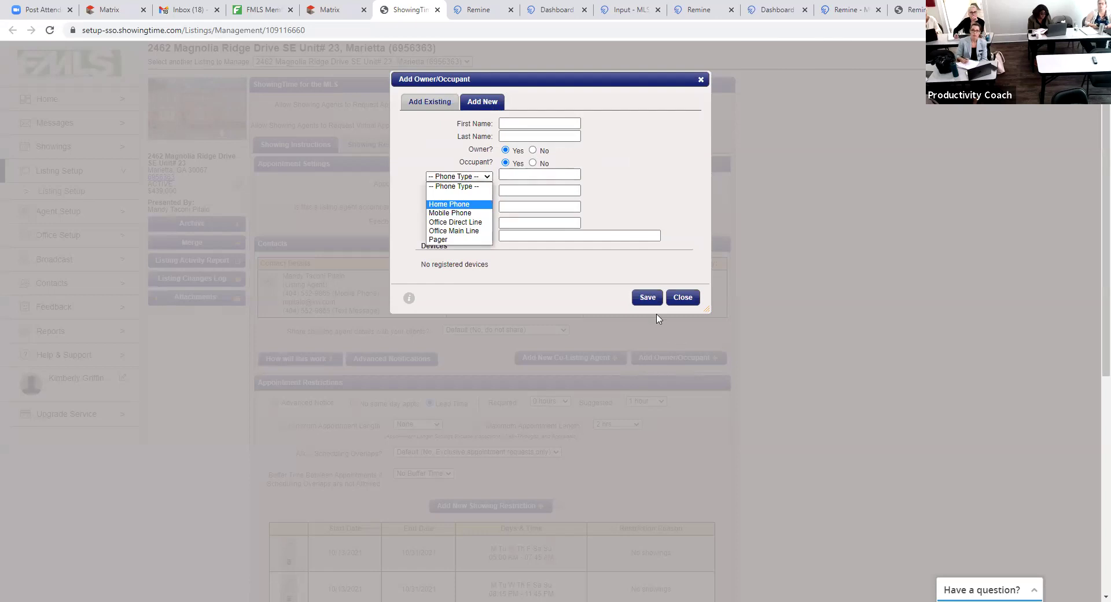
pyautogui.click(683, 297)
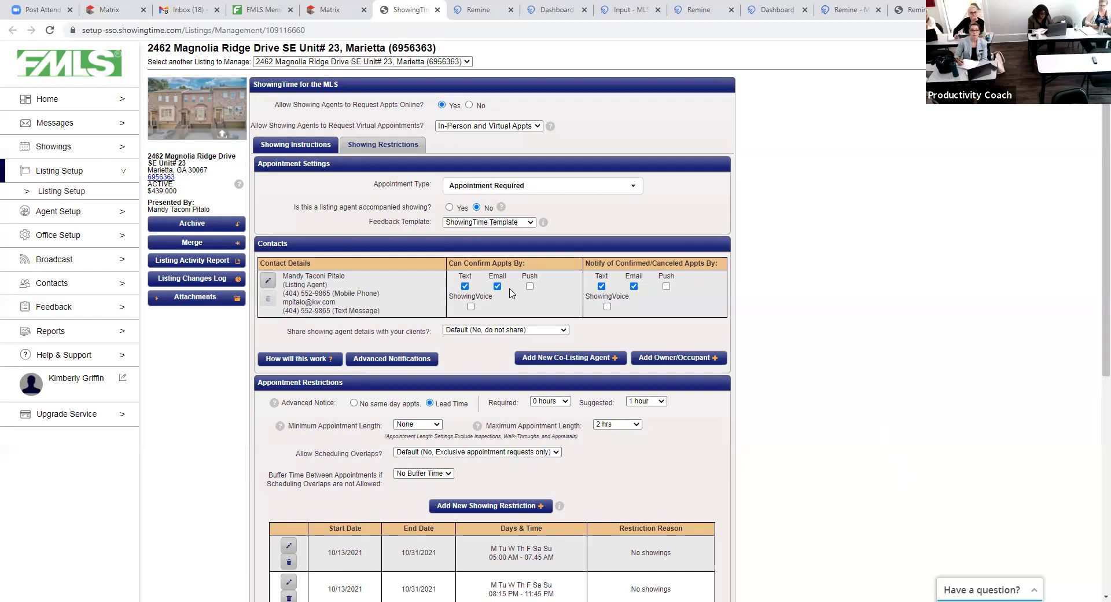
pyautogui.click(465, 286)
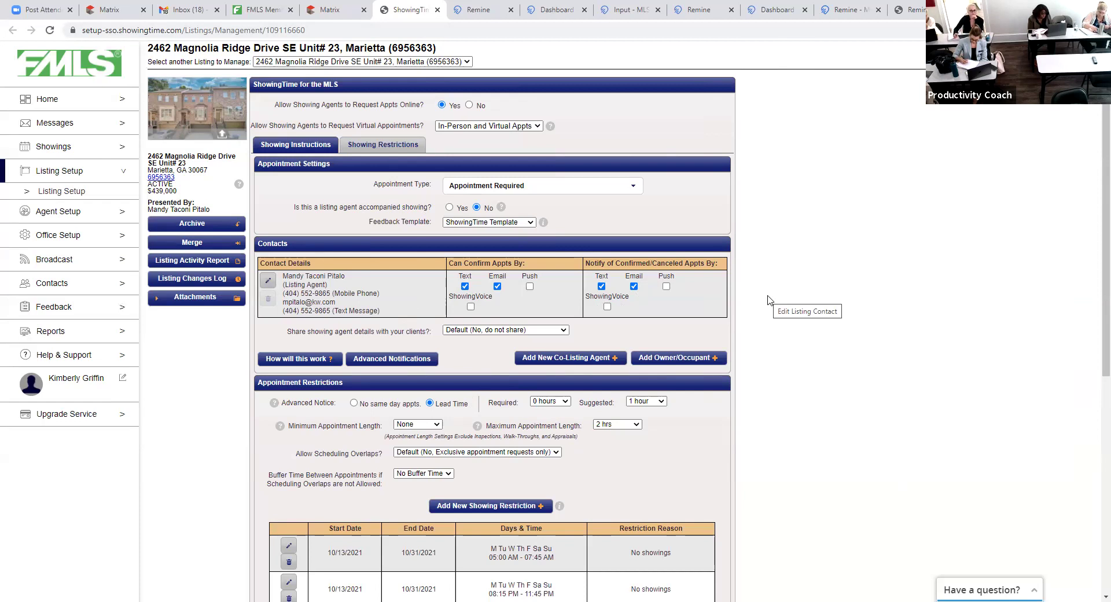
pyautogui.scroll(-1, 775, 301)
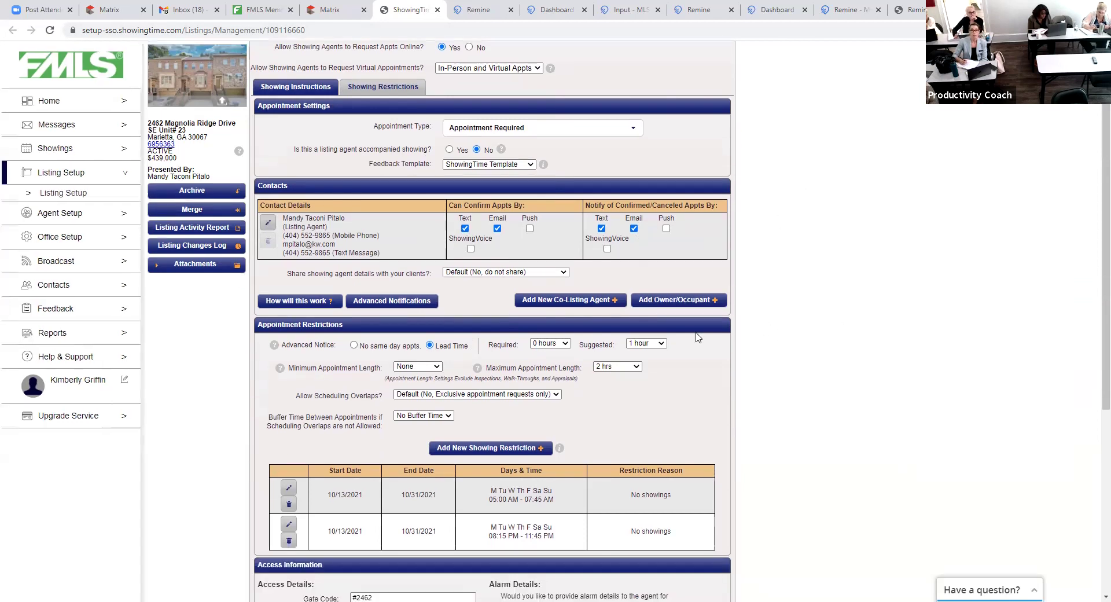
pyautogui.click(559, 344)
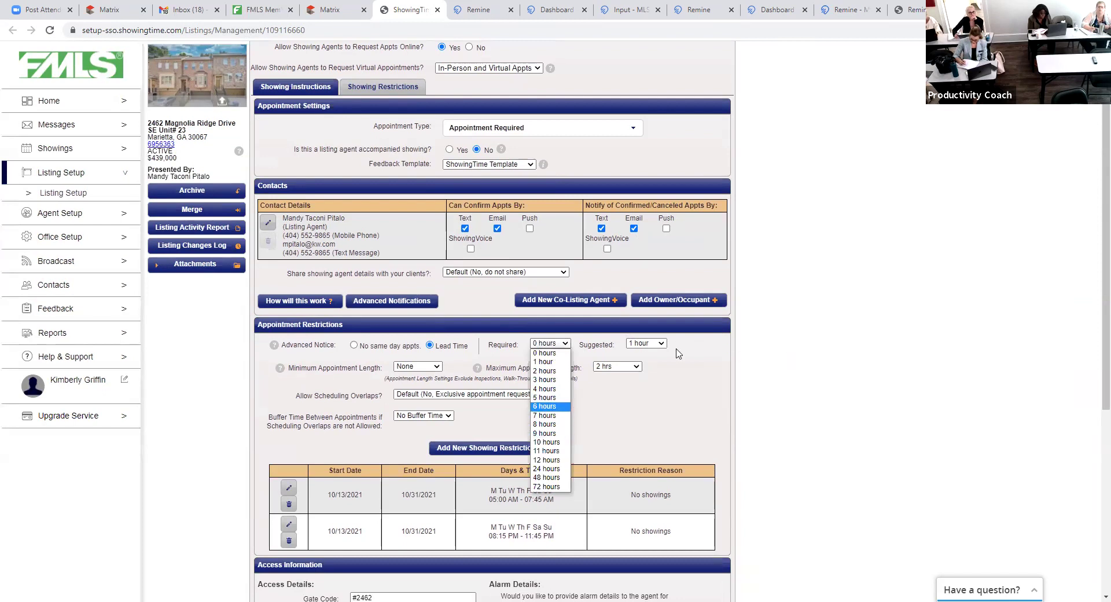
pyautogui.click(647, 352)
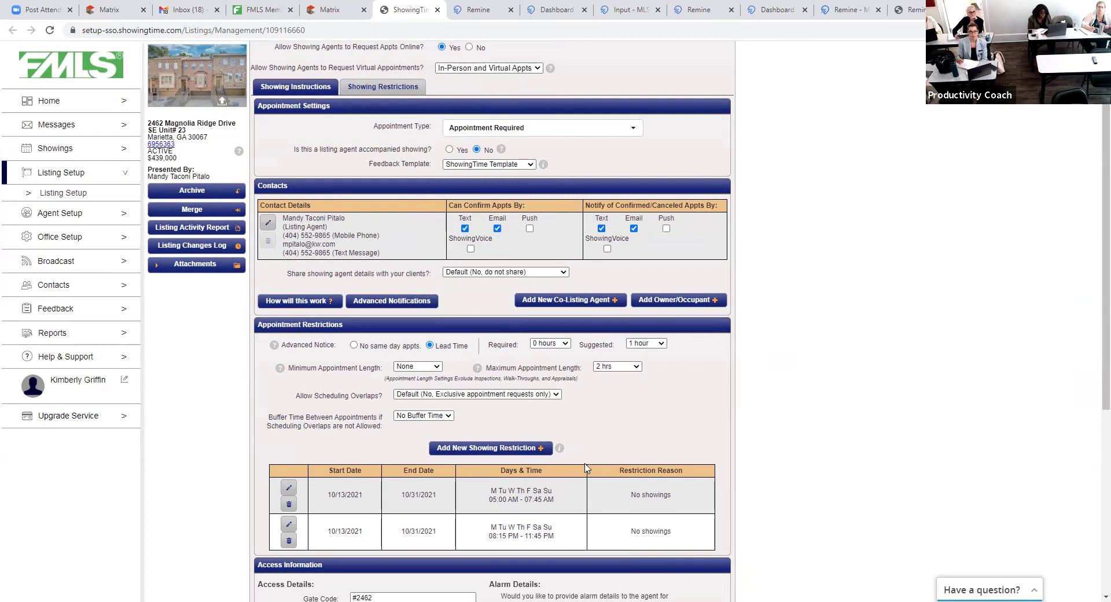
pyautogui.click(494, 446)
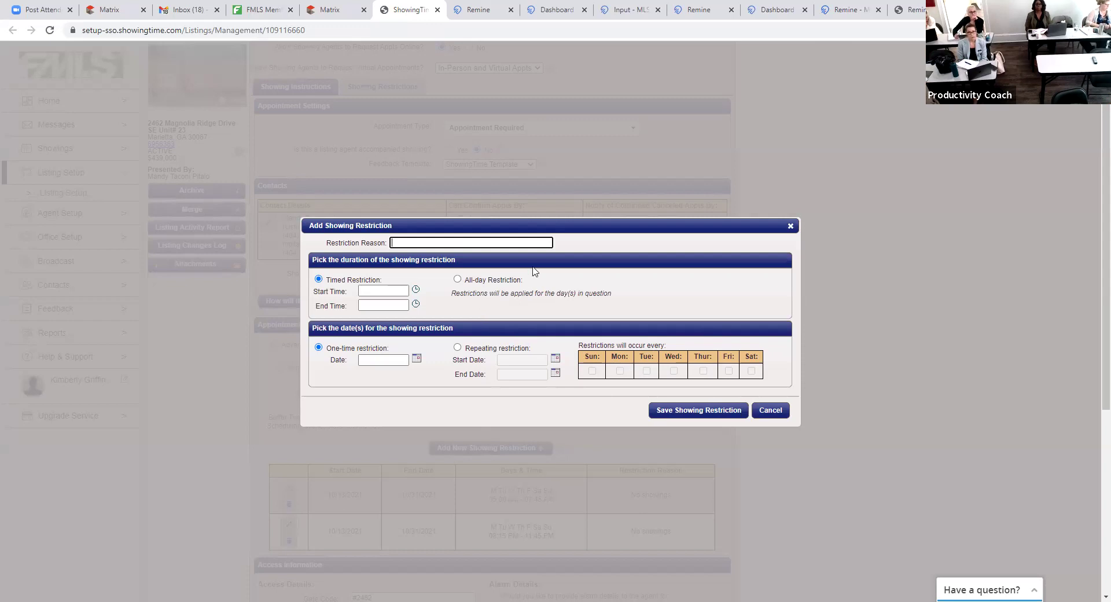
pyautogui.click(791, 227)
pyautogui.scroll(1, 868, 359)
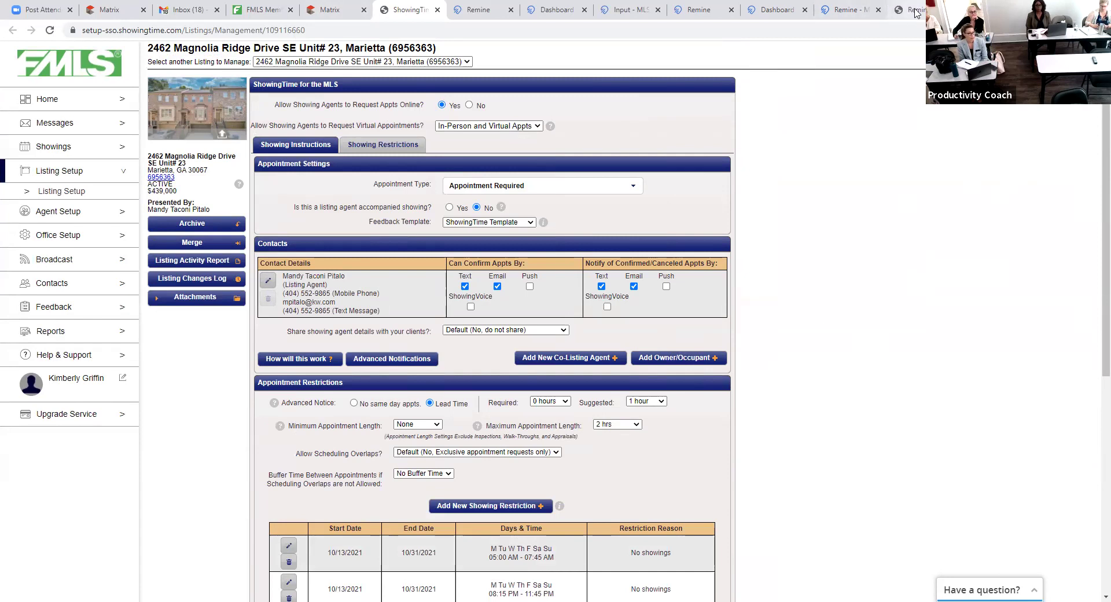
# - In a new tab, search Google for 'gamls', visit the Georgia MLS website, then return to results
pyautogui.click(933, 10)
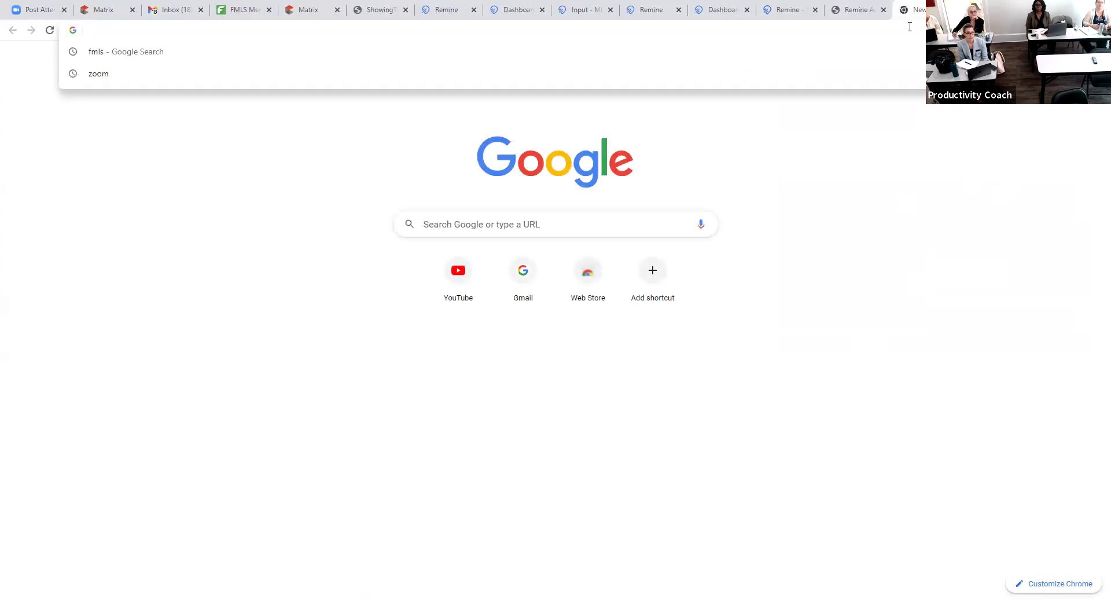
pyautogui.write('amls')
pyautogui.press('Return')
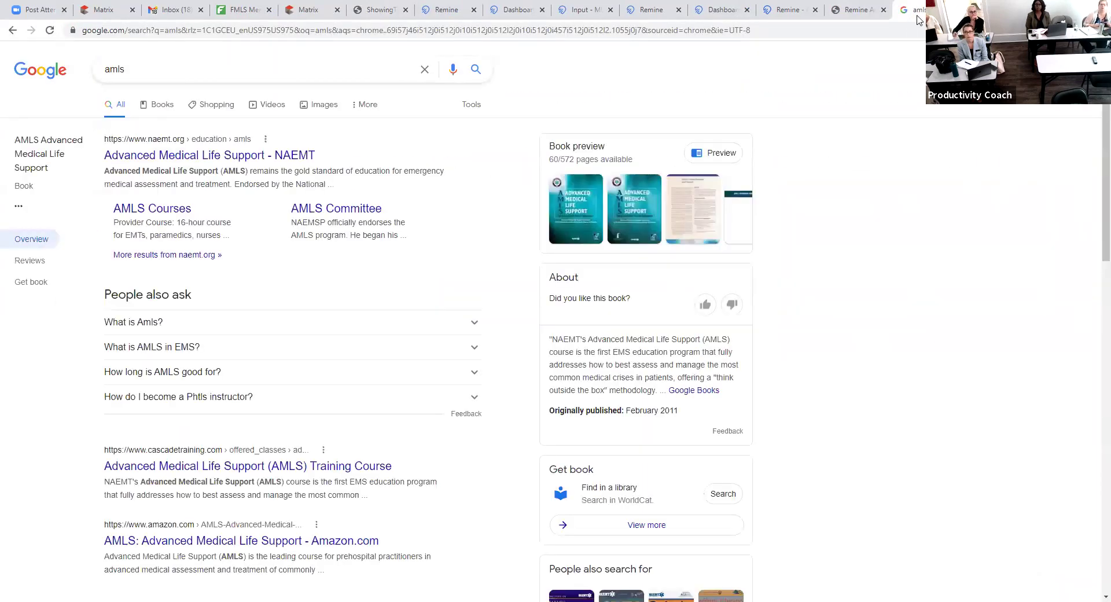
pyautogui.click(895, 29)
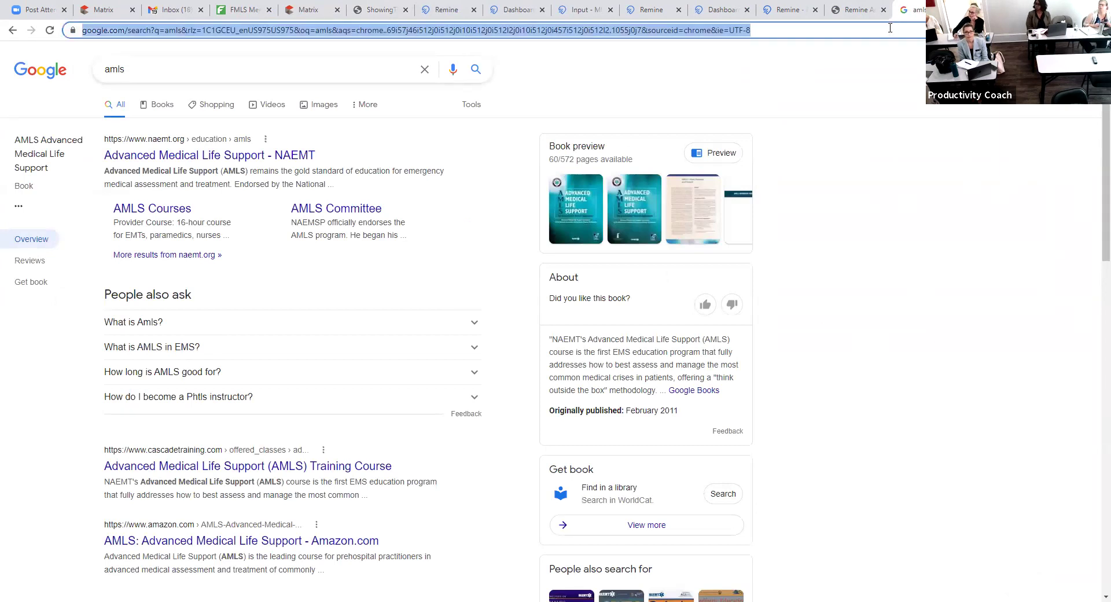
pyautogui.write('gamls')
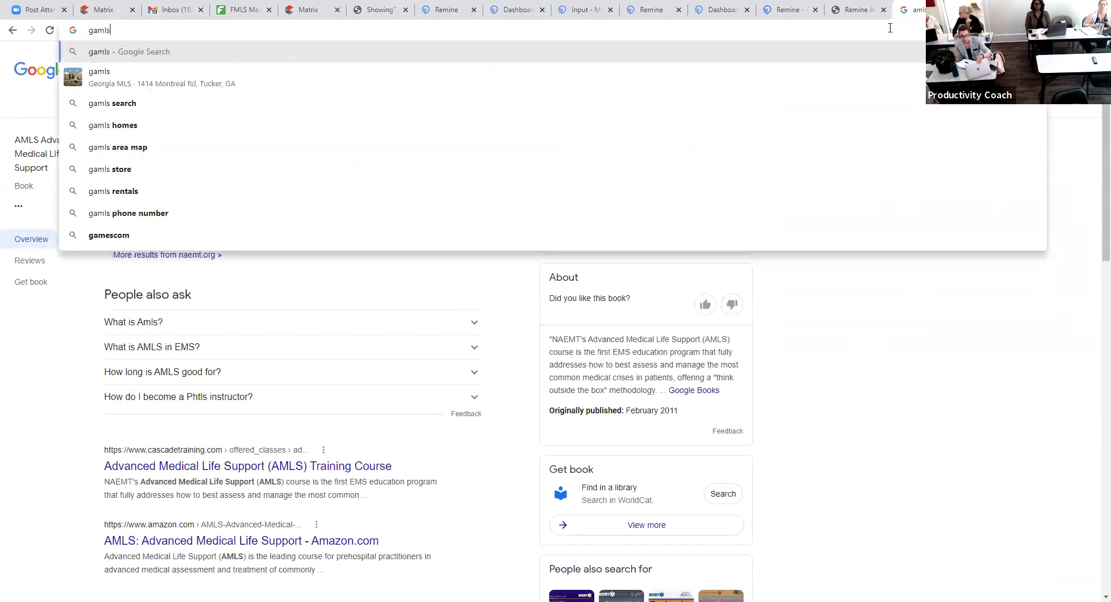
pyautogui.press('Return')
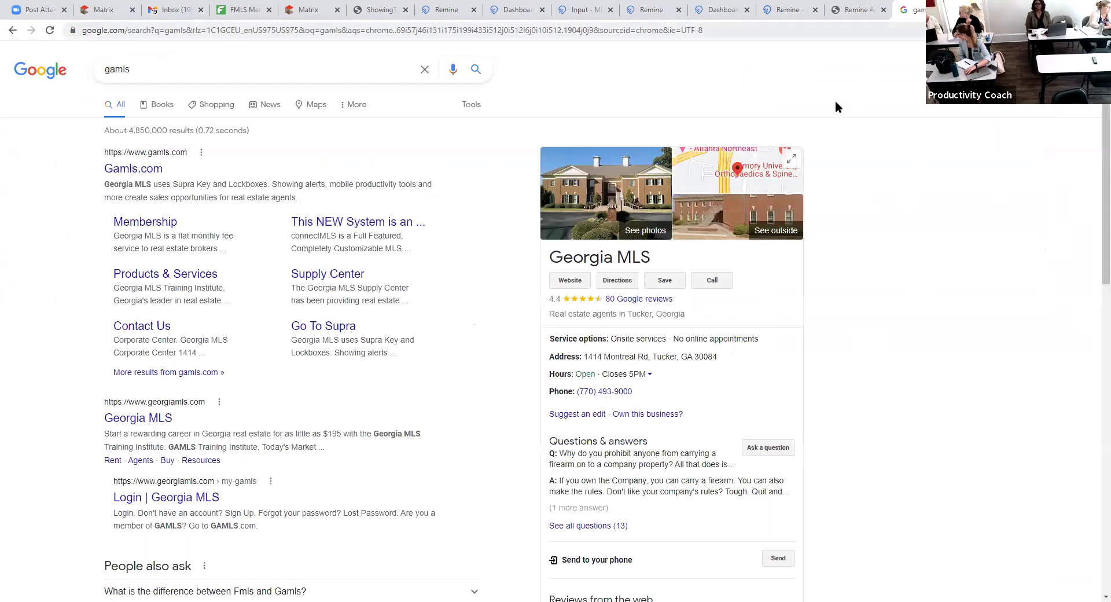
pyautogui.click(570, 282)
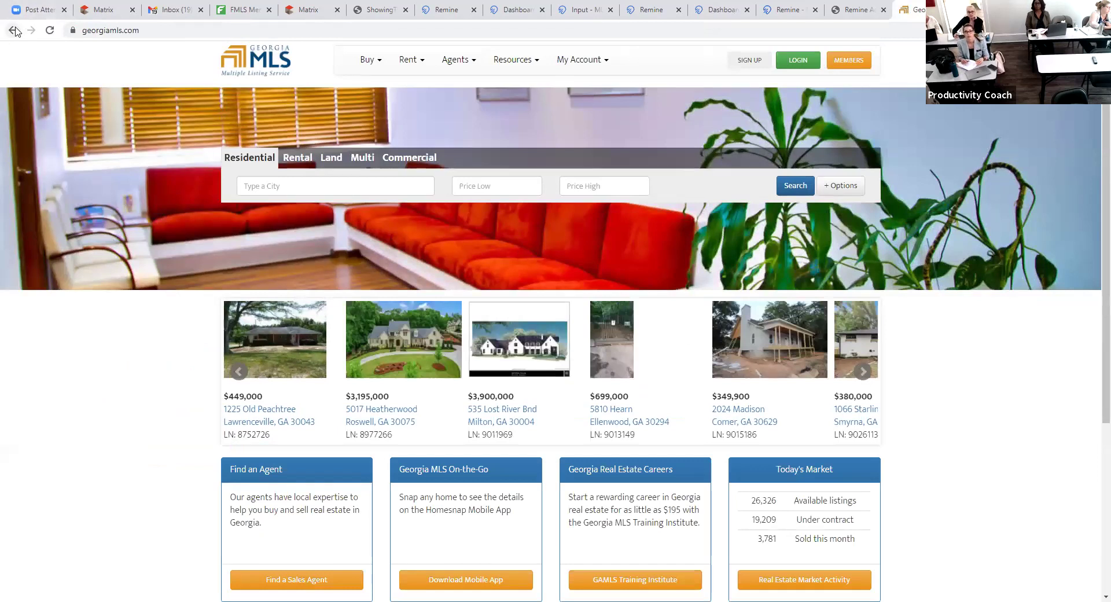
pyautogui.click(15, 31)
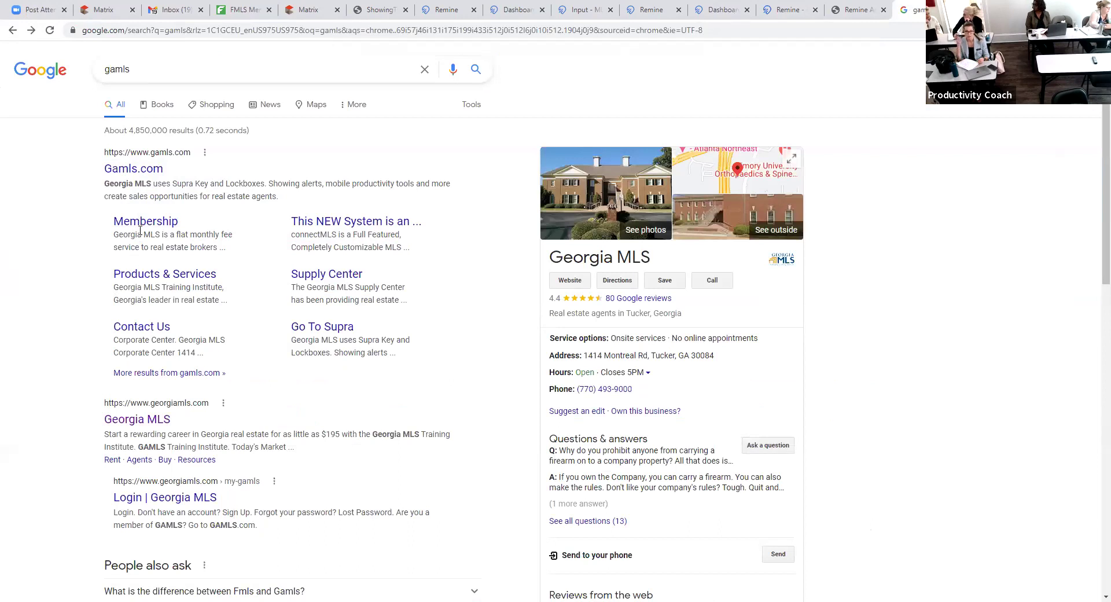
# - From the Georgia MLS Membership page, log in with the member user ID and password, then show the Tools menu
pyautogui.click(145, 225)
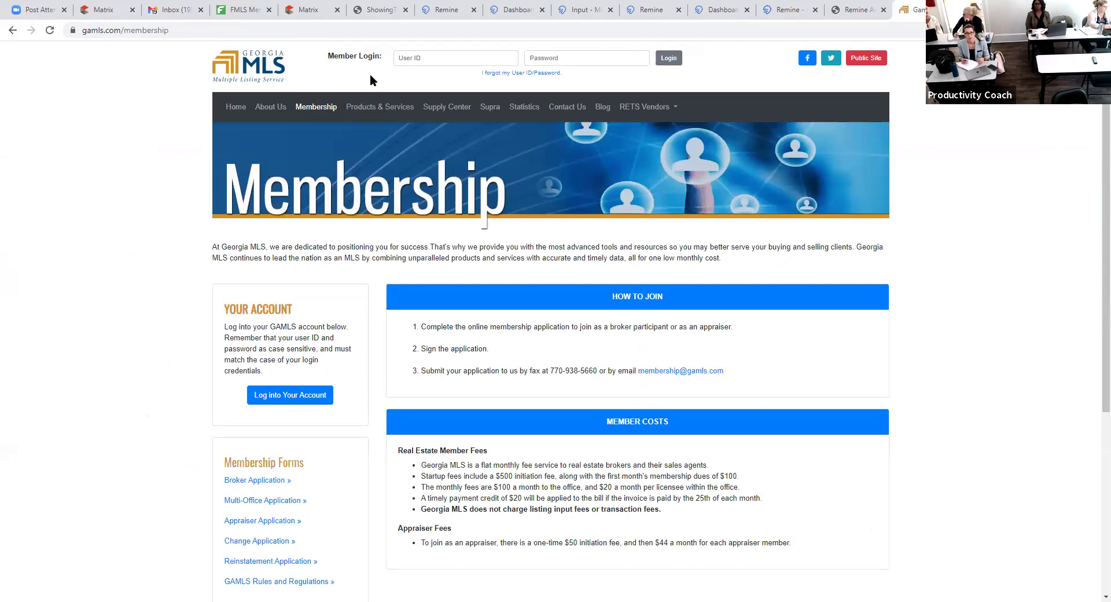
pyautogui.click(453, 56)
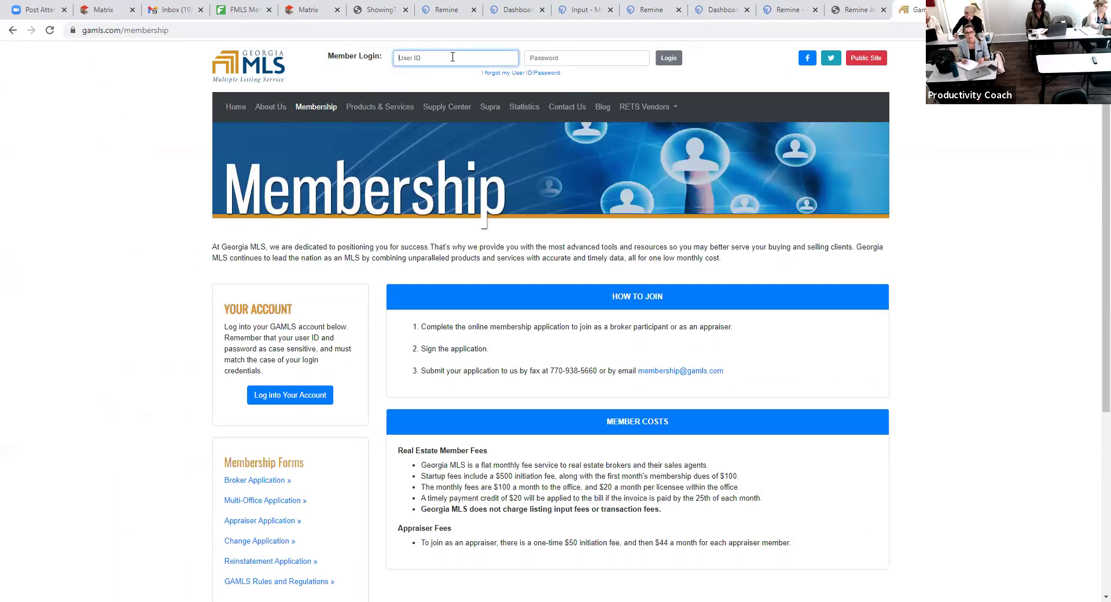
pyautogui.write('Kwec01')
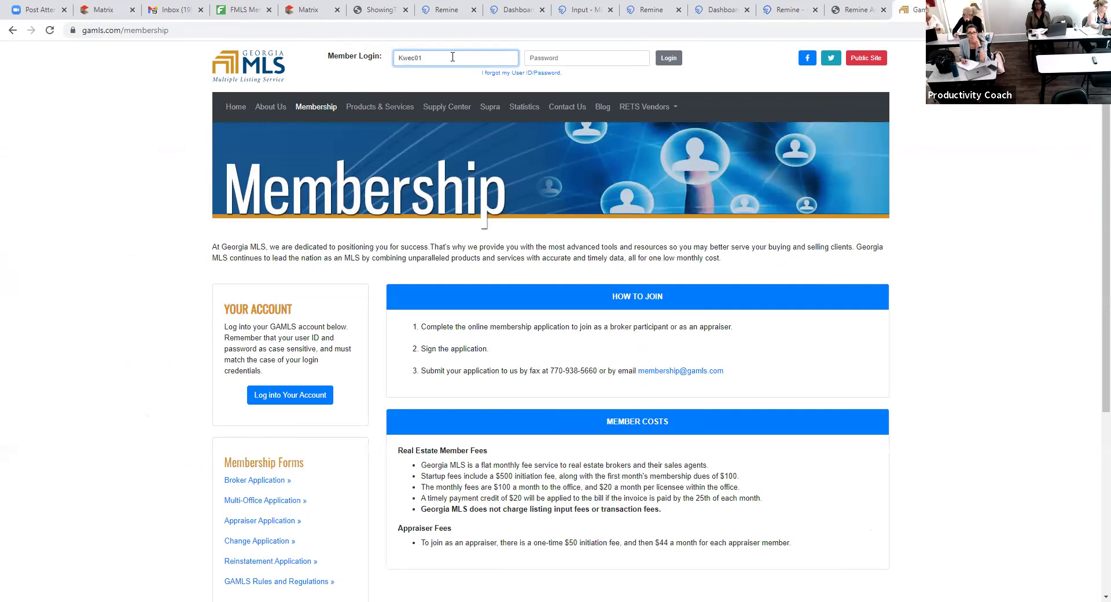
pyautogui.write('s2')
pyautogui.press('Tab')
pyautogui.write('***')
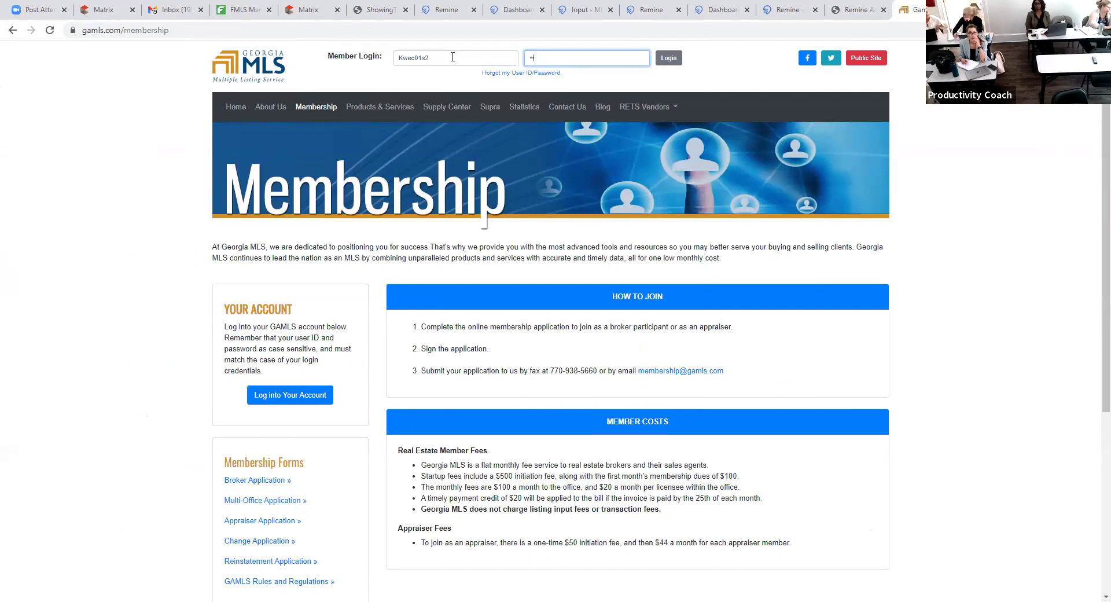
pyautogui.press('Return')
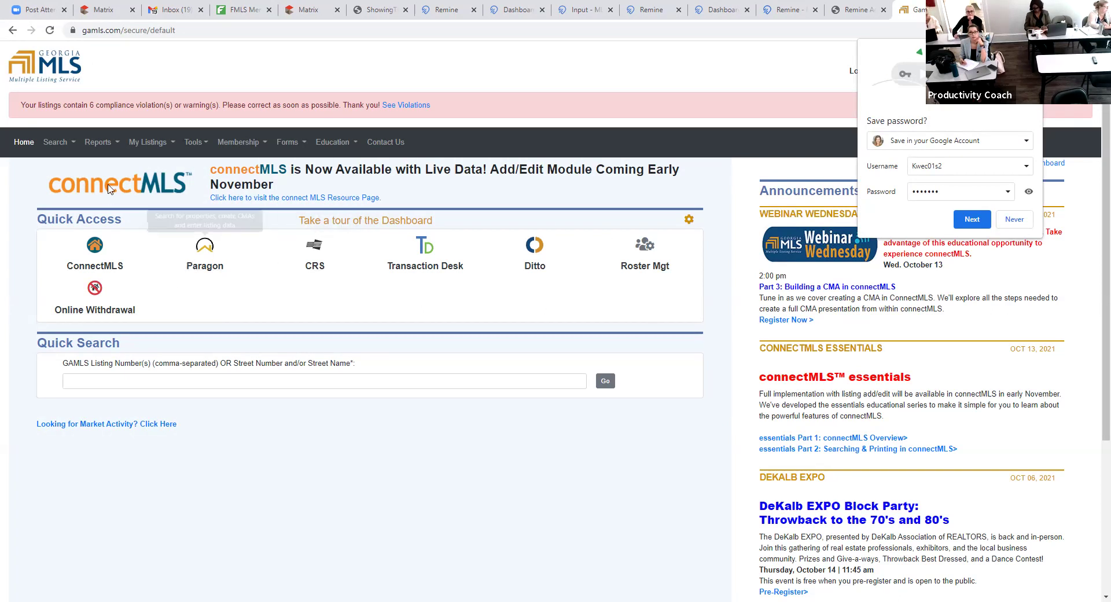
pyautogui.click(195, 143)
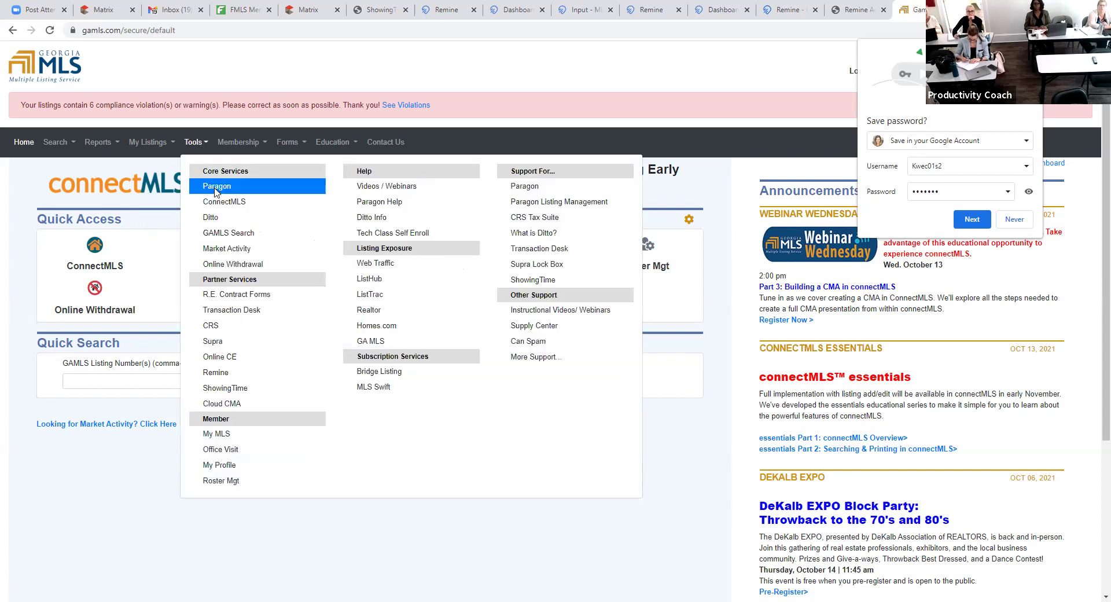
# - Launch Paragon from Tools, dismiss the notifications prompt, and show the Listings add/maintain options
pyautogui.click(214, 191)
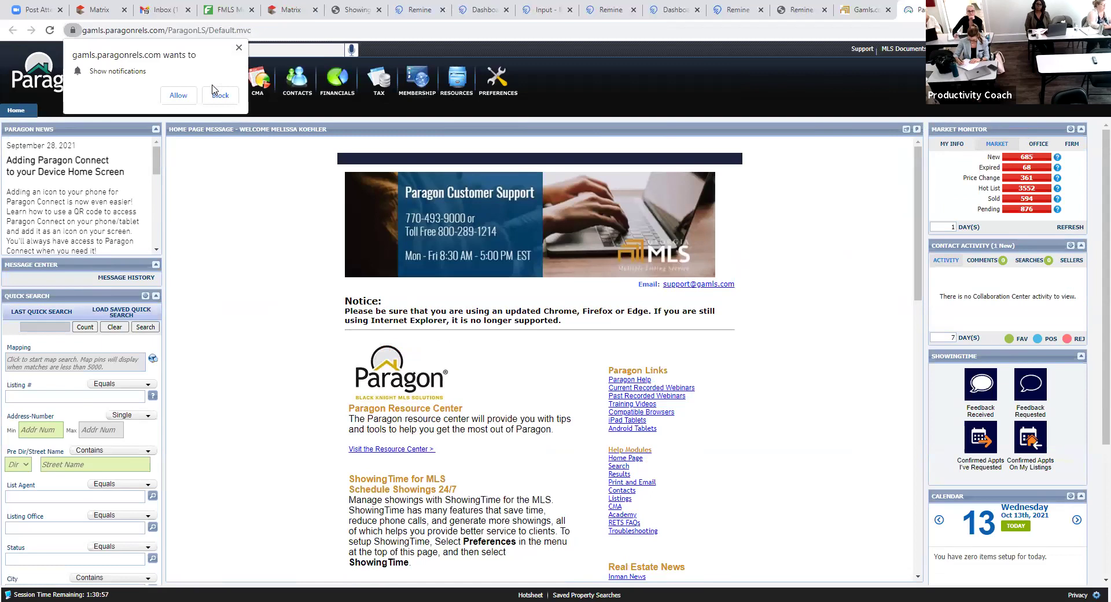
pyautogui.click(238, 49)
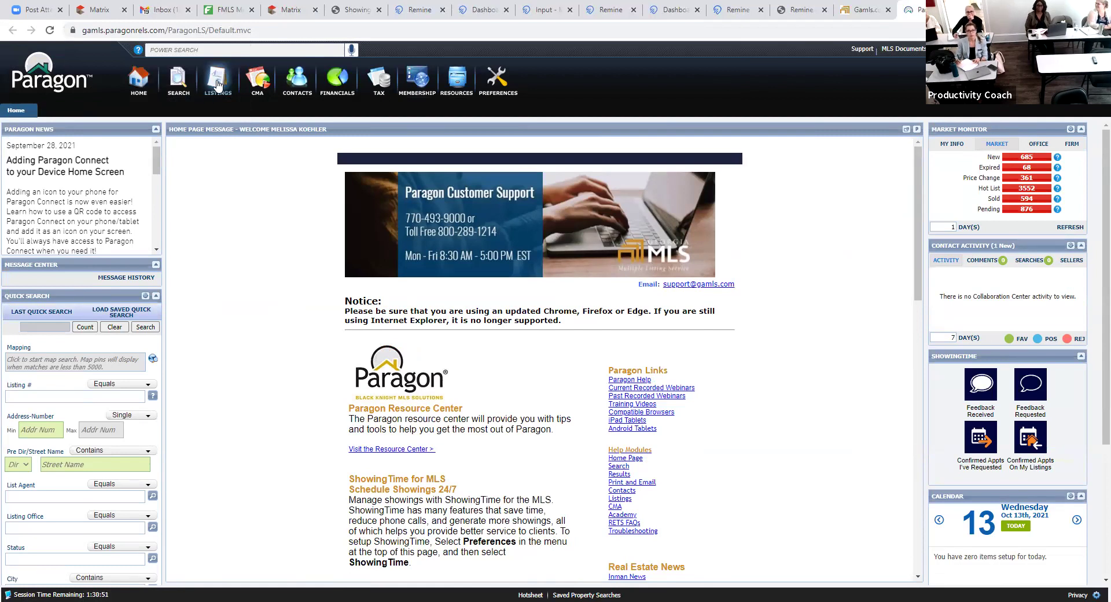
pyautogui.click(215, 94)
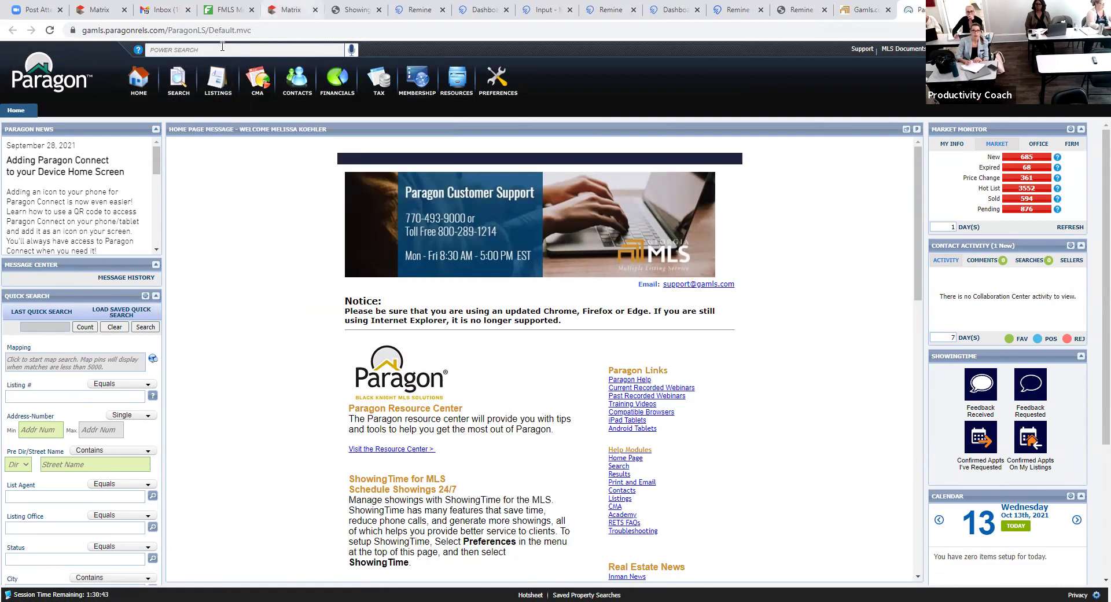
pyautogui.click(217, 87)
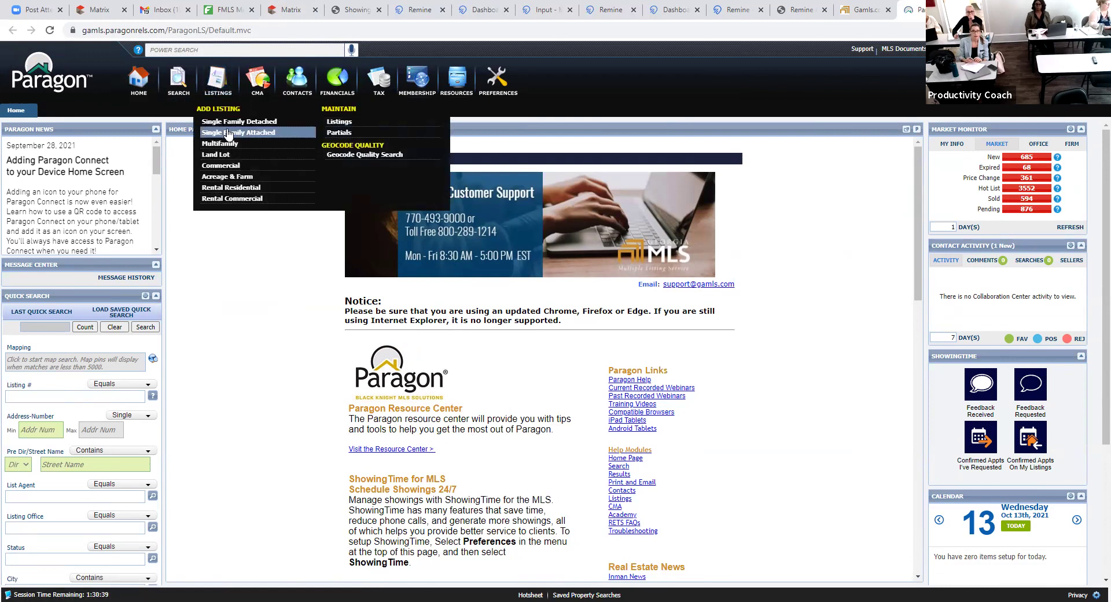
# - Go to Listings > Maintain > Listings and open listing 8899076's Input Maintenance form
pyautogui.click(349, 123)
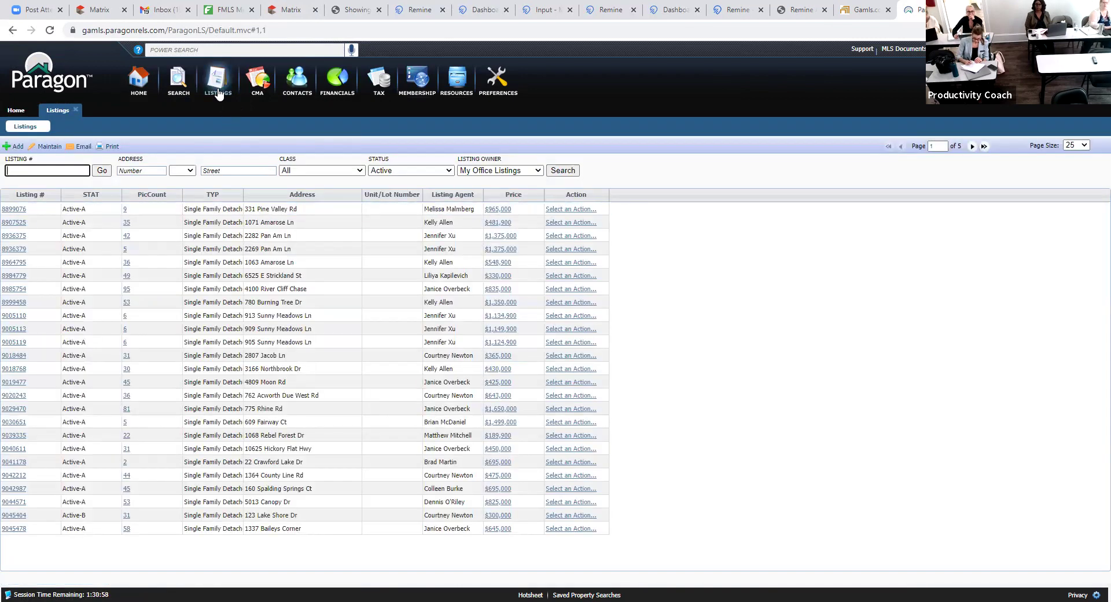
pyautogui.click(21, 211)
pyautogui.click(21, 211)
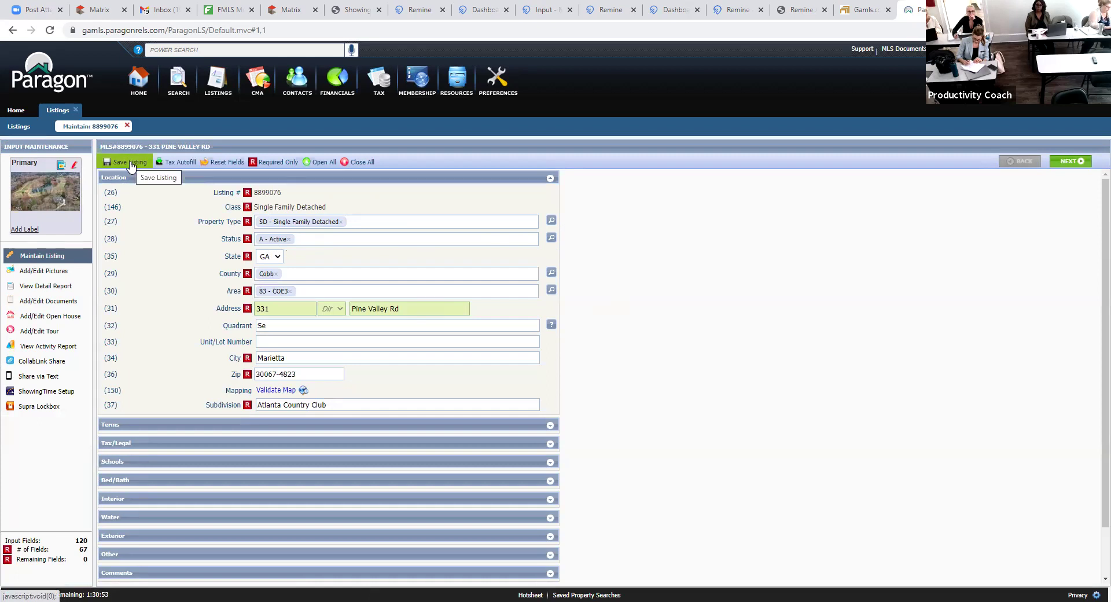
pyautogui.scroll(-1, 689, 405)
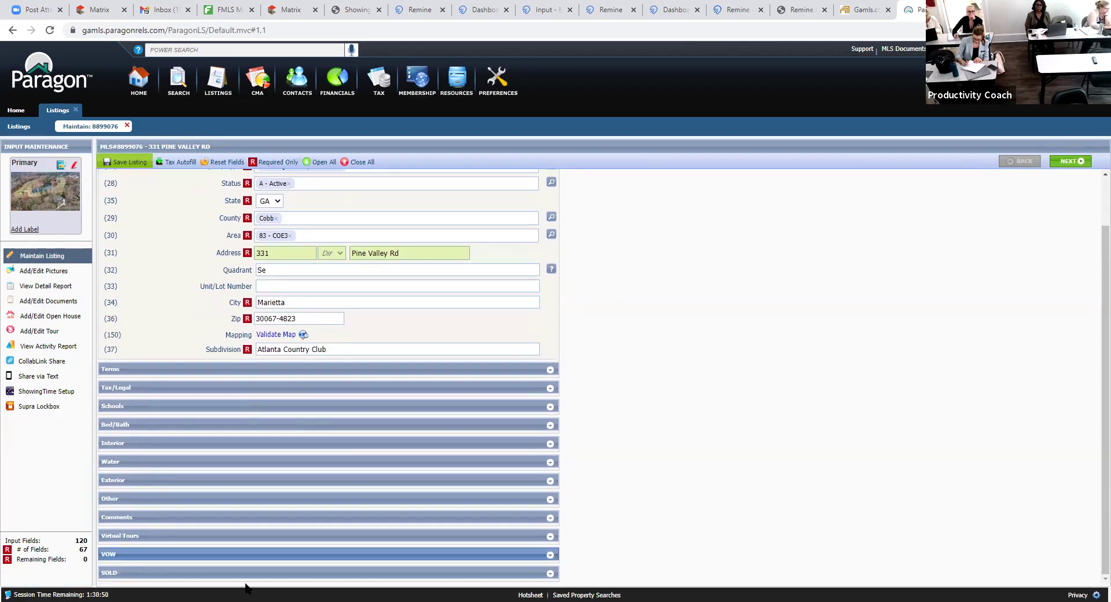